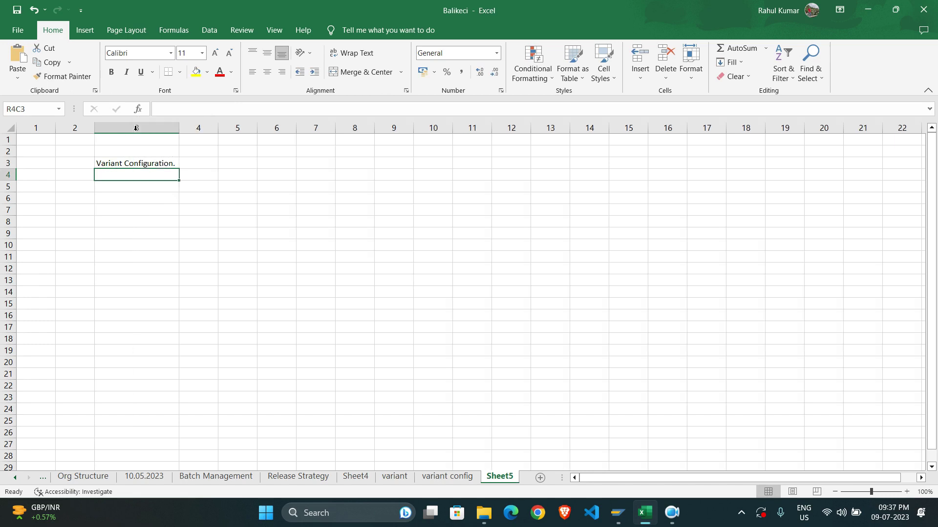
- Enter CAR in row 5, column 4, below and beside the Variant Configuration heading
left_click(198, 163)
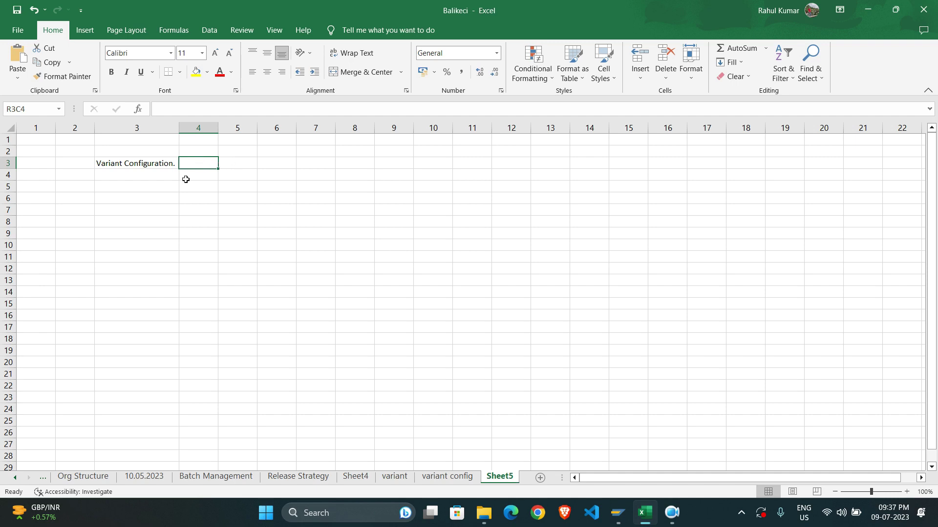
left_click(158, 187)
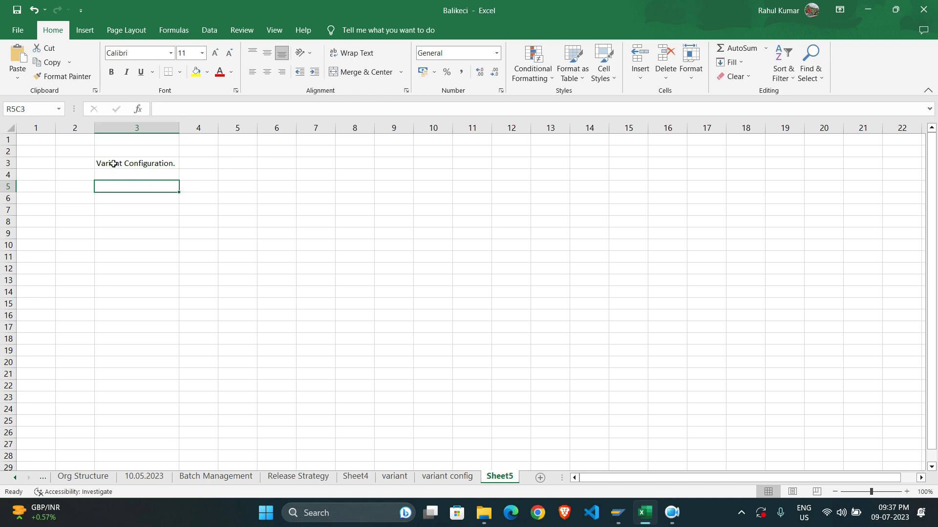
left_click(200, 186)
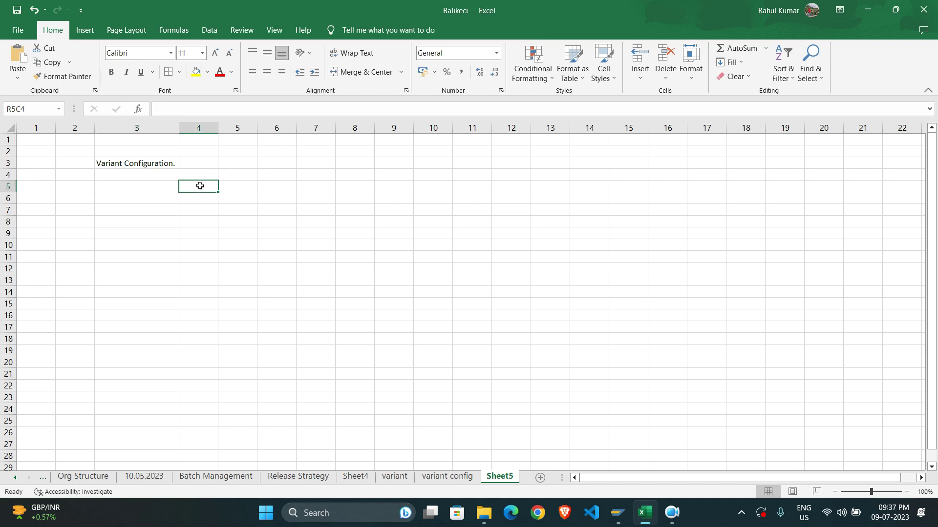
type("CASN")
key("BackSpace")
key("BackSpace")
key("BackSpace")
key("BackSpace")
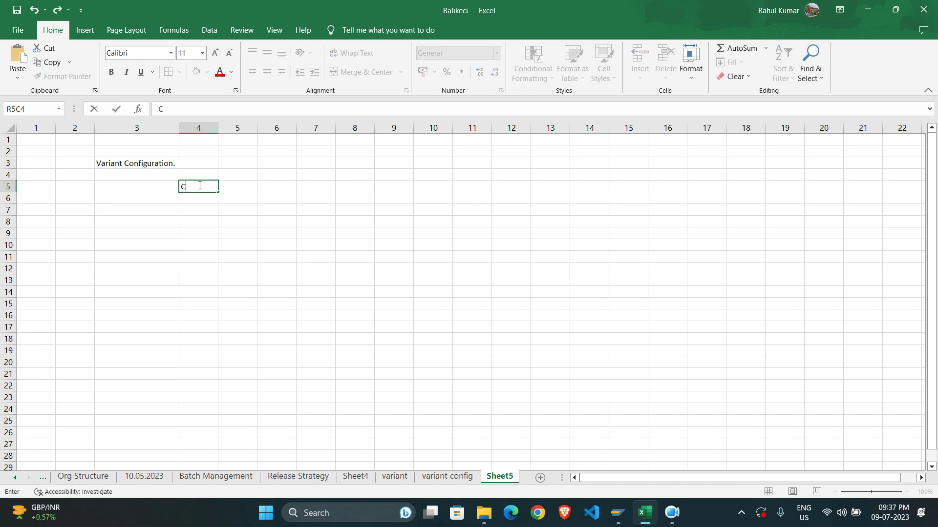
type("CAR")
key("Tab")
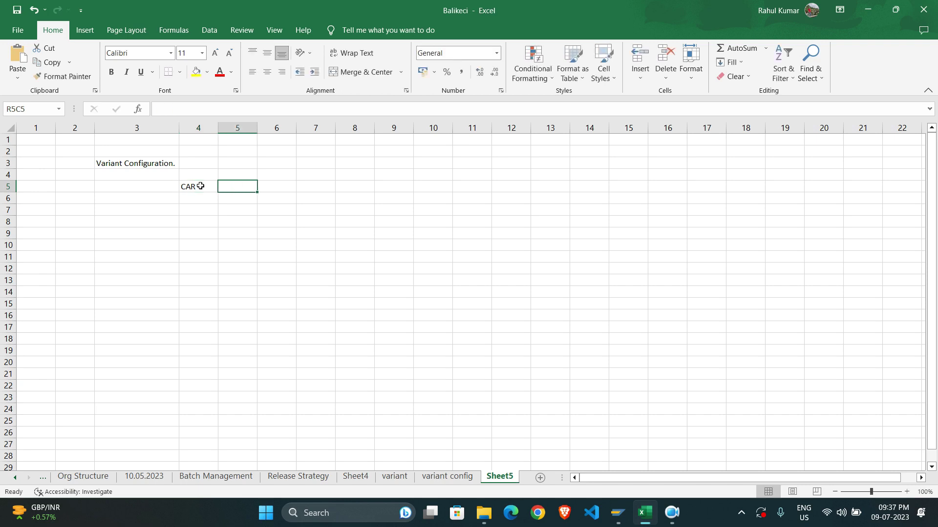
- Enter the car model Baleno in row 5, column 4, with its base price 10L in column 5
left_click(200, 186)
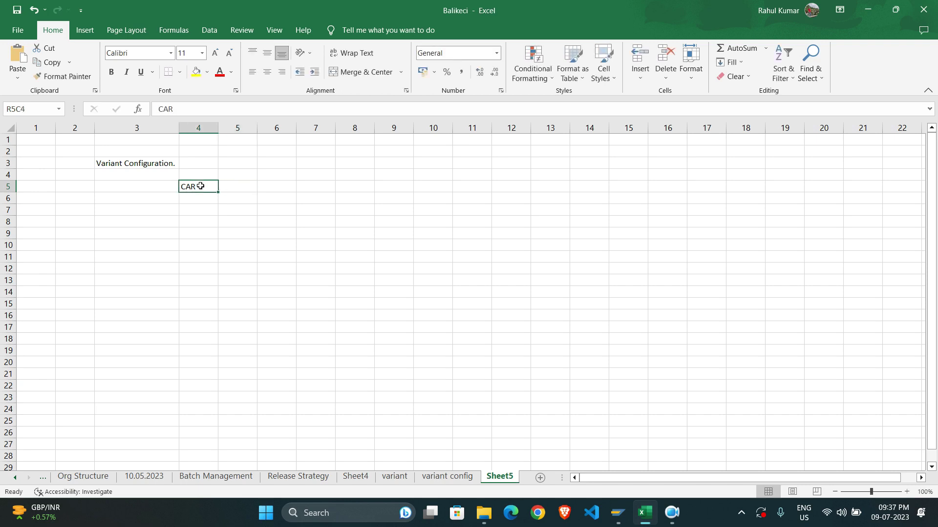
type("B")
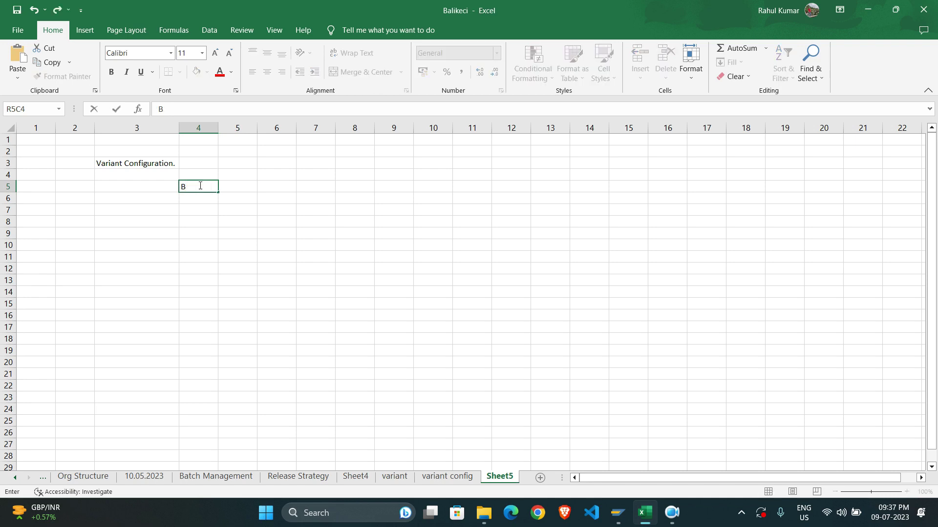
type("aleno")
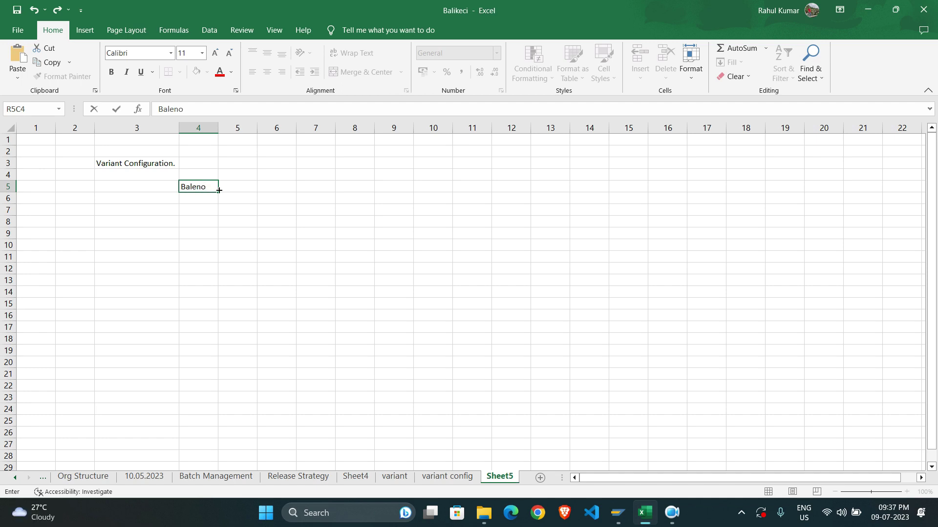
left_click(235, 186)
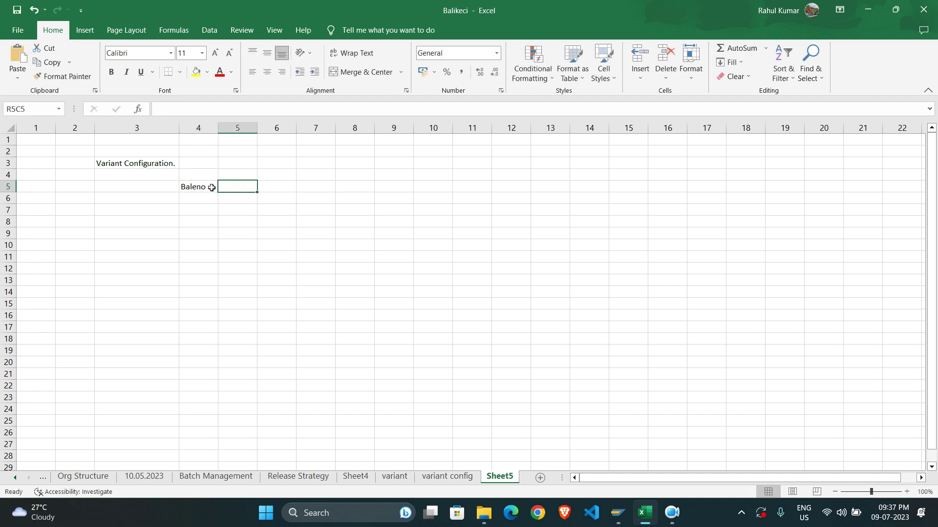
left_click(201, 197)
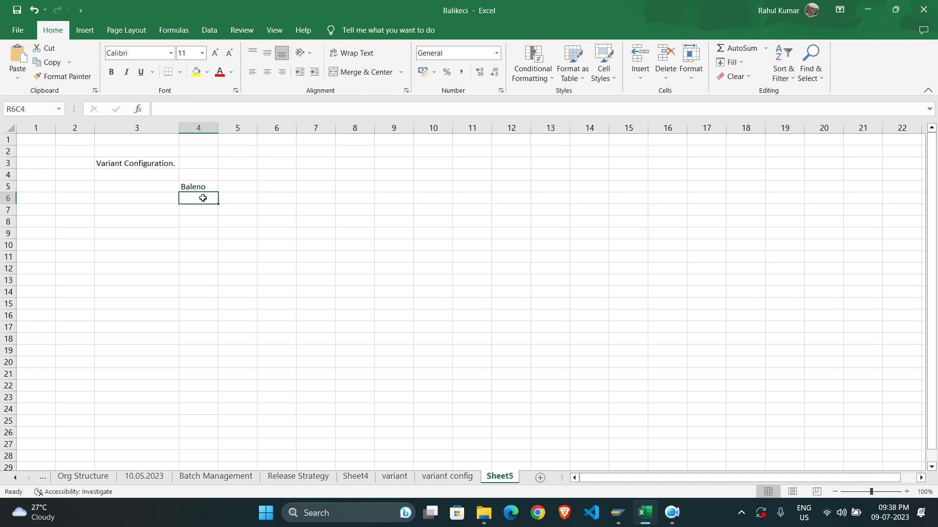
left_click(230, 186)
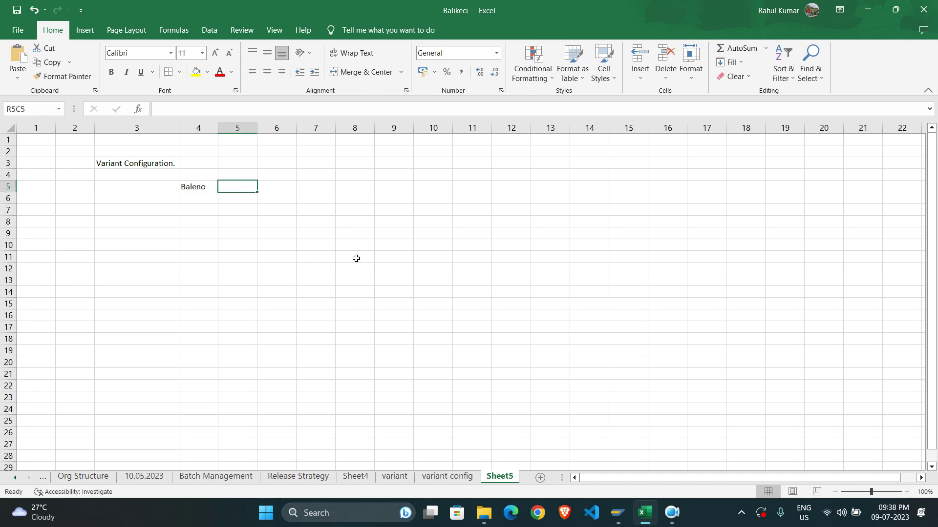
type("10L")
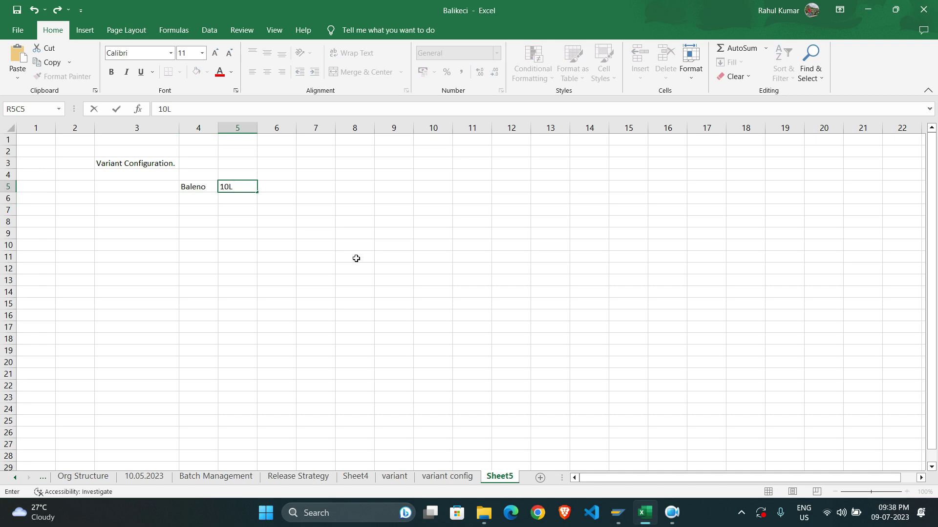
key("Return")
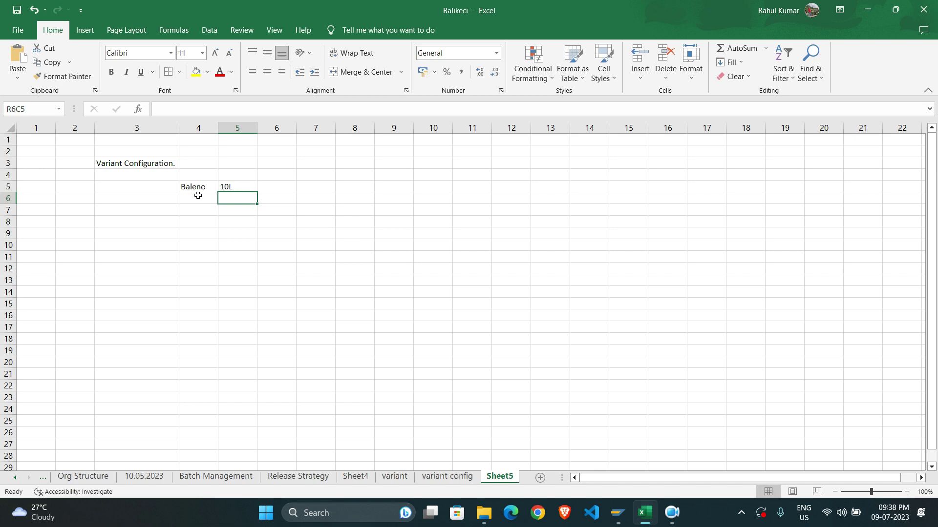
left_click_drag(199, 187, 226, 186)
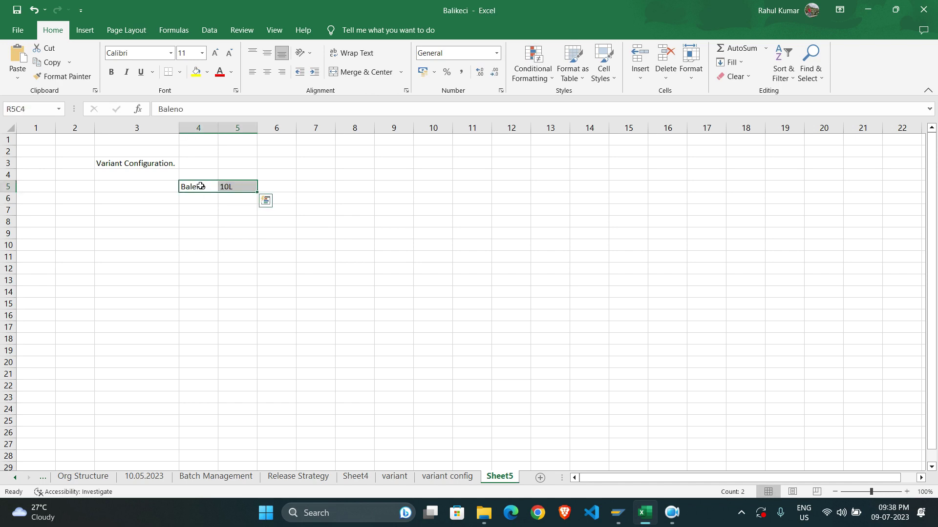
left_click(205, 185)
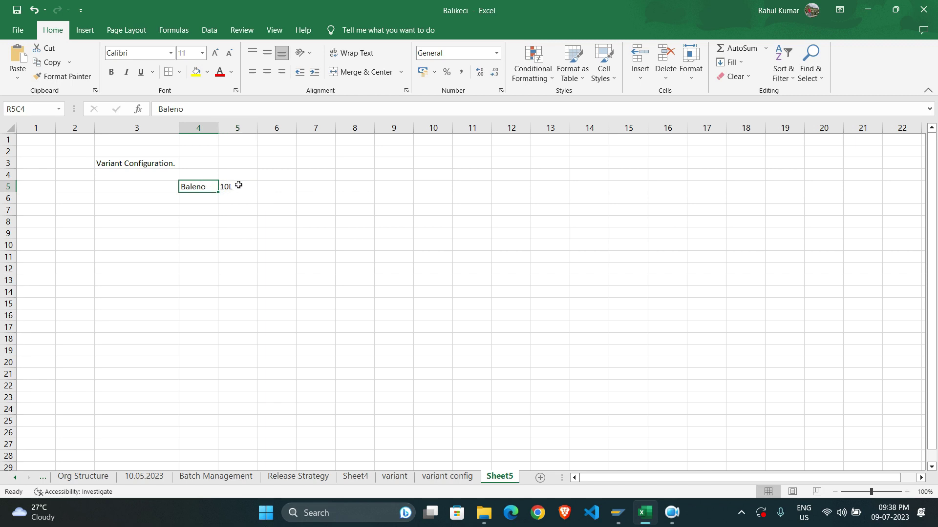
left_click(238, 187)
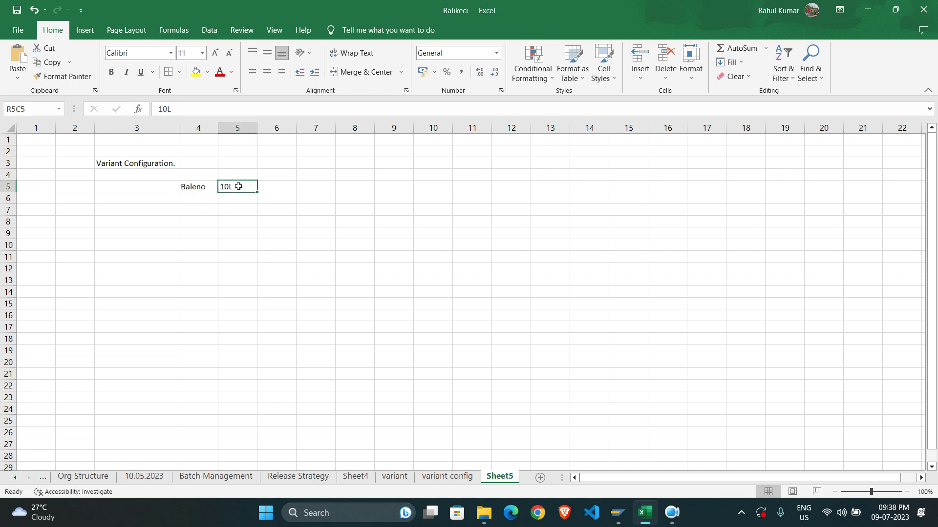
left_click(199, 198)
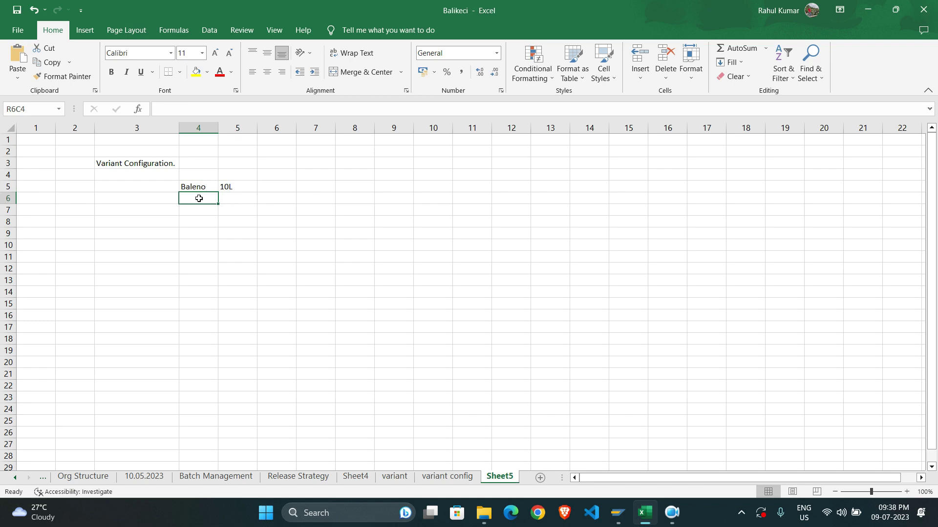
type("Colo")
key("BackSpace")
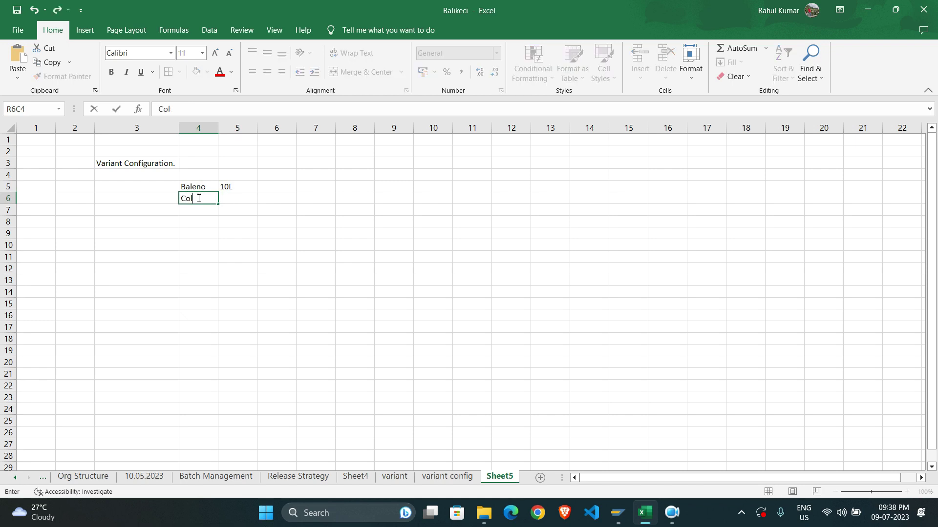
key("BackSpace")
key("BackSpace")
key("BackSpace")
- Add the colour option Green under Baleno in row 6, with 25000 in the adjacent price cell
left_click_drag(163, 201, 191, 199)
left_click(194, 198)
type("Green")
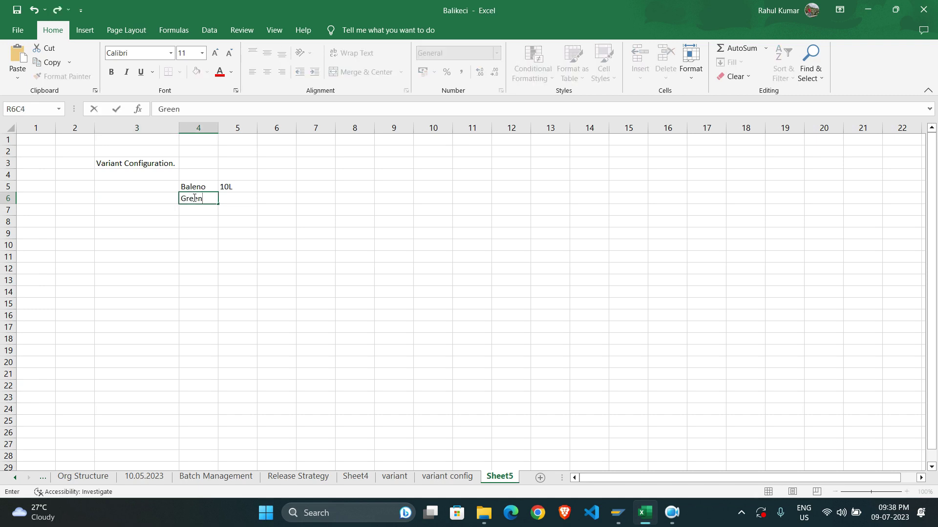
key("Tab")
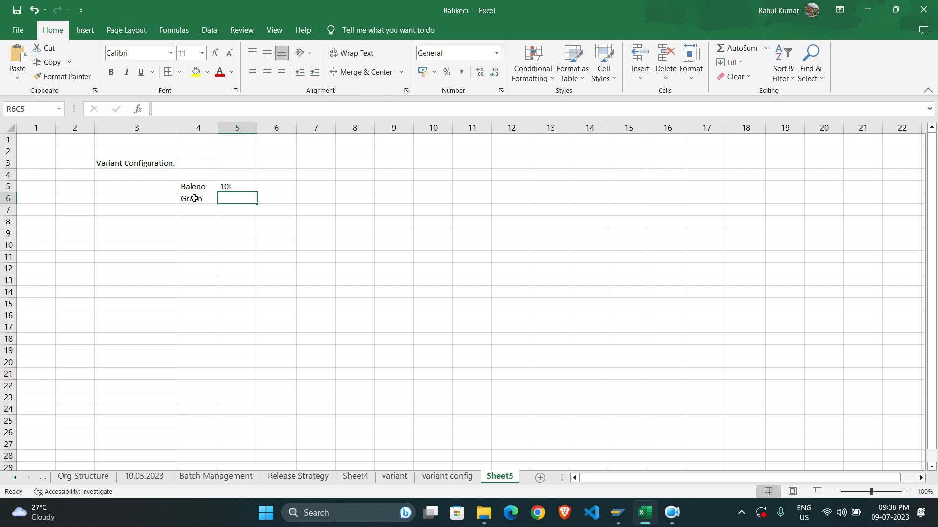
type("25000")
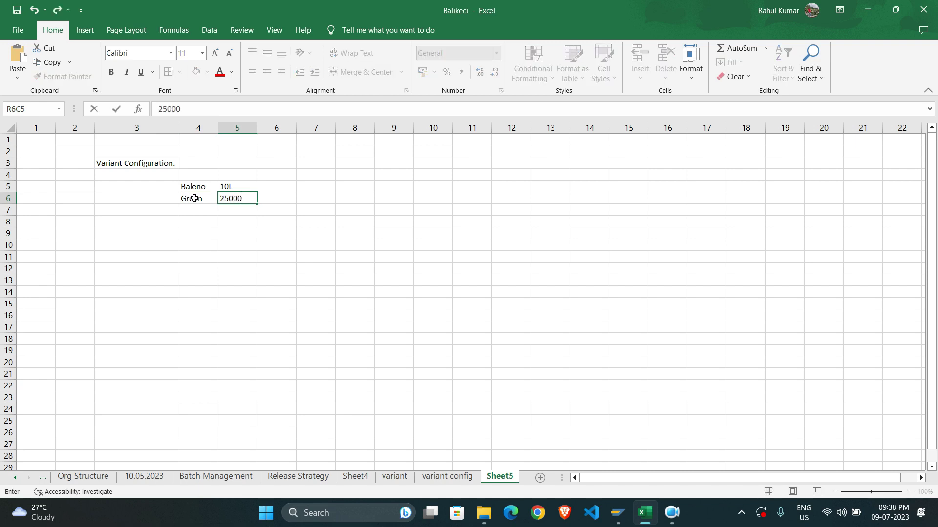
key("Return")
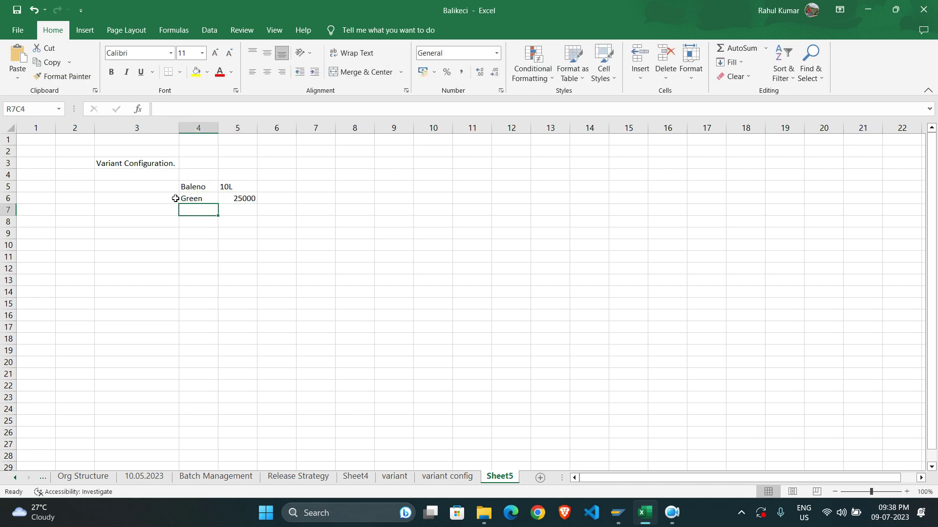
- Add the colour option Yellow in row 7, column 4, with 50000 beside it in column 5
left_click_drag(225, 186, 242, 207)
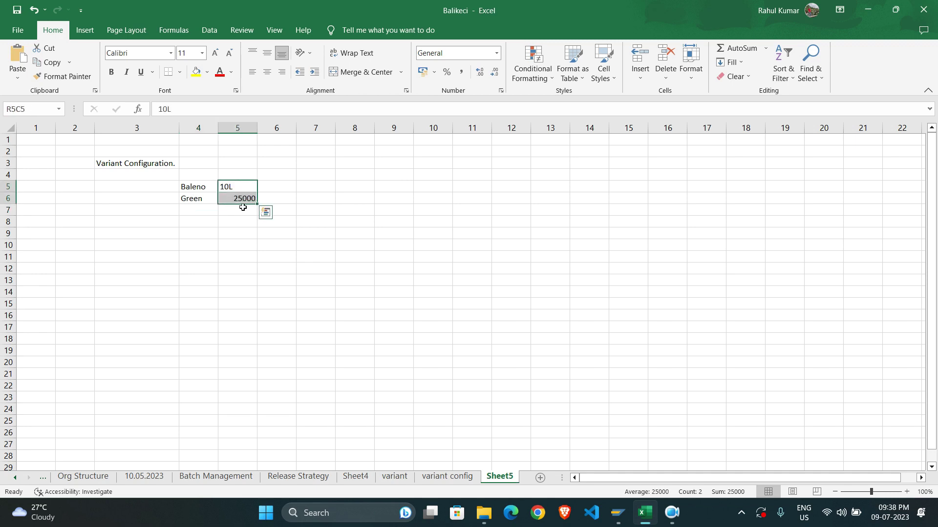
left_click(191, 212)
type("Yellow")
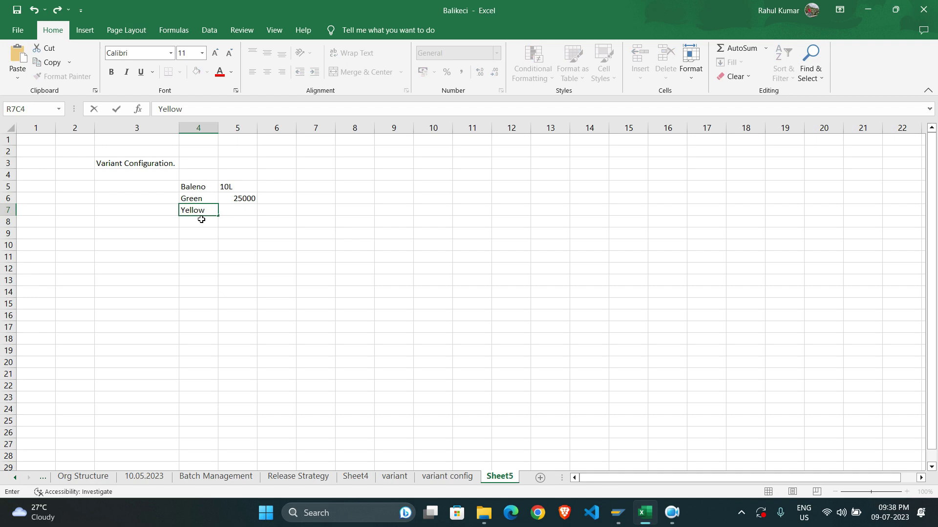
key("Tab")
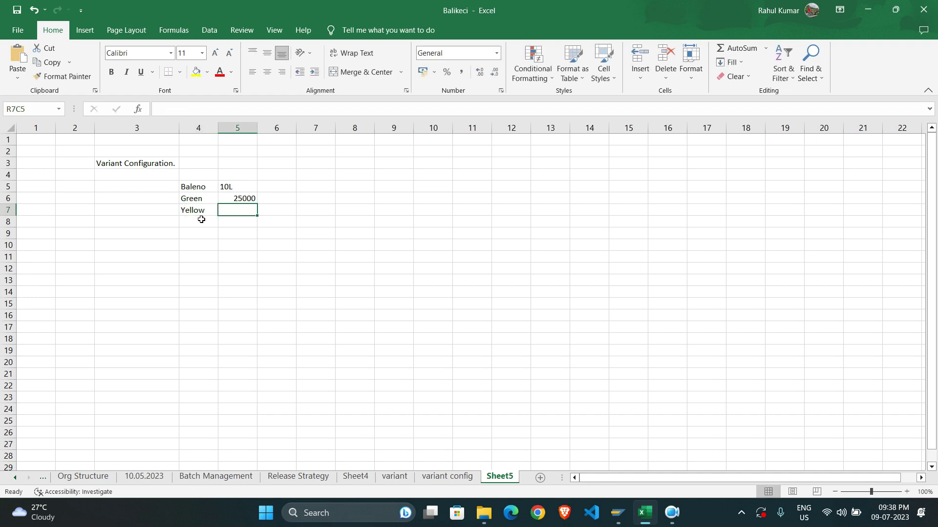
type("50000")
key("Tab")
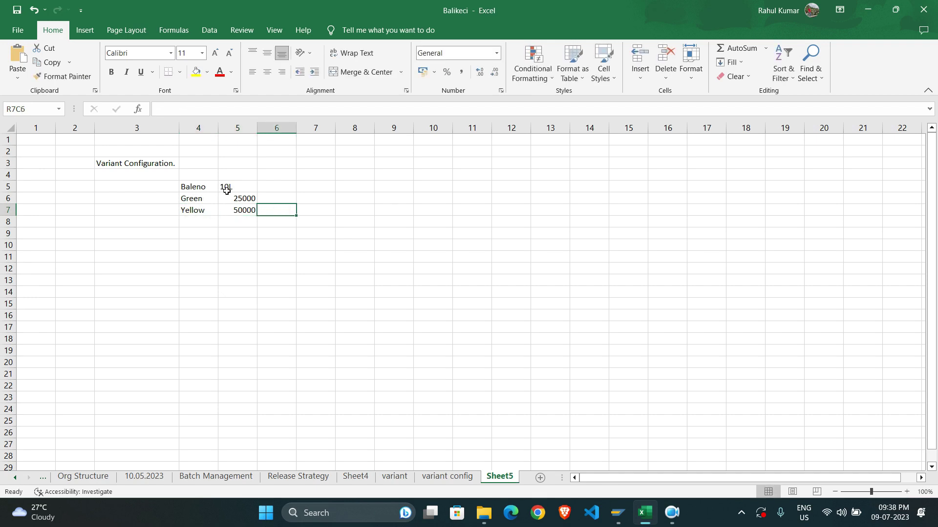
- Add the colour option Blue in row 8, column 4, with 75000 beside it in column 5
left_click(198, 221)
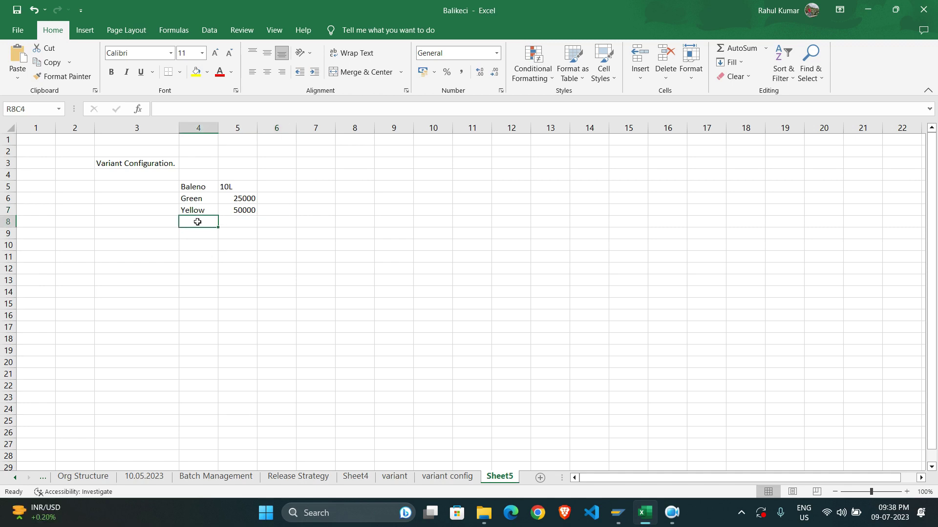
type("Blu")
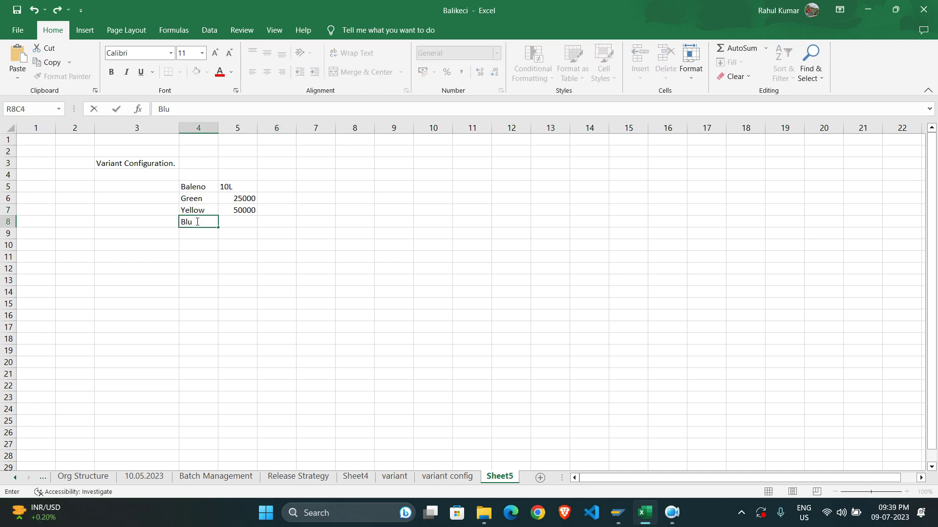
type("e")
key("Tab")
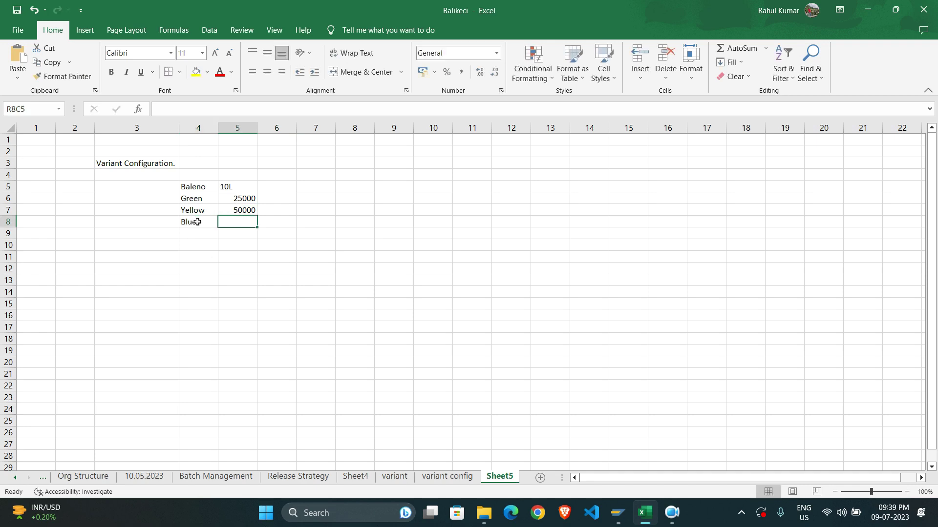
type("75000")
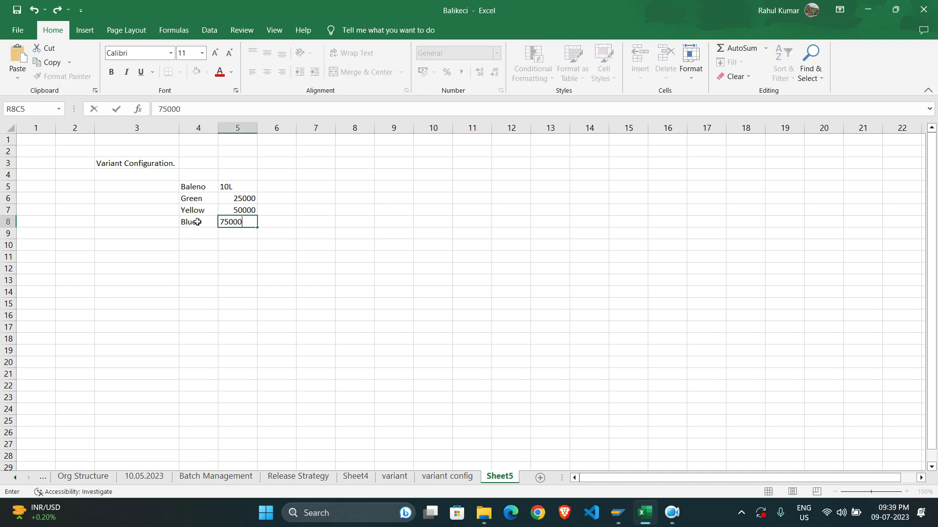
key("Return")
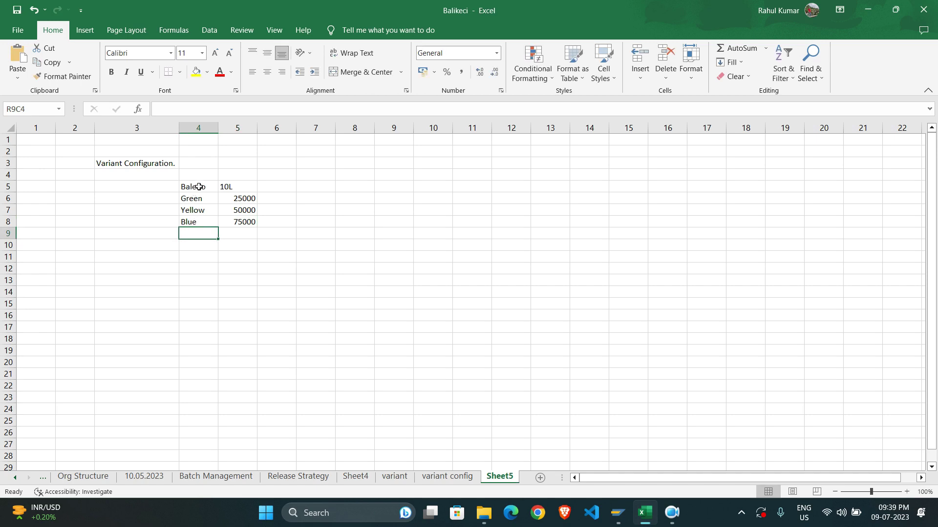
left_click_drag(194, 186, 234, 186)
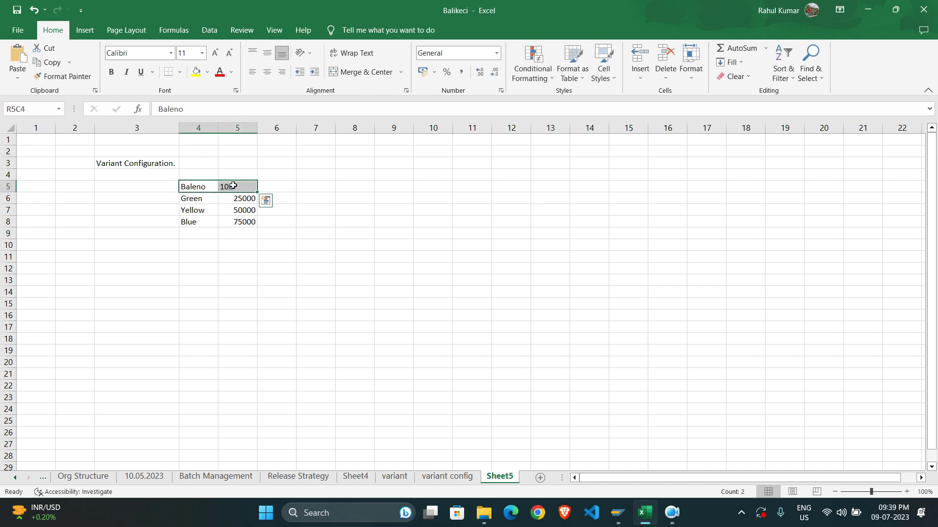
left_click(196, 187)
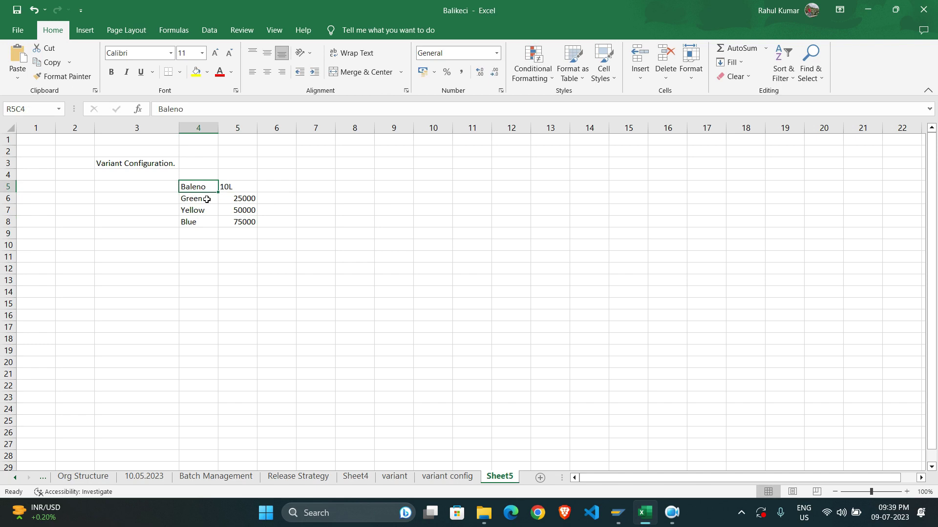
left_click_drag(206, 199, 210, 222)
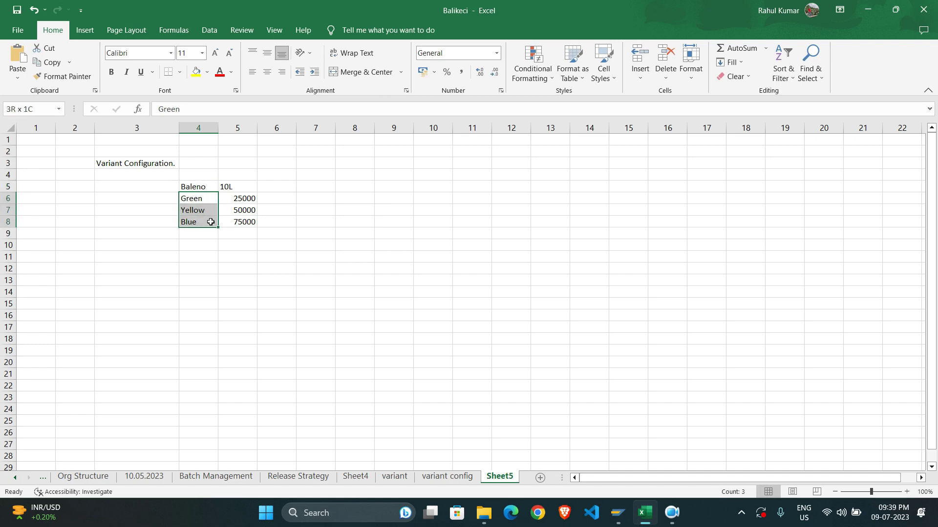
left_click(203, 210)
left_click(279, 197)
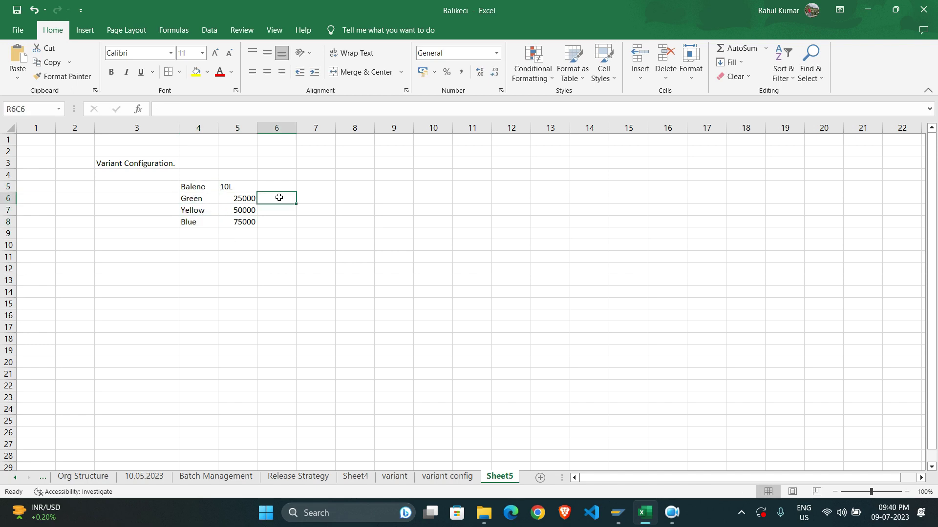
left_click(316, 176)
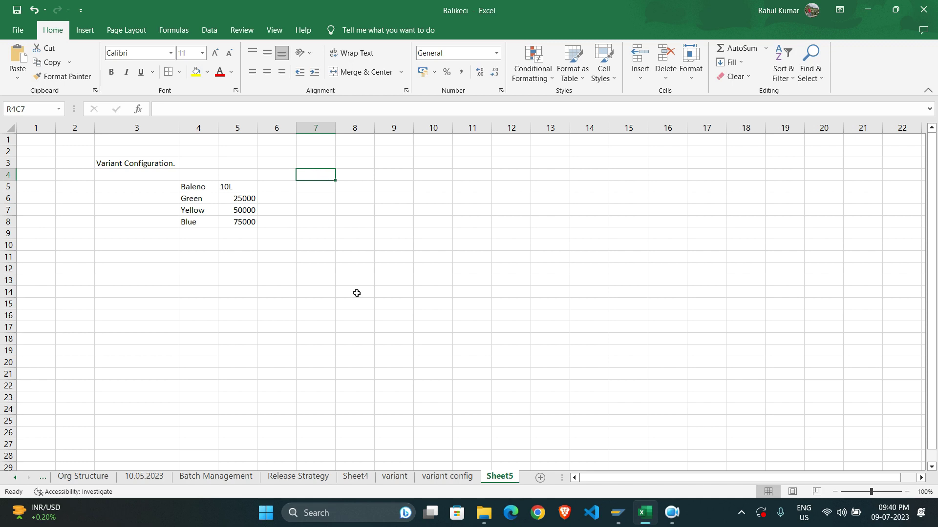
mouse_move(611, 521)
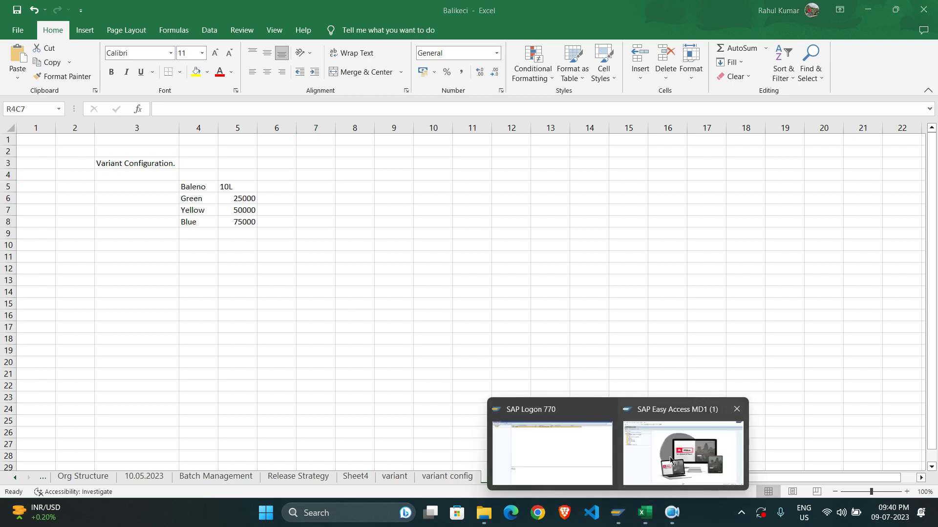
left_click(684, 444)
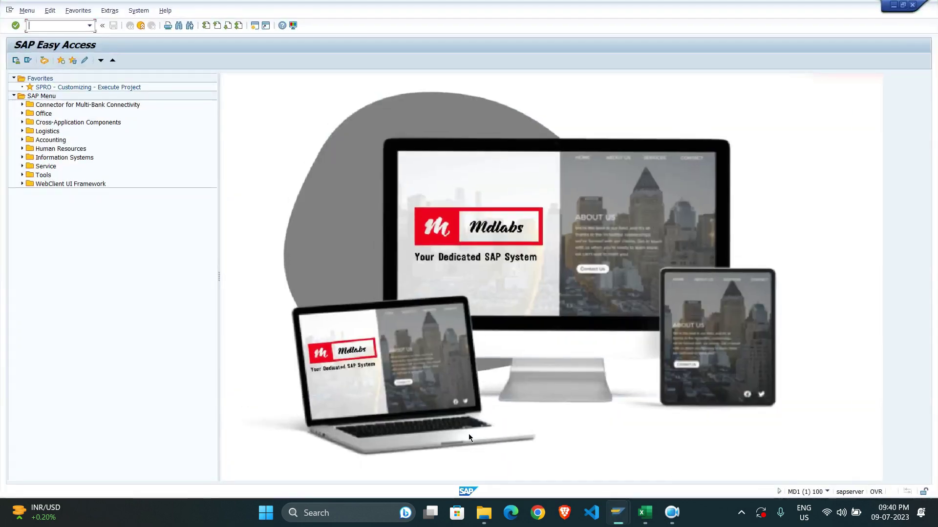
left_click(644, 513)
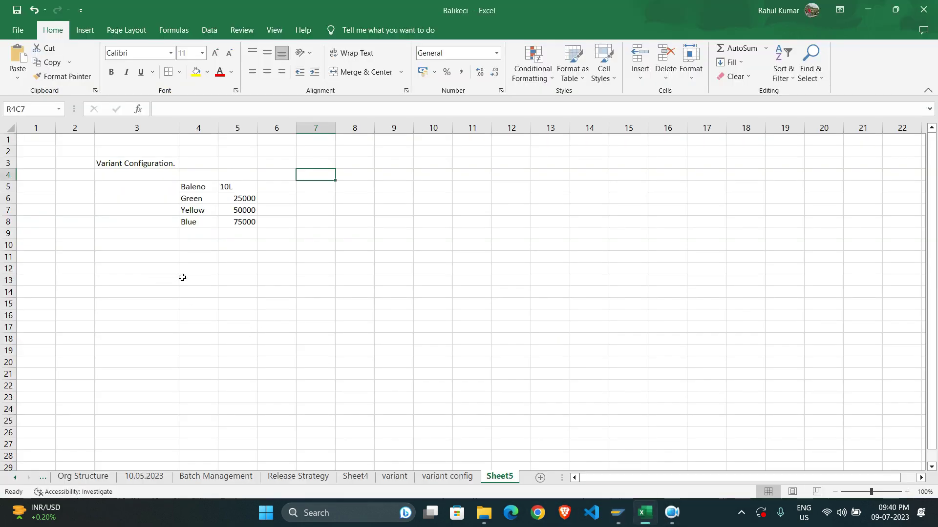
- Enter the label Prerequisit in row 12, column 3, below the Baleno price list
left_click(161, 269)
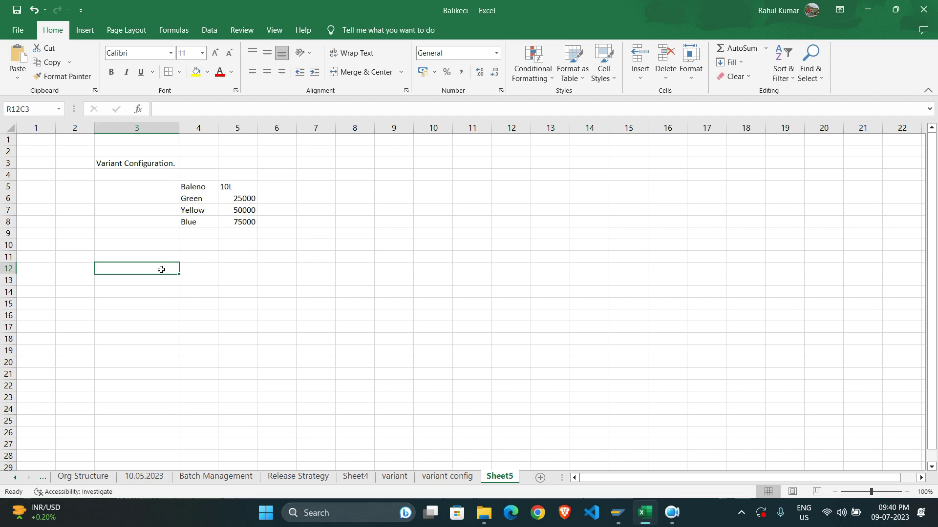
type("Prerequisit")
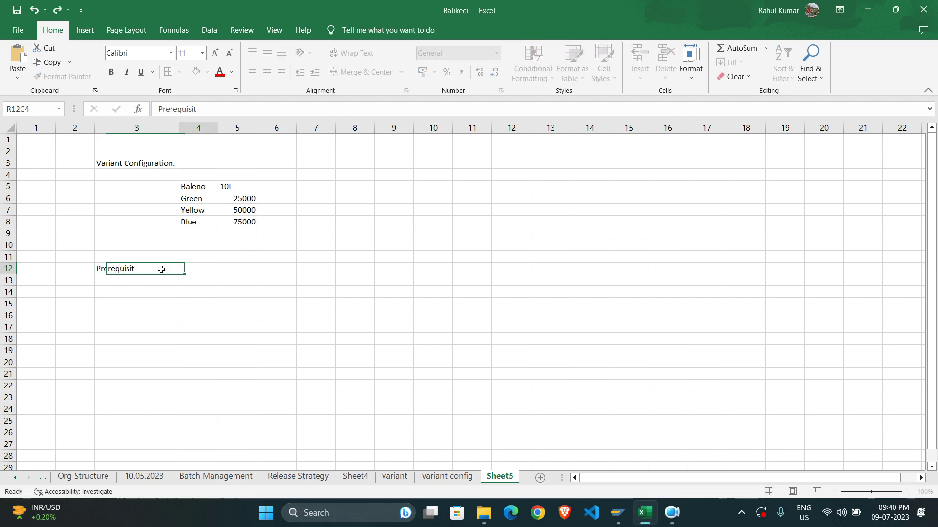
key("Tab")
key("Tab")
- Enter Characteristicts beside the Prerequisit label in row 12, column 4, and fit the column width to the text
left_click(195, 269)
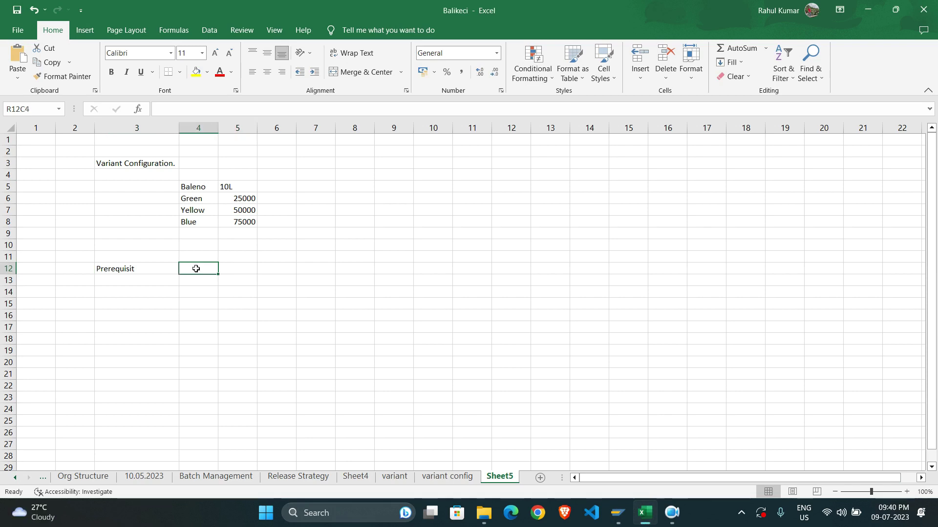
type("Chara")
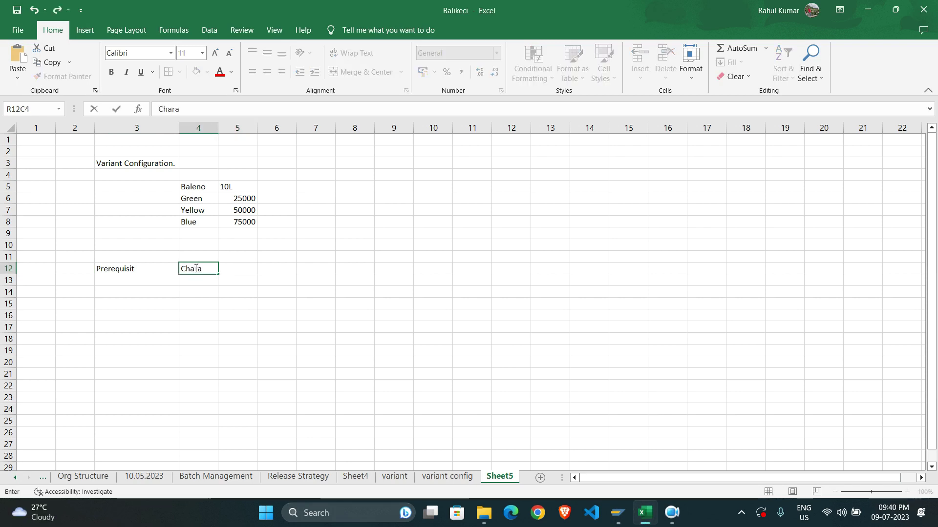
type("cteristi")
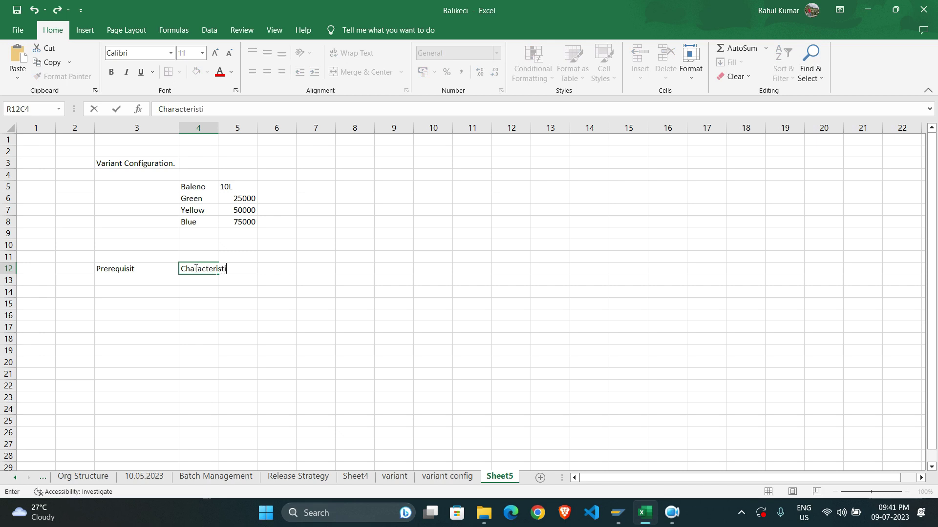
type("cts")
key("Return")
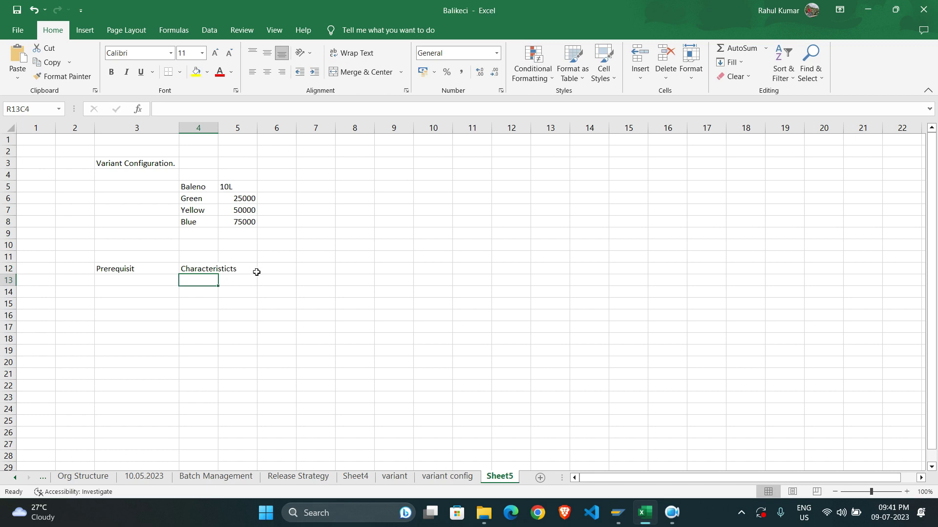
double_click(219, 127)
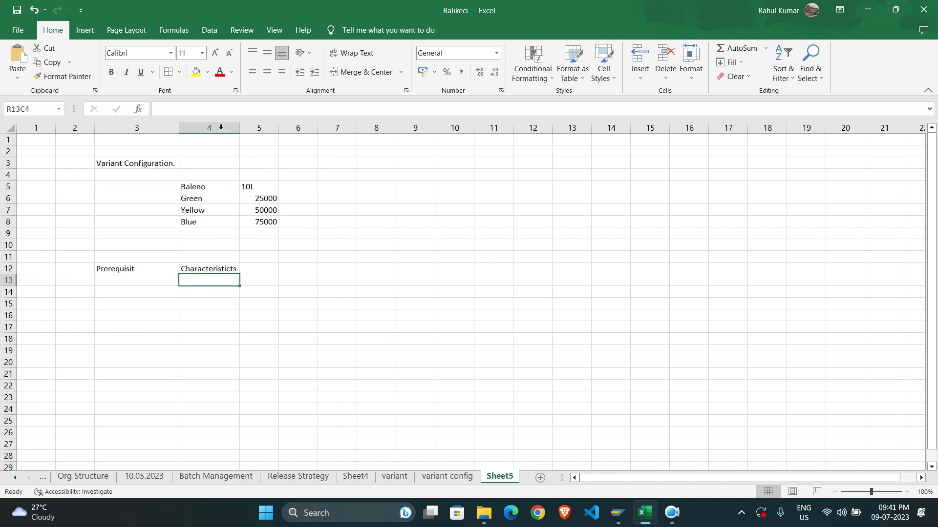
- Extend the row 12 entry to Characteristicts 1, and copy it into row 13 renumbered as Characteristicts 2
double_click(237, 269)
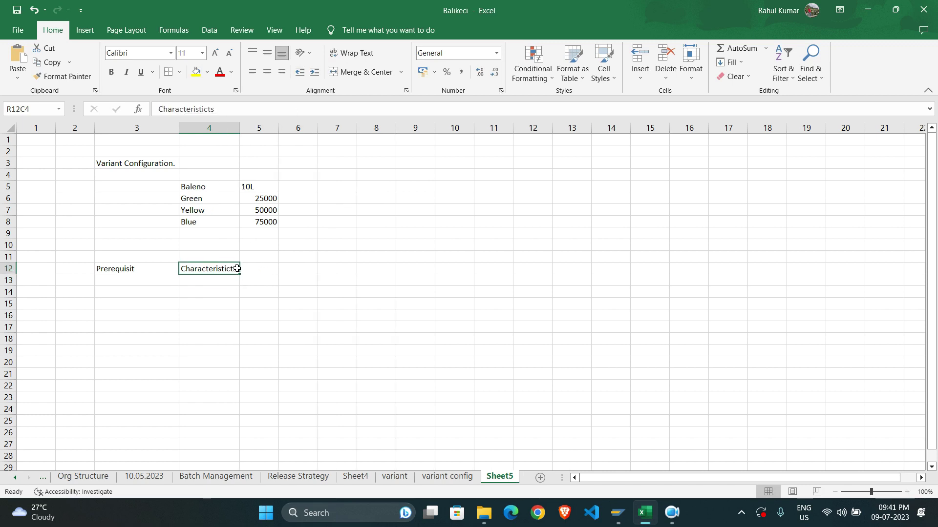
type("1")
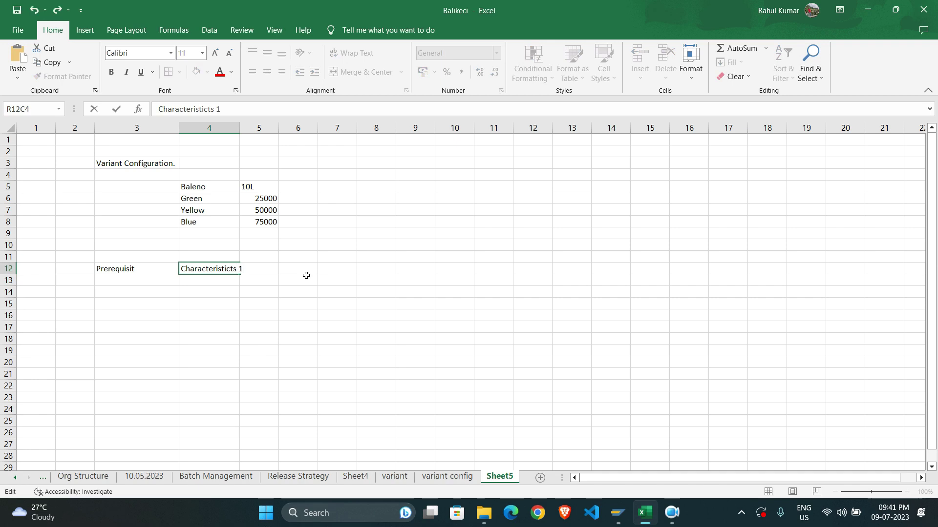
key("Return")
key("ctrl+d")
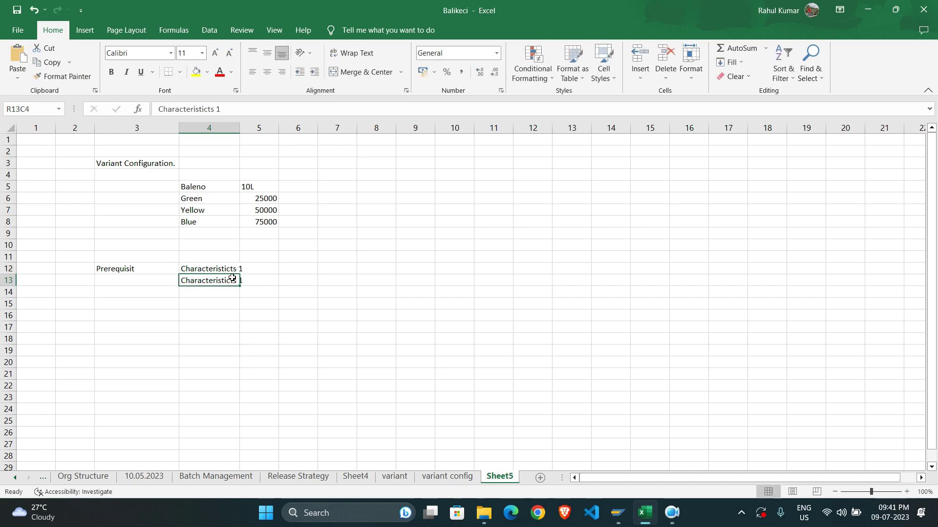
double_click(235, 278)
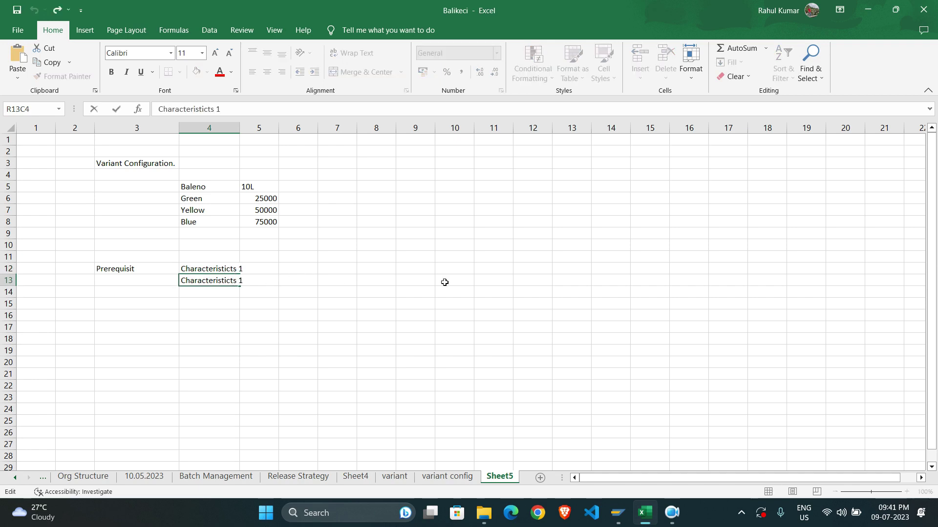
key("Delete")
type("2")
key("Return")
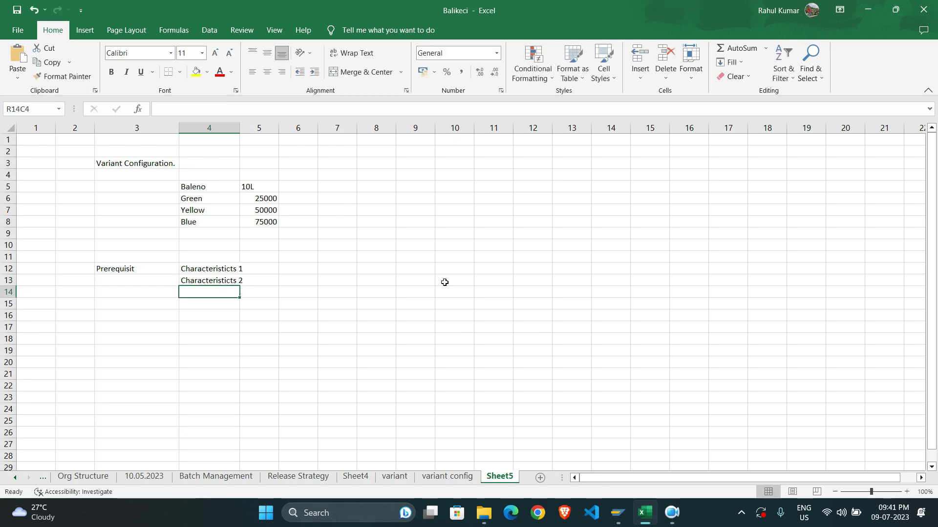
- Add Class in row 14, column 4, and widen column 4 to fit the numbered characteristic entries
type("Class")
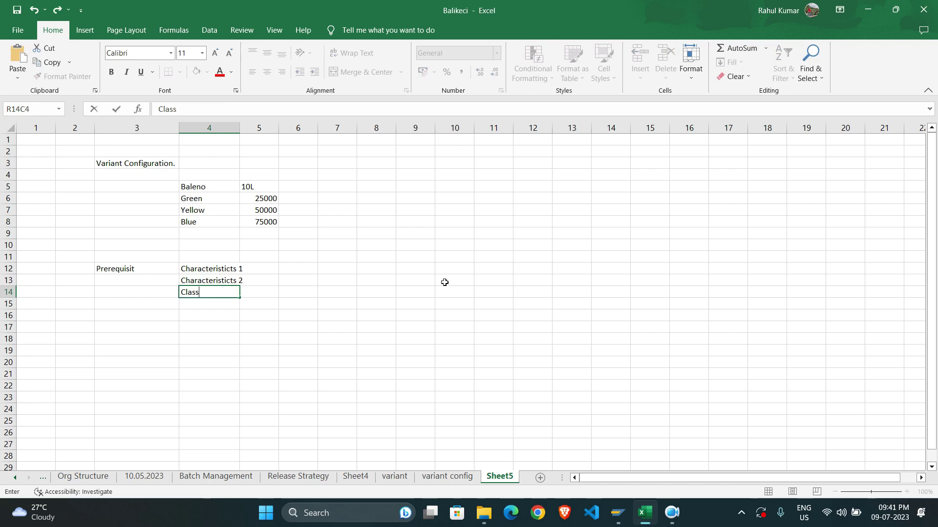
key("Return")
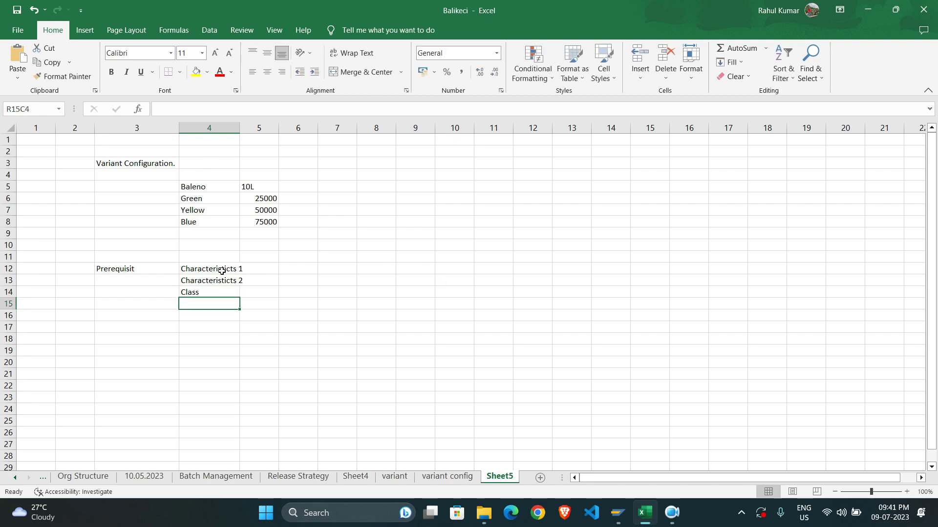
left_click_drag(220, 270, 267, 295)
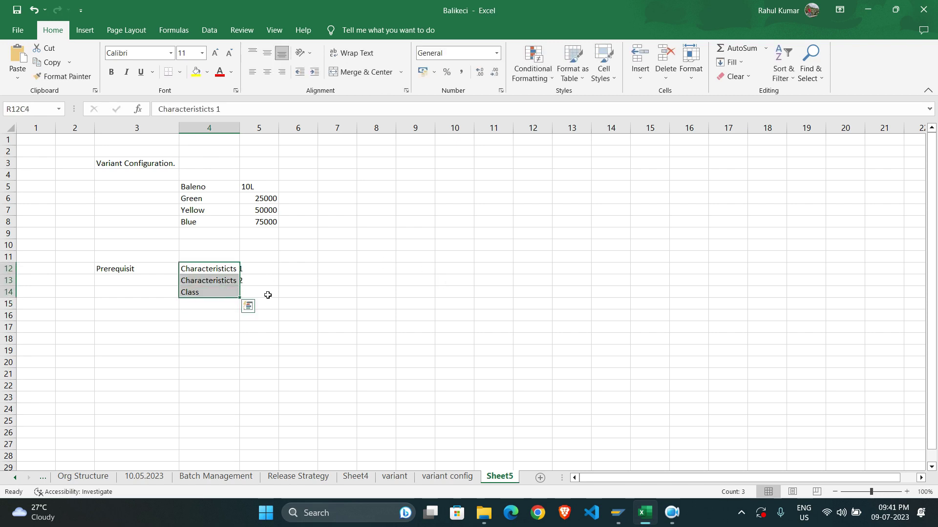
double_click(239, 128)
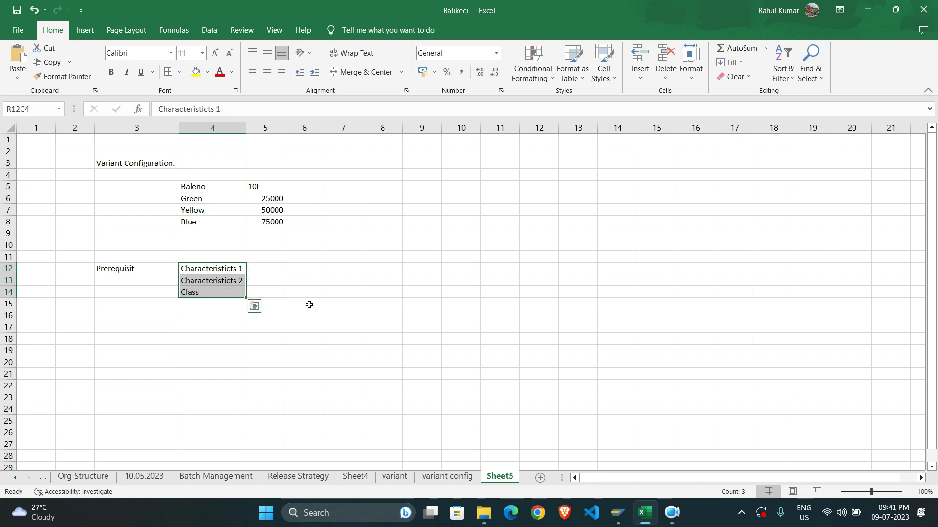
- Add Write Dependencies under Class in row 15, column 4, and widen the column to fit it
type("W")
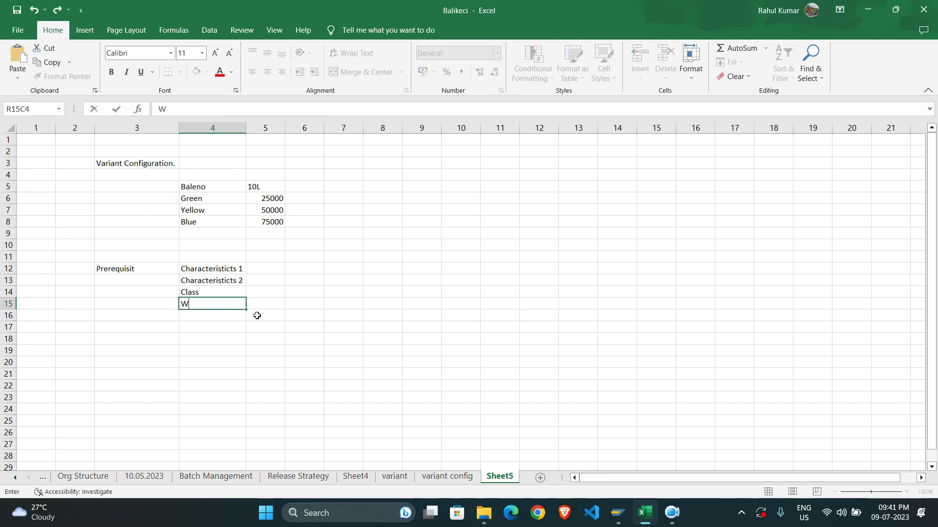
type("rite Dependencies")
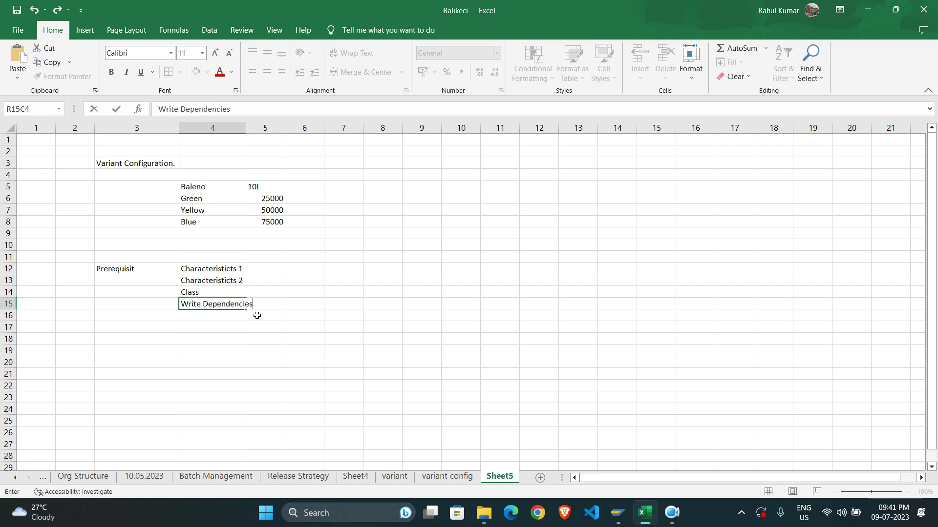
key("Return")
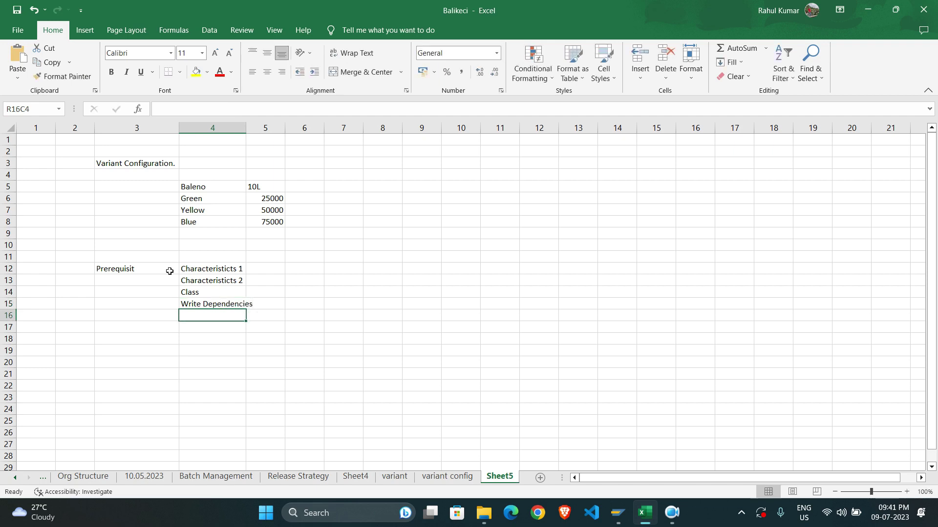
left_click_drag(246, 129, 256, 128)
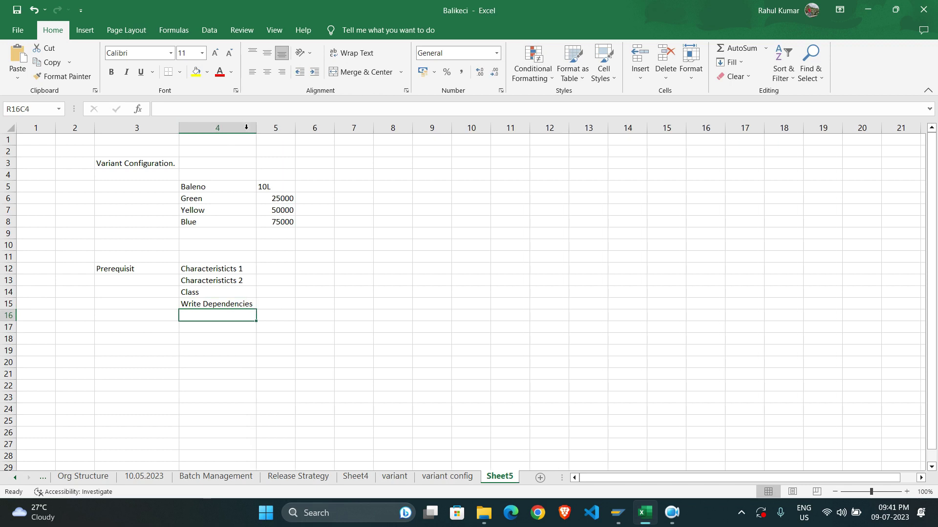
- Enter Material in row 10, column 3, with Configurable beside it in column 4
left_click(158, 246)
type("Material")
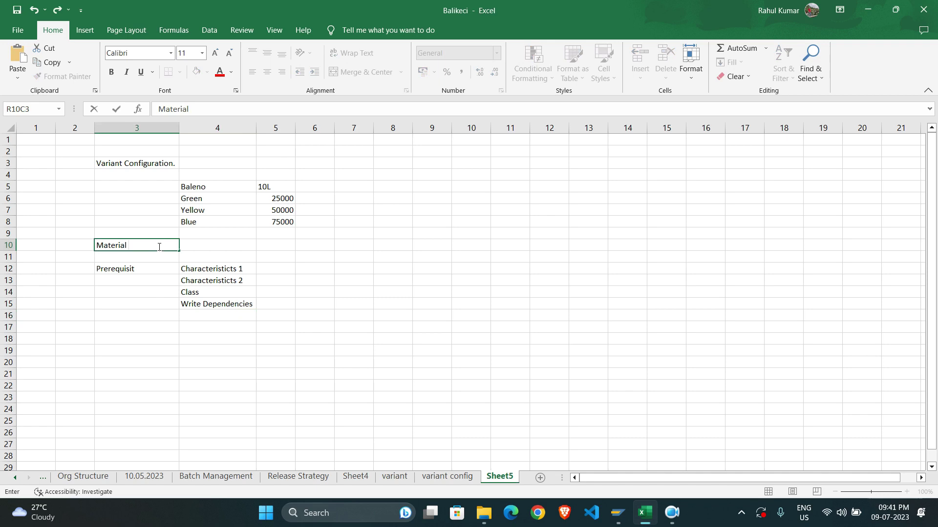
key("Tab")
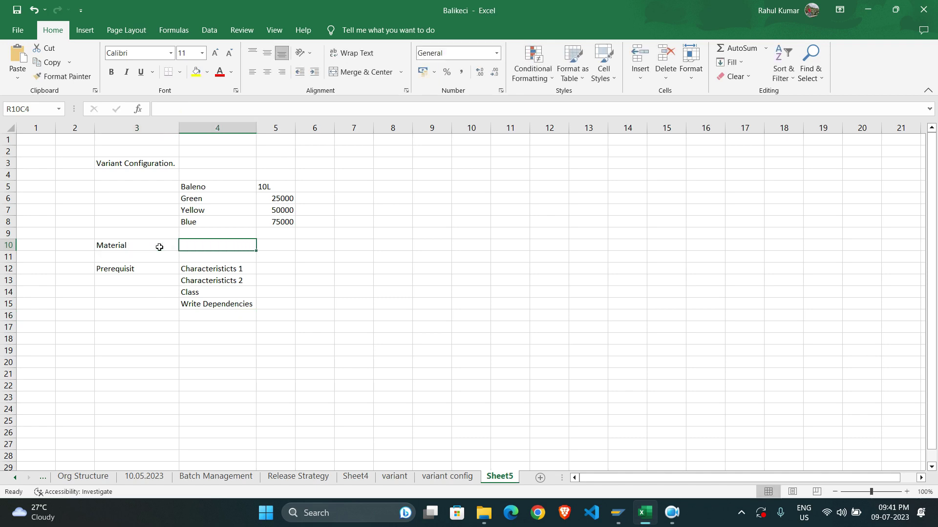
left_click_drag(217, 187, 273, 180)
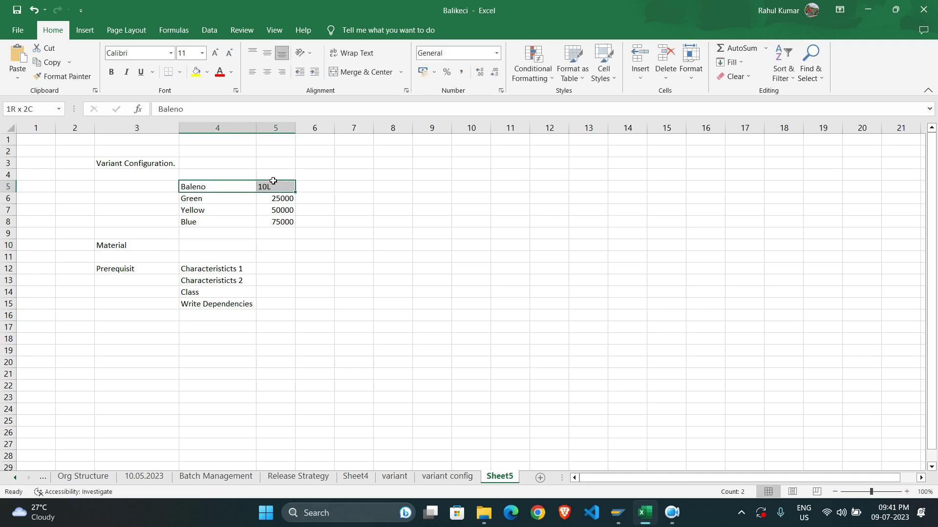
left_click(197, 245)
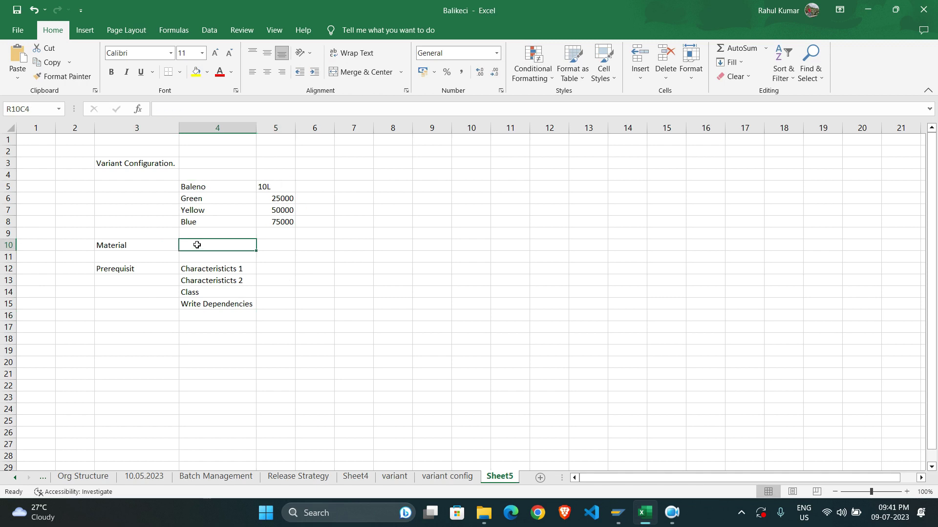
type("Configu")
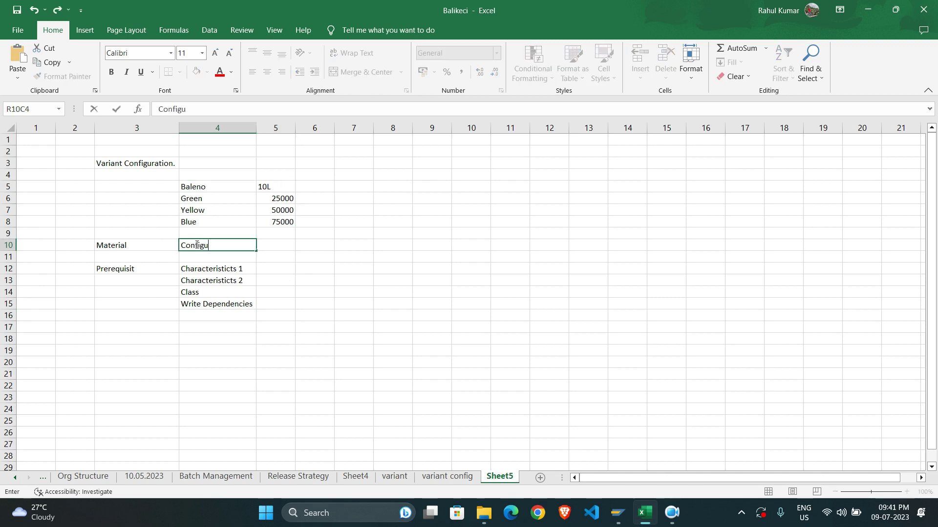
type("rable")
key("Tab")
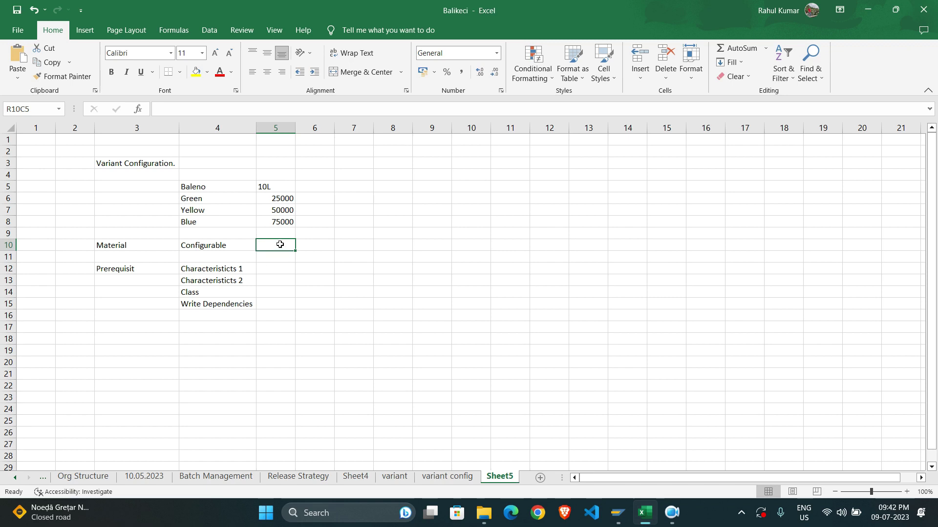
left_click_drag(150, 243, 199, 245)
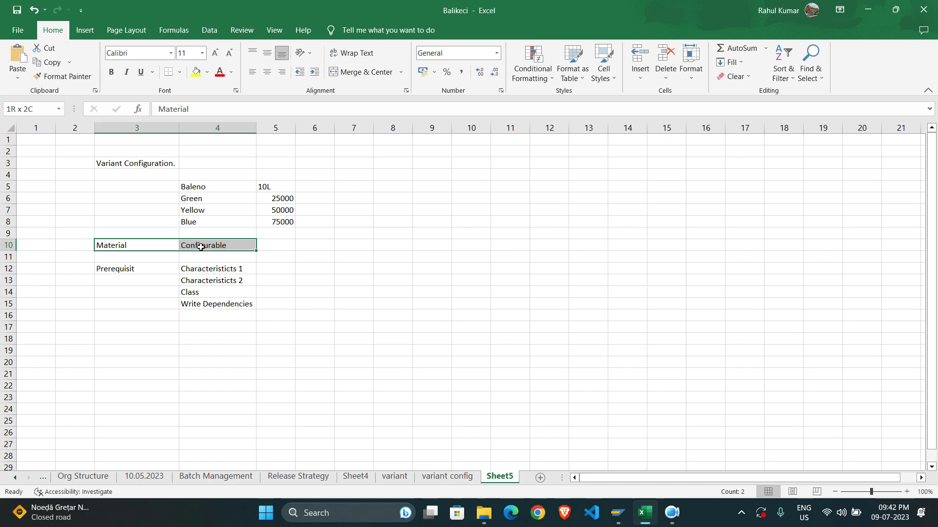
left_click(241, 245)
left_click(136, 246)
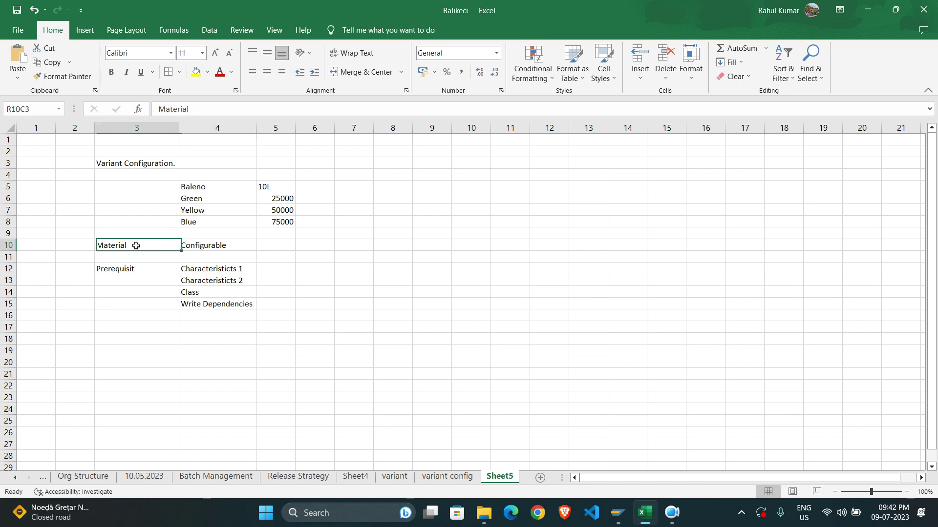
left_click(208, 245)
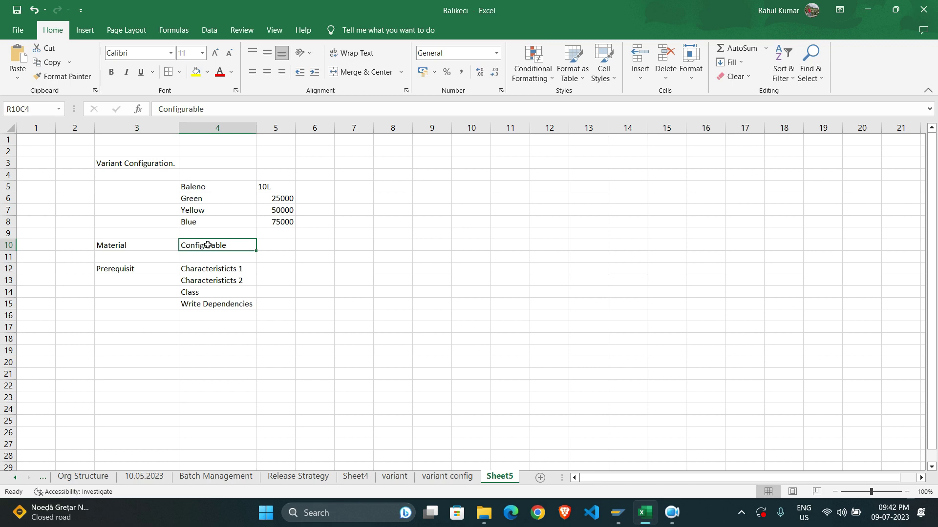
left_click(285, 245)
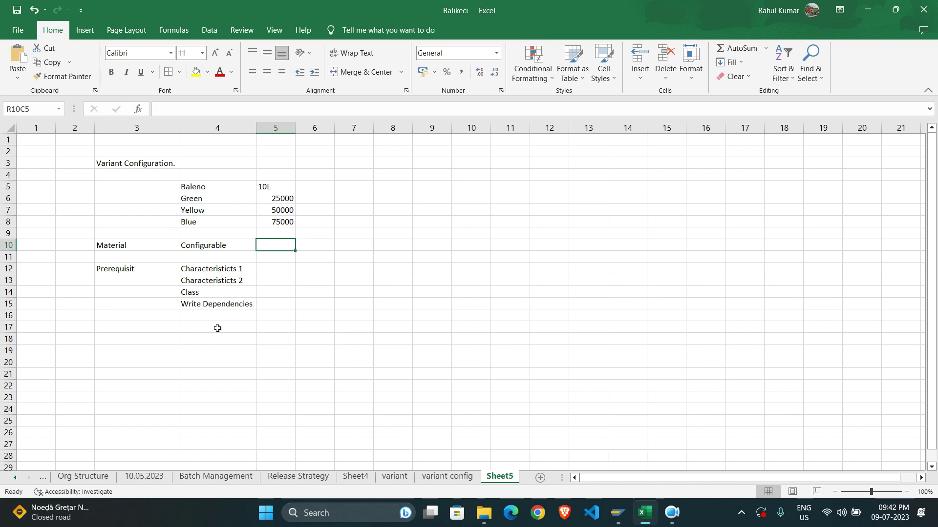
left_click(141, 163)
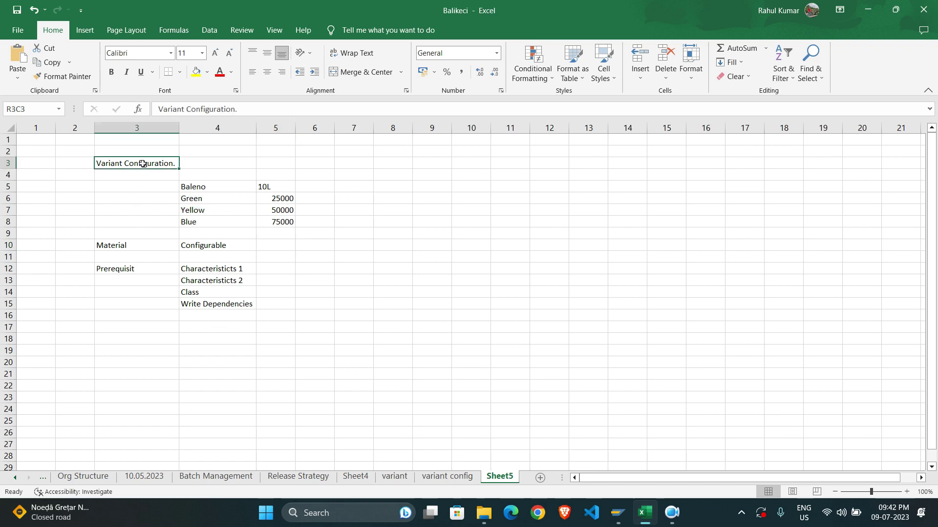
left_click(316, 280)
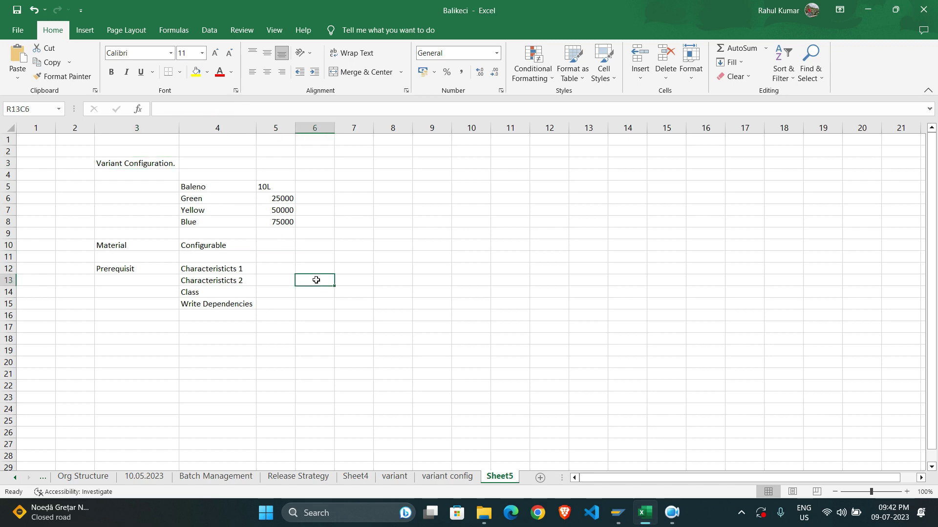
left_click(164, 330)
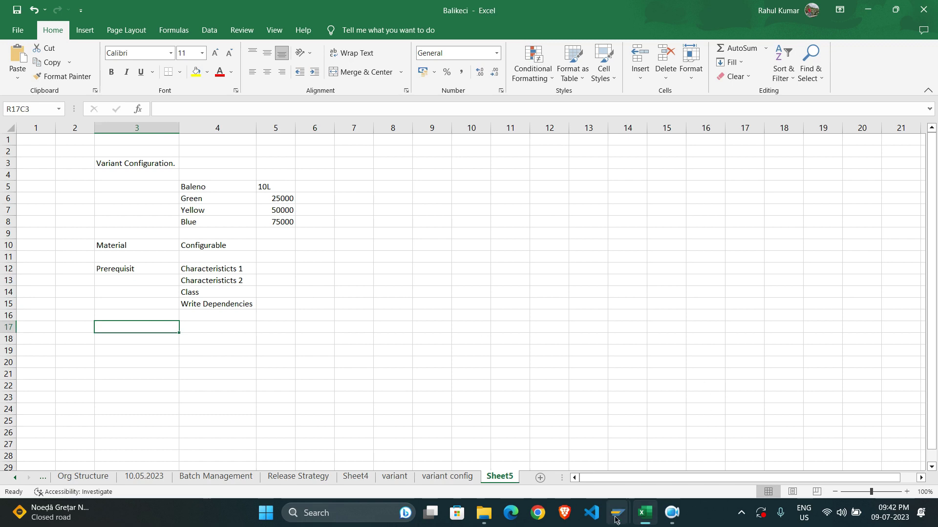
- Switch to SAP and open the material types overview with transaction OMS2
mouse_move(618, 513)
left_click(698, 458)
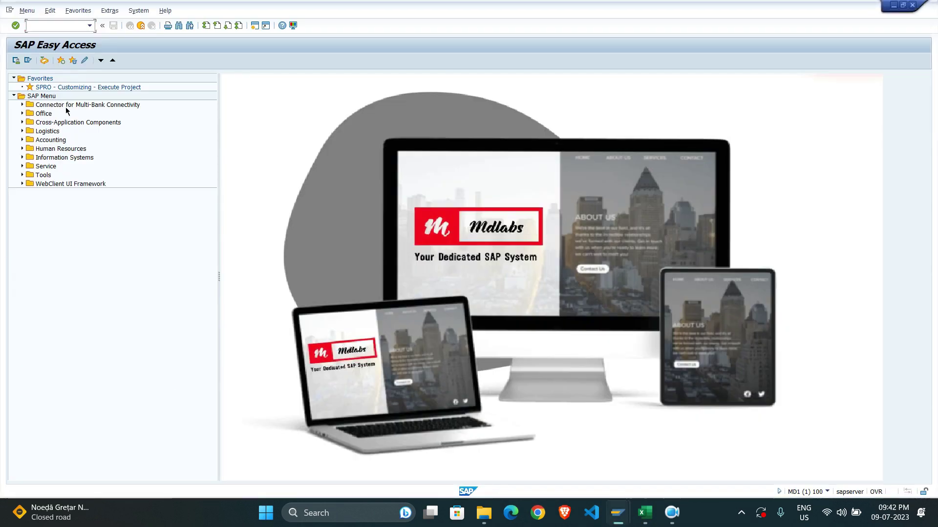
type("oms2")
key("Return")
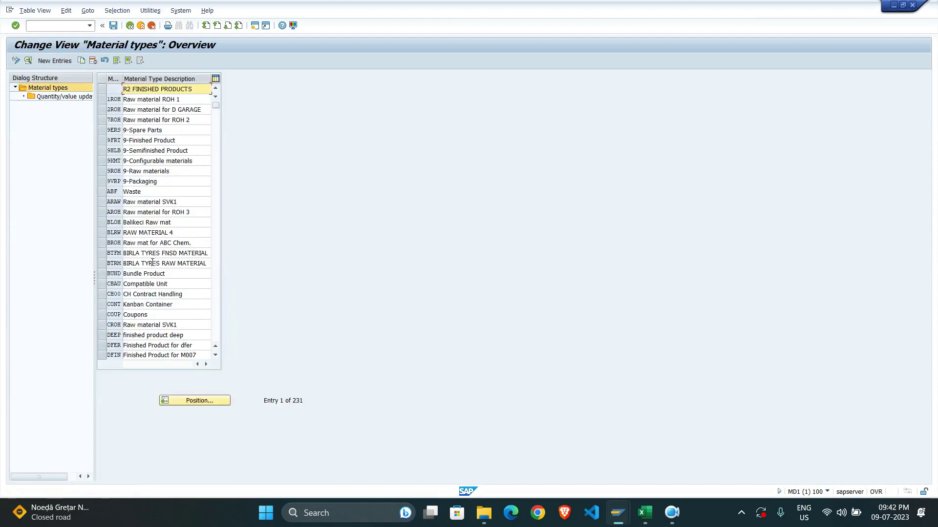
- Position the material types list at FERT, examine its details for the configurable setting, and return to the overview
scroll(161, 279, "down", 1)
left_click(212, 401)
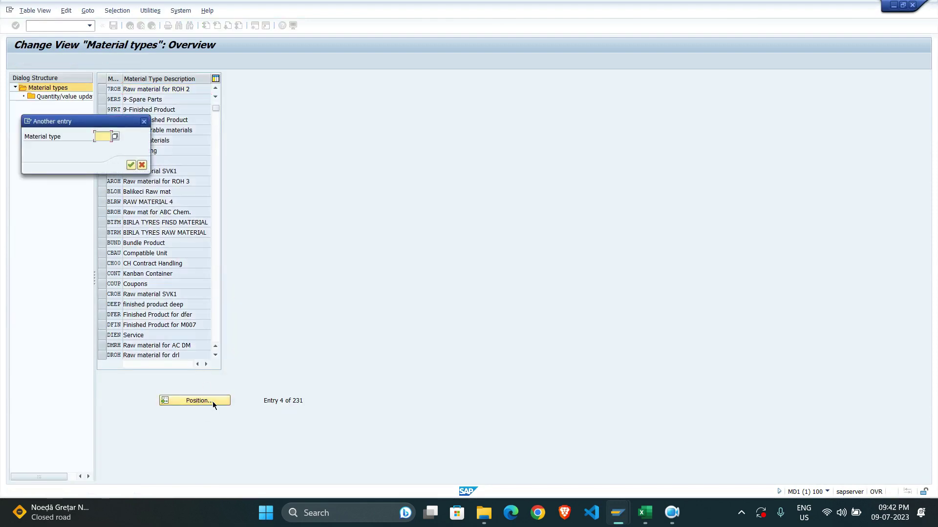
type("FERT")
key("Return")
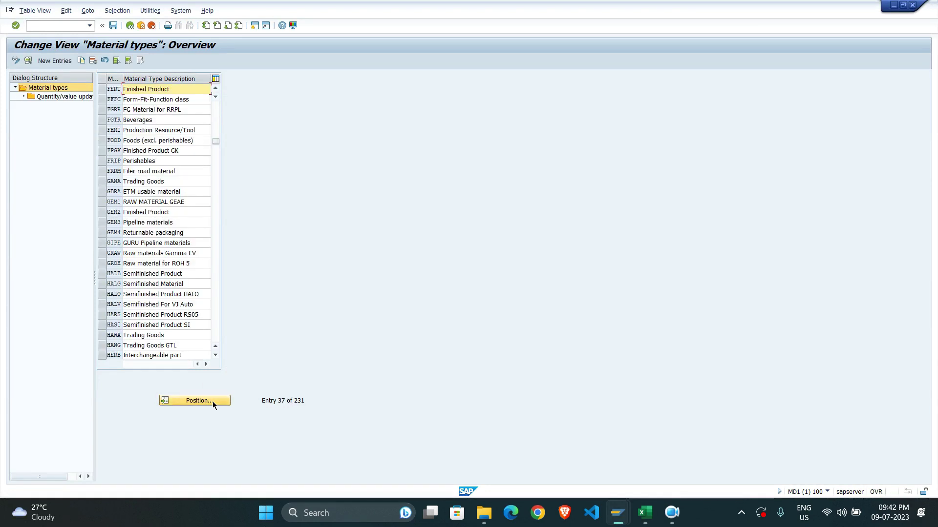
left_click(102, 90)
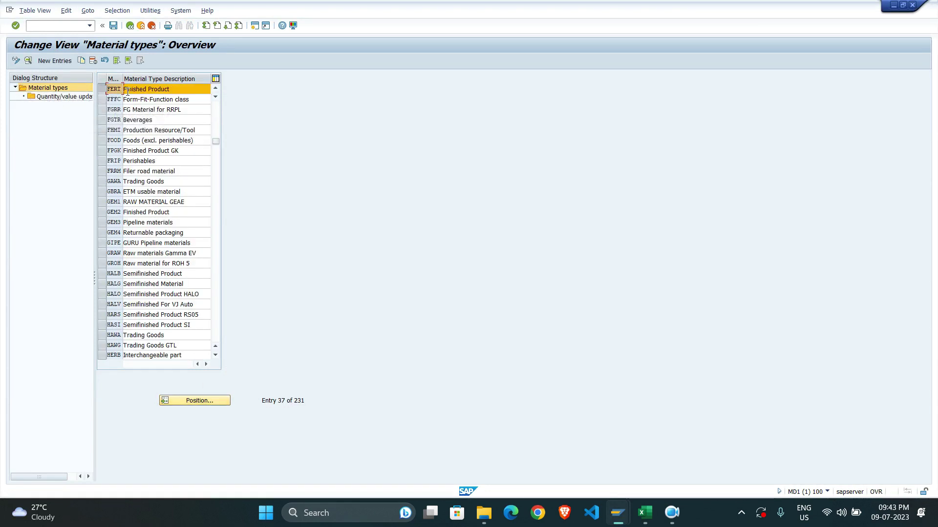
double_click(117, 90)
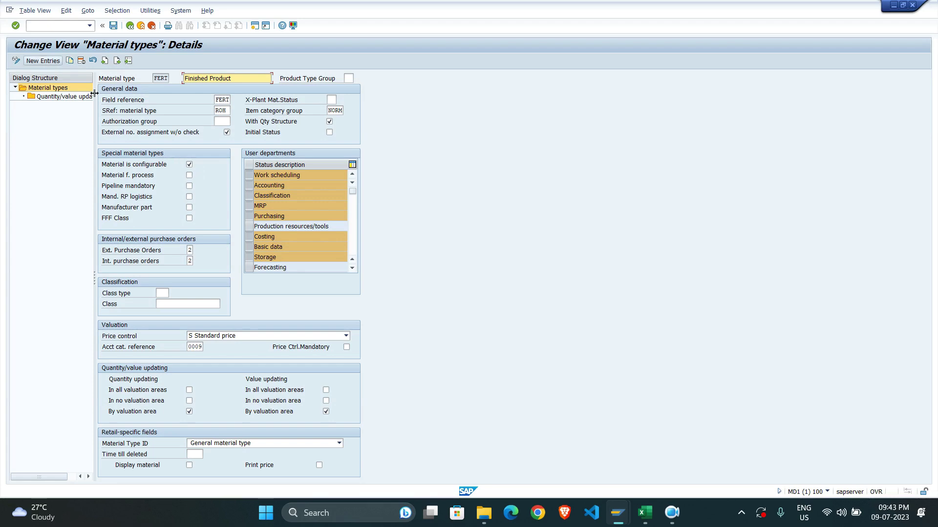
left_click(130, 25)
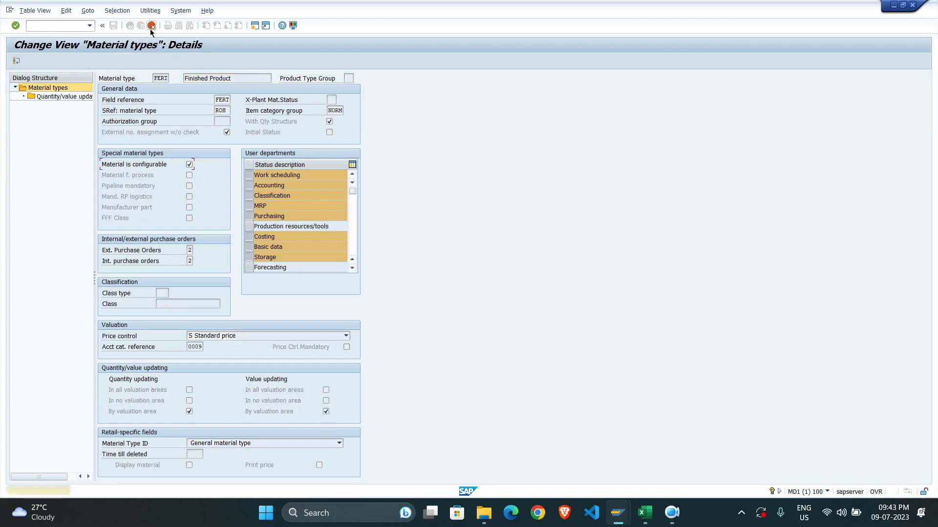
left_click(151, 26)
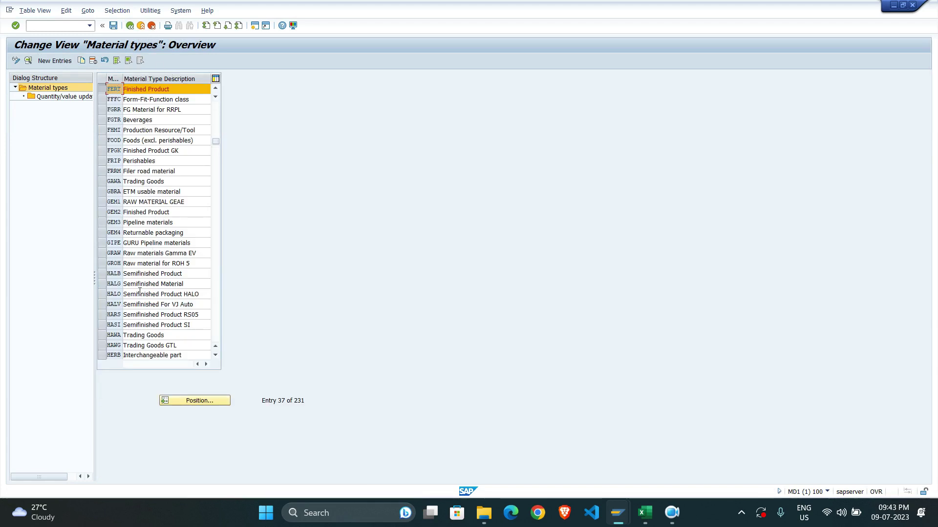
- Locate material type KMAT in the list, examine its detail settings, and return to the overview
left_click(212, 401)
type("KMAT")
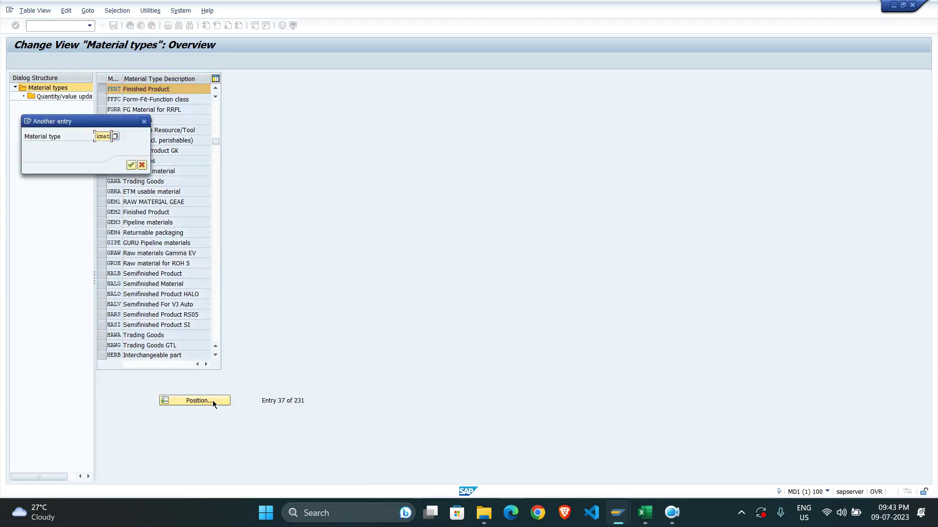
key("Return")
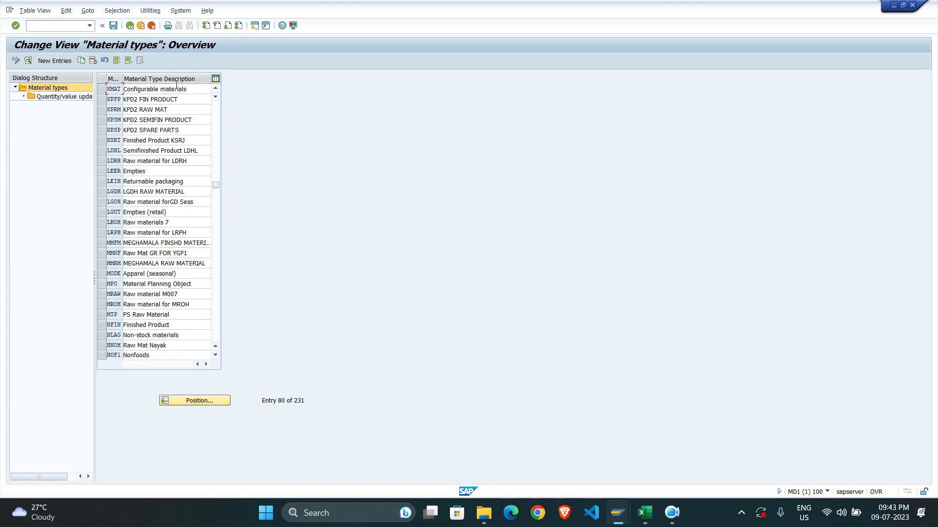
left_click(105, 89)
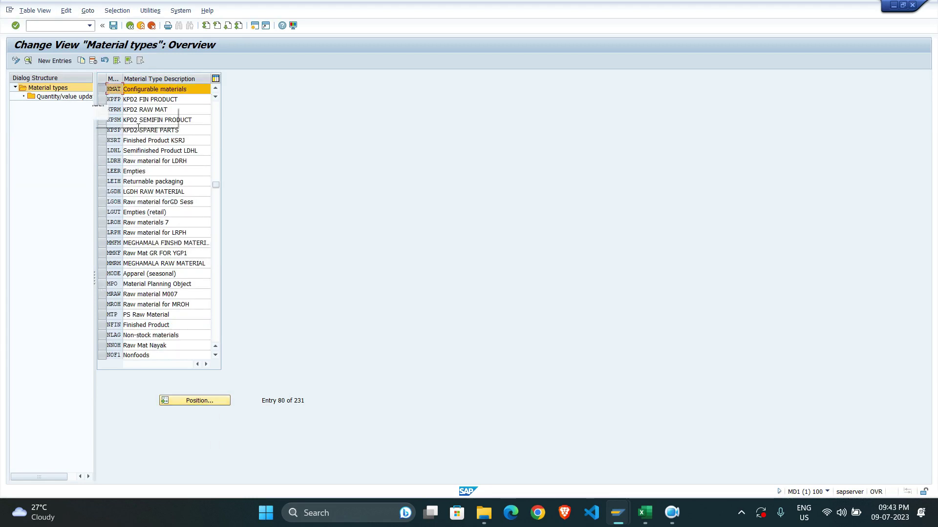
double_click(117, 91)
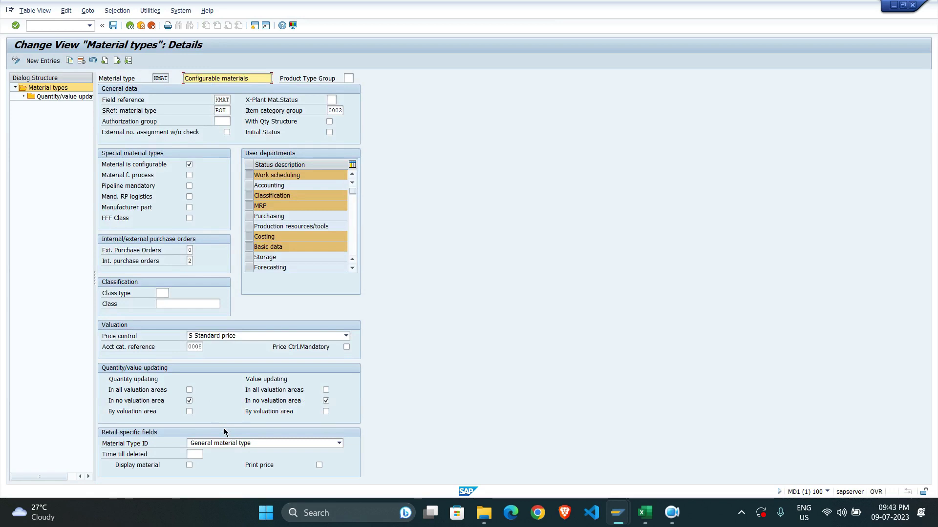
left_click(131, 26)
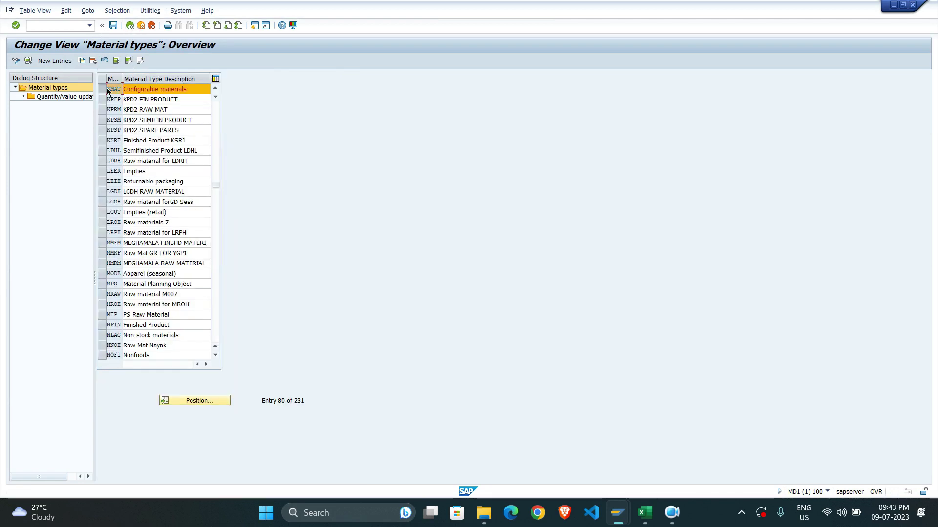
left_click(109, 90)
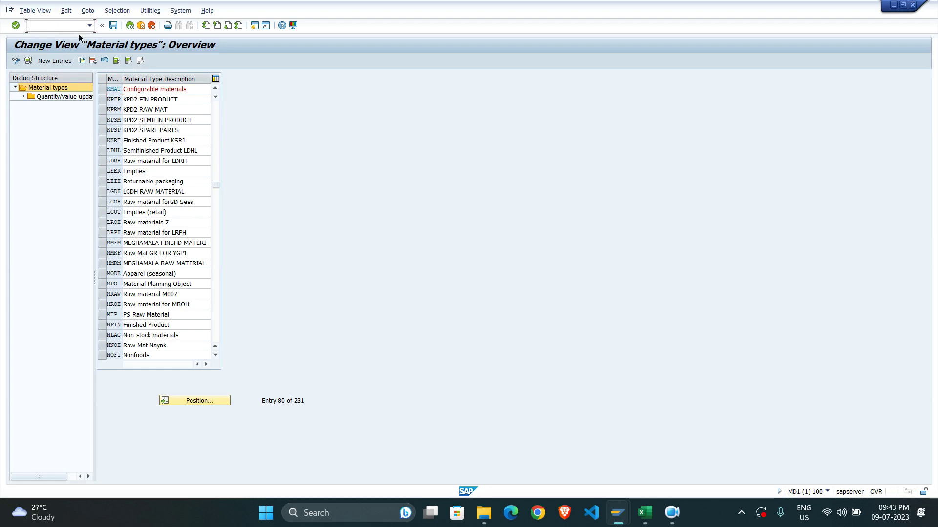
- Switch to the Excel worksheet to review the Baleno entry and its base price, and return to SAP
left_click(644, 513)
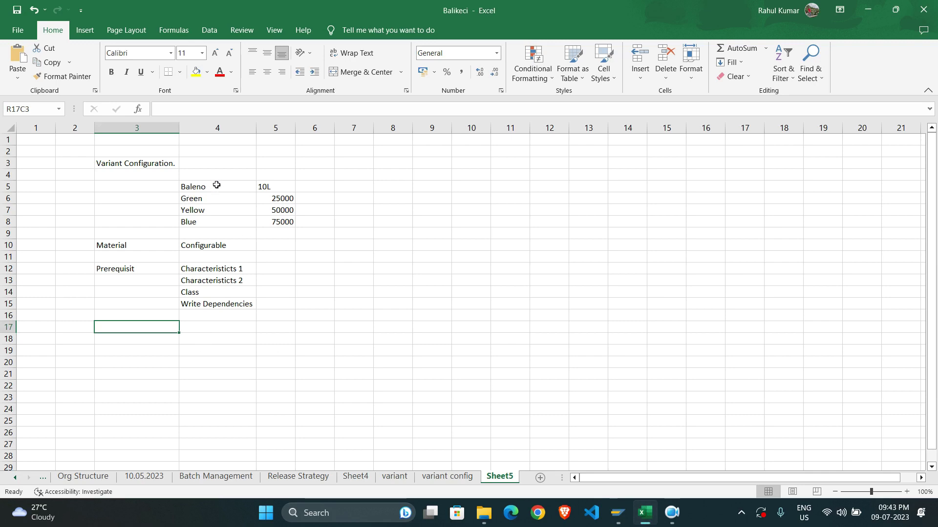
left_click_drag(213, 185, 263, 185)
key("alt+Tab")
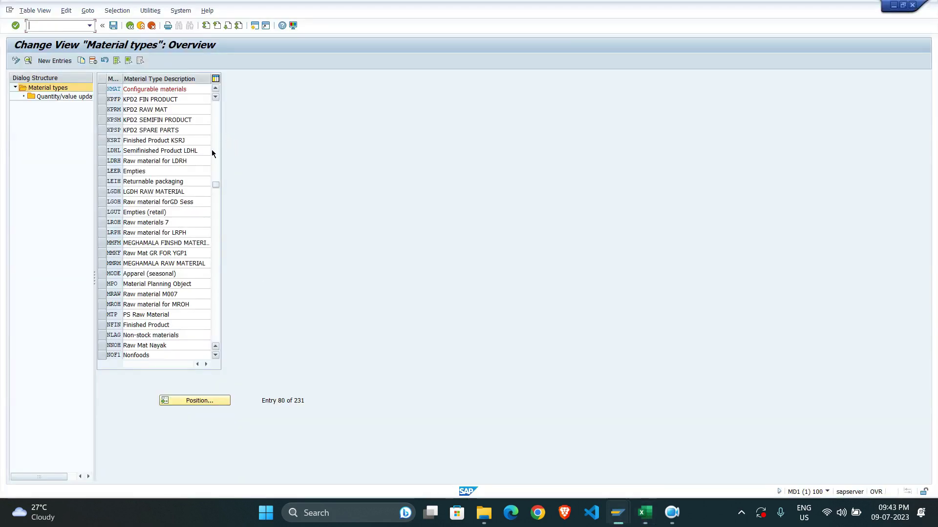
- Open transaction MM01 and start creating material BALENO with industry sector Automobile Industry and material type FERT Finished Product
left_click(75, 24)
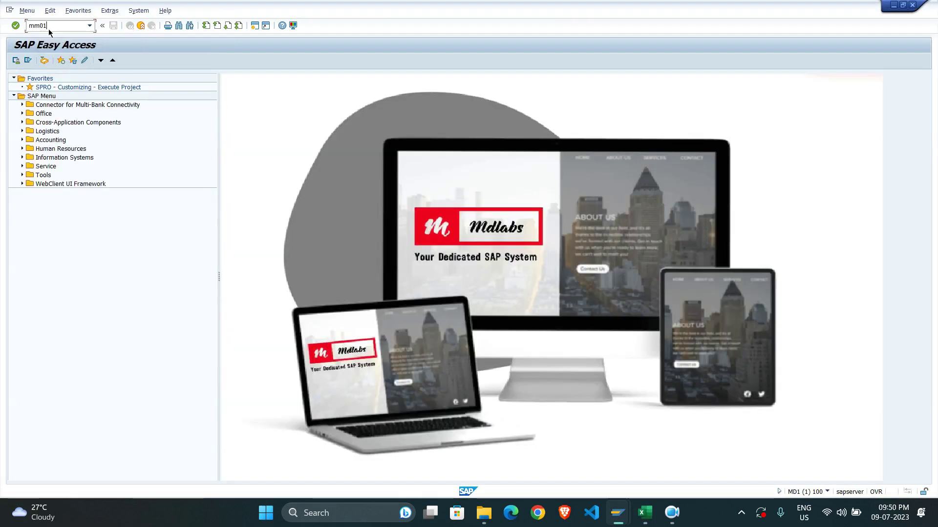
key("Return")
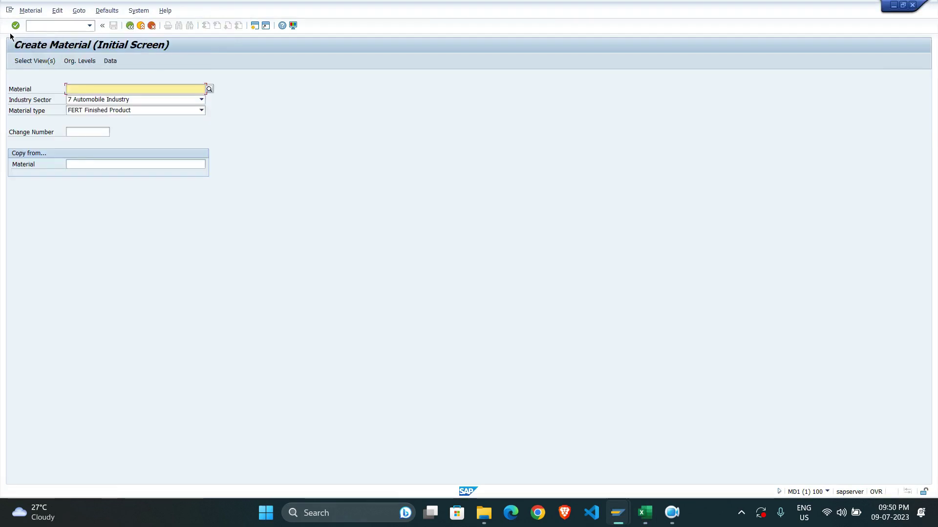
type("b")
left_click(87, 98)
key("Return")
- Select the views Basic Data 1 and 2, Purchasing, International Trade: Import, General Plant Data / Storage 1 and 2, and Accounting 1 and 2
left_click(146, 125)
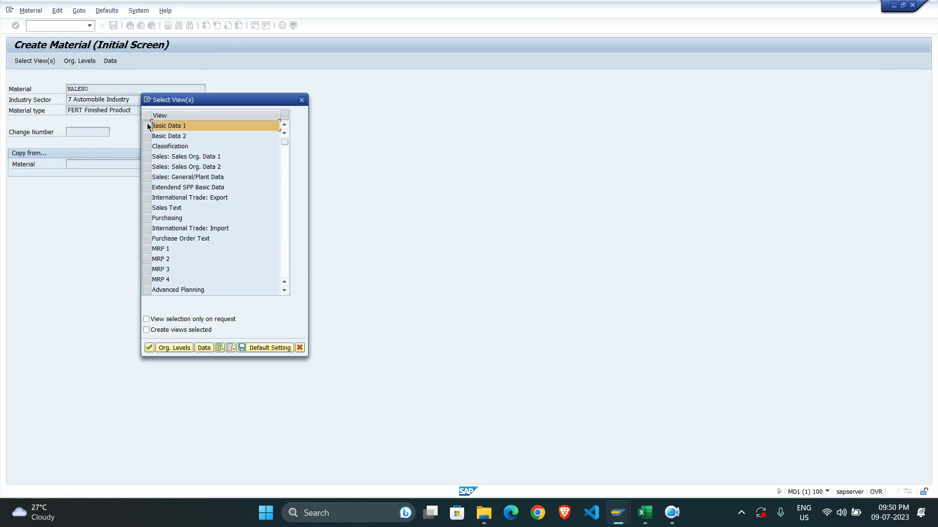
left_click(147, 136)
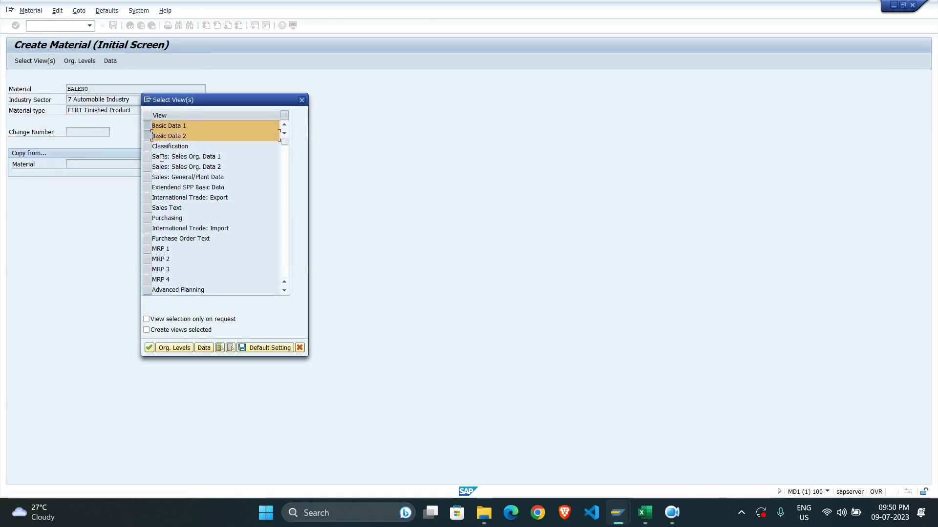
left_click(148, 218)
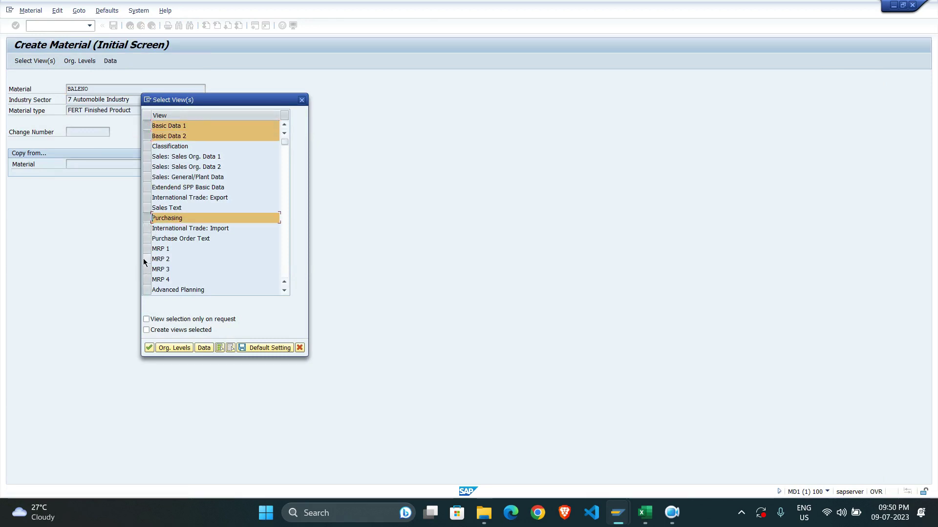
left_click(147, 228)
scroll(173, 258, "down", 1)
scroll(173, 259, "down", 1)
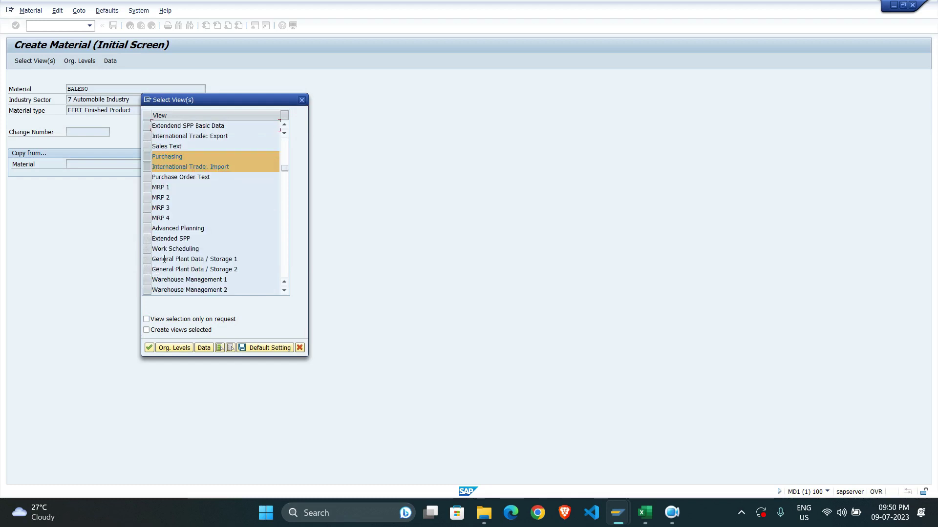
left_click(146, 259)
left_click(145, 269)
scroll(147, 259, "down", 2)
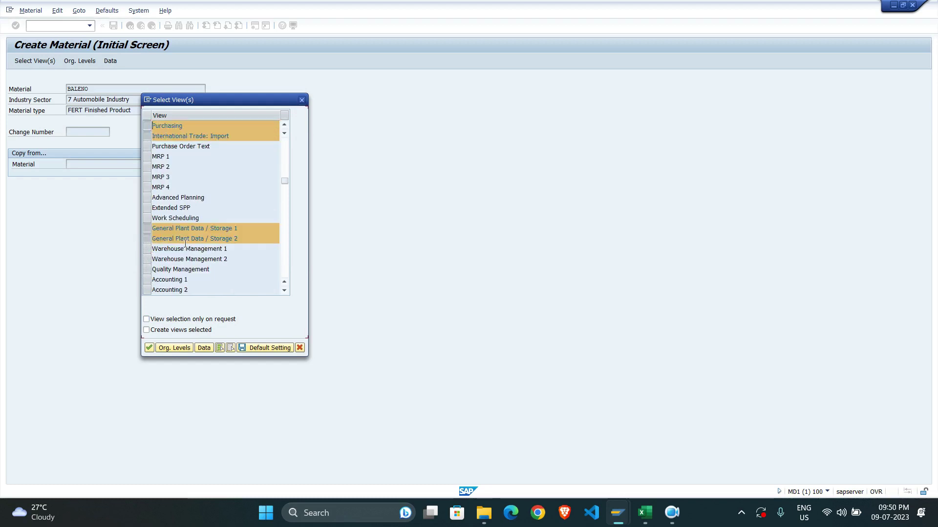
left_click(147, 252)
left_click(145, 260)
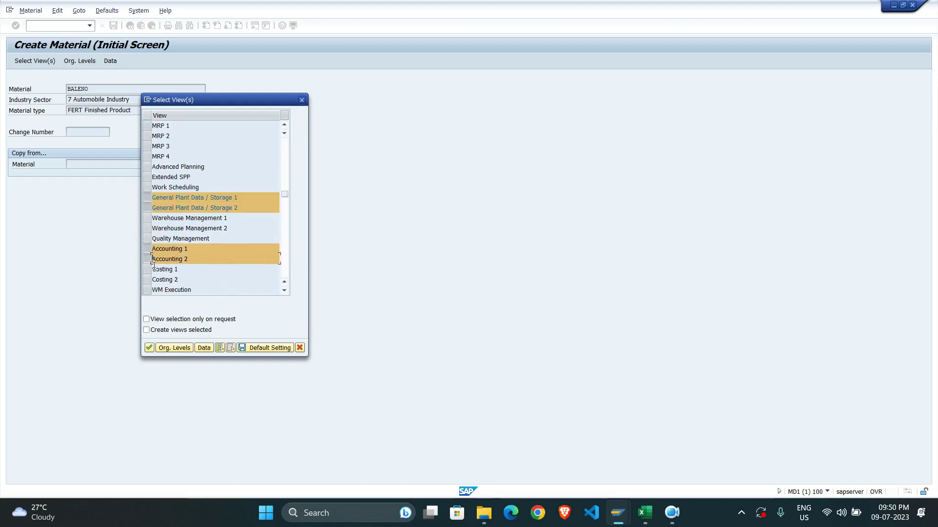
- Confirm the view selection and set the organizational level to plant BLP1
key("Return")
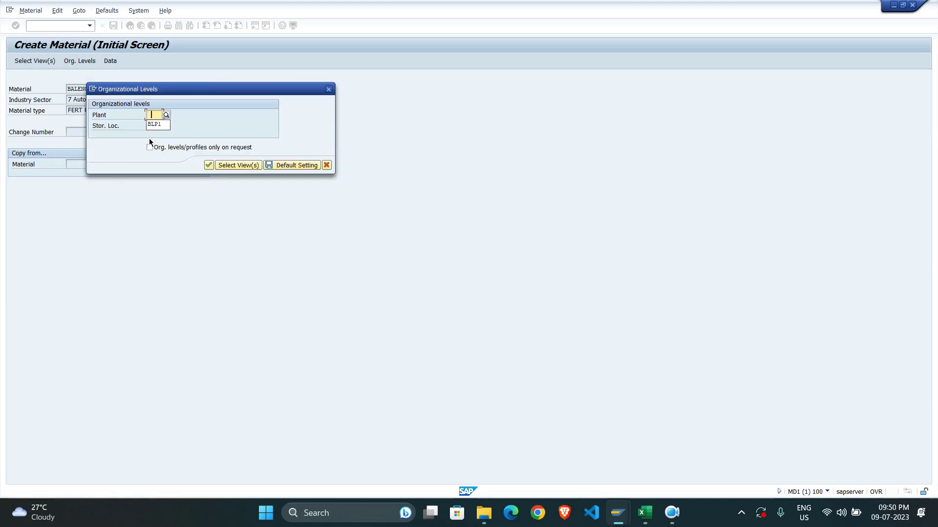
left_click(155, 125)
key("Return")
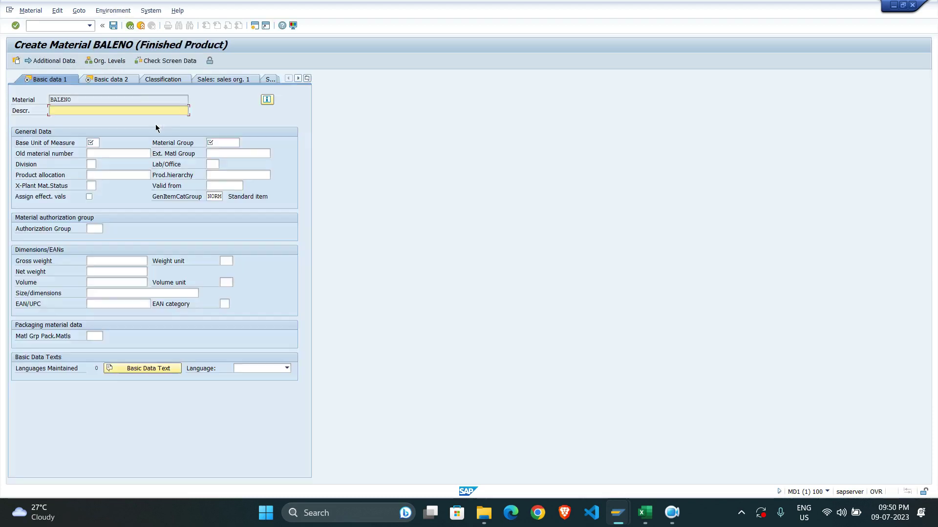
- Enter the description Baleno, base unit of measure EA and material group LG in Basic data 1
left_click(107, 122)
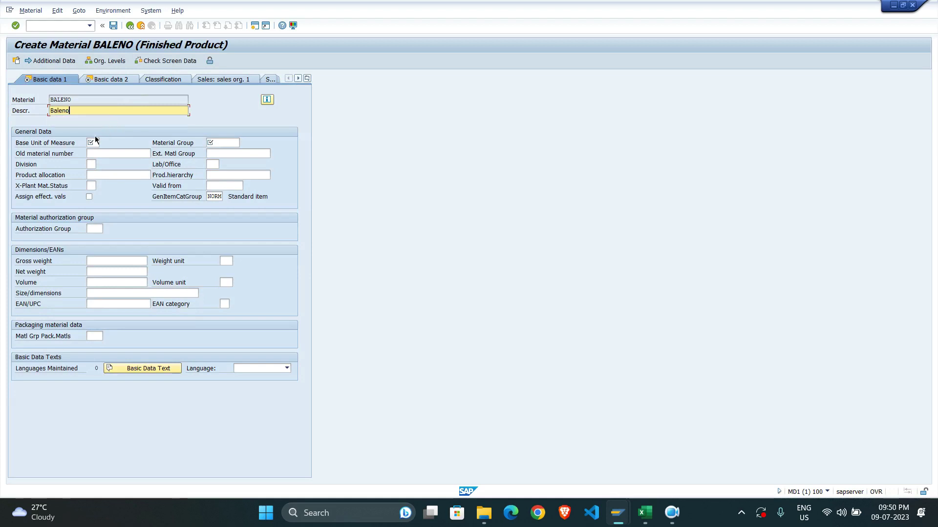
left_click(91, 142)
left_click(222, 142)
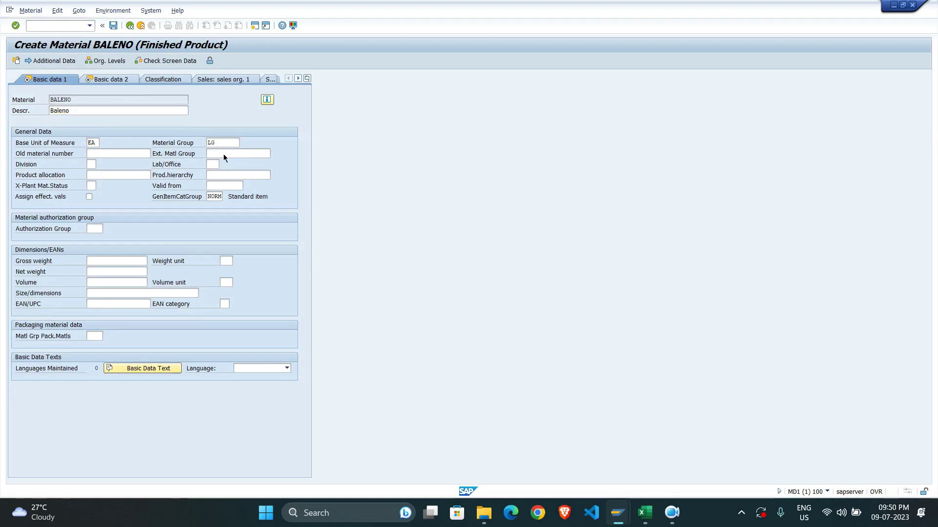
key("Return")
- Advance through the purchasing, import and plant data views without filling them in, up to the Accounting 1 view
key("Return")
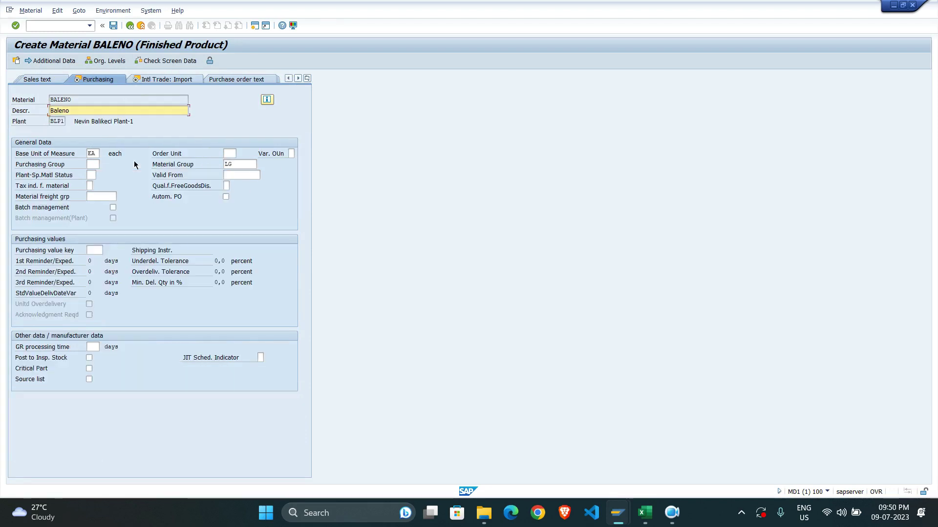
key("Return")
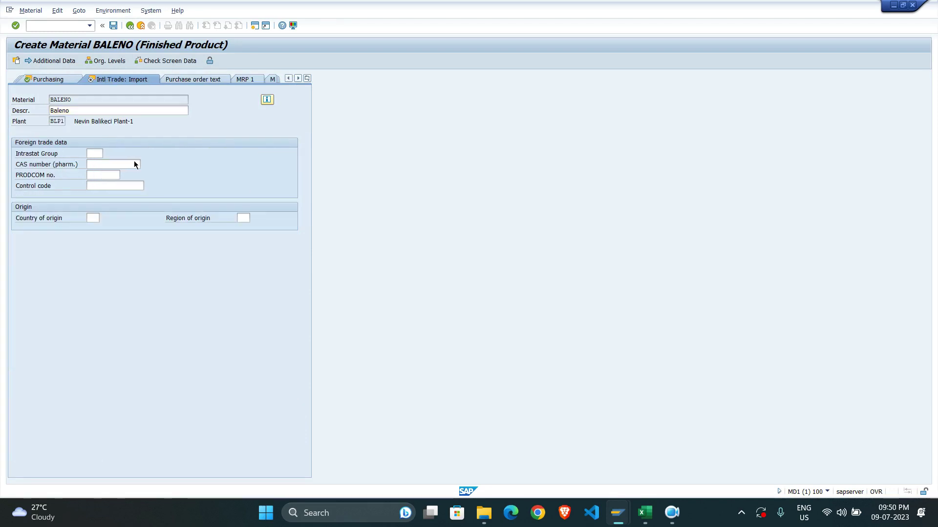
key("Return")
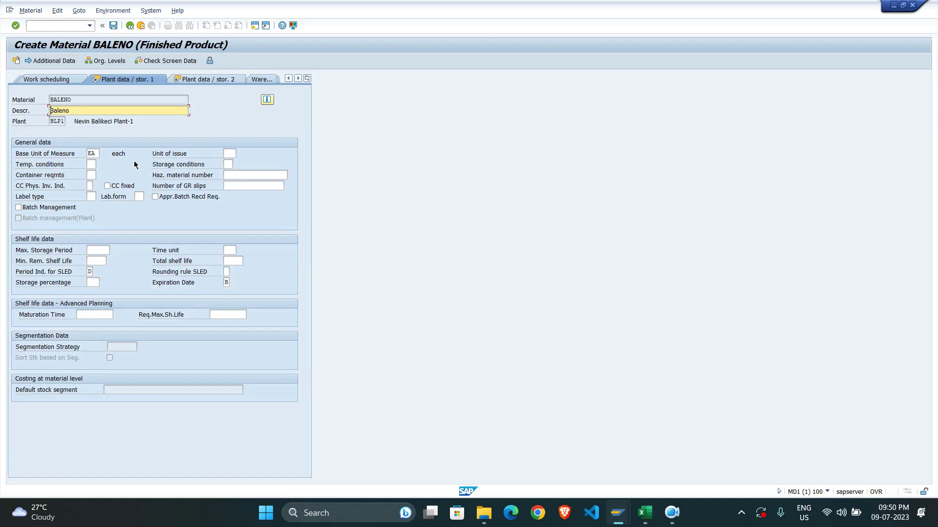
key("Return")
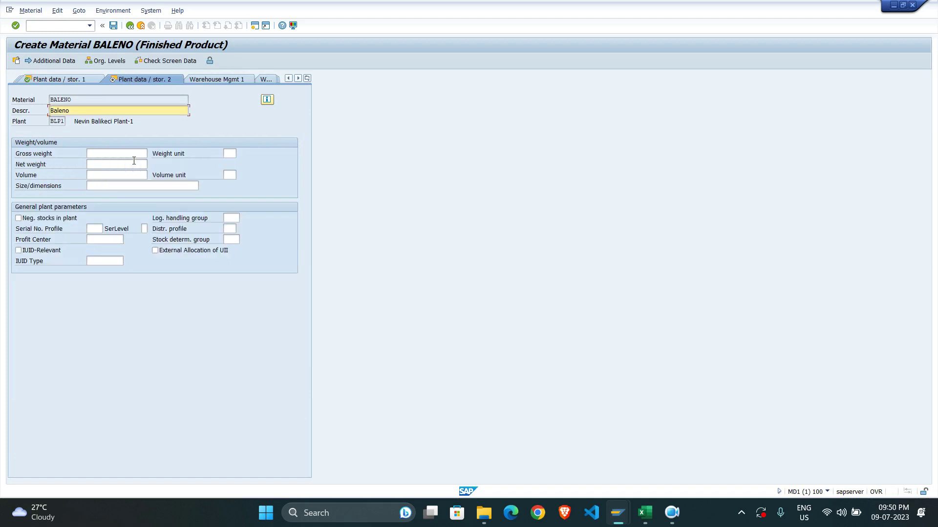
key("Return")
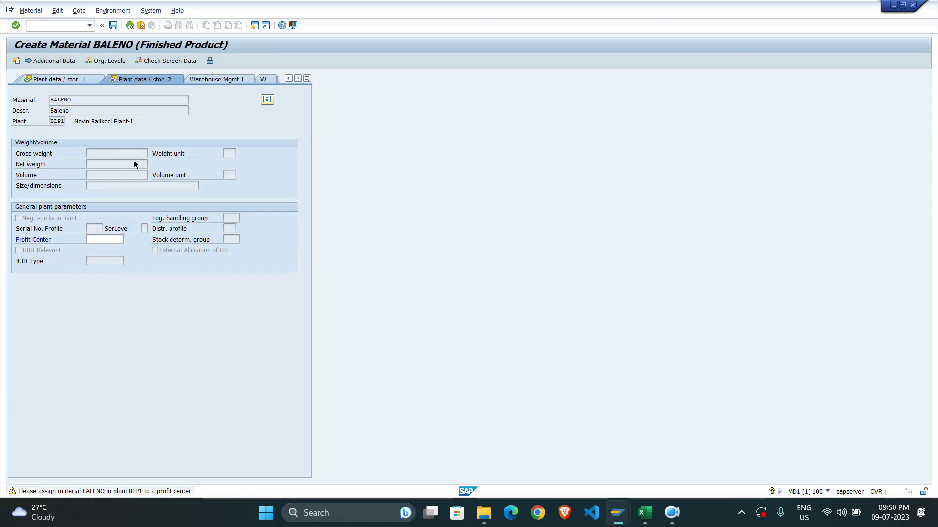
key("Return")
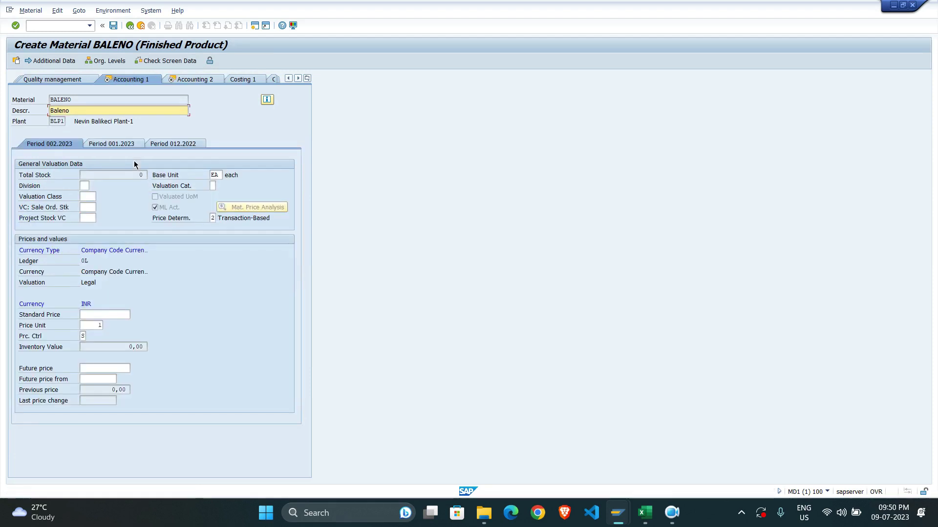
- In Accounting 1, set the standard price to 100.000,00 and choose valuation class 7920 Finished products
left_click(109, 314)
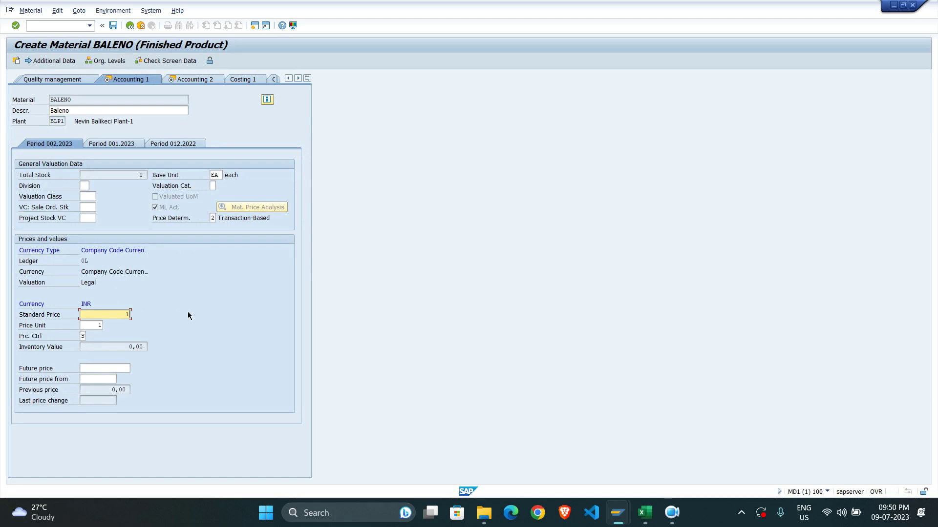
type("00.000,00")
key("Return")
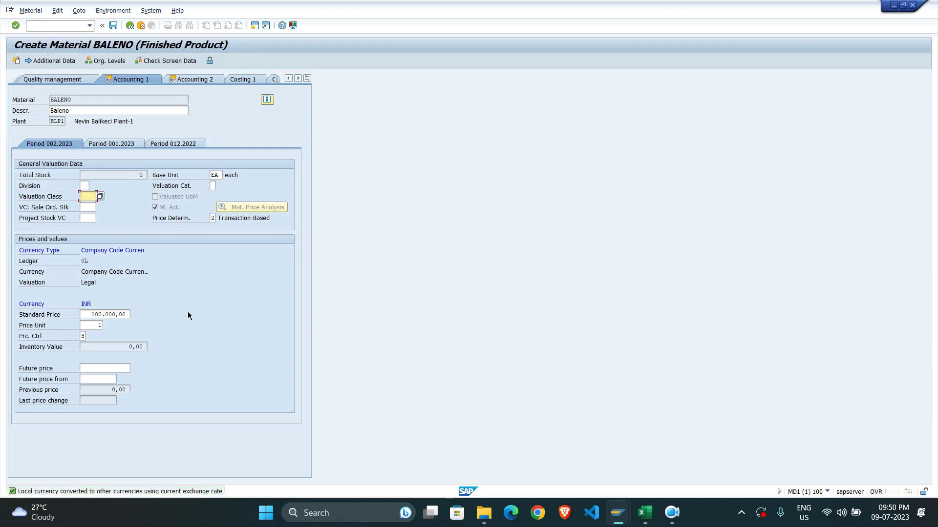
left_click(101, 197)
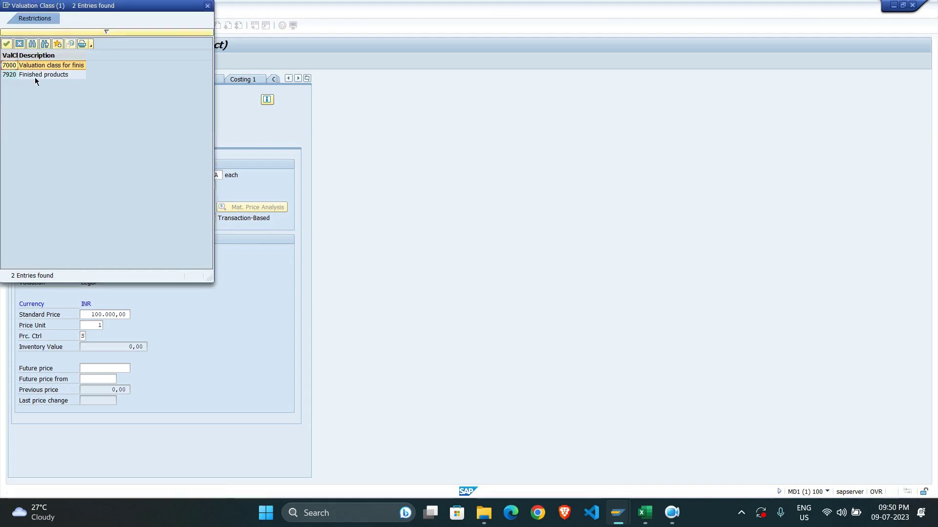
double_click(39, 74)
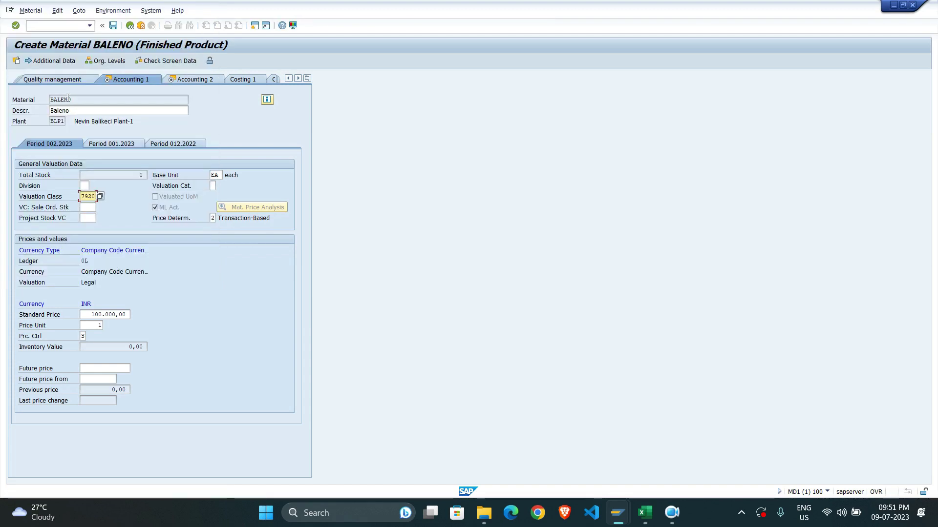
- Pass the Accounting 2 view without entries and save the new material BALENO
key("Return")
key("Return")
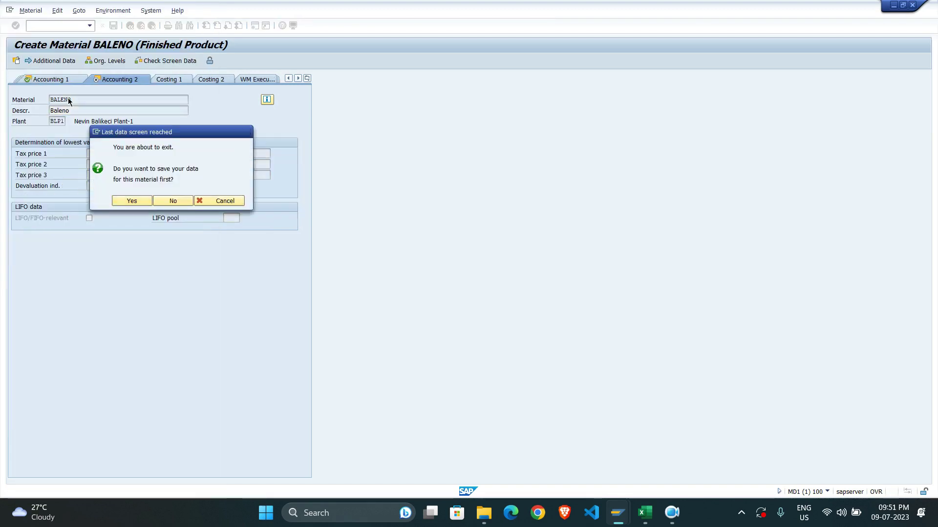
left_click(129, 200)
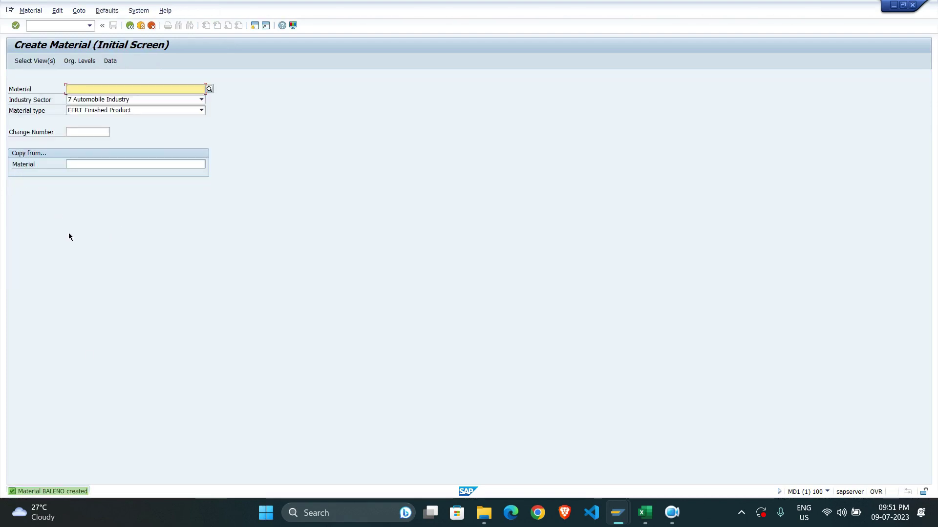
- Open the details of the material creation message and copy the material name BALENO from it
mouse_move(61, 513)
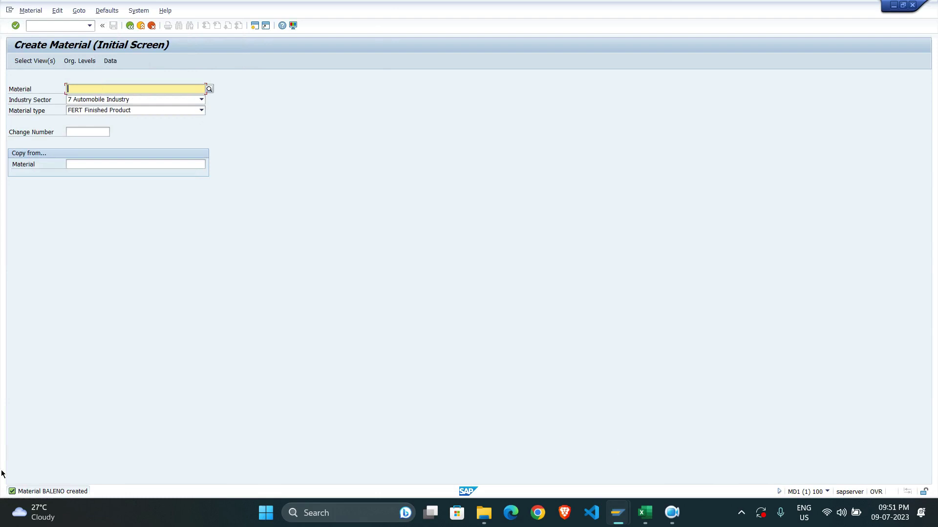
left_click(46, 493)
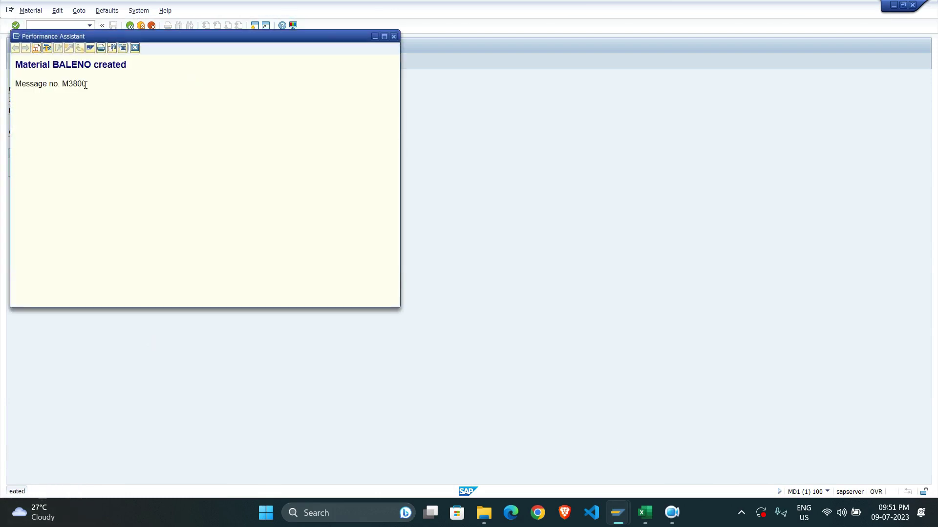
left_click_drag(55, 64, 89, 62)
key("ctrl+c")
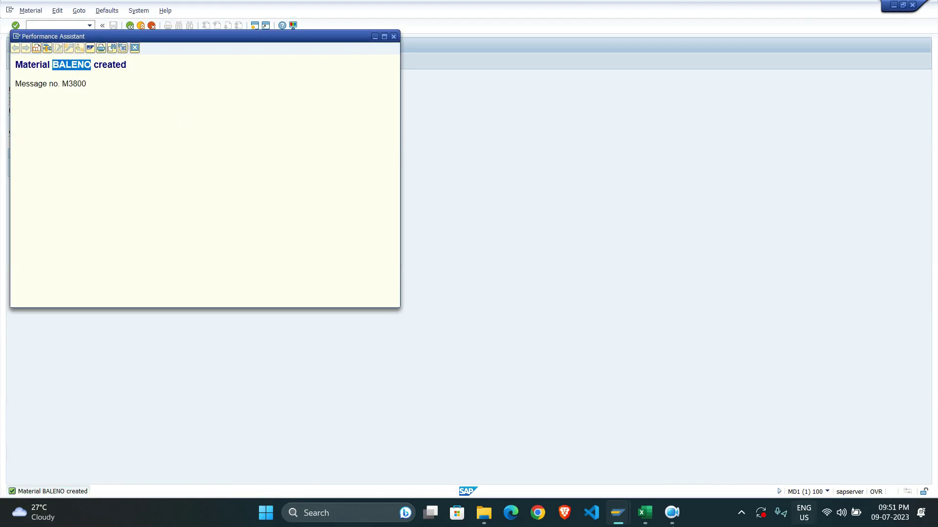
- Switch to the Balikeci workbook in Excel and record Material with the copied name BALENO in row 17 of Sheet5
left_click(645, 512)
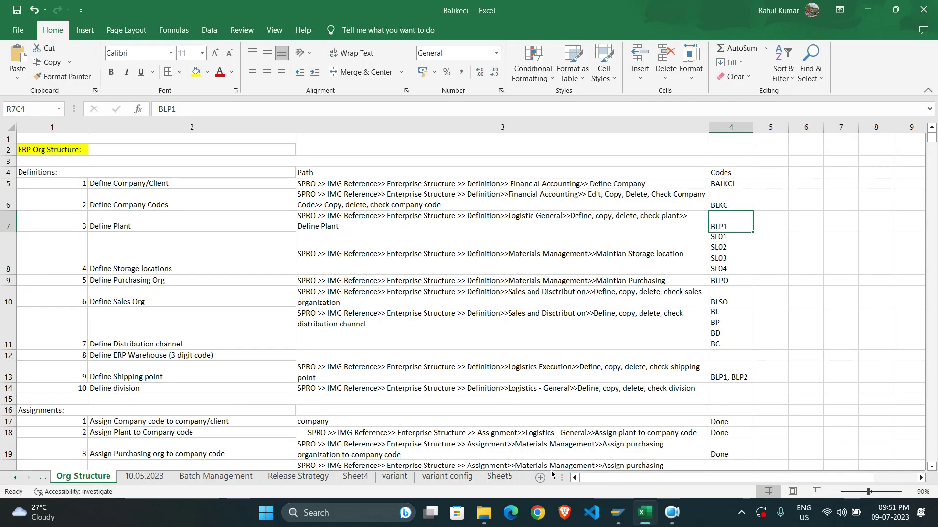
left_click(499, 477)
left_click(168, 328)
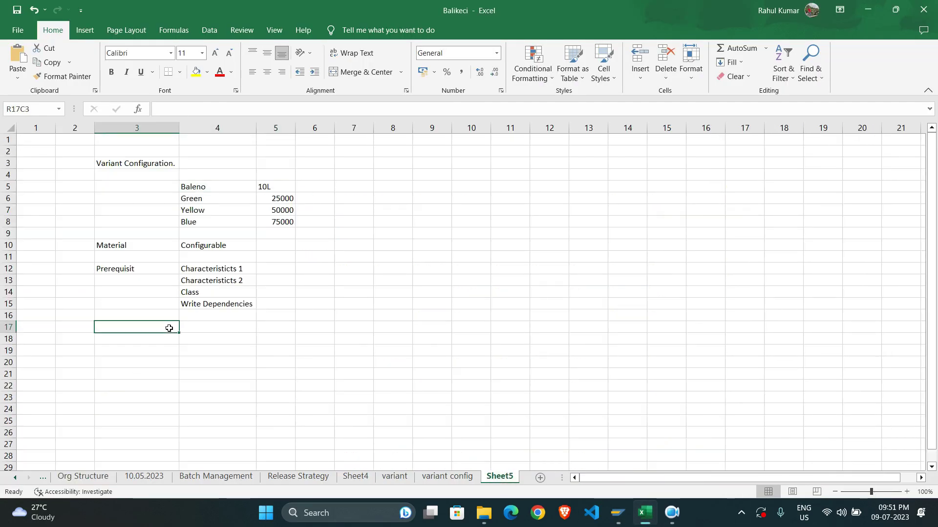
type("mnat")
key("BackSpace")
key("BackSpace")
key("BackSpace")
key("BackSpace")
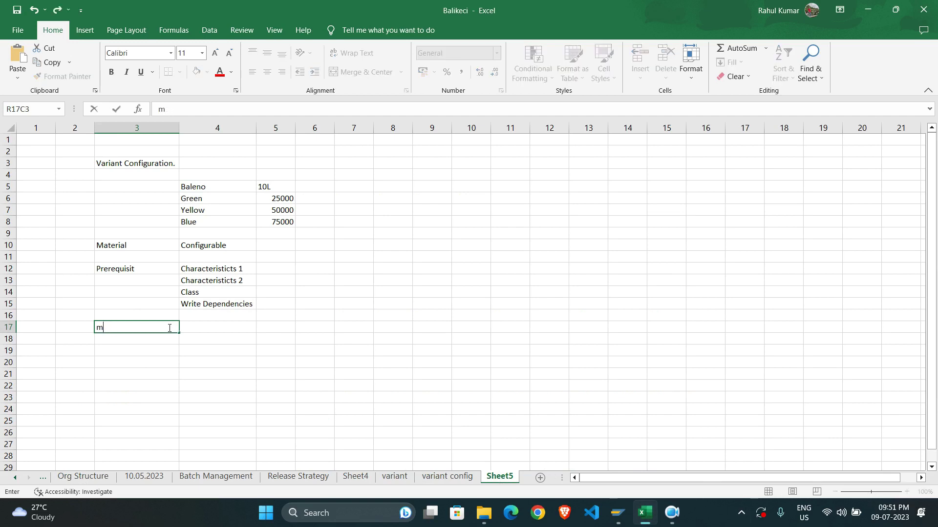
type("Material")
key("Tab")
key("ctrl+v")
key("Escape")
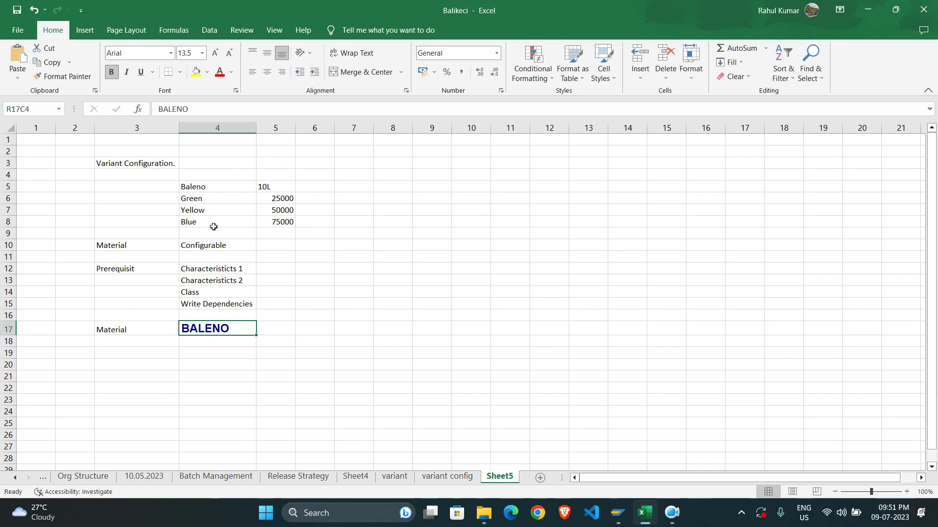
- Number the Green, Yellow and Blue rows as text codes 01, 02 and 03 in the column before the colour names
left_click_drag(210, 198, 283, 219)
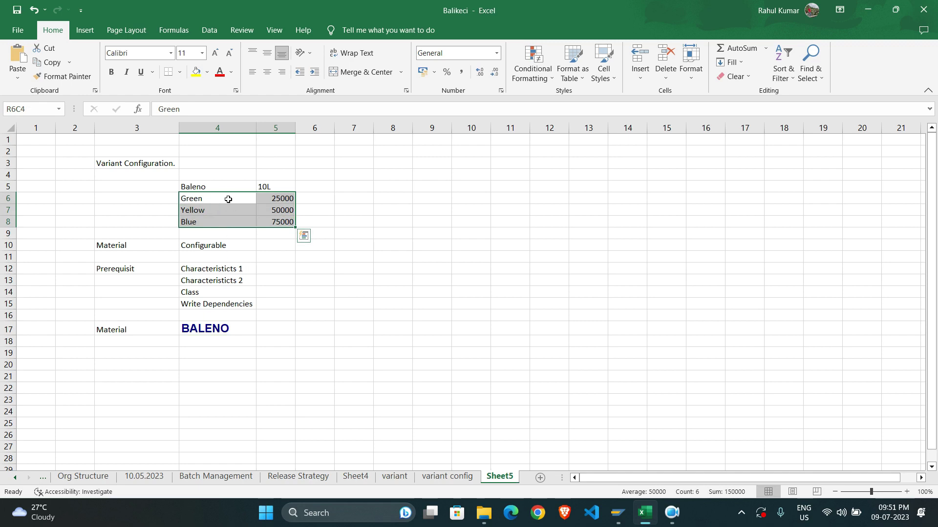
left_click_drag(229, 198, 282, 221)
left_click(143, 197)
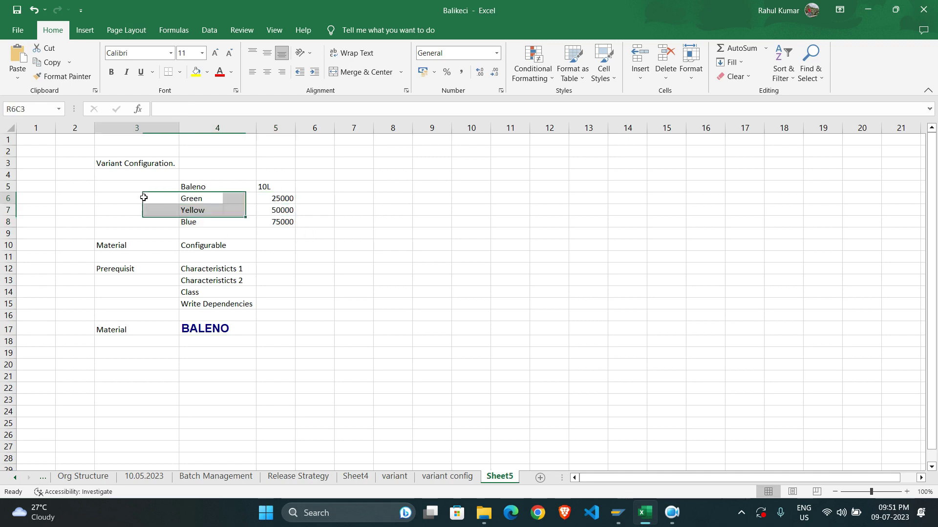
type("01")
key("Return")
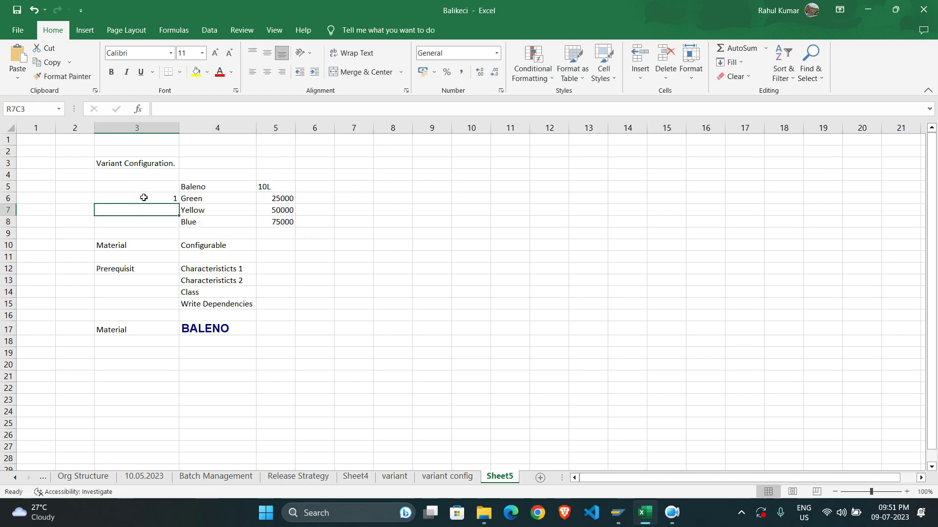
left_click(143, 198)
type(";")
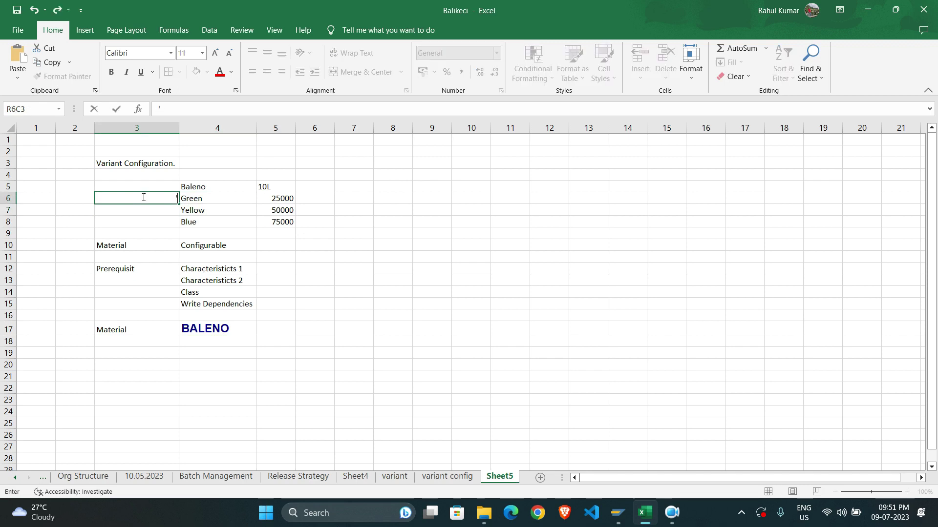
type("01")
key("Return")
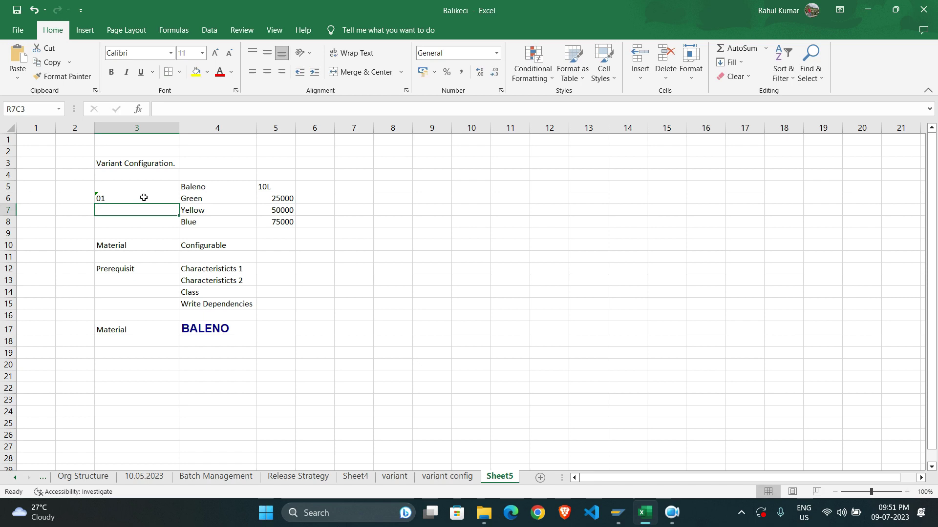
type("'02")
key("Return")
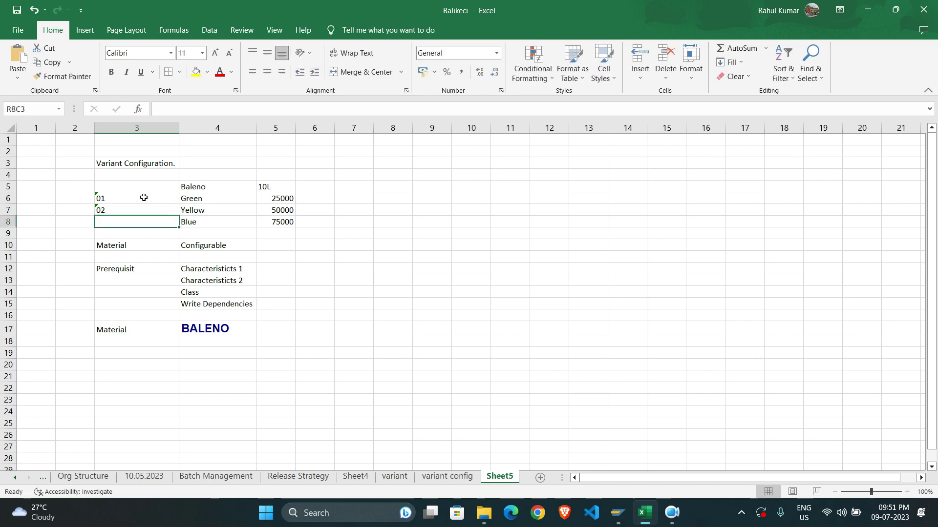
type("'03")
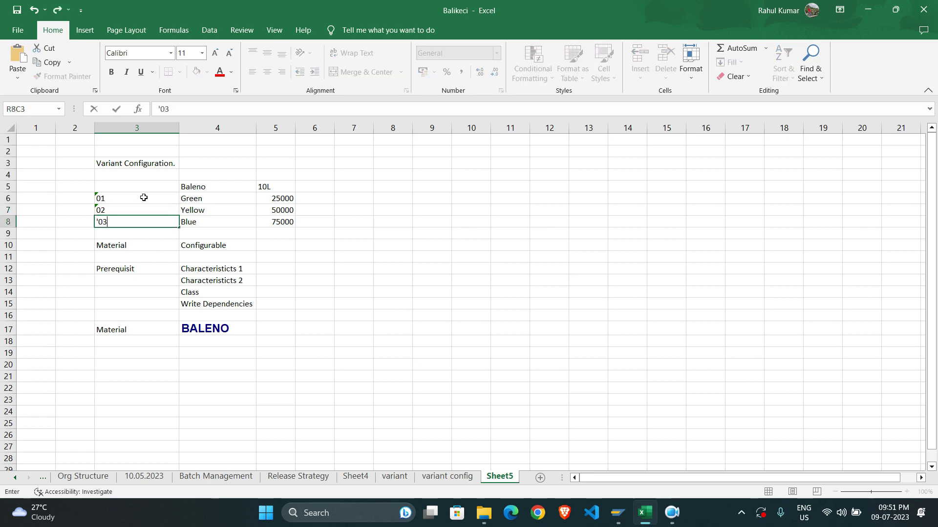
key("Return")
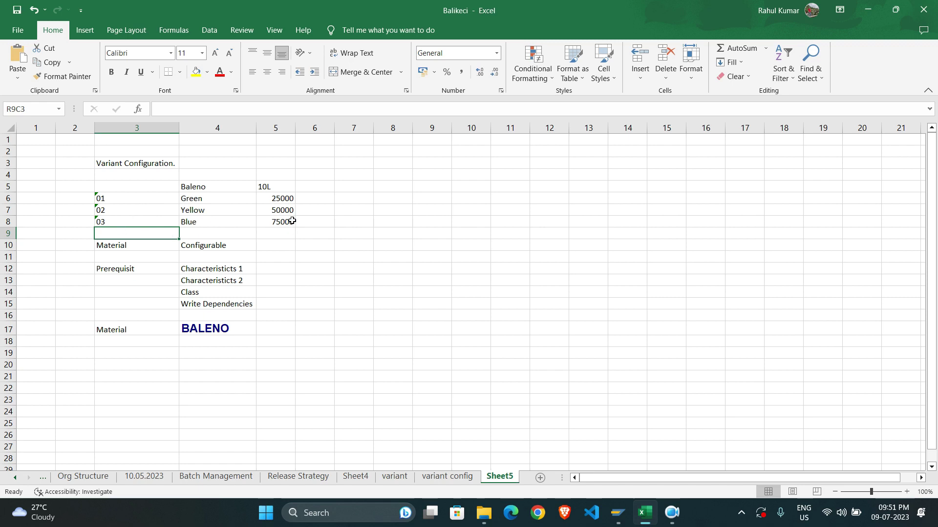
- Enter Color_CHAR beside the first characteristic under Prerequisit and fit the width of column 5 to its contents
left_click(281, 187)
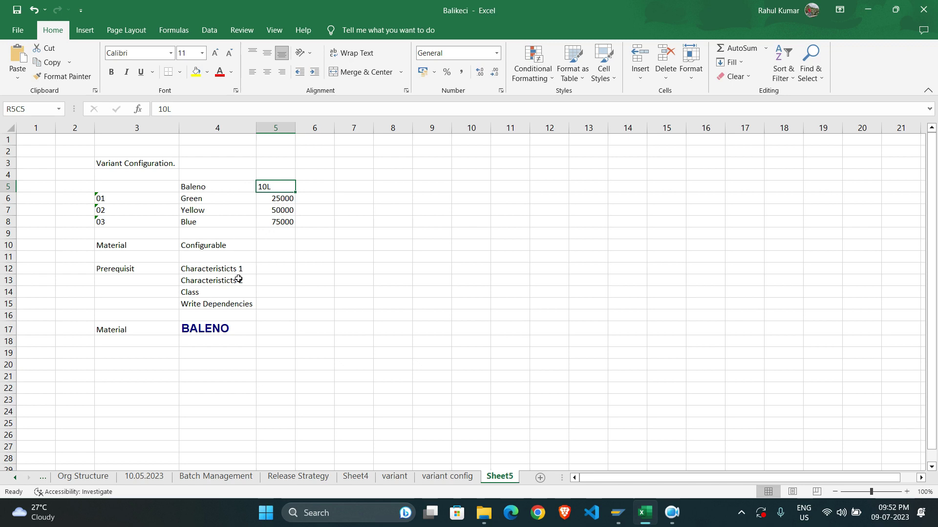
left_click_drag(239, 270, 236, 280)
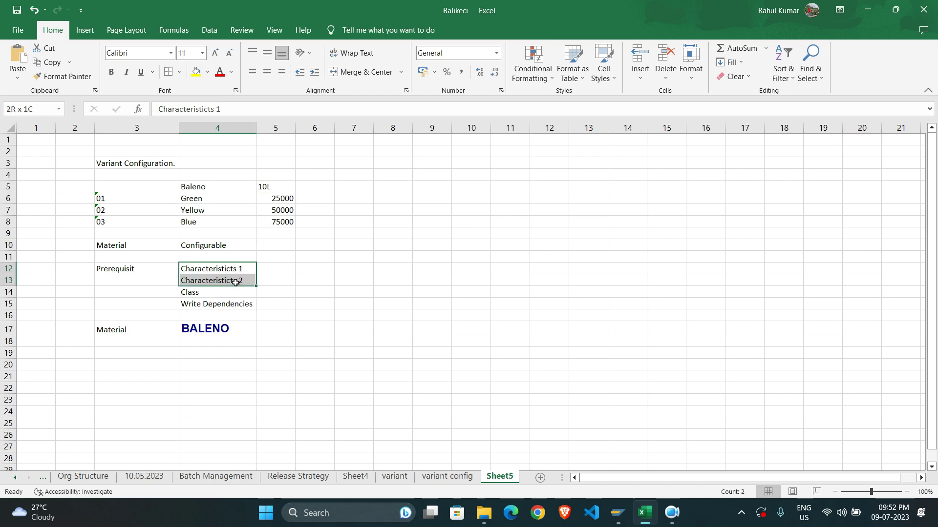
left_click(264, 268)
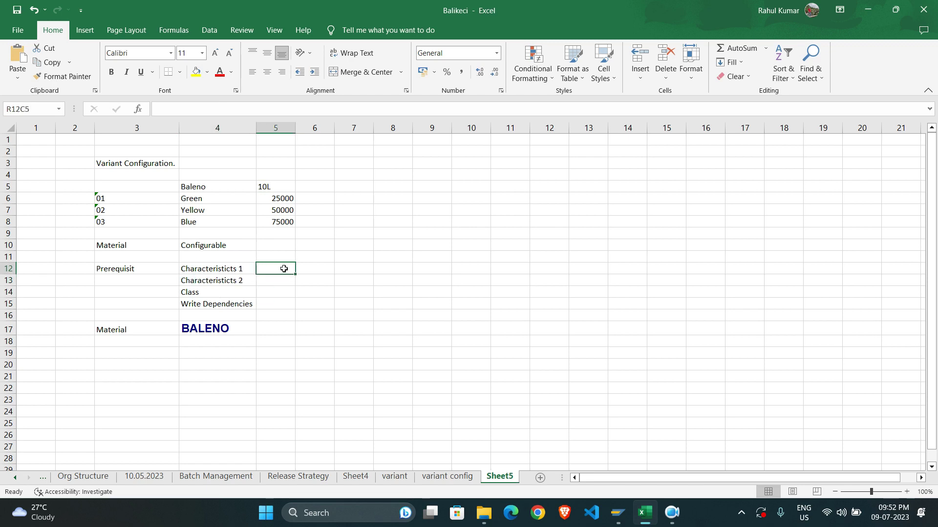
type("Color_")
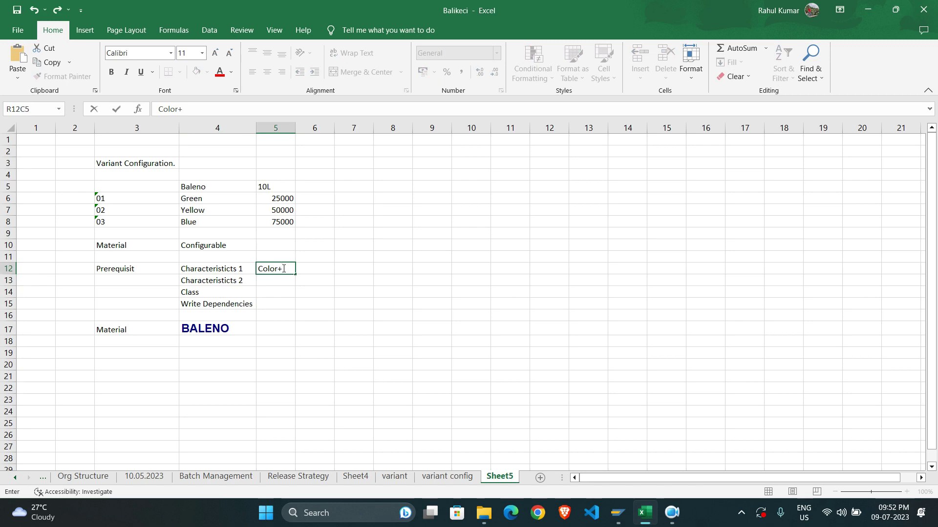
type("CHAR")
left_click(285, 280)
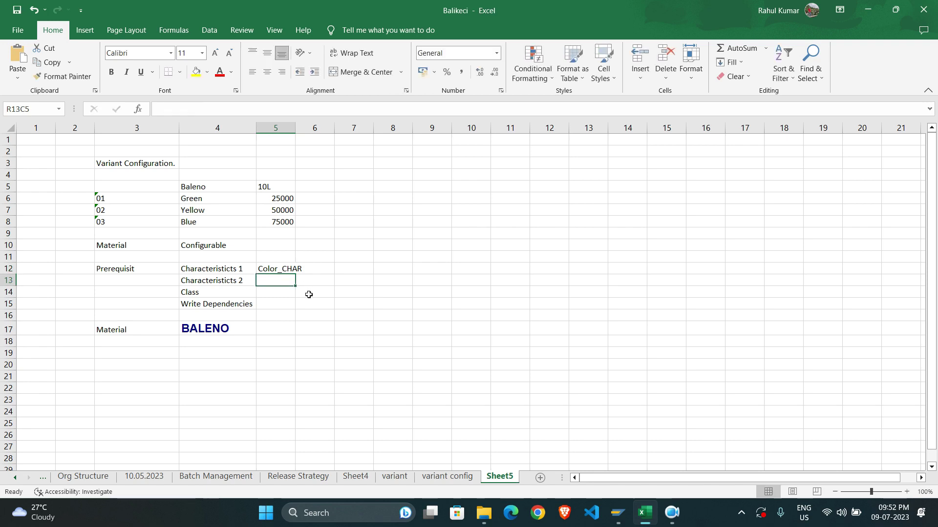
double_click(295, 128)
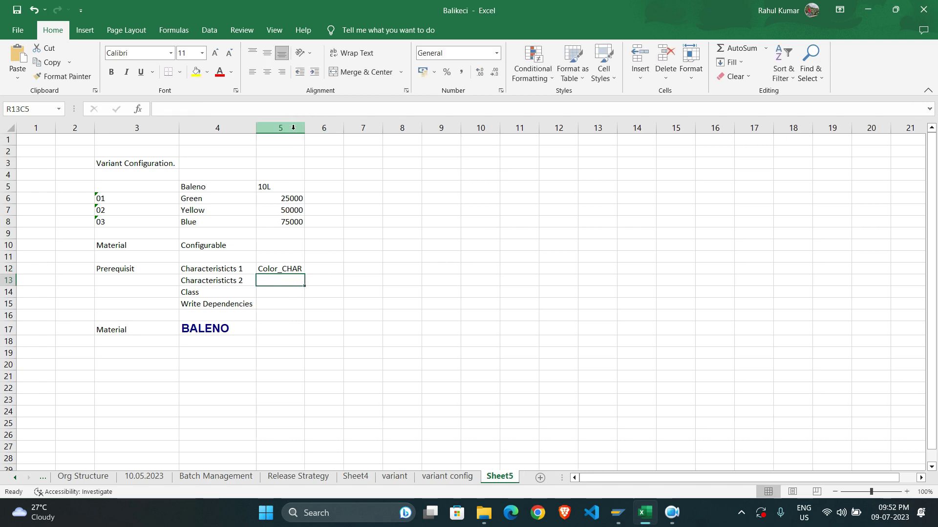
- Enter variant_Cond beside the second characteristic under Prerequisit and fit the width of column 5 to its contents
type("Value")
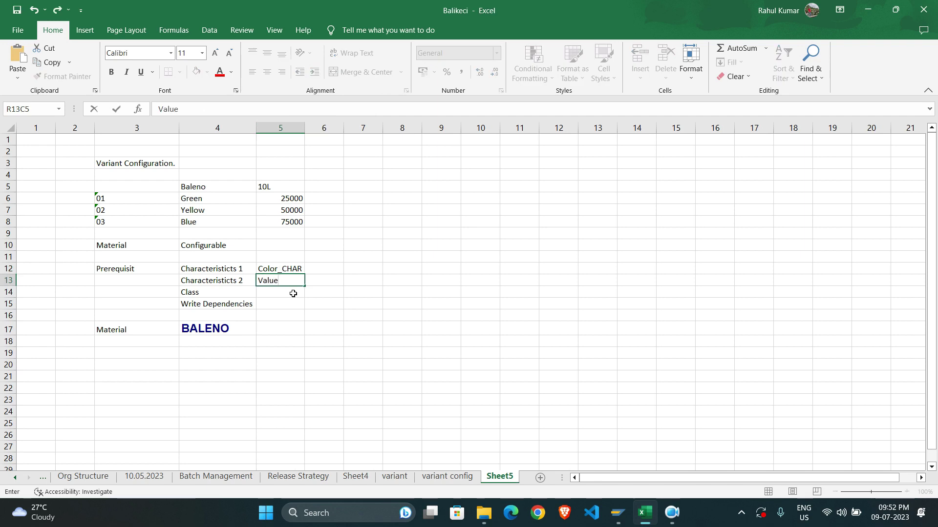
key("BackSpace")
key("BackSpace")
key("BackSpace")
key("BackSpace")
key("BackSpace")
type("variant_Cond")
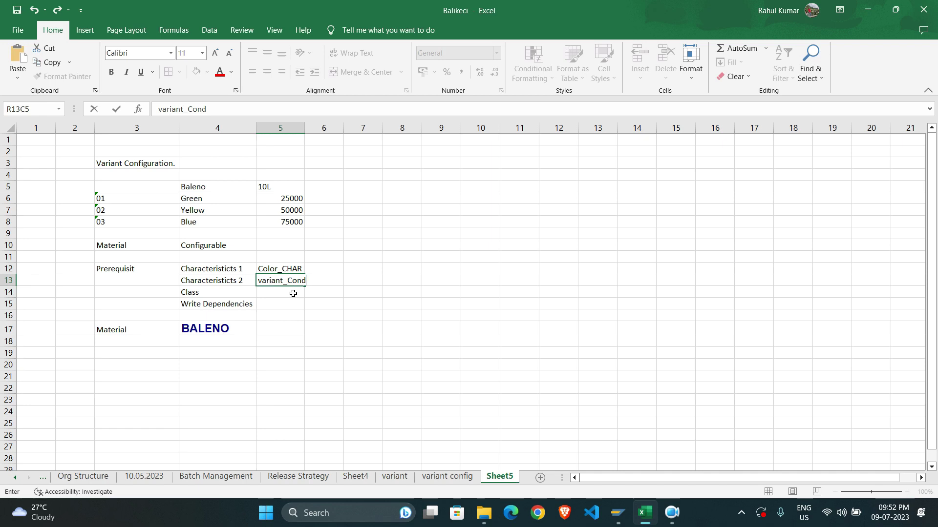
key("Return")
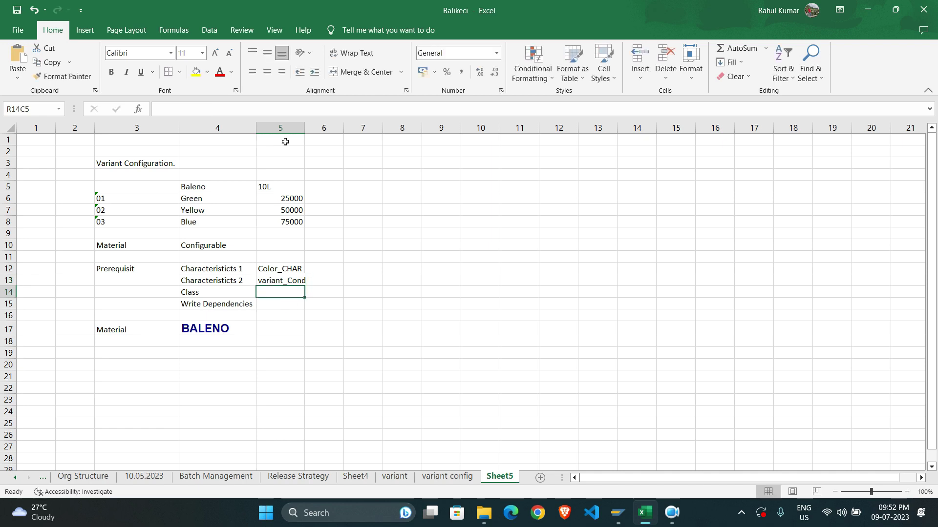
double_click(305, 128)
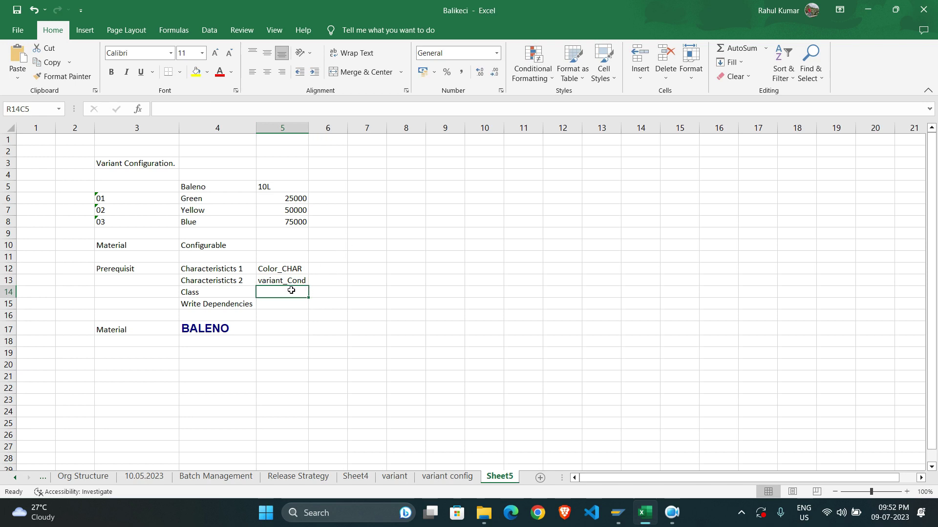
- Enter CLAS_Variant as the class name beside Class in the Prerequisit list
type("CLAS")
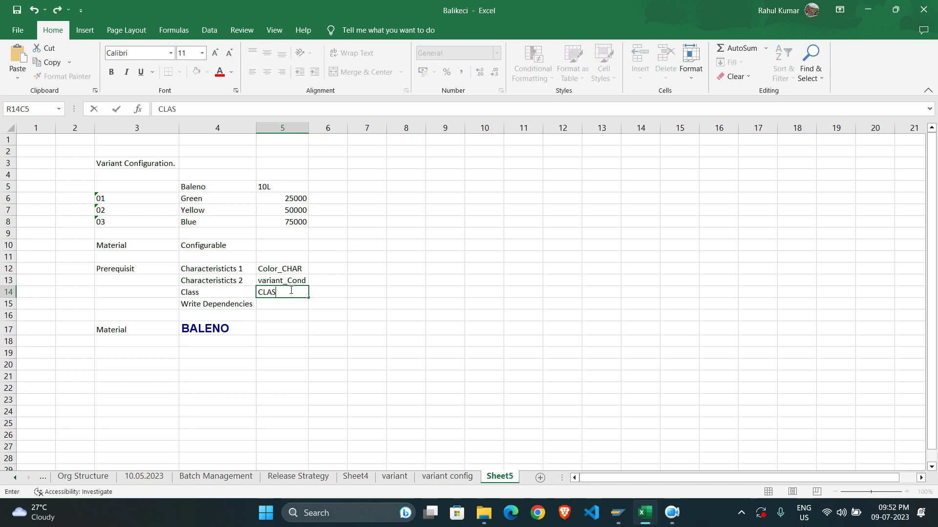
type("_Variant")
key("Return")
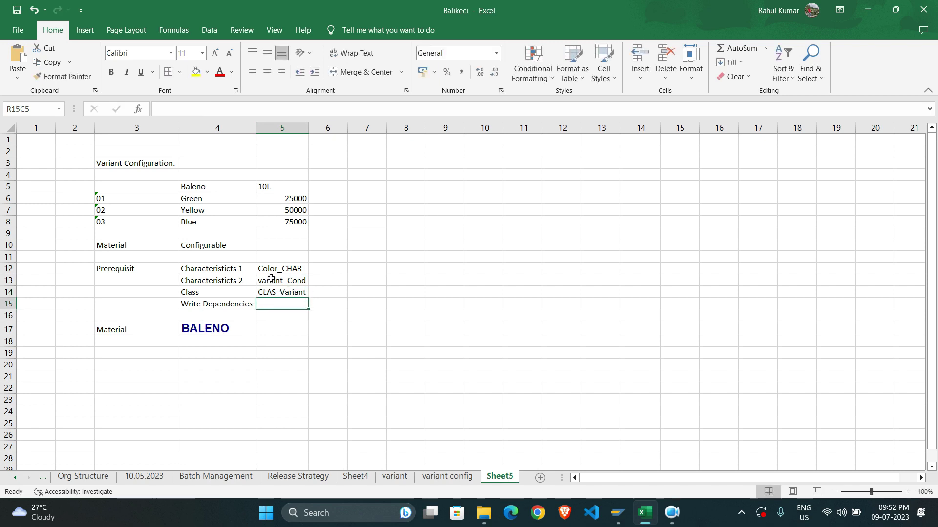
- Copy the characteristic name Color_CHAR from the sheet and close SAP's Performance Assistant window with the material creation message
left_click(280, 269)
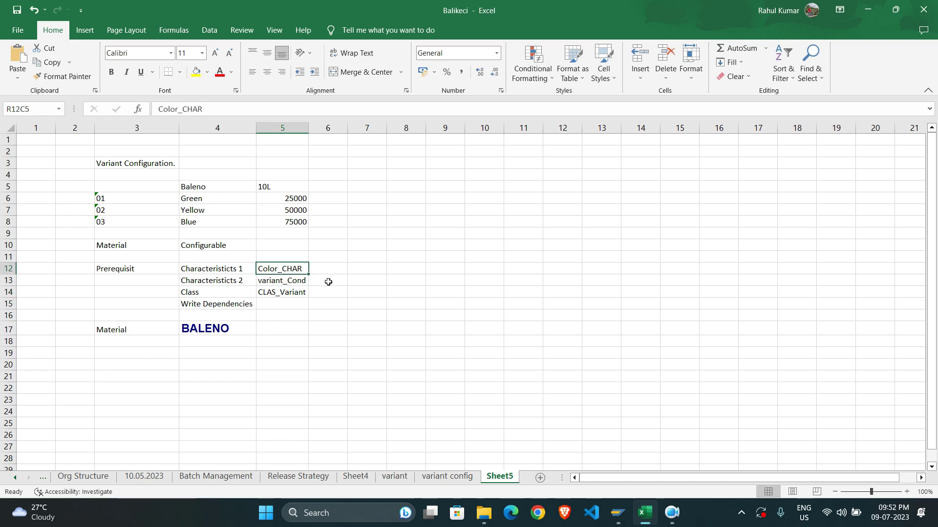
key("ctrl+c")
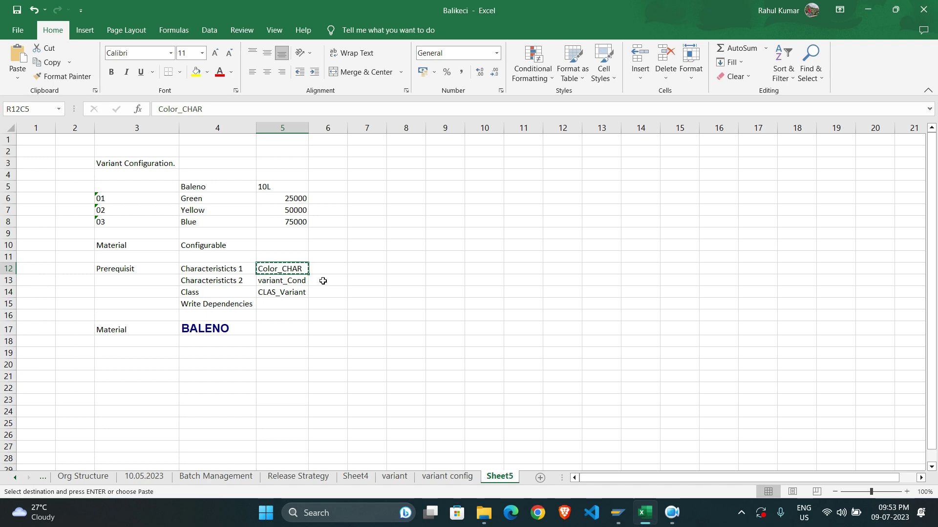
key("alt+Tab")
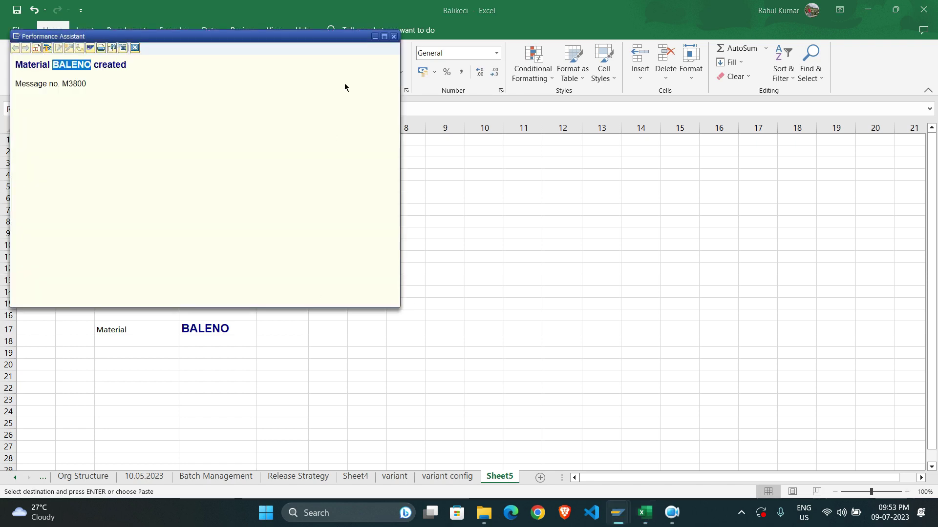
left_click(391, 37)
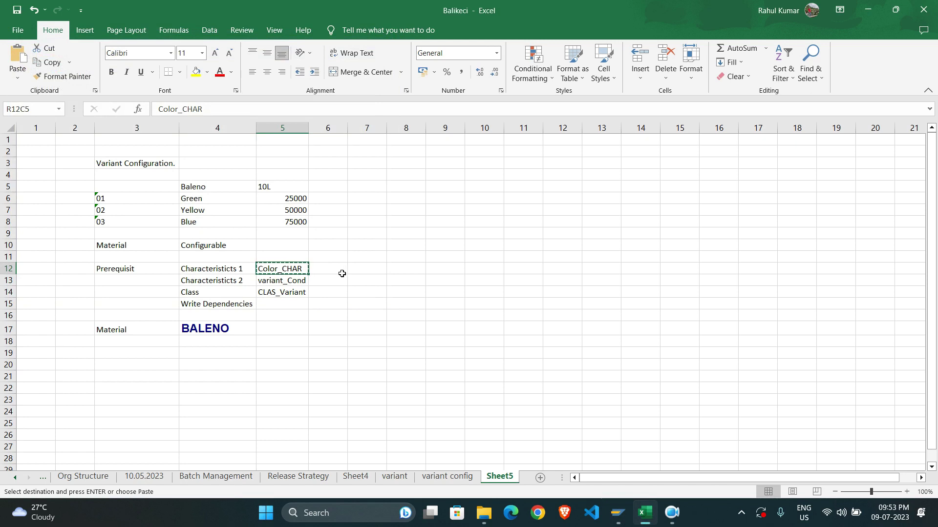
left_click(367, 269)
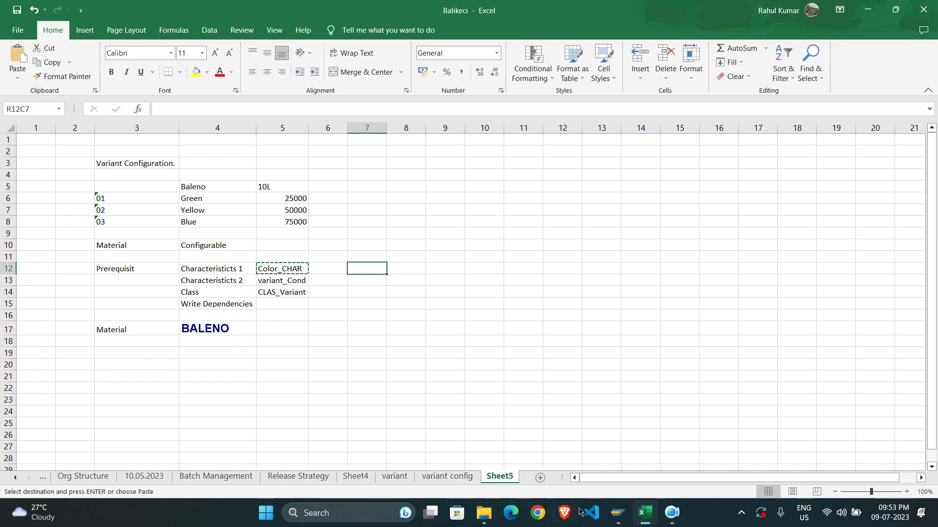
- Switch to the SAP Create Material window and start transaction CT04 with /nct04
mouse_move(618, 513)
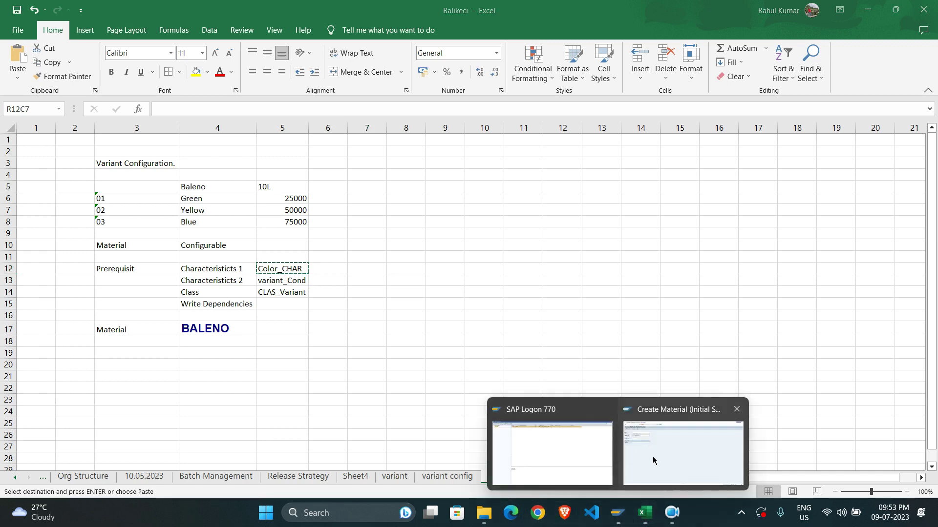
left_click(654, 458)
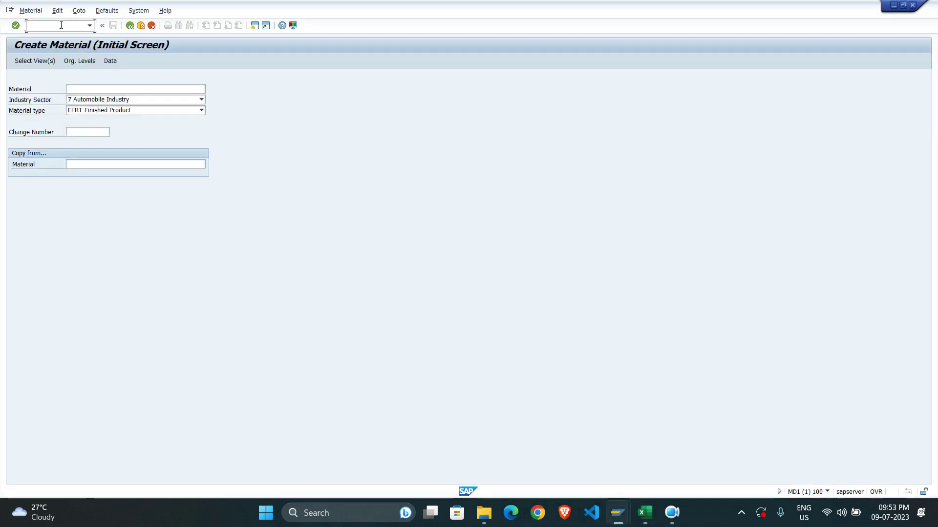
type("/nct0")
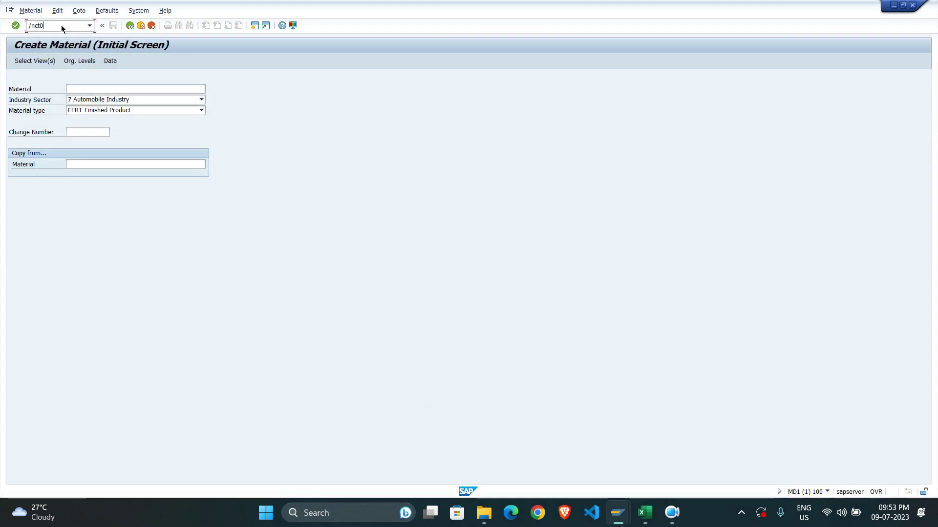
type("4")
key("Return")
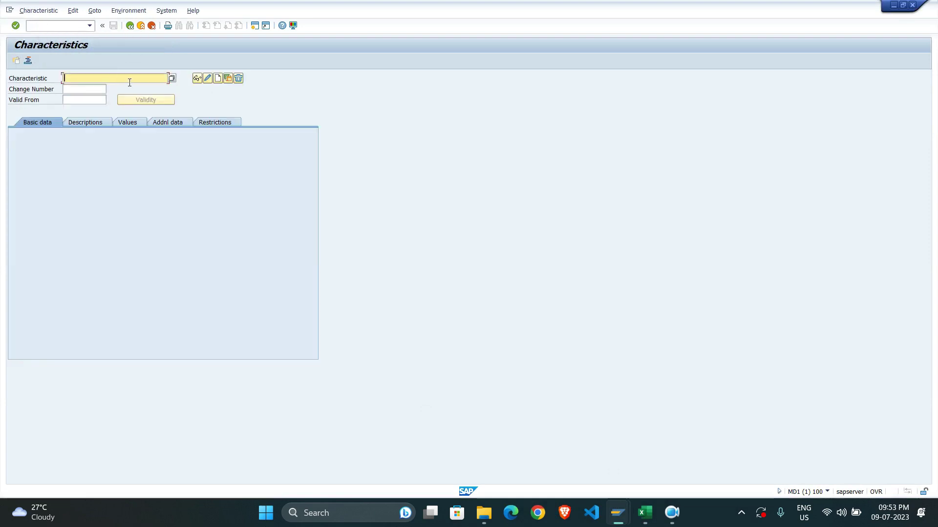
- Enter the copied name Color_CHAR as the characteristic and agree to create it
key("ctrl+v")
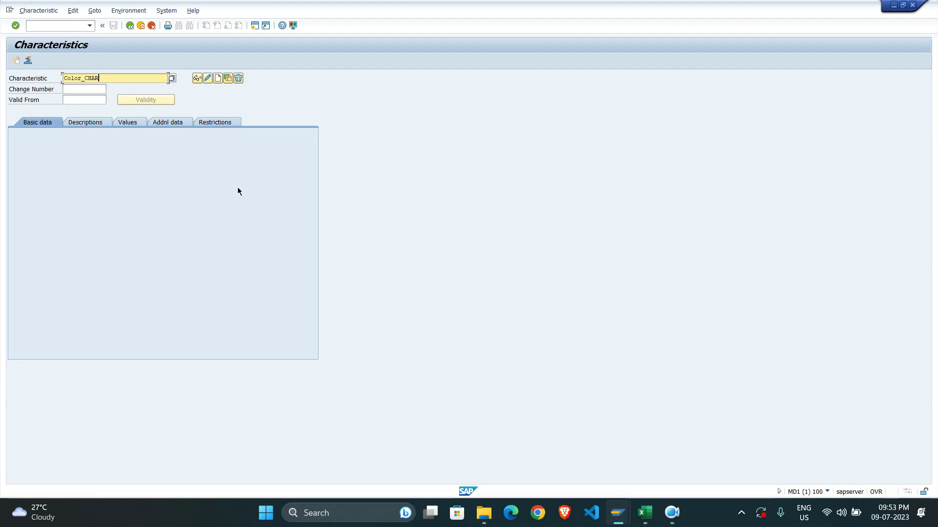
key("Return")
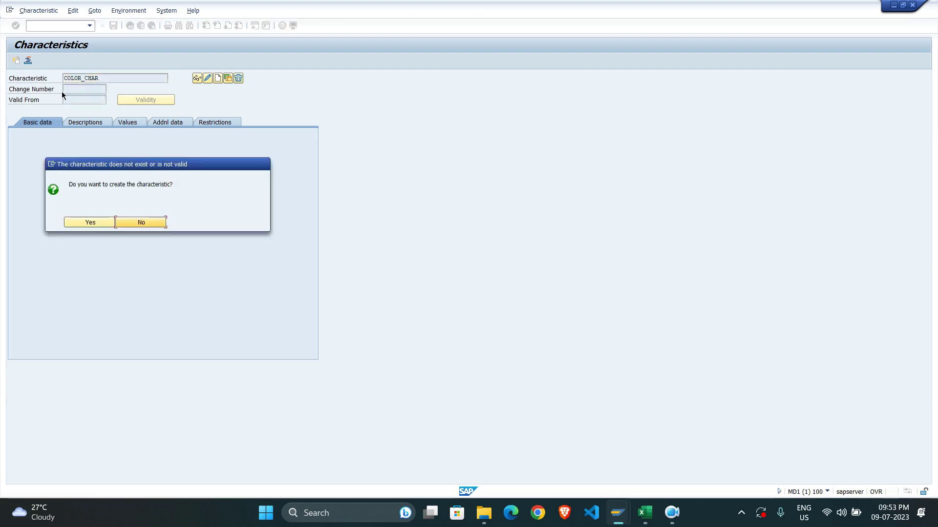
left_click(90, 222)
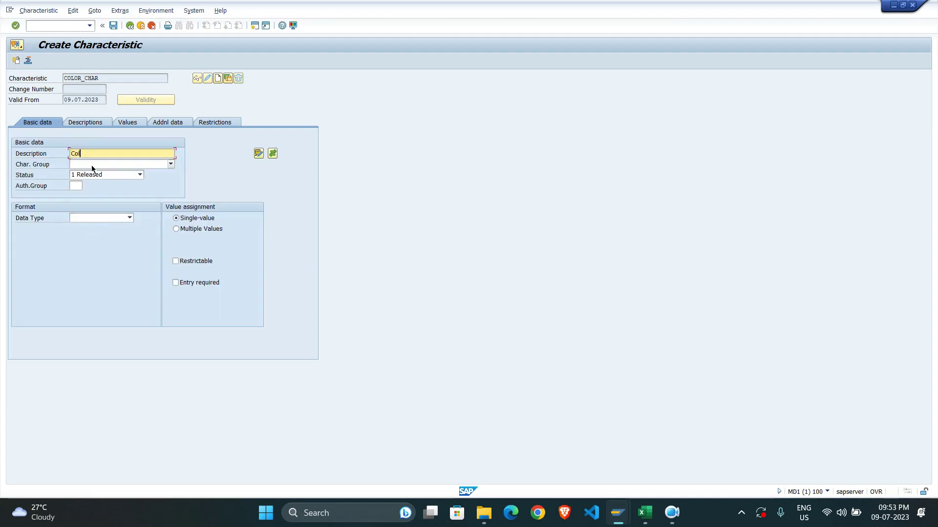
- Describe the characteristic as Color, set CHAR Character Format with Multiple Values, and open its list of allowed values
type("Color")
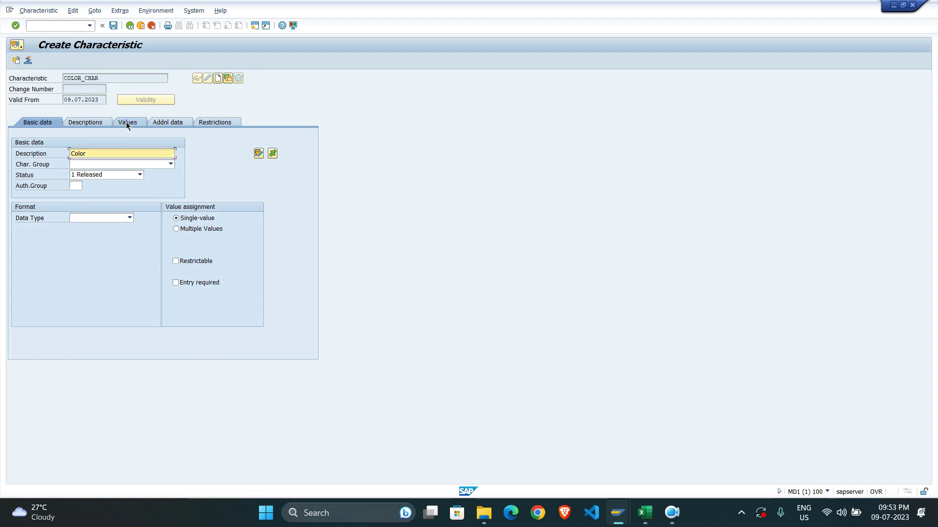
key("Return")
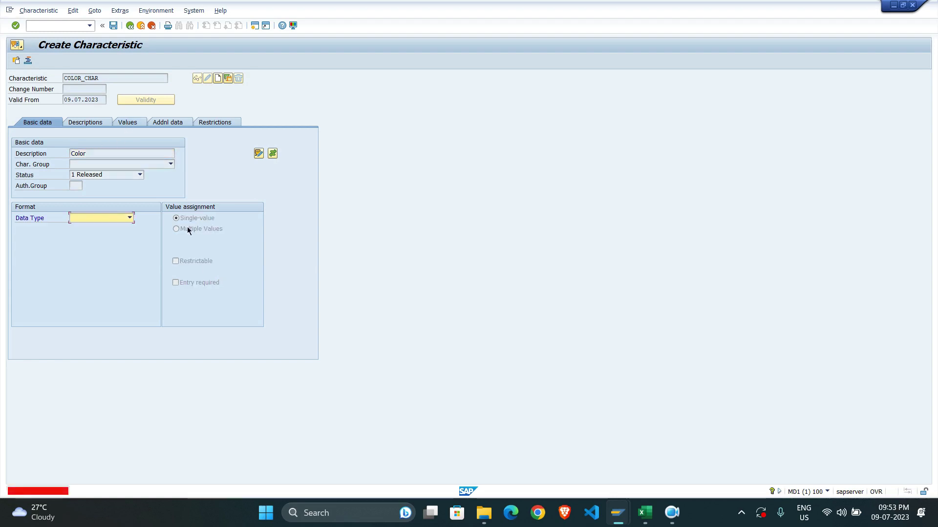
left_click(130, 218)
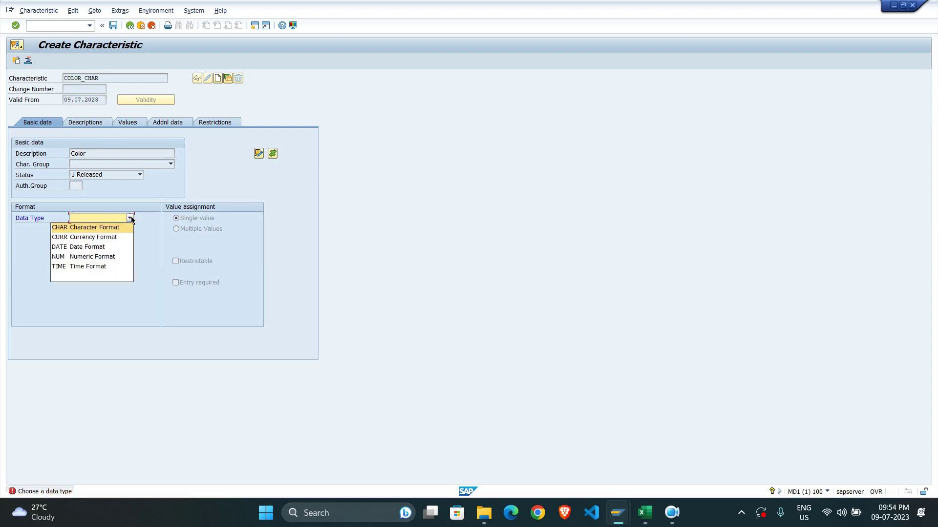
left_click(105, 233)
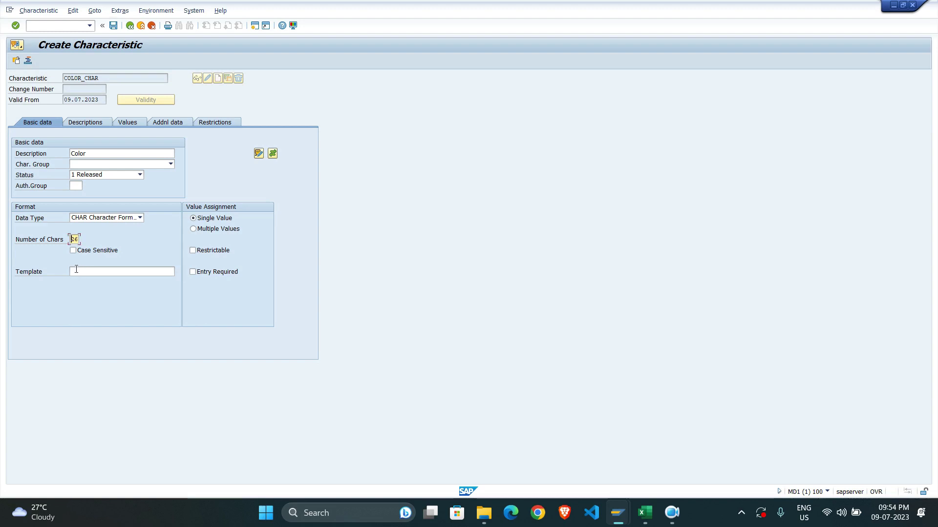
left_click(193, 229)
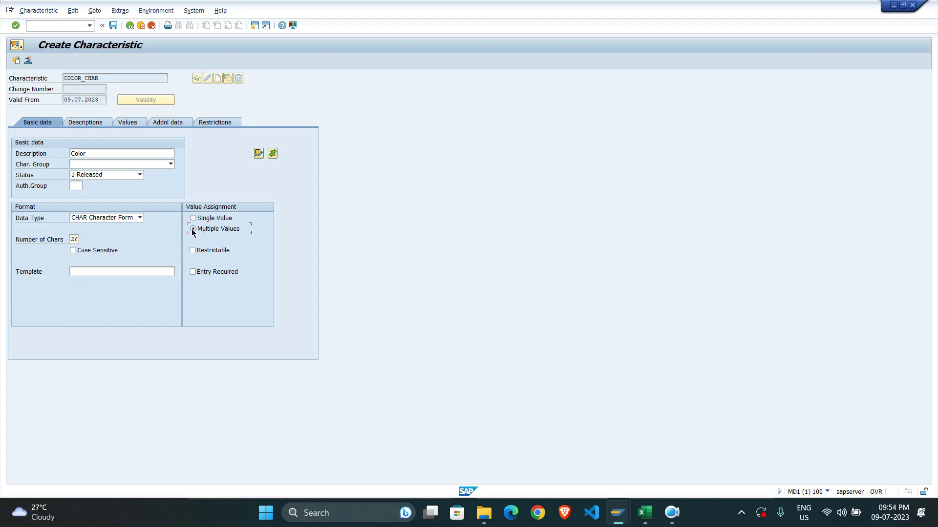
left_click(125, 123)
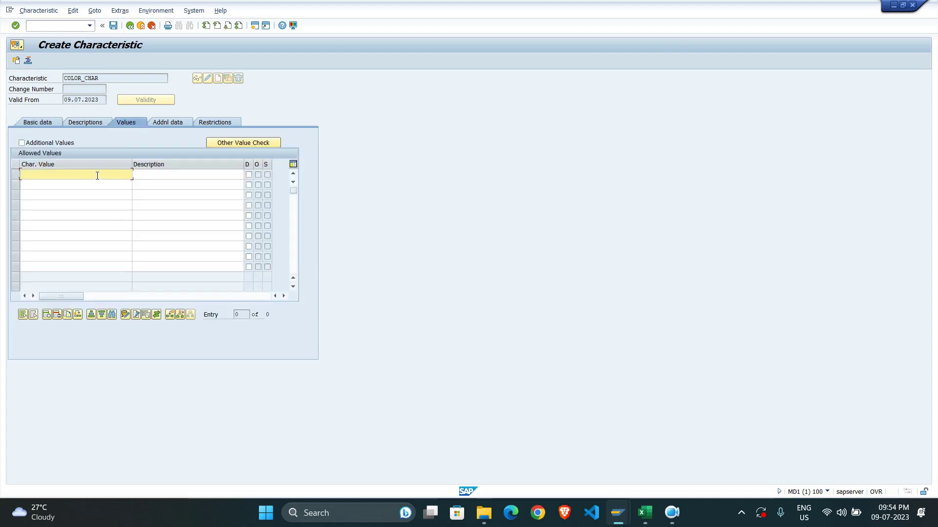
- Copy the names Green, Yellow and Blue from the Excel sheet and paste them as characteristic values in SAP
left_click(645, 513)
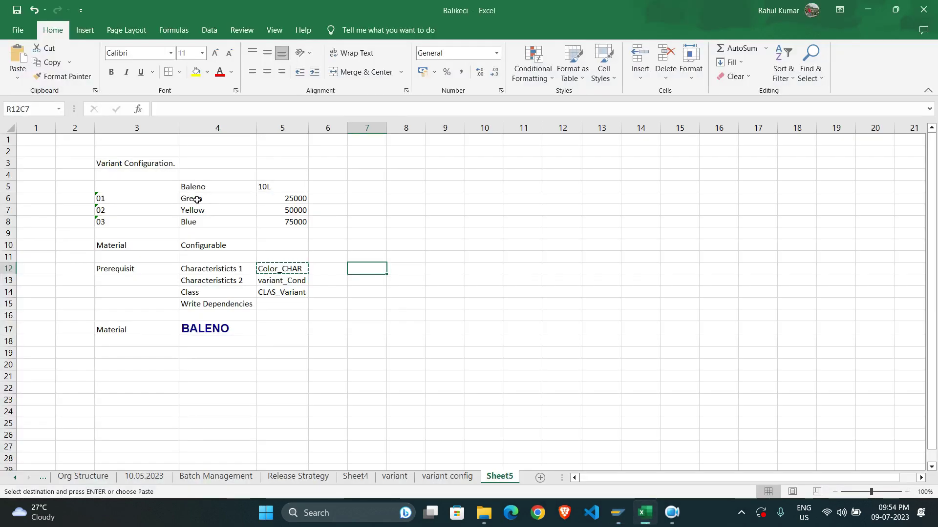
left_click_drag(198, 199, 198, 223)
key("ctrl+c")
key("alt+Tab")
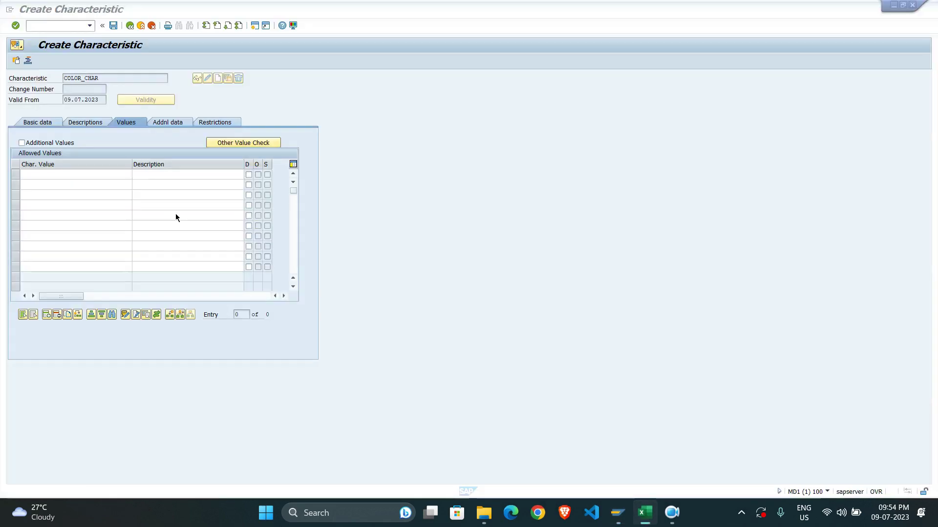
left_click(43, 172)
key("ctrl+v")
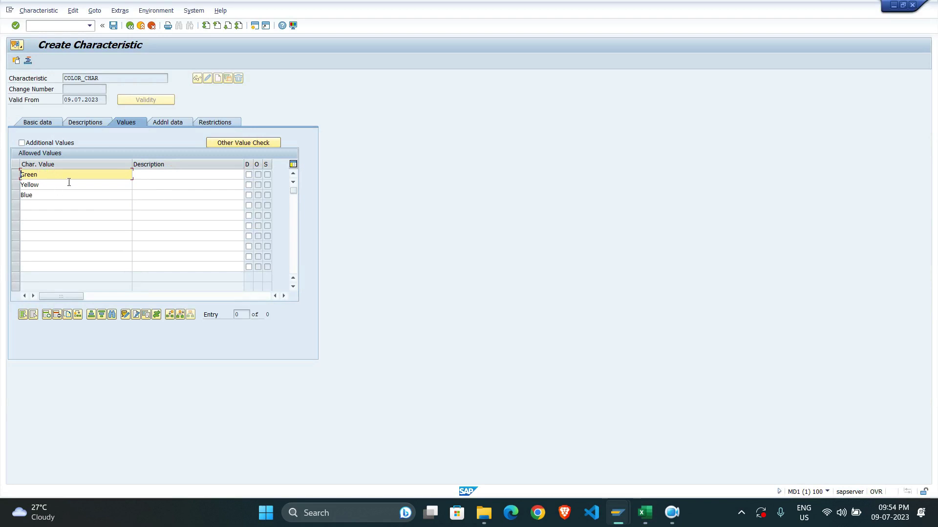
- Clear the pasted Green, Yellow and Blue entries from the characteristic value column
key("Delete")
key("Delete")
key("Delete")
key("Delete")
key("Delete")
left_click(78, 184)
key("BackSpace")
key("BackSpace")
key("BackSpace")
key("BackSpace")
key("BackSpace")
key("BackSpace")
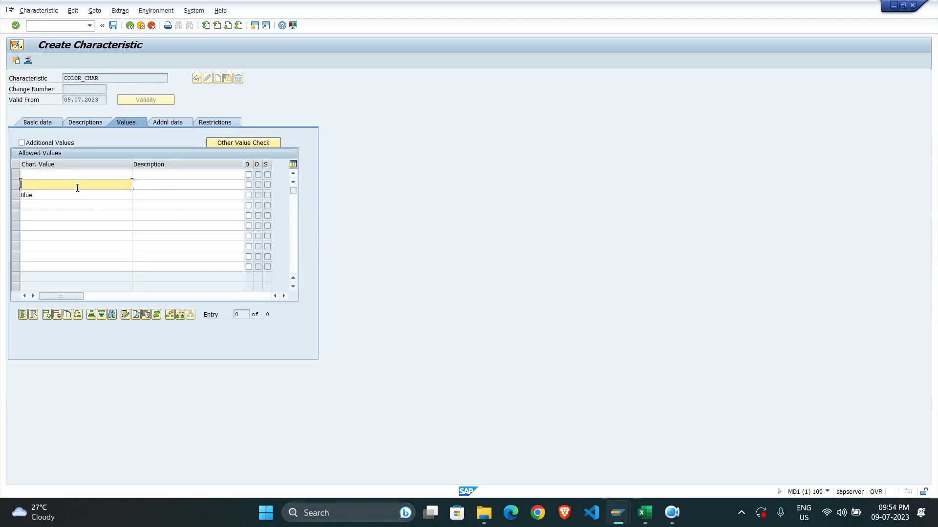
left_click(69, 194)
key("BackSpace")
key("BackSpace")
key("BackSpace")
key("BackSpace")
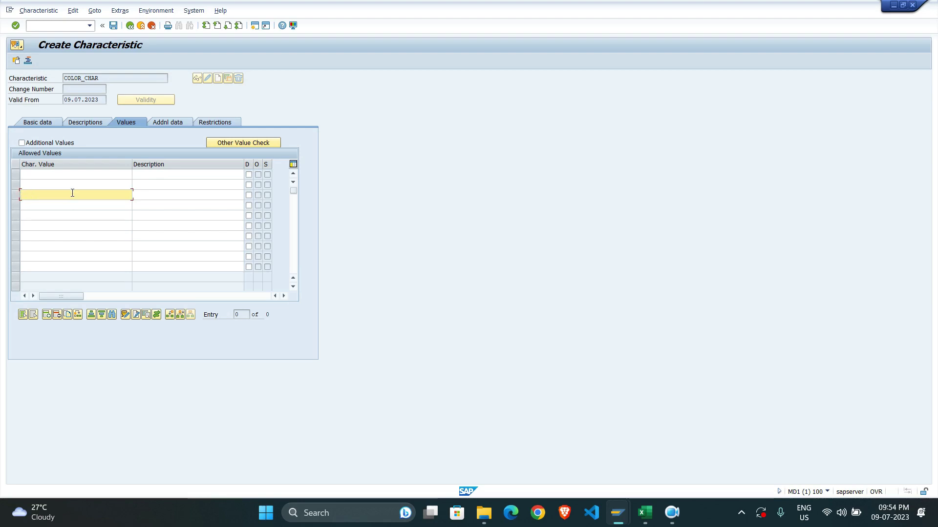
- Copy codes 01 to 03 with their colour names from Excel and paste them as allowed values and descriptions in SAP
key("alt+Tab")
left_click_drag(120, 202, 220, 222)
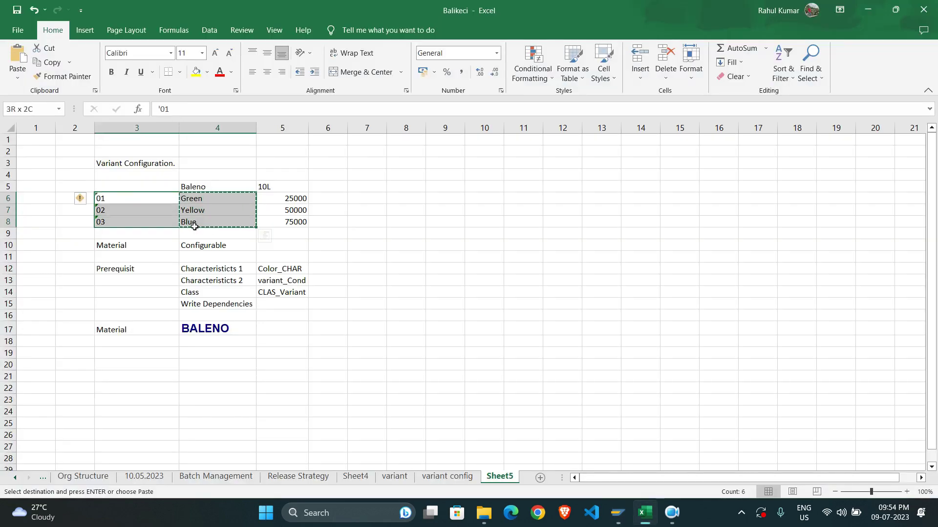
key("ctrl+c")
key("alt+Tab")
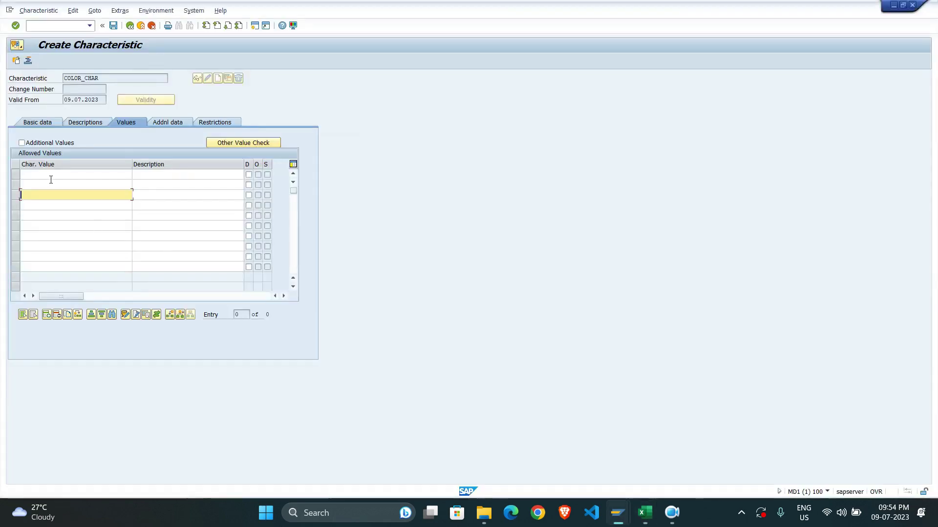
left_click(51, 176)
key("ctrl+v")
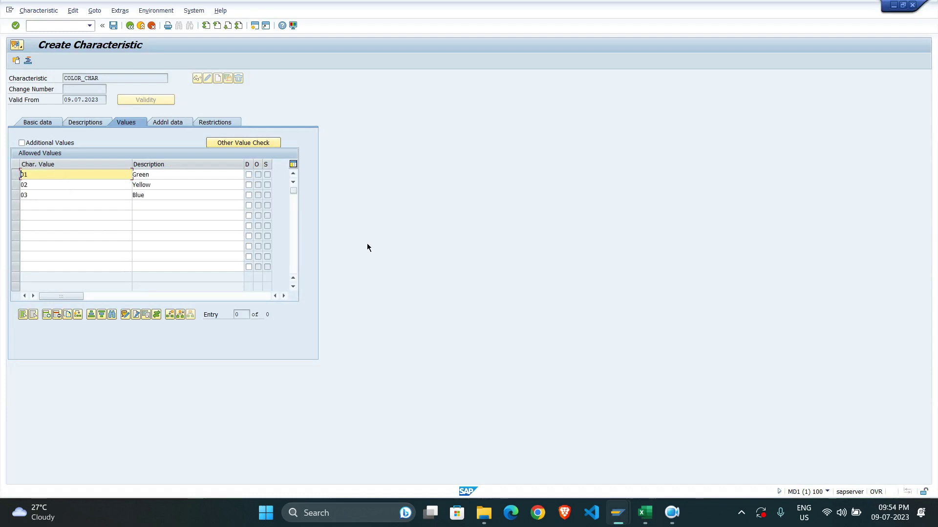
- Confirm the allowed values, save the COLOR_CHAR characteristic, and switch back to the Balikeci workbook in Excel
key("Return")
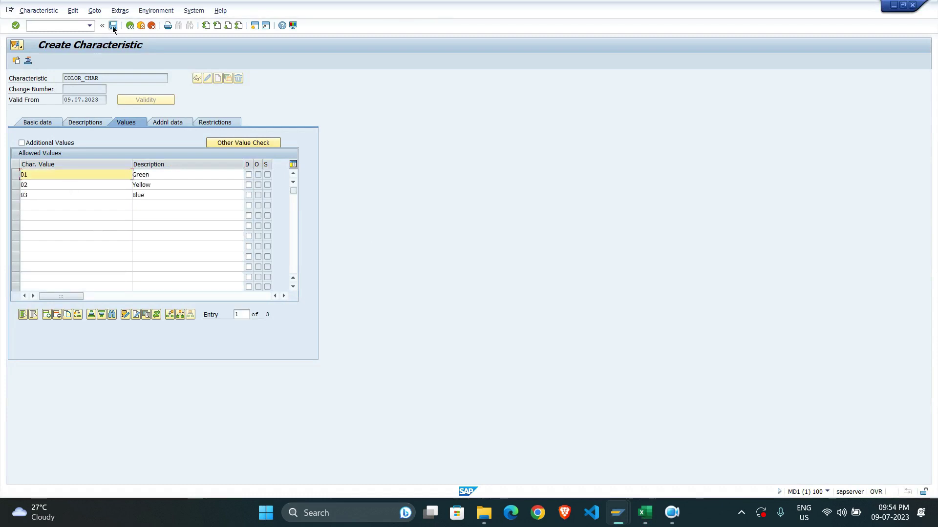
left_click(113, 27)
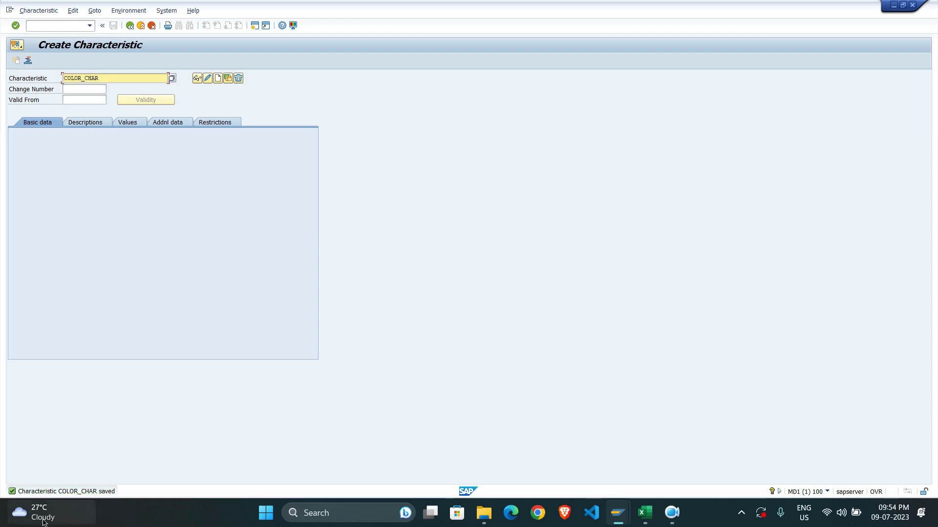
left_click(644, 512)
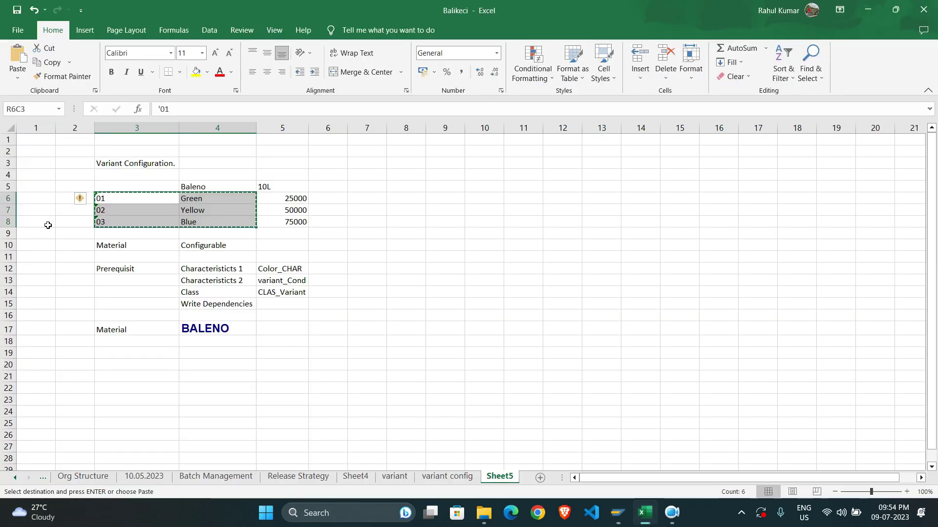
- Copy the name variant_Cond from the Excel sheet and start creating a characteristic with it in SAP, described as variant
left_click(275, 283)
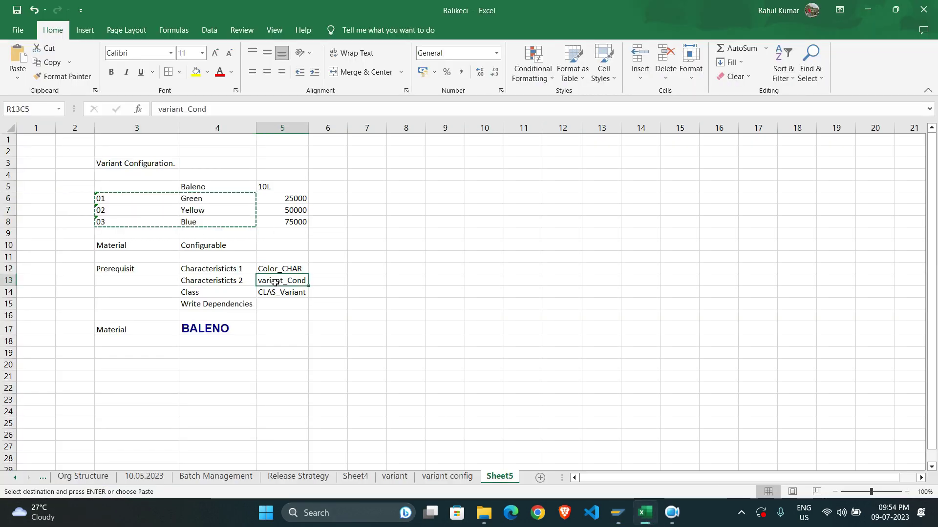
key("ctrl+c")
key("alt+Tab")
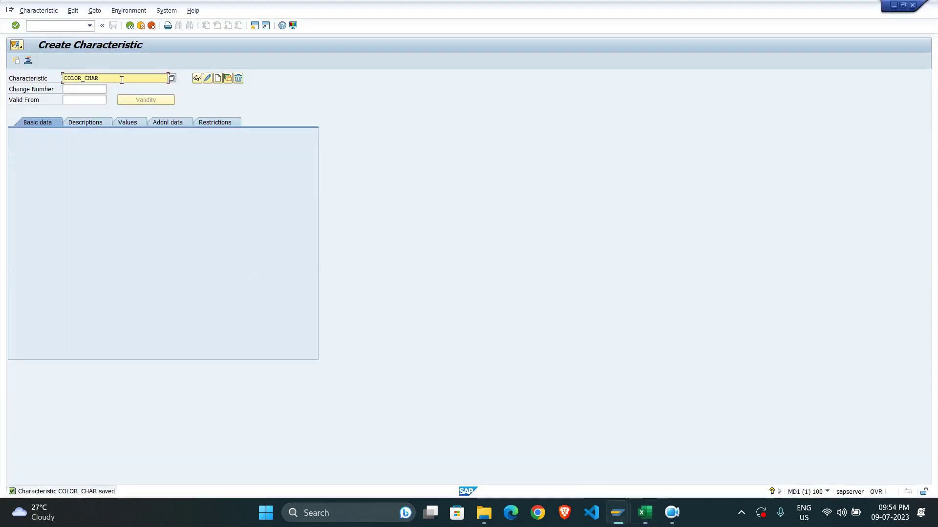
key("BackSpace")
key("BackSpace")
key("BackSpace")
key("BackSpace")
key("BackSpace")
key("BackSpace")
key("BackSpace")
key("BackSpace")
key("BackSpace")
key("BackSpace")
key("ctrl+v")
key("Return")
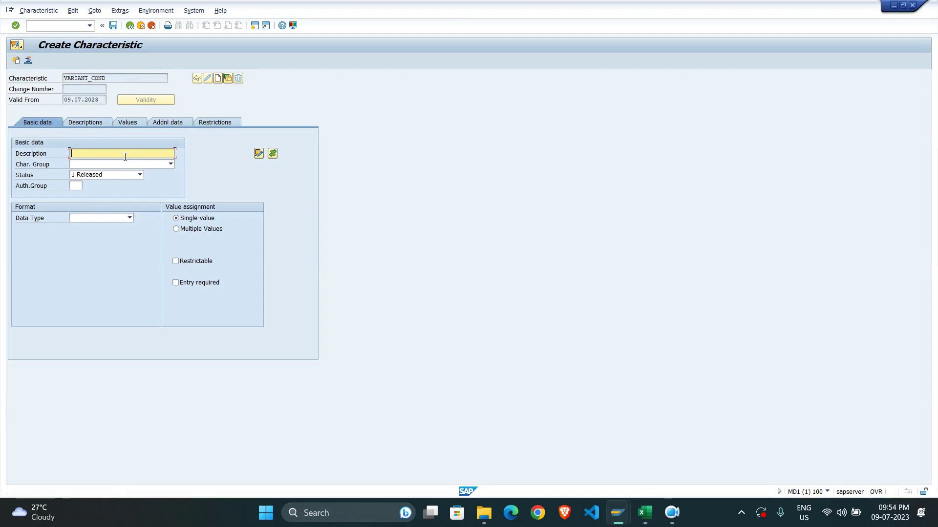
type("variant")
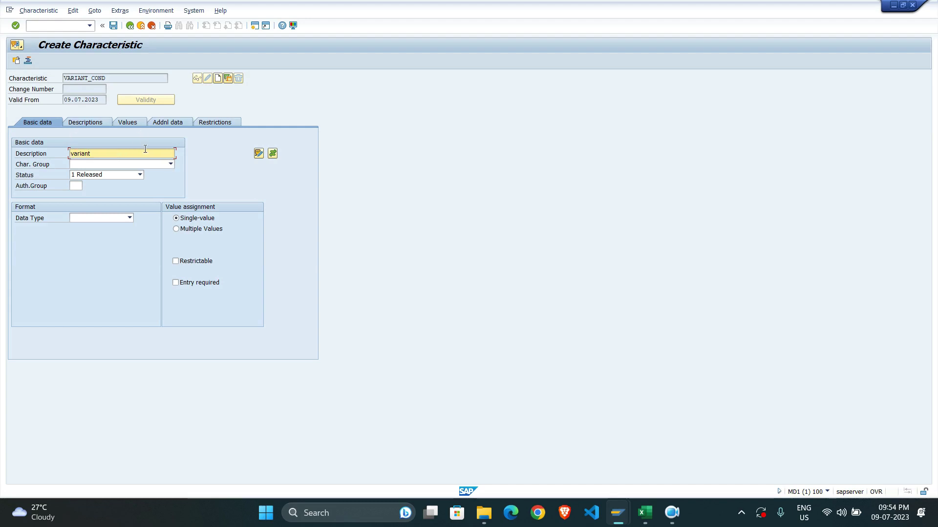
- Reference the characteristic to table MMCOM and field VKOND, accepting the format data from the ABAP Dictionary
left_click(169, 122)
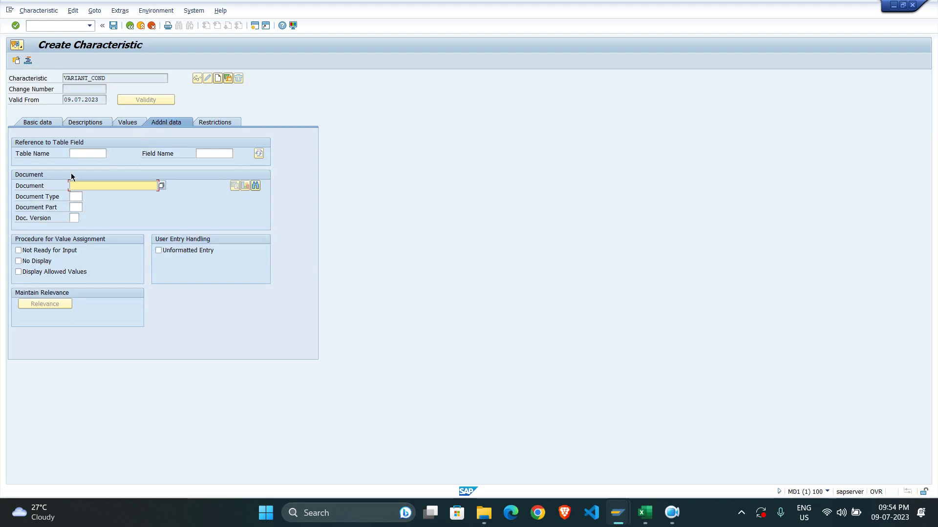
left_click(97, 154)
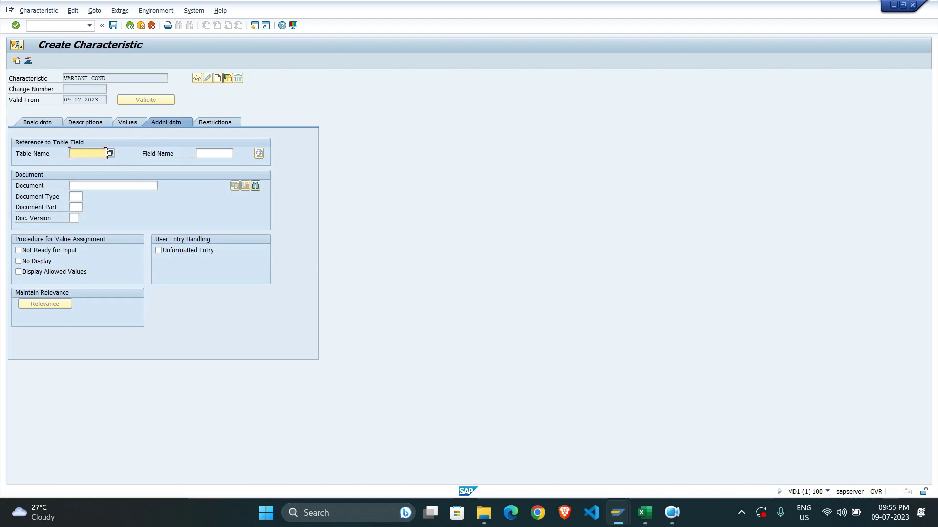
type("MMCOM")
key("Tab")
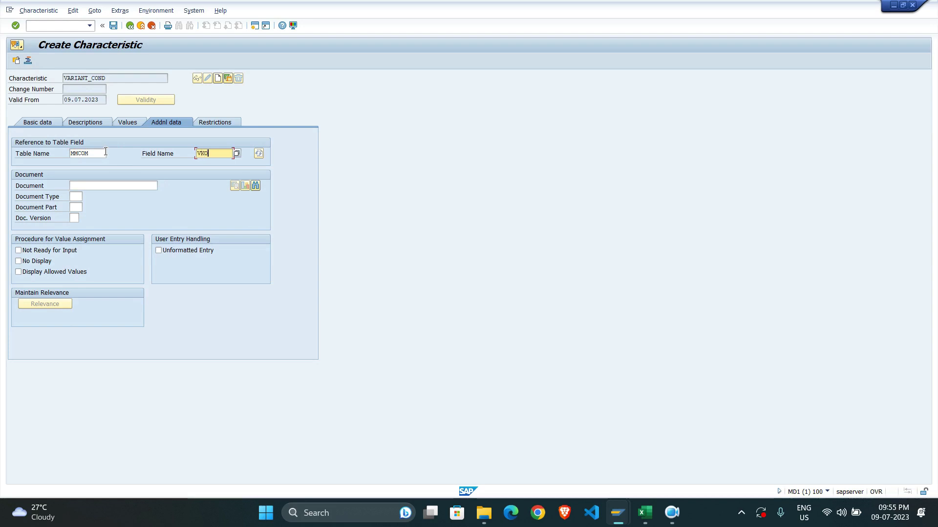
key("Return")
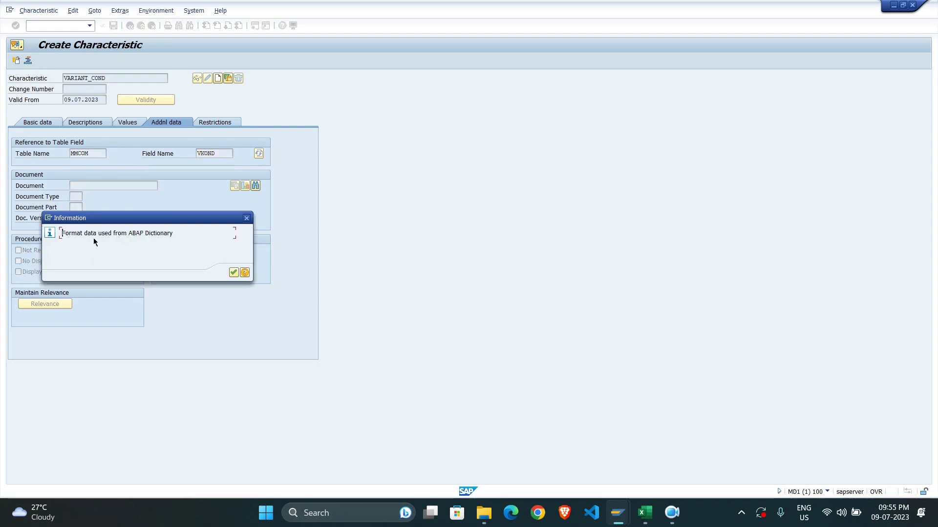
left_click(233, 273)
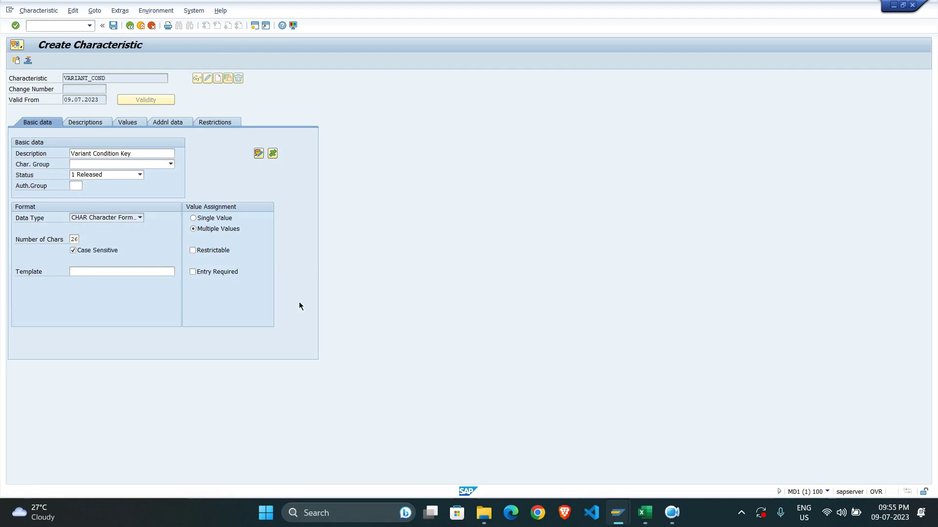
- Display the components of structure MMCOM with transaction SE11 in a new session, and return to the characteristic
left_click(255, 26)
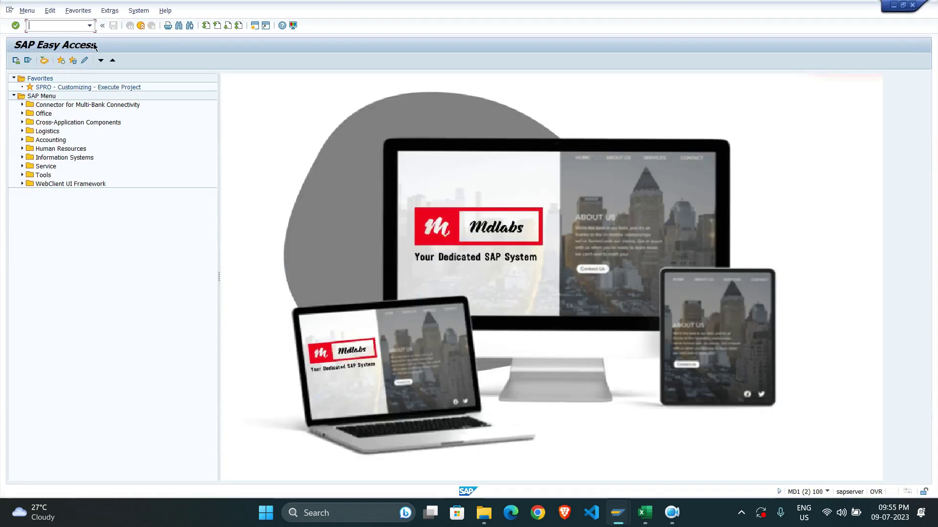
type("se11")
key("Return")
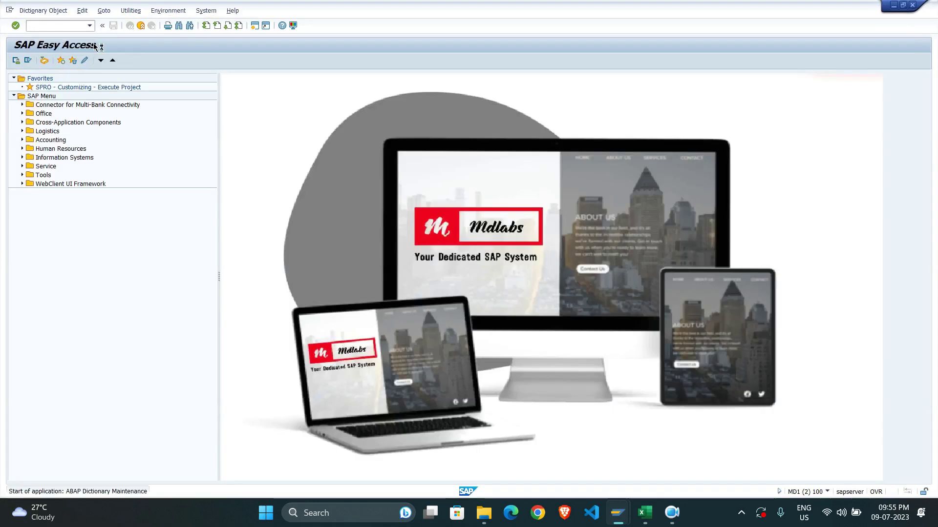
type("mmcom")
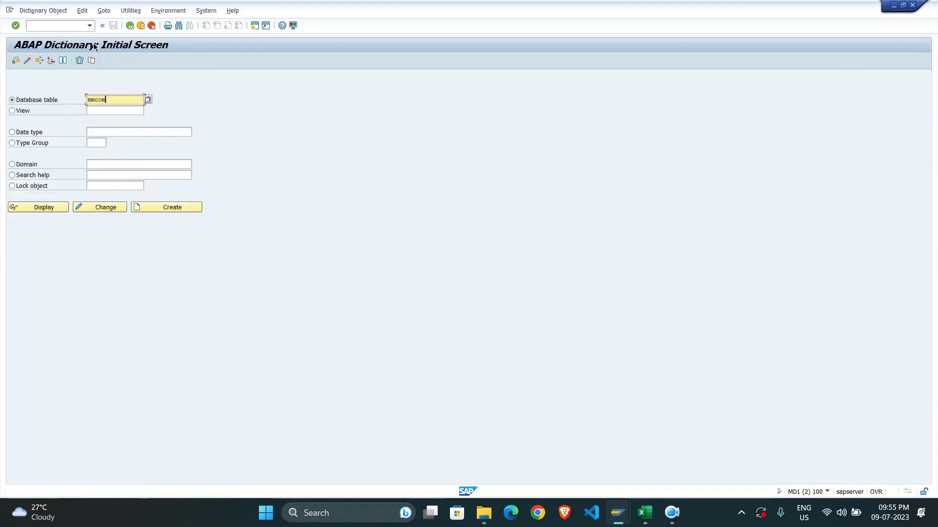
key("Return")
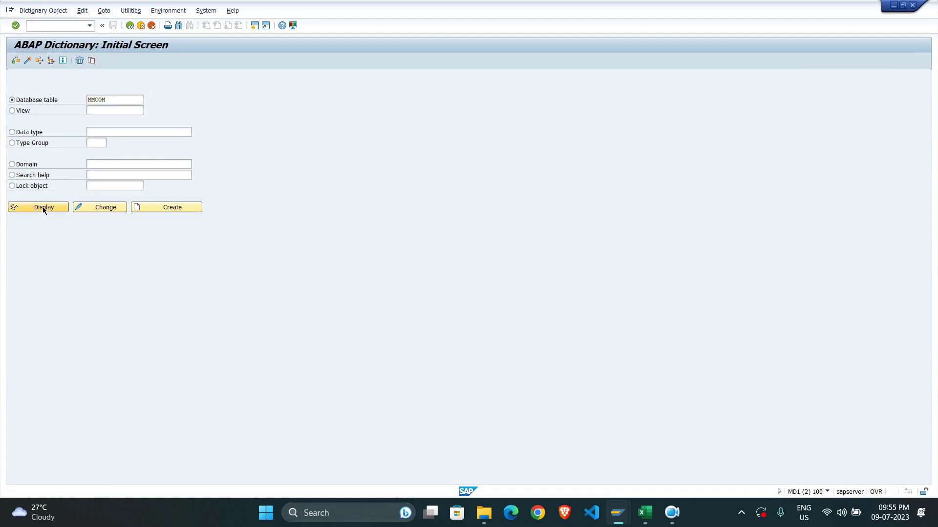
left_click(44, 208)
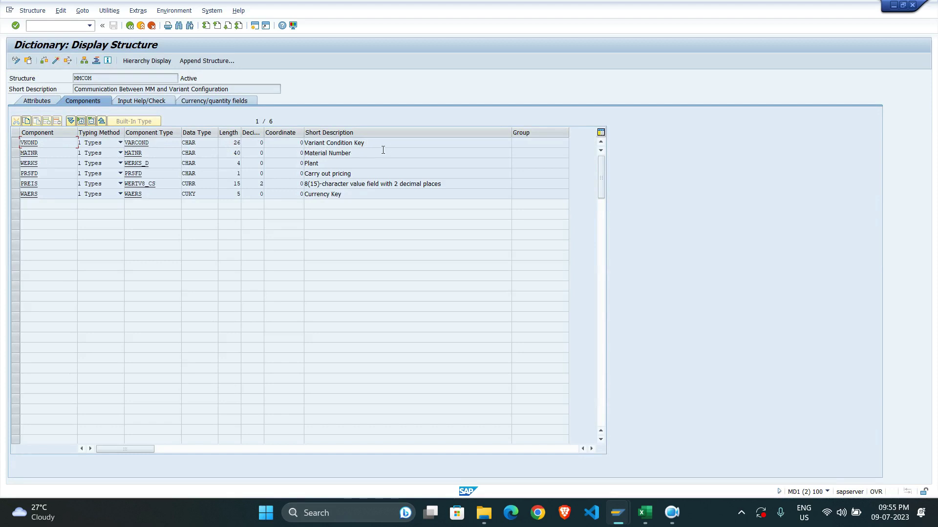
left_click(131, 26)
left_click(130, 26)
left_click(130, 26)
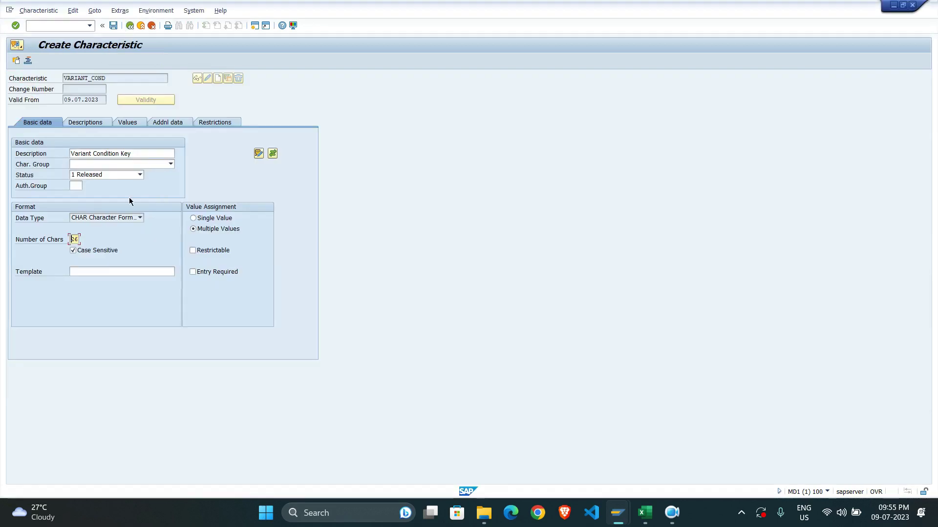
- Review the allowed values and additional data of the VARIANT_COND characteristic and save it
left_click(128, 122)
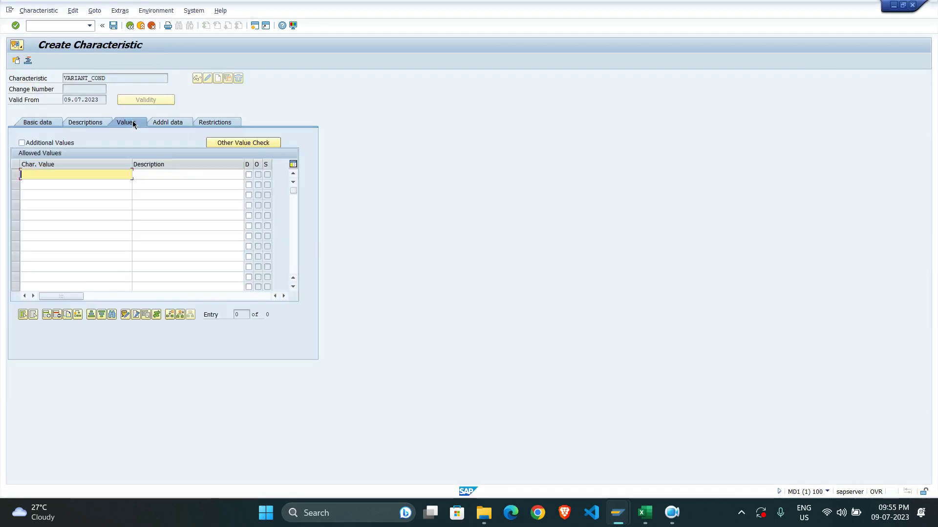
left_click(177, 124)
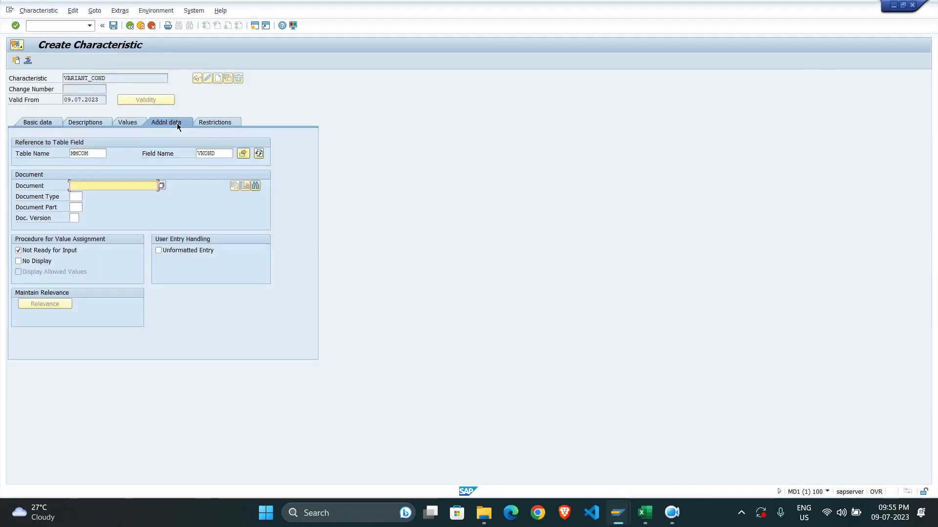
left_click(115, 27)
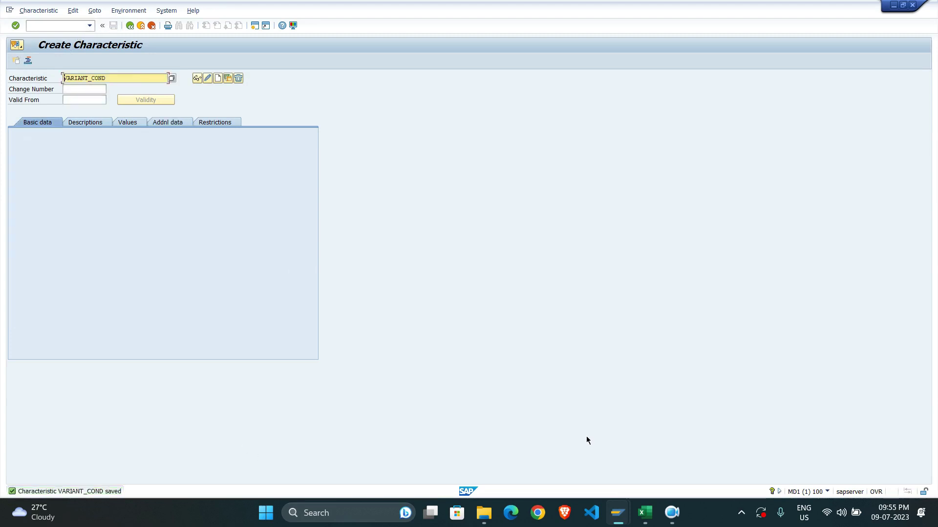
- Copy the class name CLAS_Variant from the Excel sheet and switch back to SAP
left_click(645, 513)
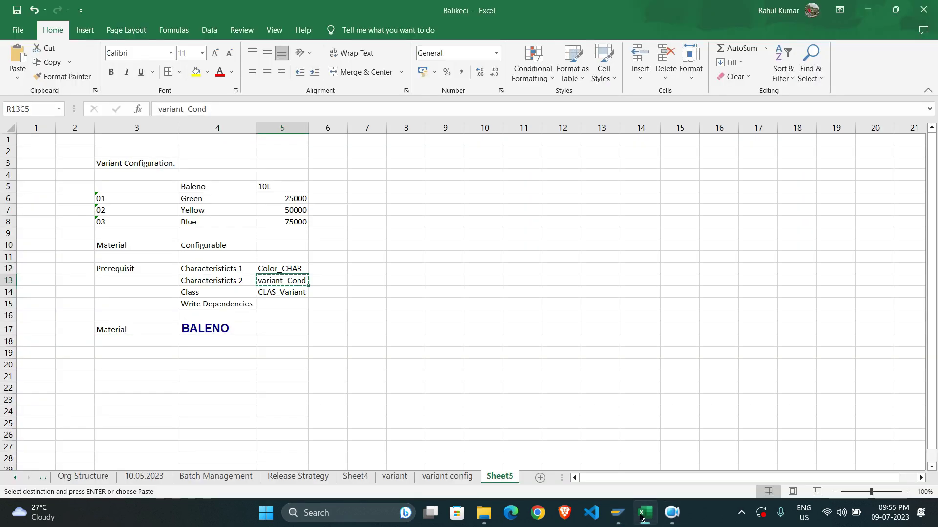
left_click(286, 292)
key("ctrl+c")
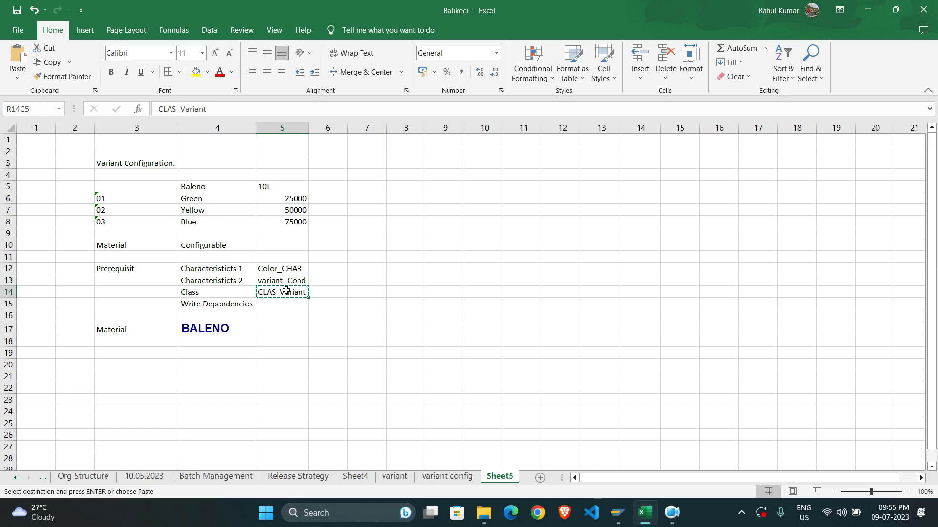
key("alt+Tab")
- Try to open transaction CL02N from the characteristic maintenance screen
left_click(72, 25)
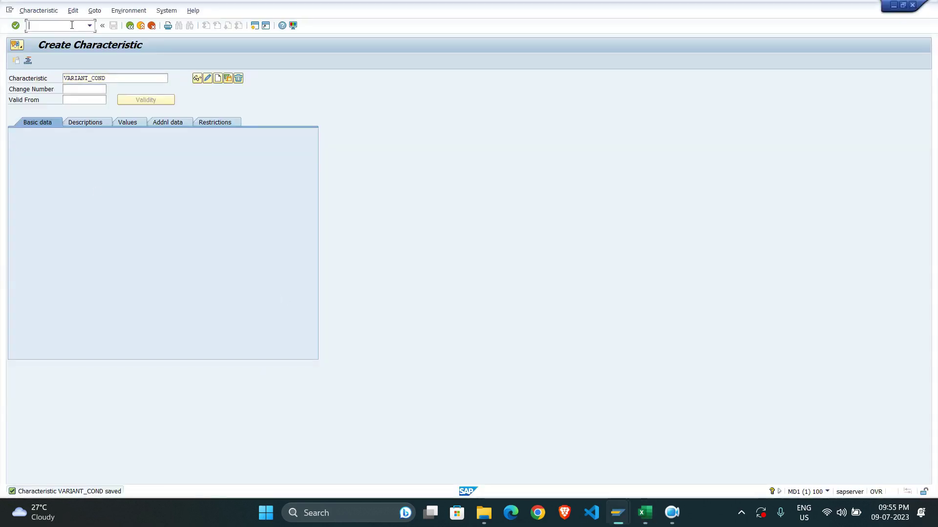
type("/ncl")
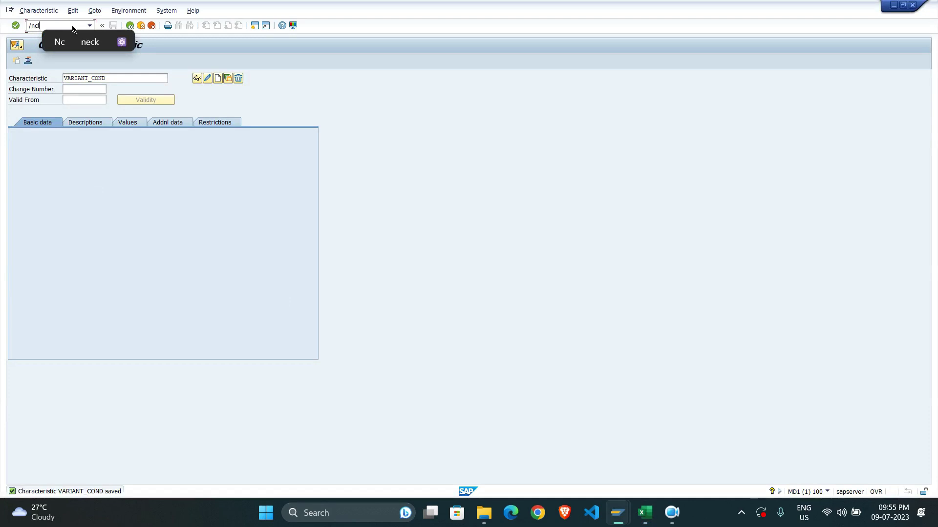
type("02n")
key("Return")
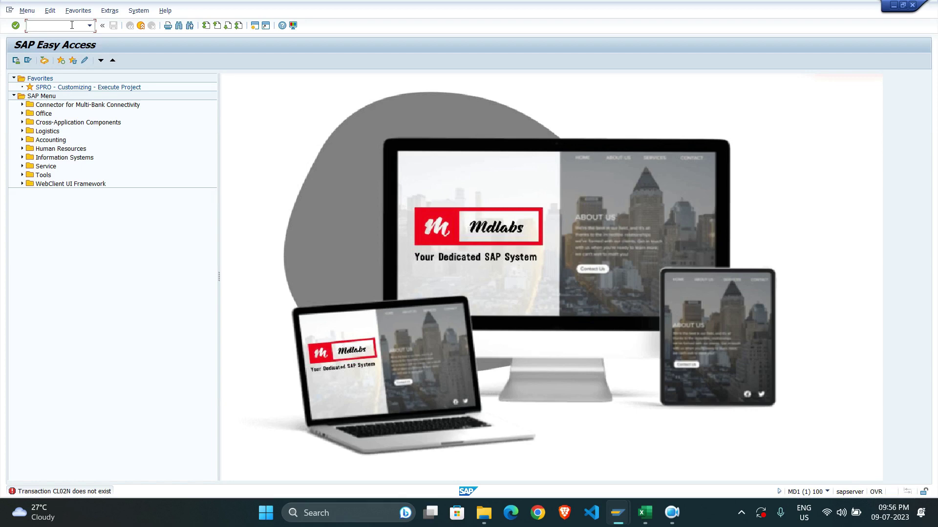
- Open transaction CL02 and paste CLAS_Variant as the class name
type("cl02")
key("Return")
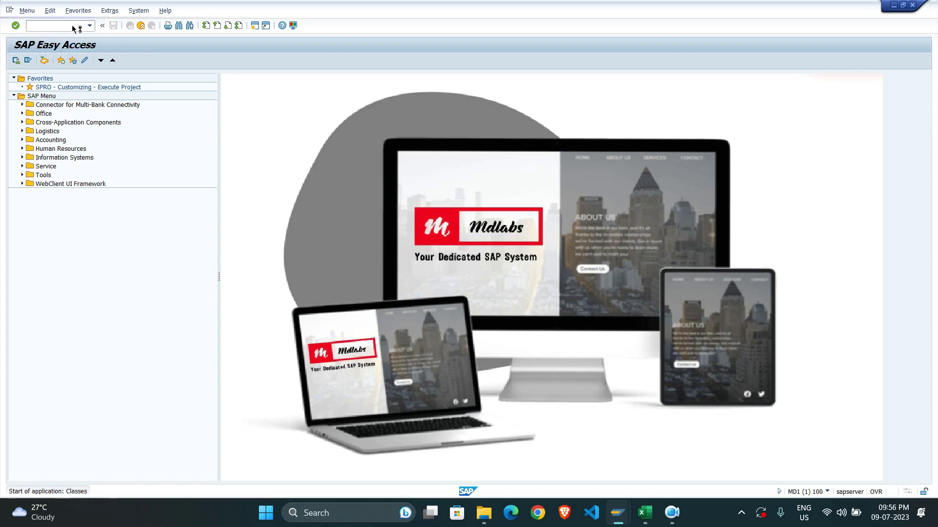
key("ctrl+v")
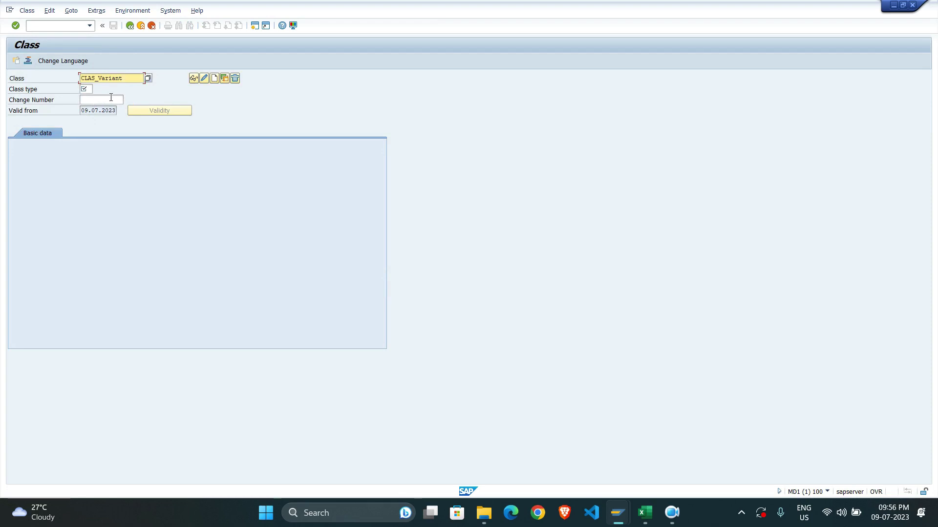
- Choose class type 300 (Variants) and create the class with the description variant Class
left_click(84, 89)
left_click(97, 89)
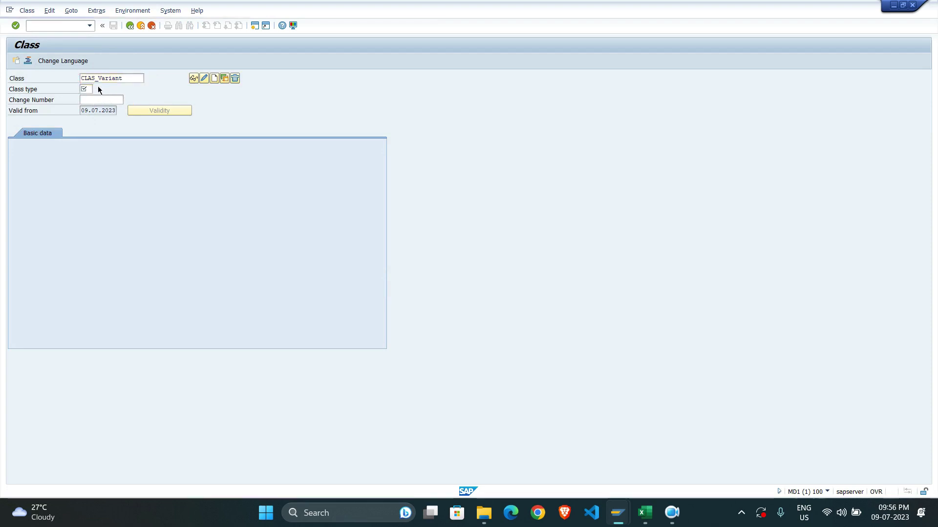
scroll(178, 252, "down", 15)
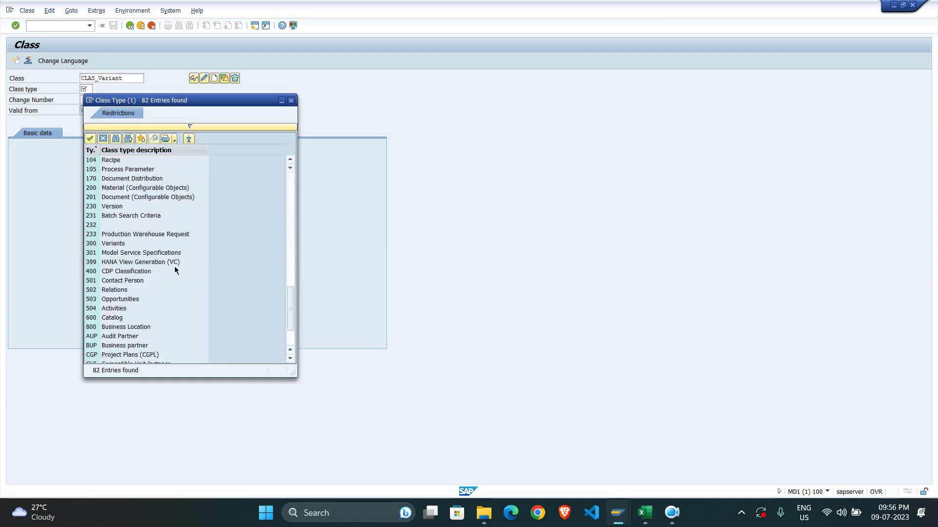
left_click(112, 246)
double_click(112, 245)
key("Return")
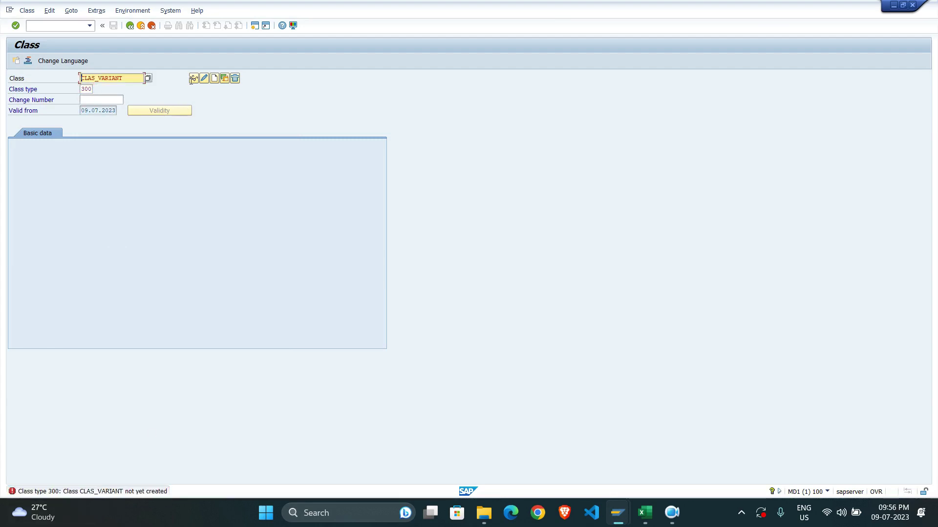
left_click(215, 79)
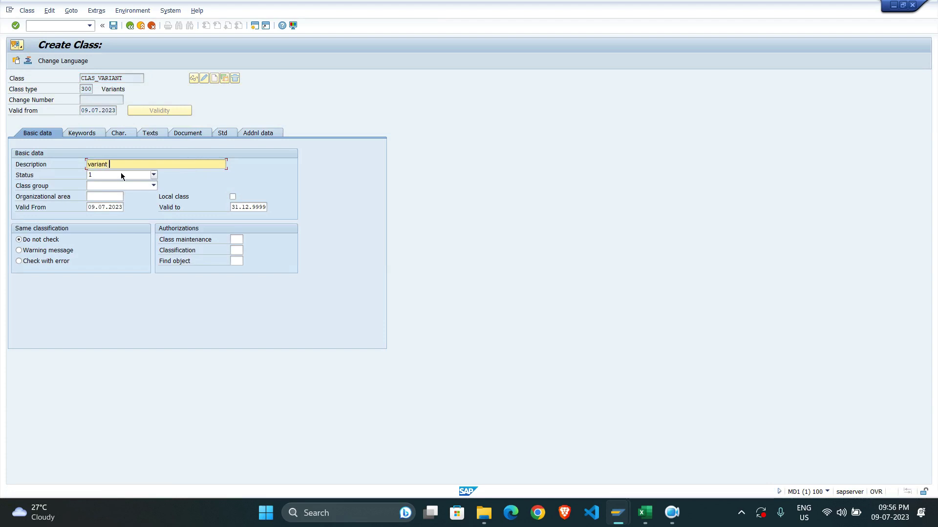
type("variant Class")
- Copy Color_CHAR and variant_Cond from Excel, assign them as the characteristics of CLAS_VARIANT, and save the class
left_click(116, 135)
key("alt+Tab")
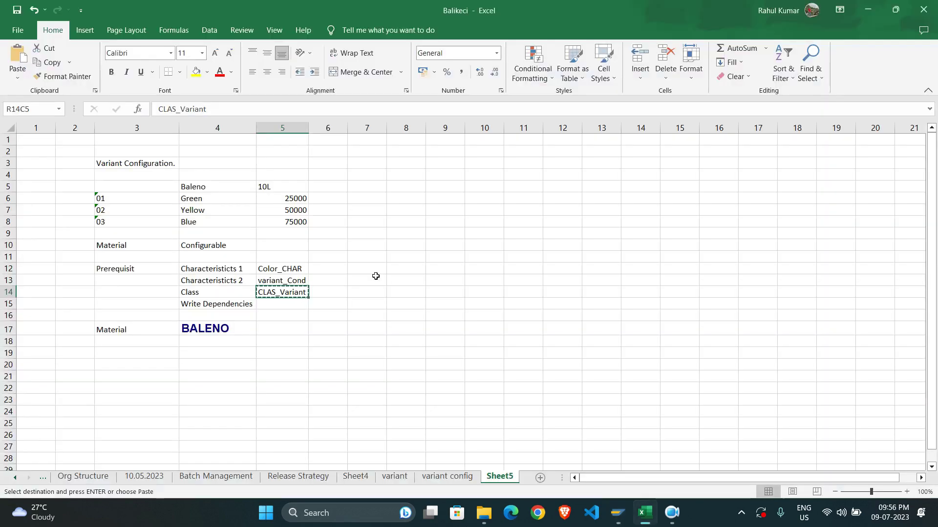
left_click_drag(295, 268, 295, 278)
key("ctrl+c")
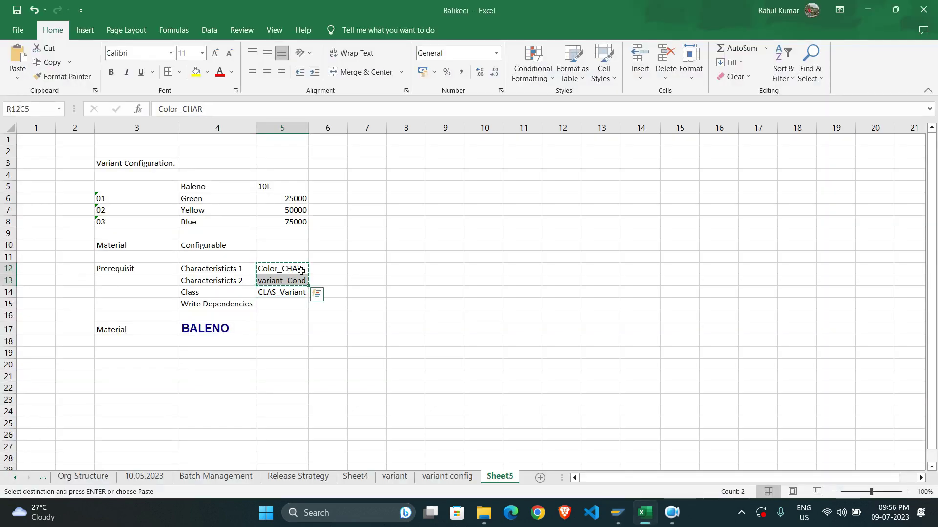
key("alt+Tab")
key("ctrl+v")
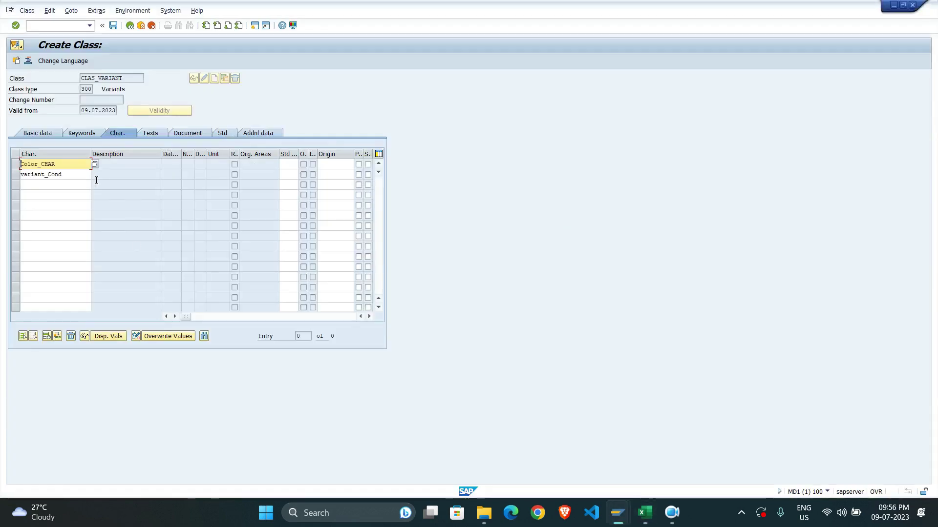
key("Return")
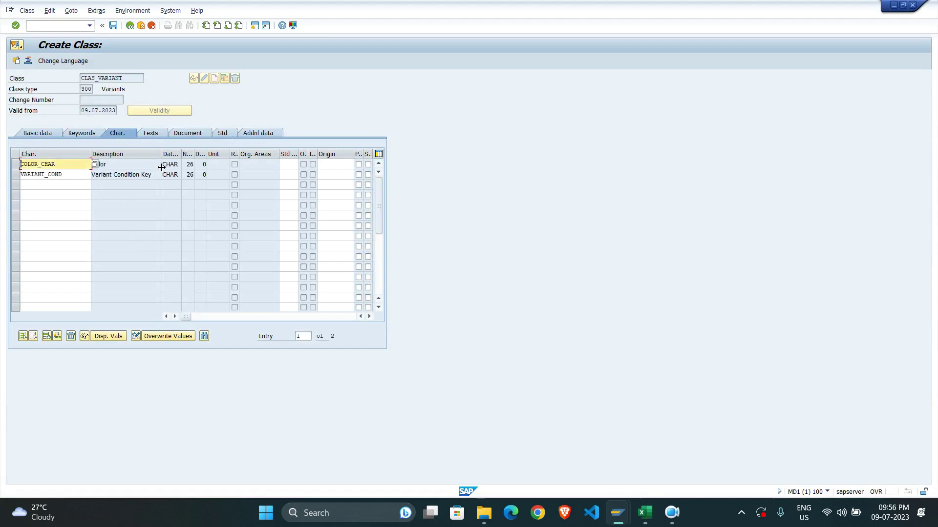
left_click(129, 156)
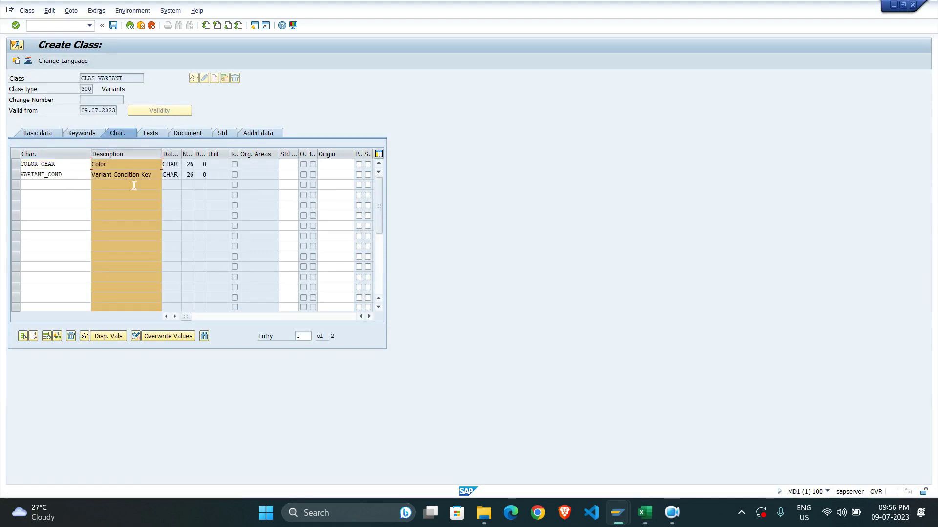
left_click(113, 26)
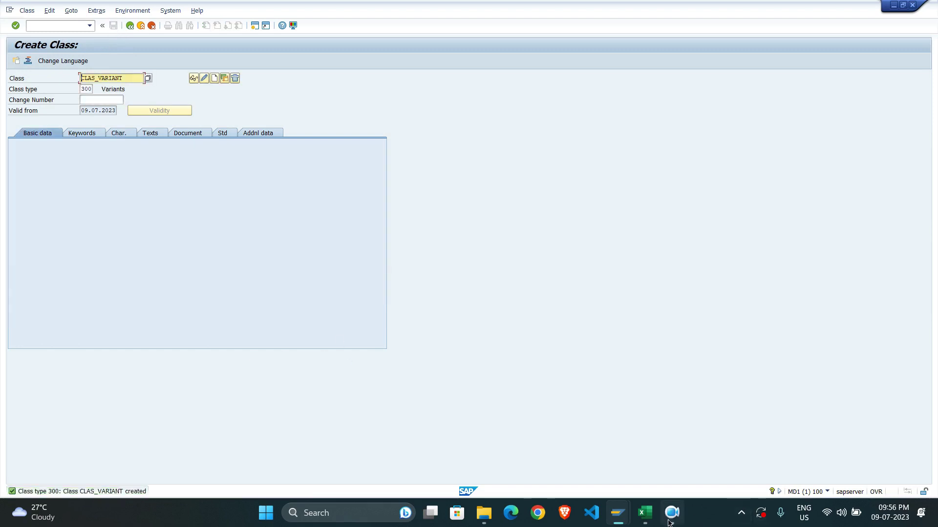
- Switch to the Balikeci workbook in Excel and review the rows for the two characteristics, the class and the material
left_click(644, 513)
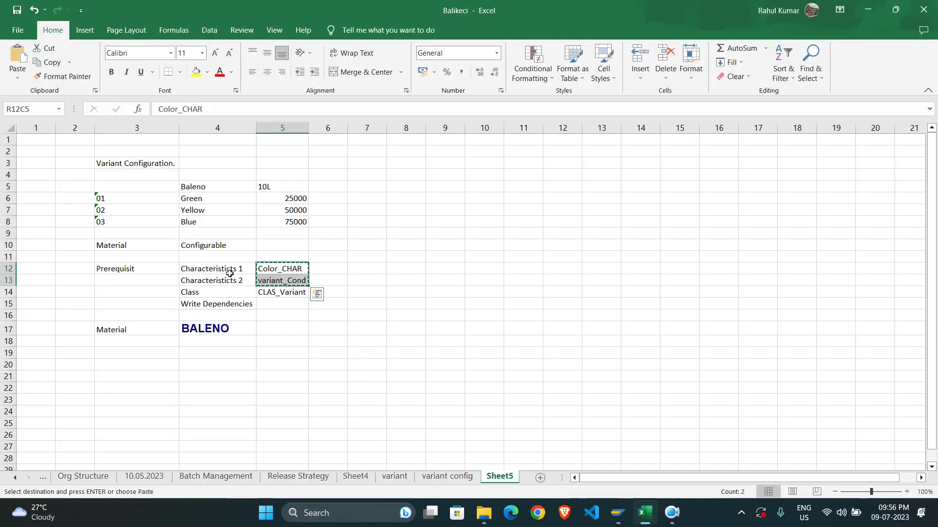
left_click_drag(229, 273, 289, 292)
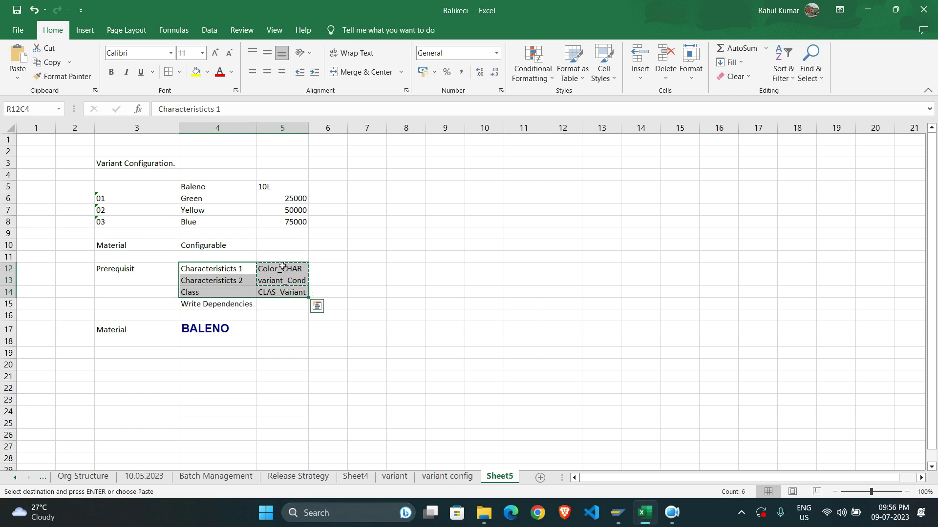
left_click(150, 333)
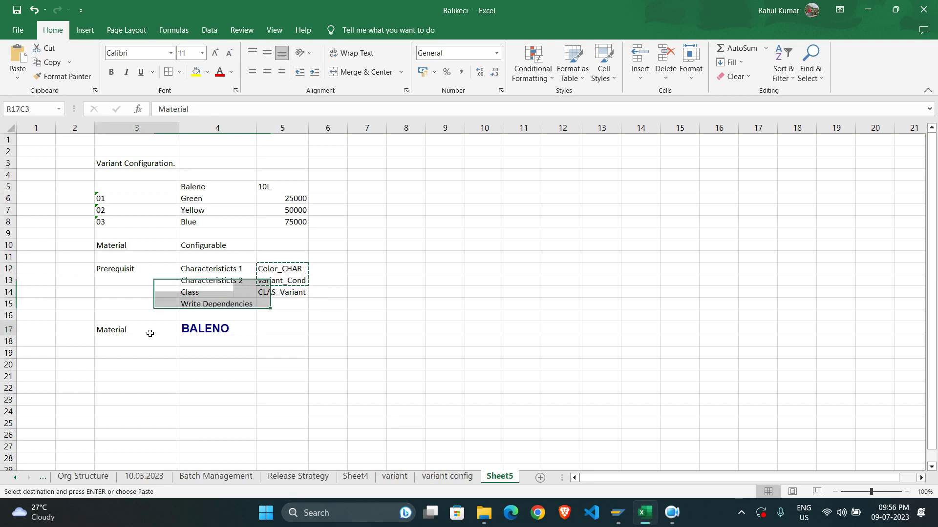
- Copy Color_CHAR from the Characteristics 1 row, switch to SAP, and start transaction /nct04
left_click_drag(150, 334, 217, 329)
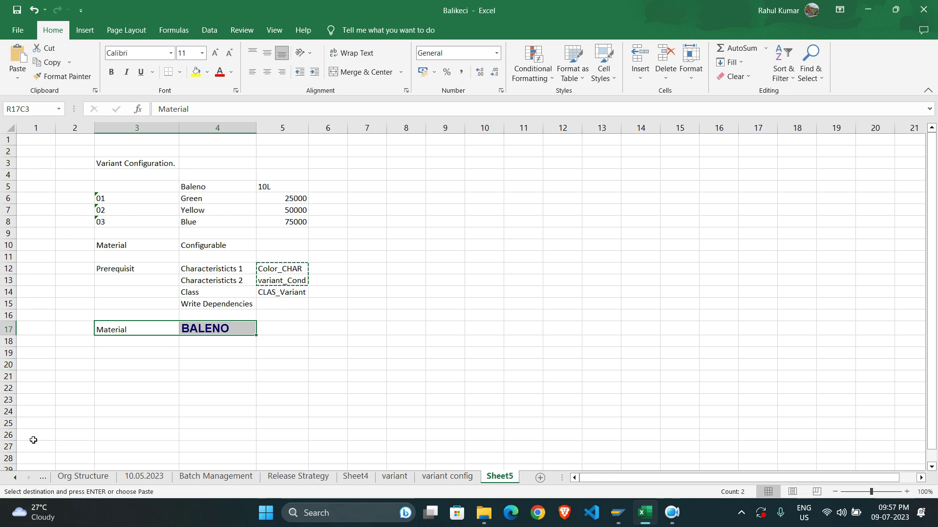
left_click(286, 272)
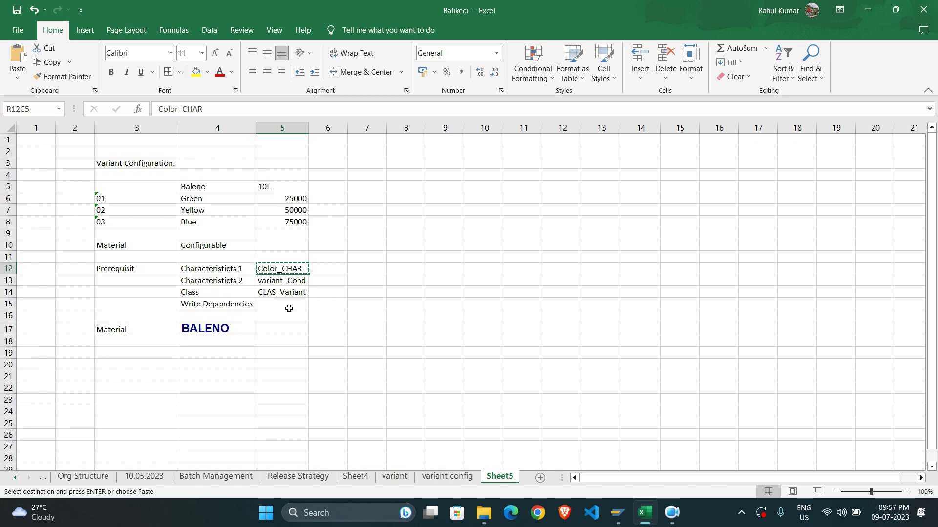
key("alt+Tab")
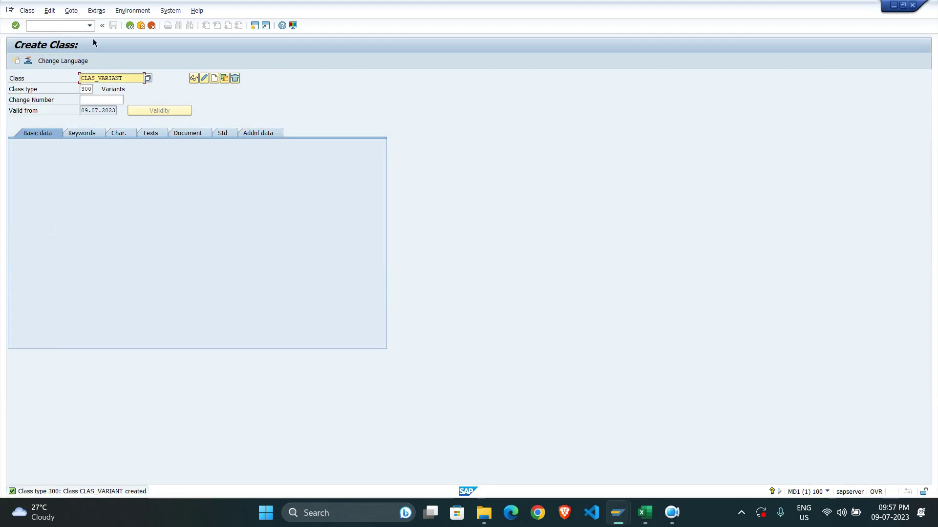
left_click(74, 27)
type("/")
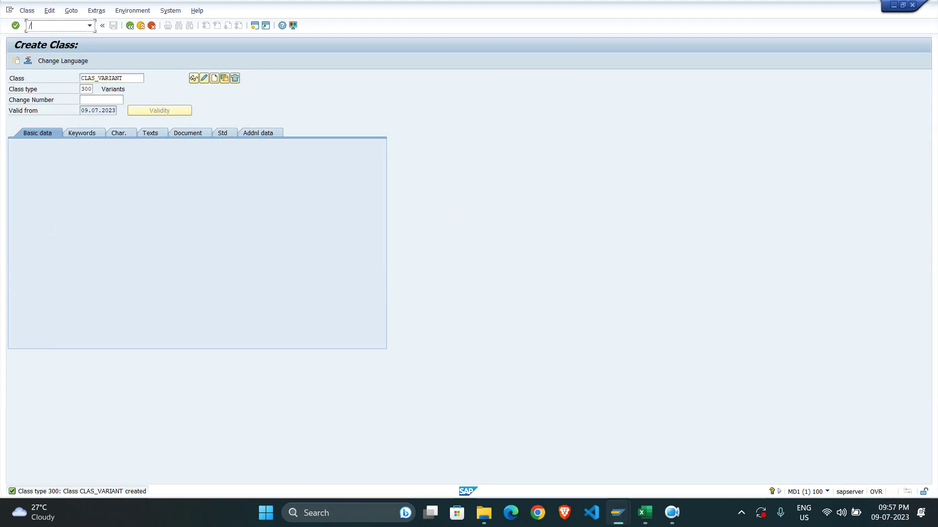
type("nct04")
key("Return")
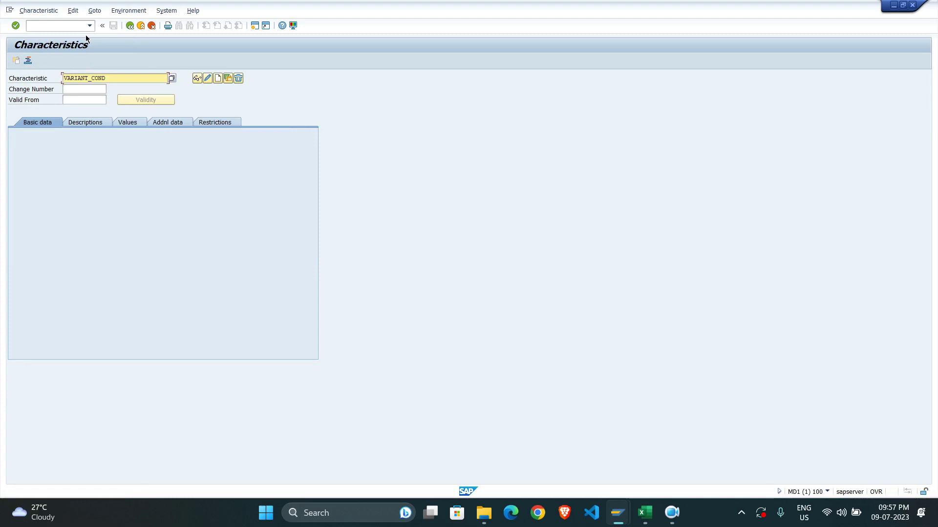
- Replace the characteristic name with Color_CHAR and open that characteristic for changing
key("Delete")
key("Delete")
key("Delete")
key("Delete")
key("Delete")
key("Delete")
key("Delete")
key("Delete")
key("Delete")
key("Delete")
key("Delete")
key("Delete")
type("Color_CHAR")
key("Return")
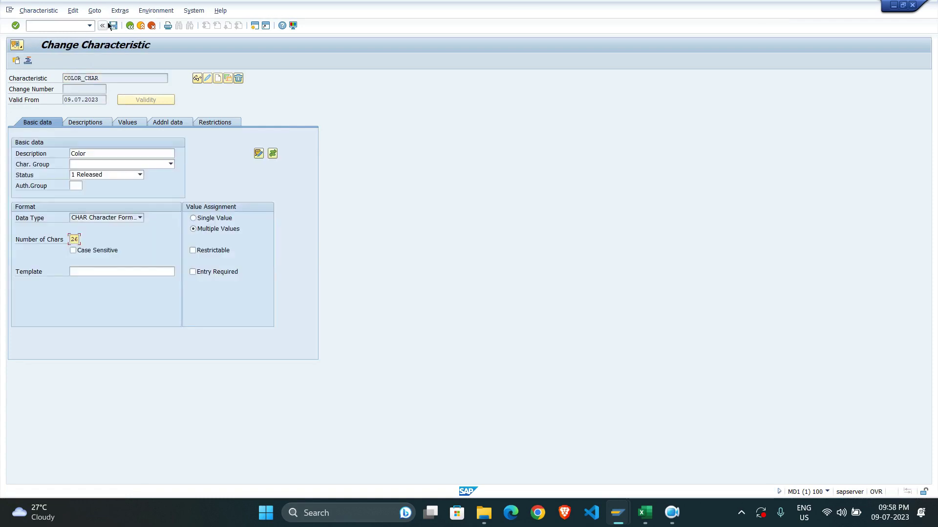
- Open the object dependency editor for the characteristic with Procedure as the dependency type
left_click(120, 11)
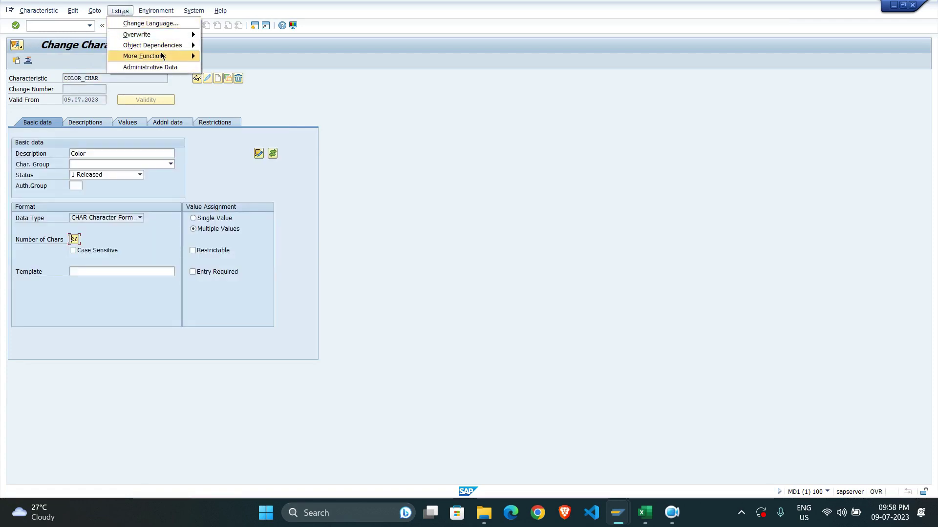
mouse_move(178, 46)
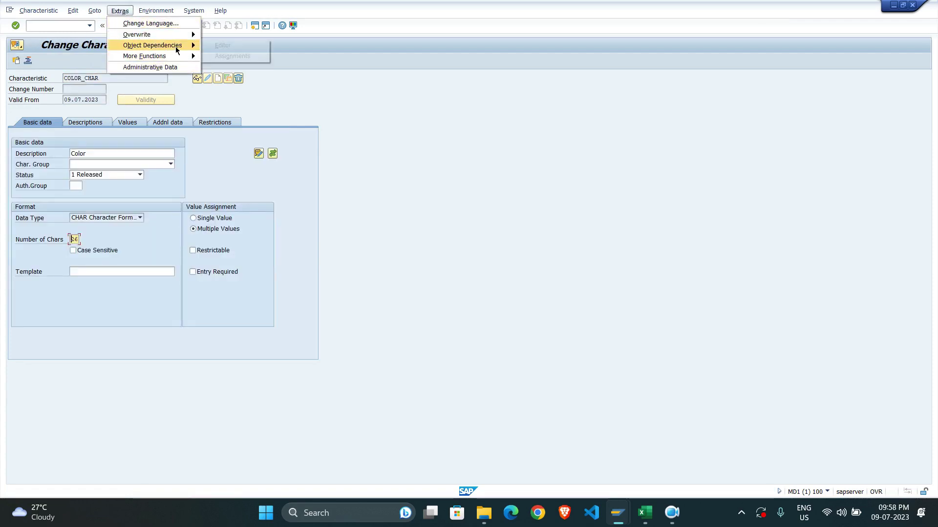
left_click(235, 46)
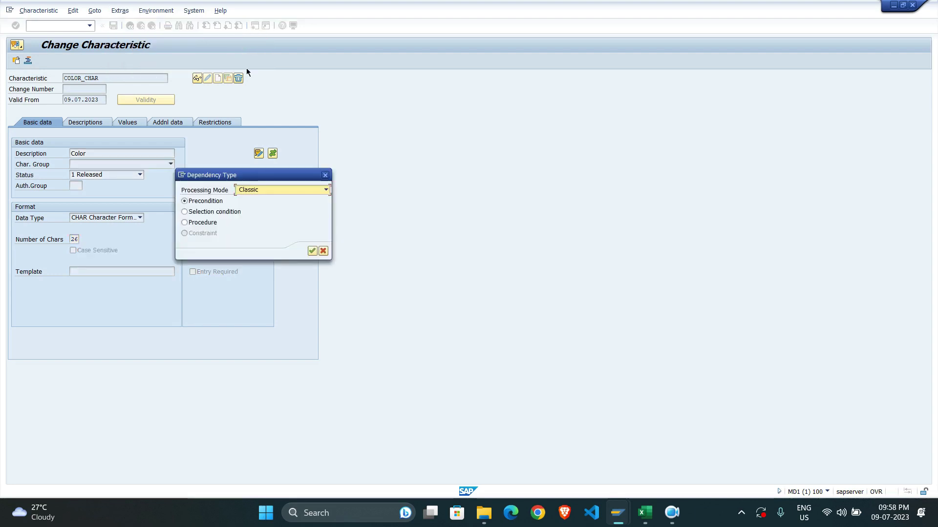
left_click(203, 223)
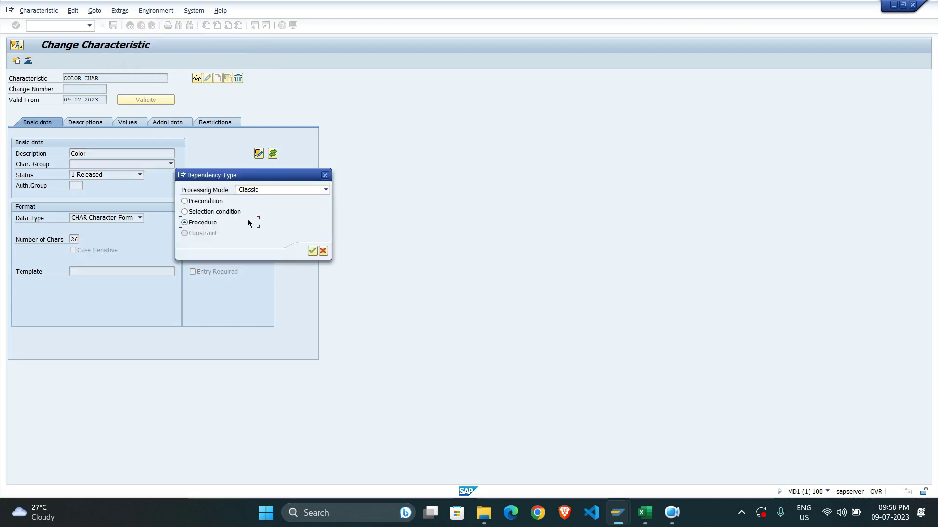
left_click(312, 251)
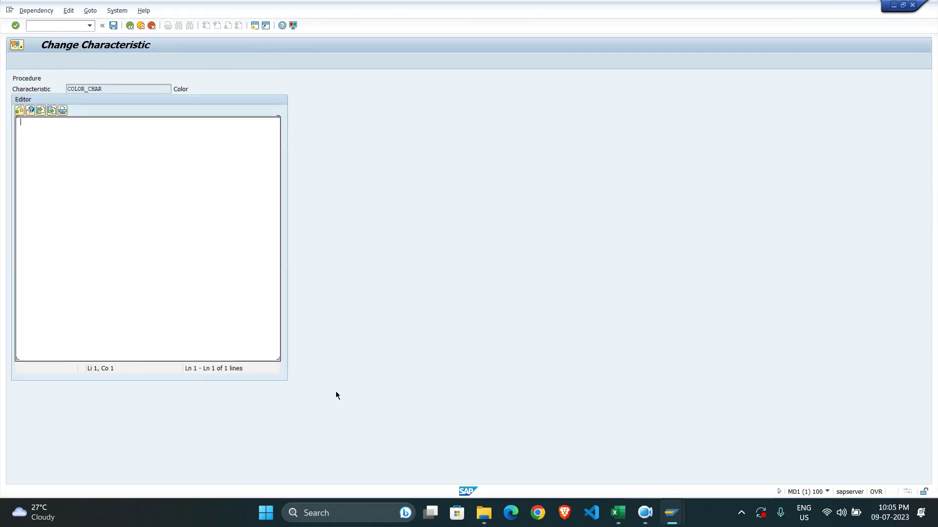
- Switch to the Excel sheet and enter Data Dictionary beside variant_Cond and value beside Color_CHAR
left_click(618, 518)
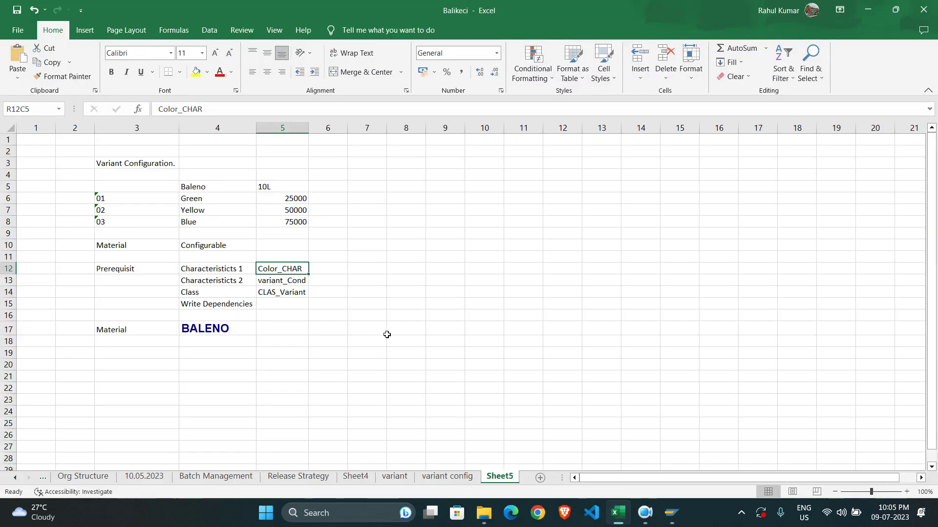
left_click(332, 279)
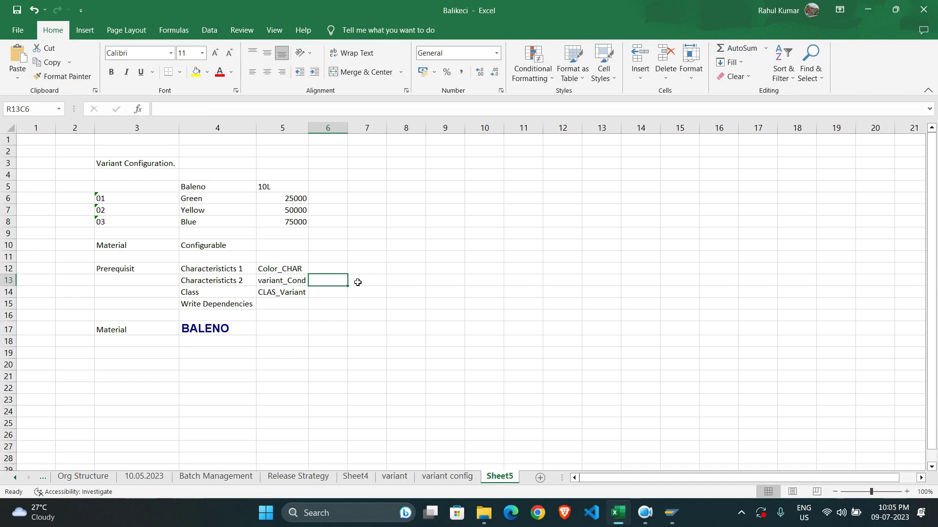
left_click(358, 282)
left_click(334, 278)
type("Data ")
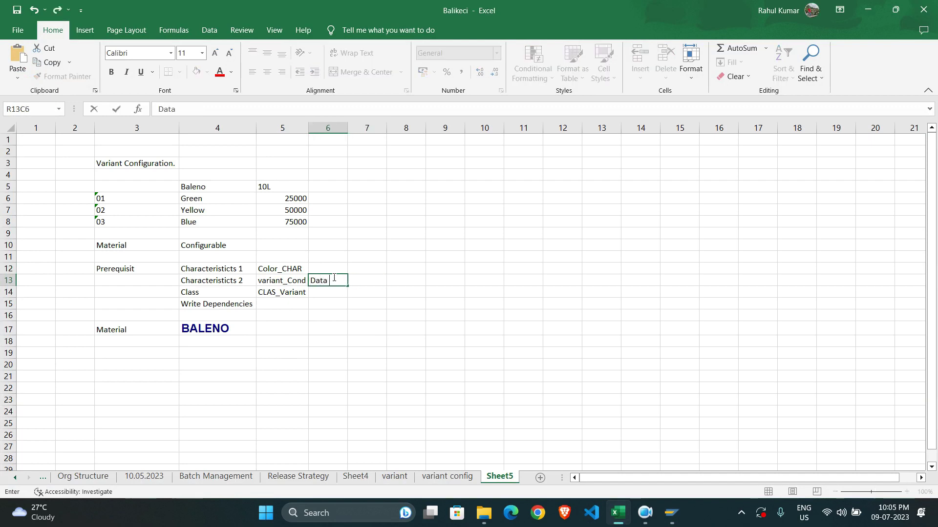
type("Dictionary")
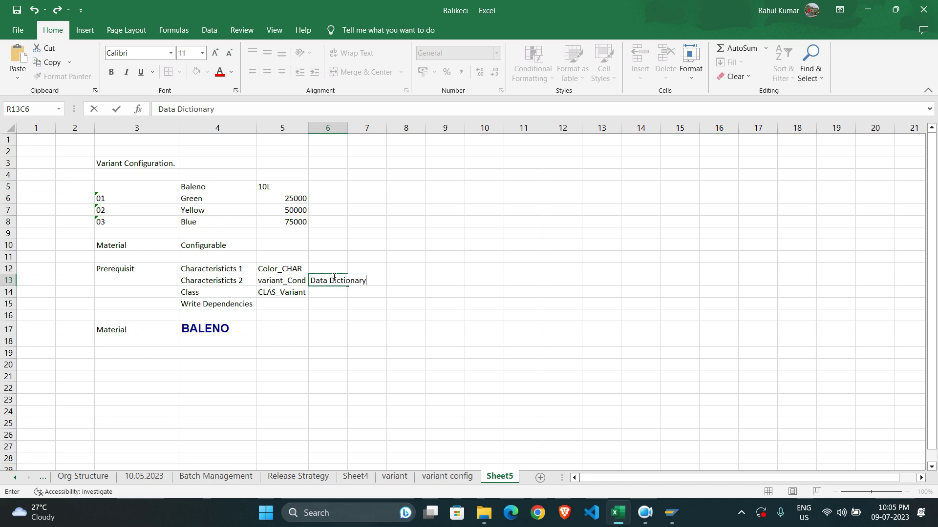
key("Up")
type("value")
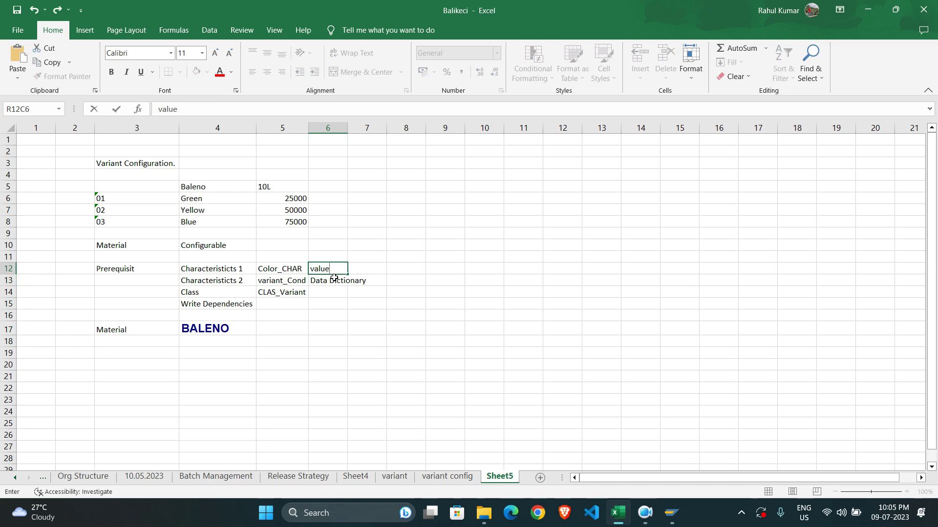
key("Return")
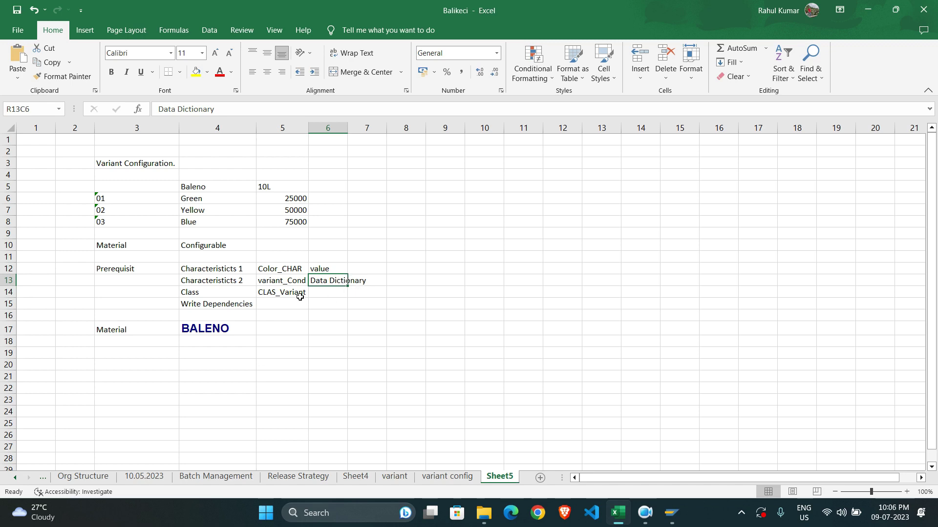
left_click(221, 283)
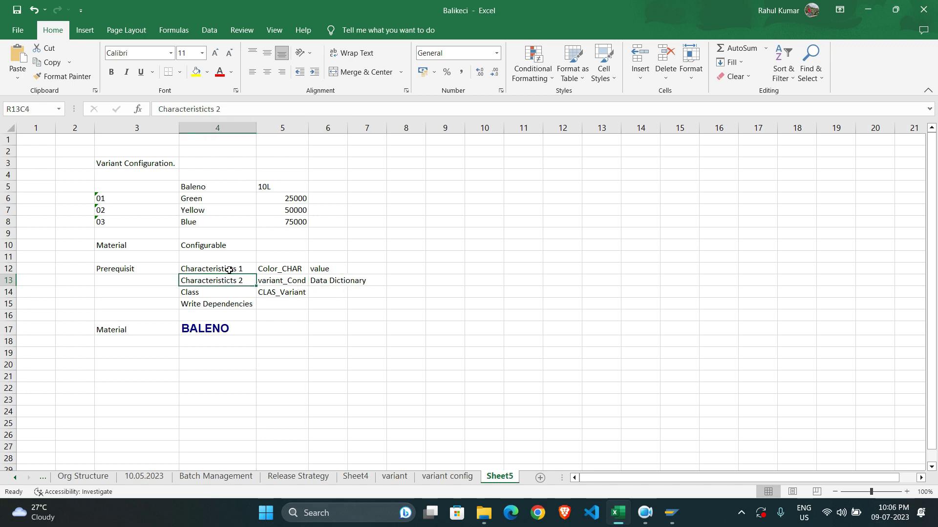
left_click(229, 270)
left_click(325, 282)
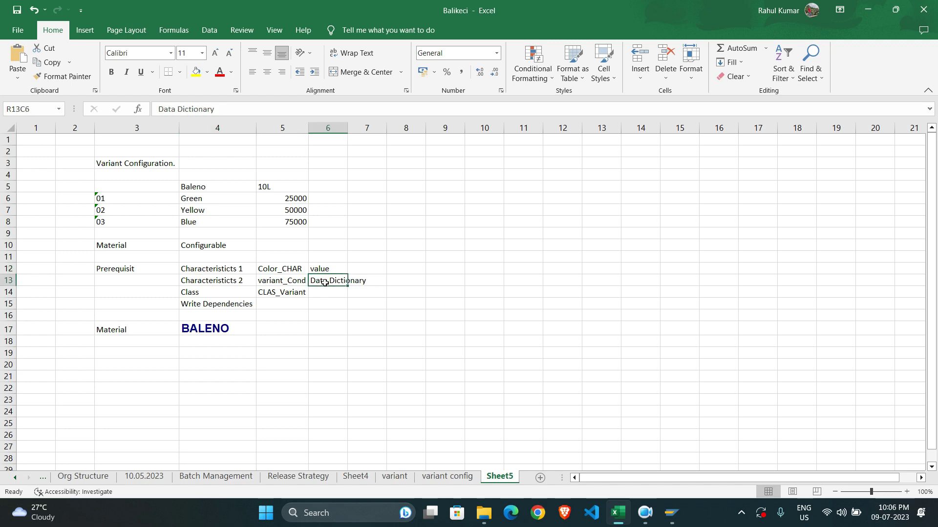
left_click(318, 268)
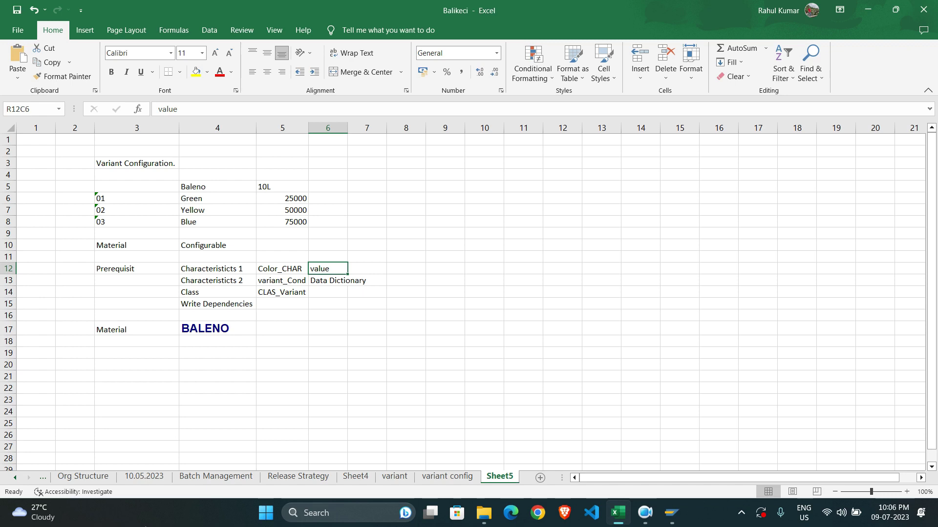
- Select the variant_Cond cell, switch to SAP, and begin the procedure code with $SELF
left_click(280, 283)
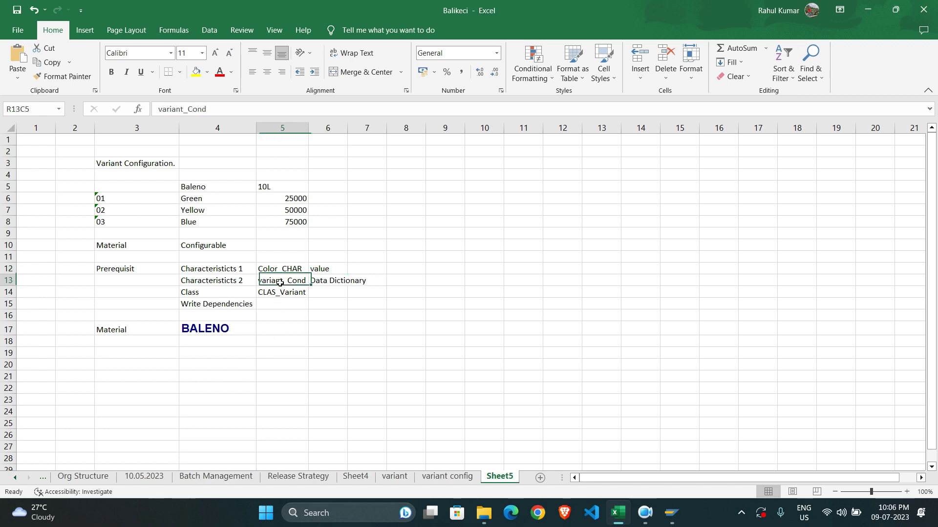
key("alt+Tab")
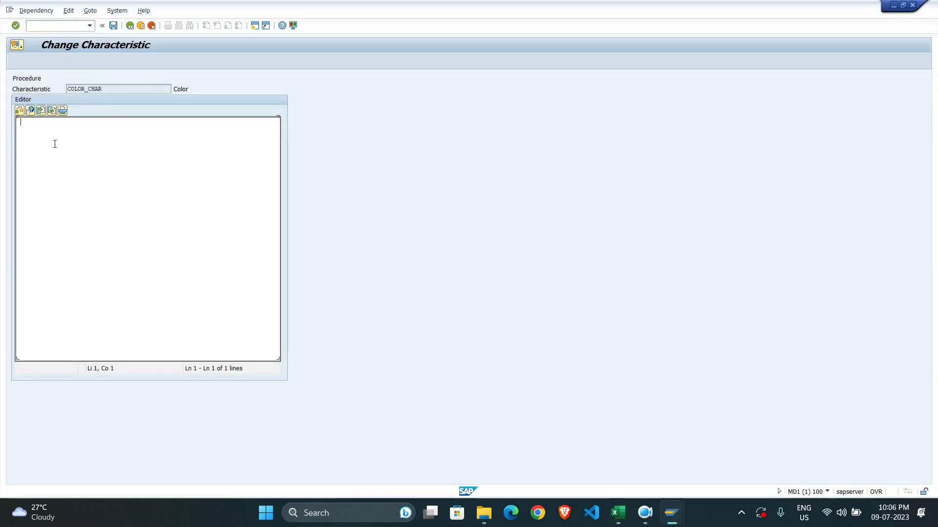
type("$.Self.")
key("BackSpace")
key("BackSpace")
key("BackSpace")
key("BackSpace")
key("BackSpace")
key("BackSpace")
type("SELF")
- Copy variant_Cond from the Excel sheet and append it to $SELF. in the SAP procedure, followed by = and an opening quote
left_click(618, 513)
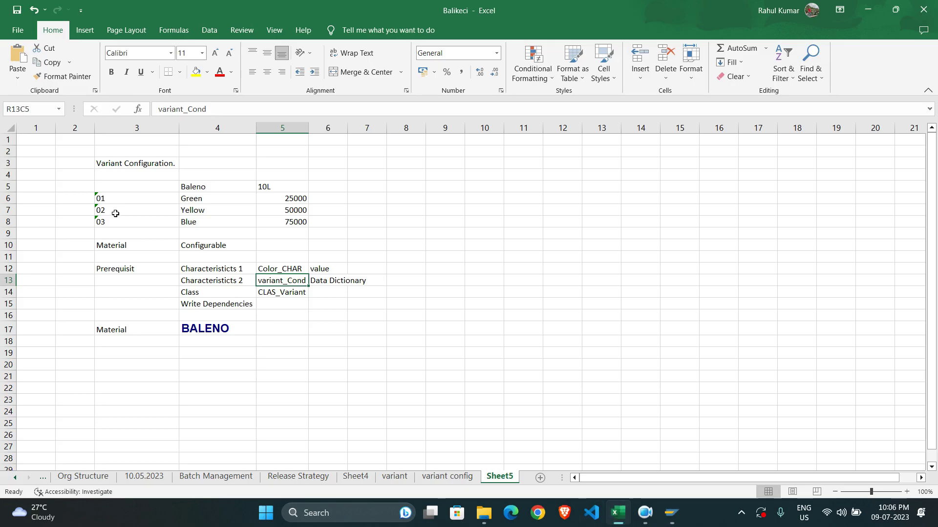
key("ctrl+c")
key("alt+Tab")
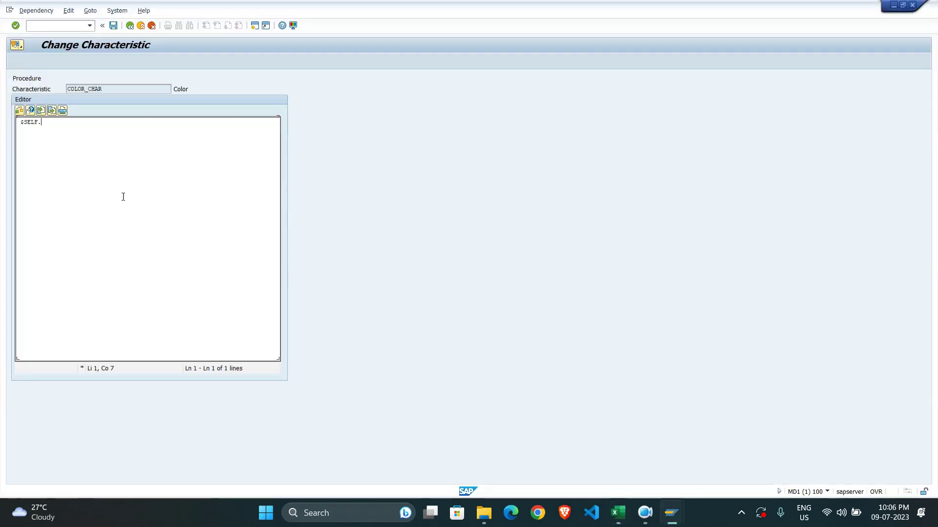
key("ctrl+v")
type("'")
- Copy Green from the Excel color list and insert it as the quoted value 'Green' in the SAP procedure
left_click(617, 512)
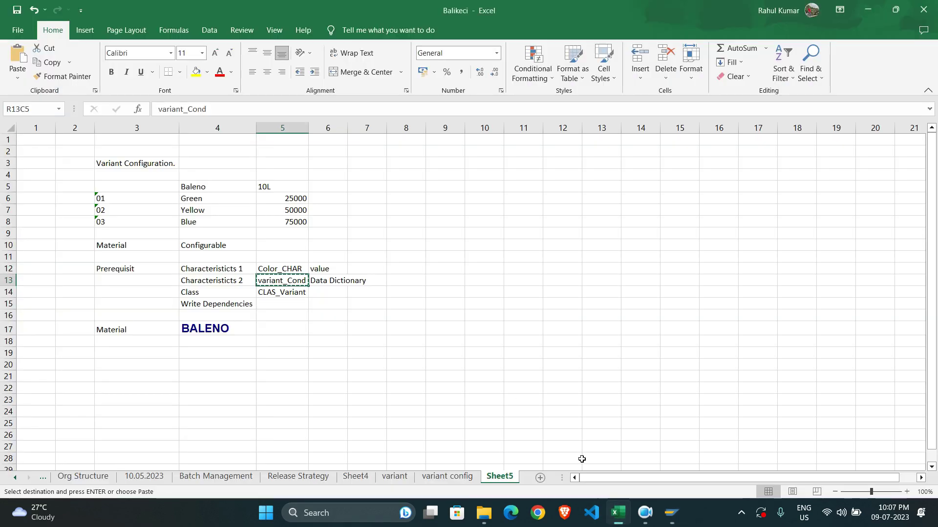
left_click(196, 198)
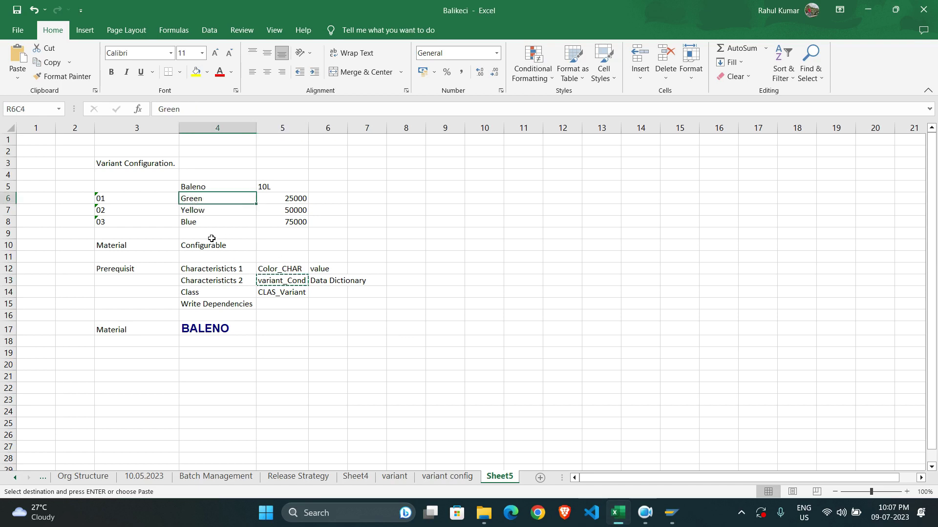
key("ctrl+c")
key("alt+Tab")
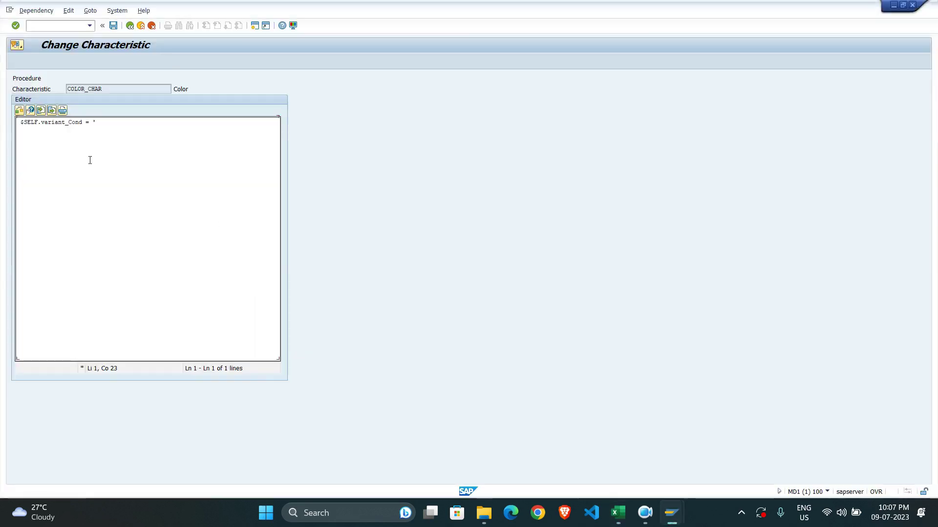
key("ctrl+v")
key("BackSpace")
type("' ")
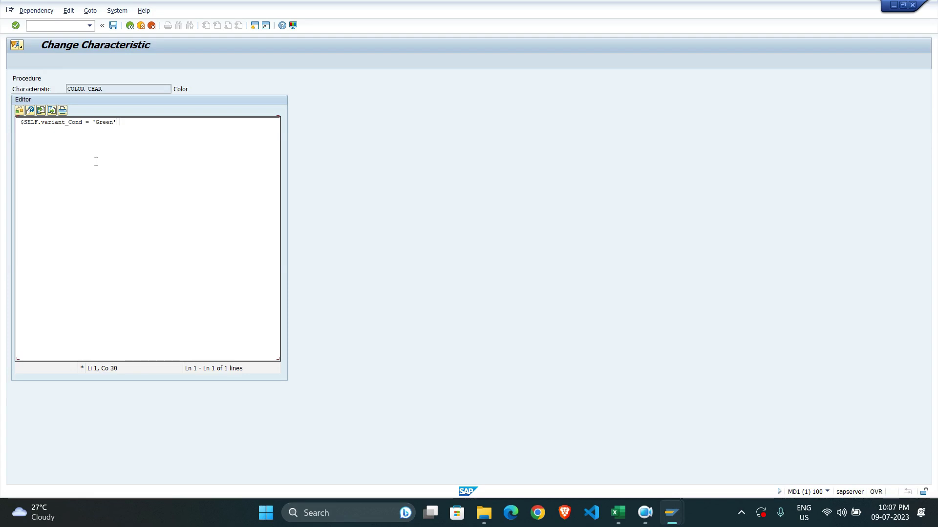
- Add the condition if $self.Color_CHAR = to the procedure, copying the characteristic name from the Excel sheet
type("if $self.")
key("alt+Tab")
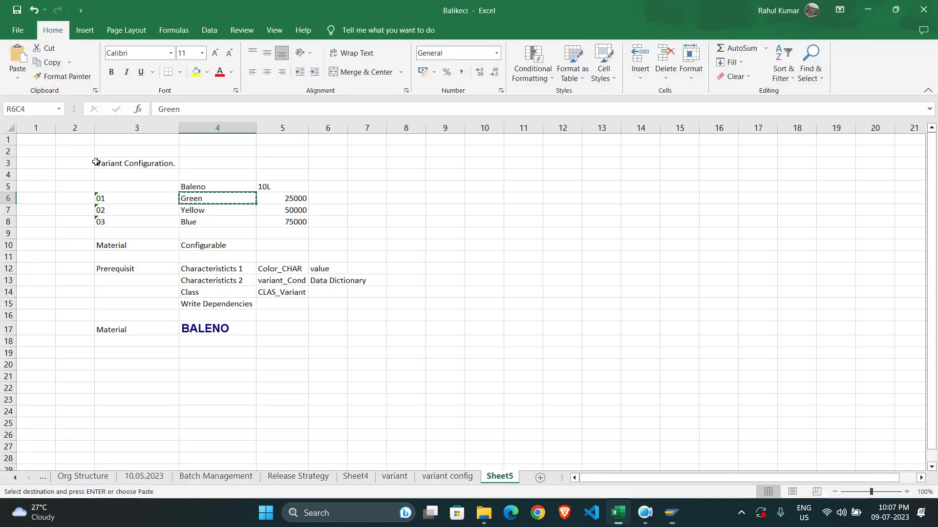
left_click(289, 271)
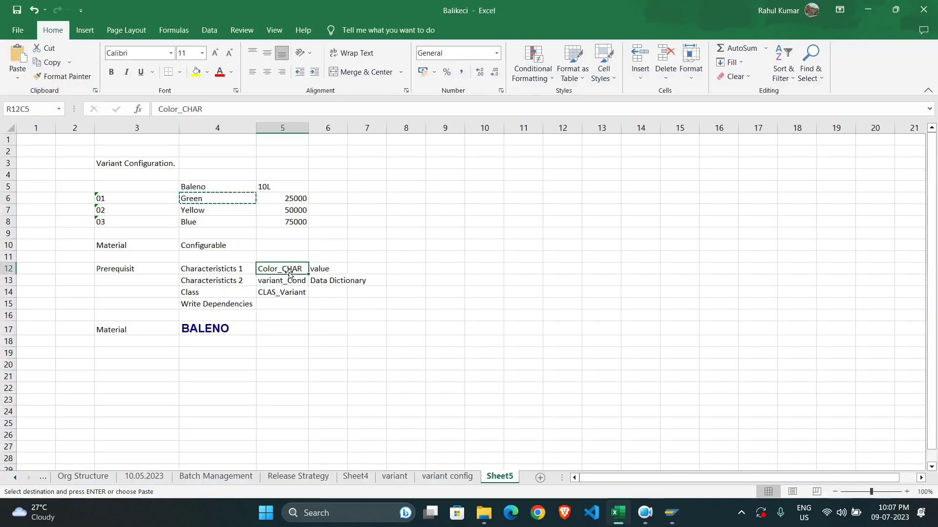
key("ctrl+c")
key("alt+Tab")
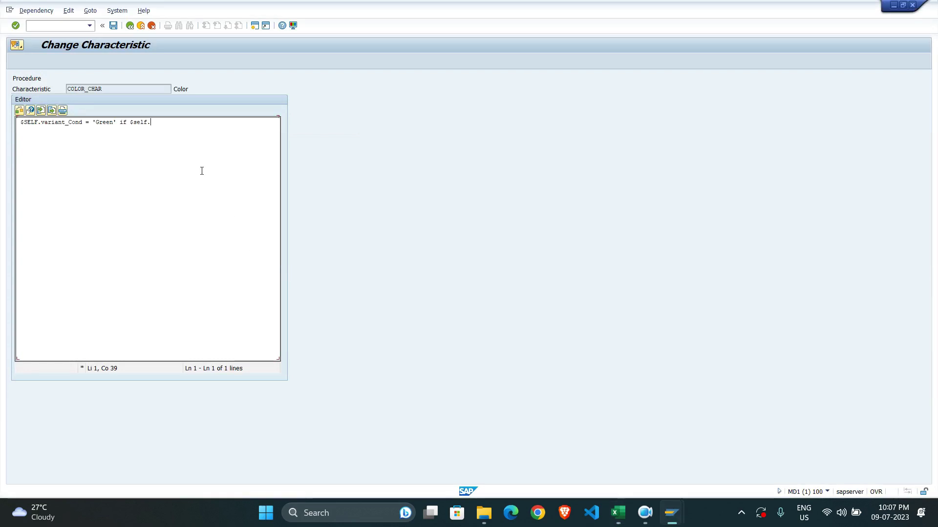
key("ctrl+v")
key("BackSpace")
type("=")
- Complete the condition with '01' and a closing period, and check the procedure's syntax
key("alt+Tab")
key("alt+Tab")
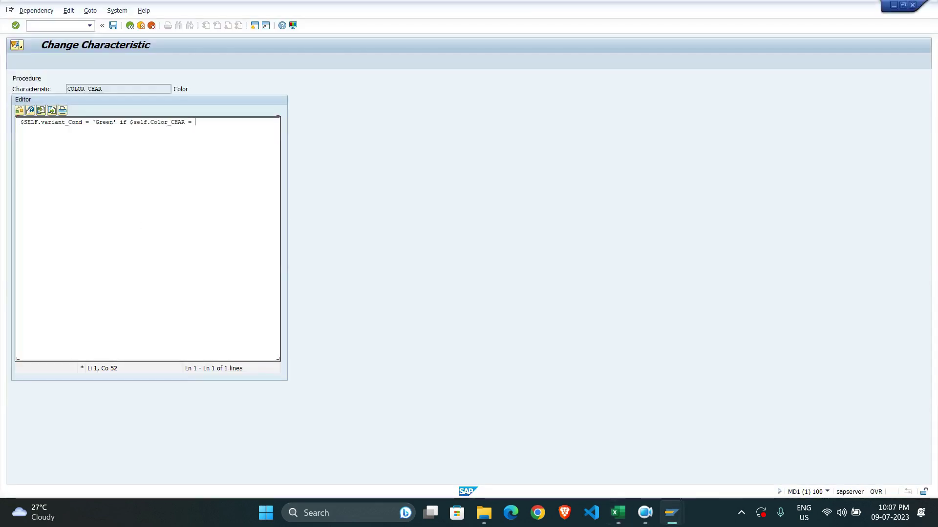
type("'01'")
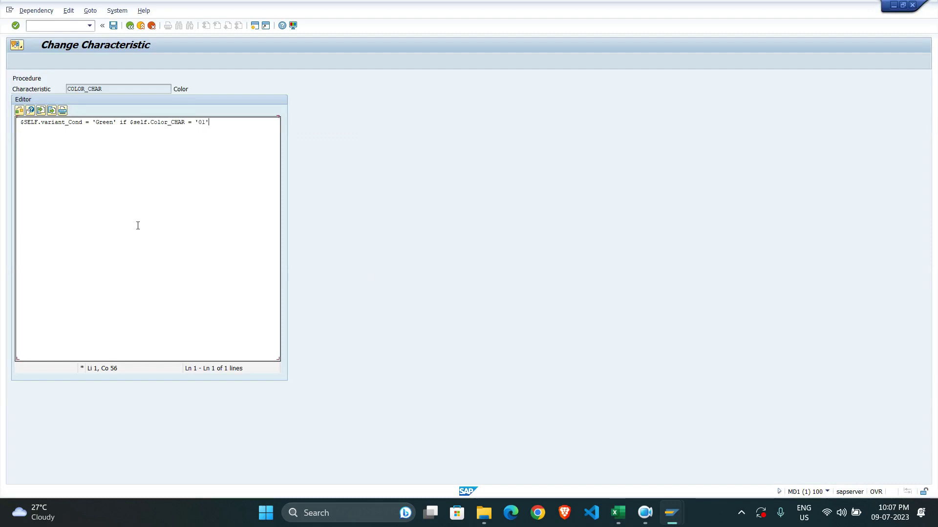
type(".")
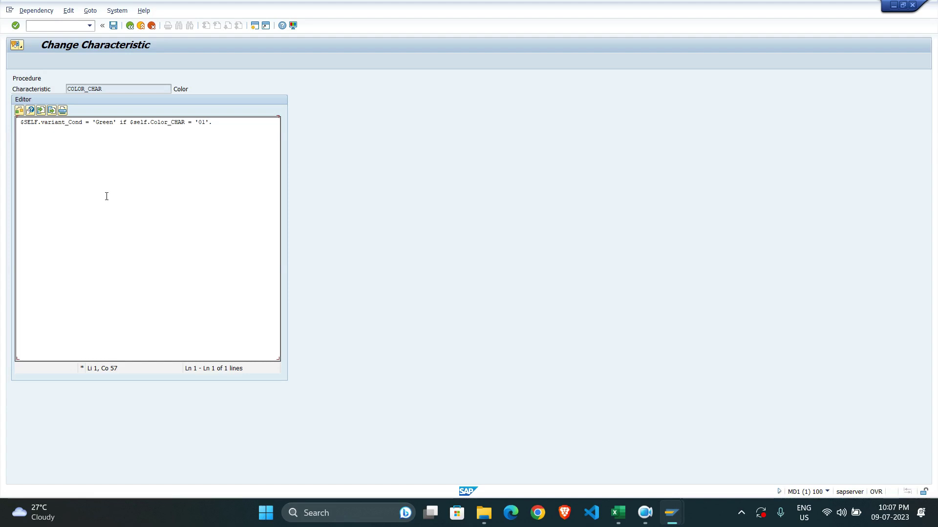
left_click(20, 111)
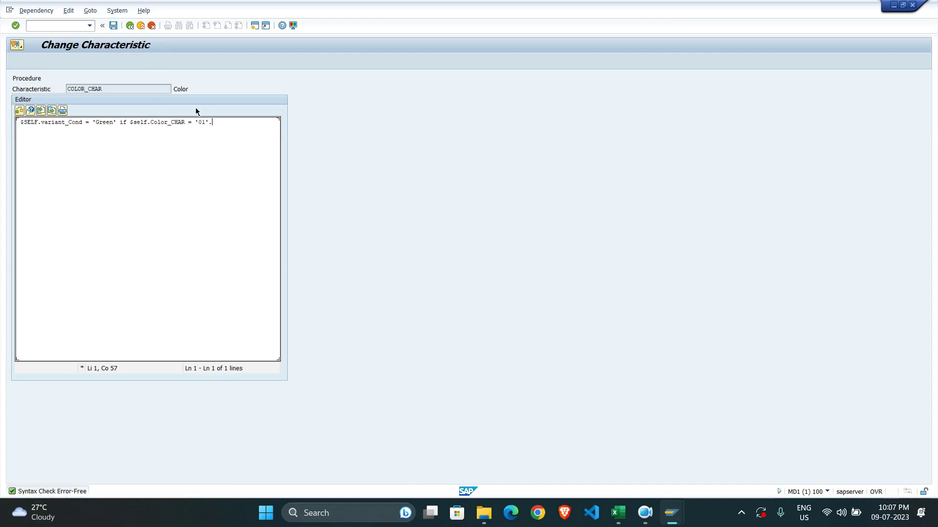
- Replace the period ending the Green line with a comma, run the syntax check and dismiss its message
type(",")
left_click(20, 110)
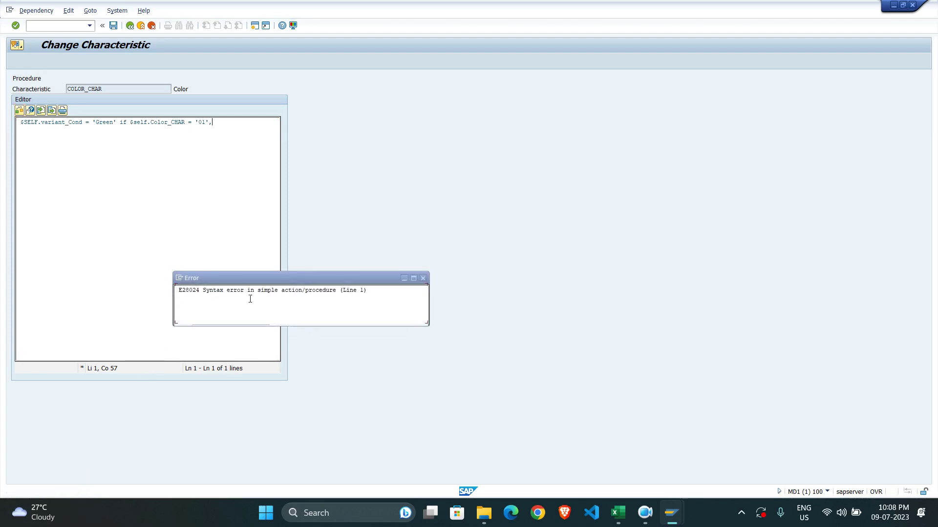
left_click(423, 278)
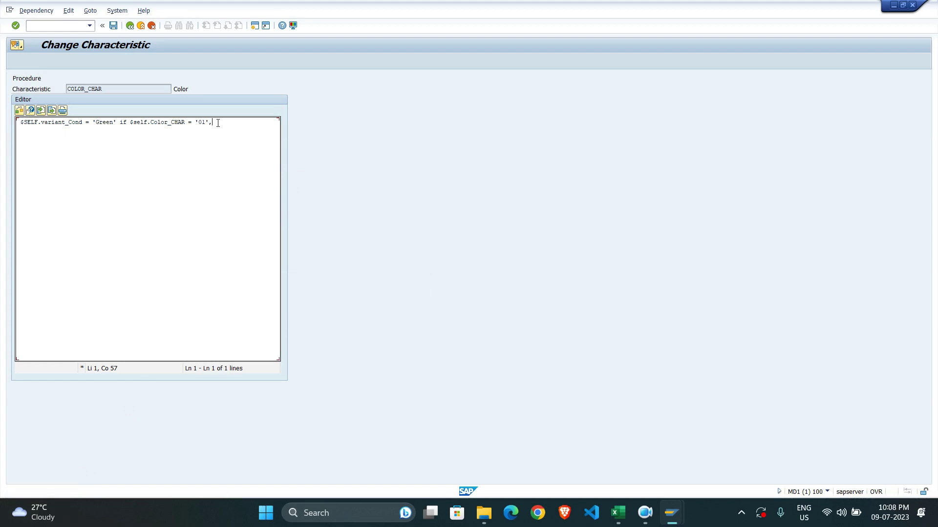
- Duplicate the complete Green statement onto a second line of the procedure and switch the editor to insert mode
left_click_drag(215, 122, 16, 130)
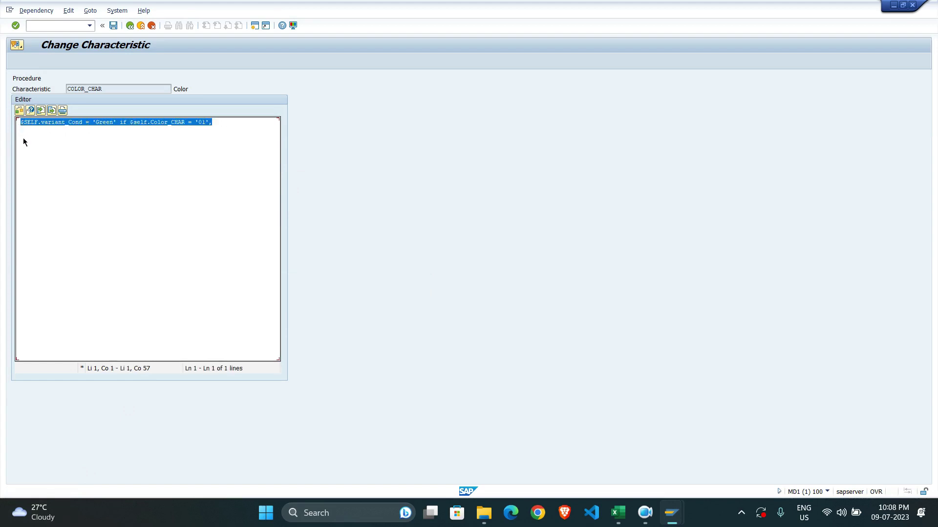
left_click(24, 135)
left_click(214, 123)
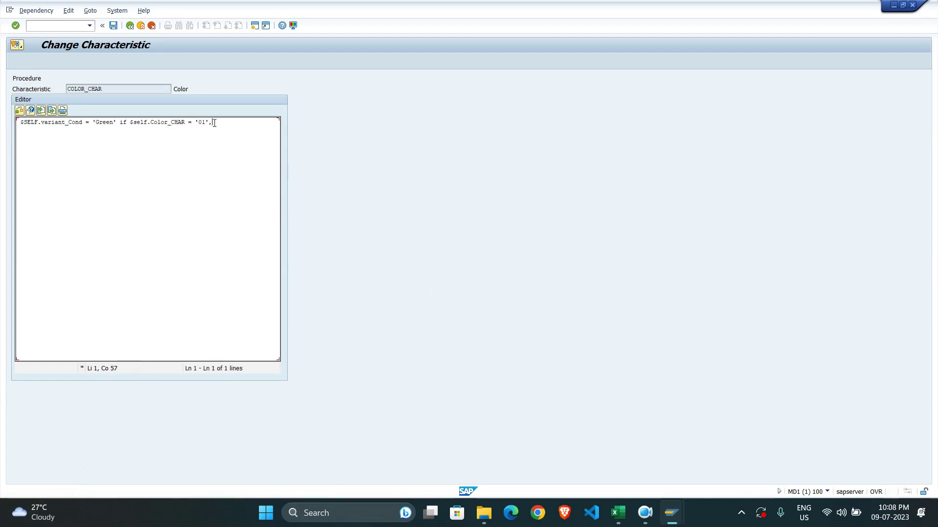
key("Return")
key("ctrl+v")
key("Insert")
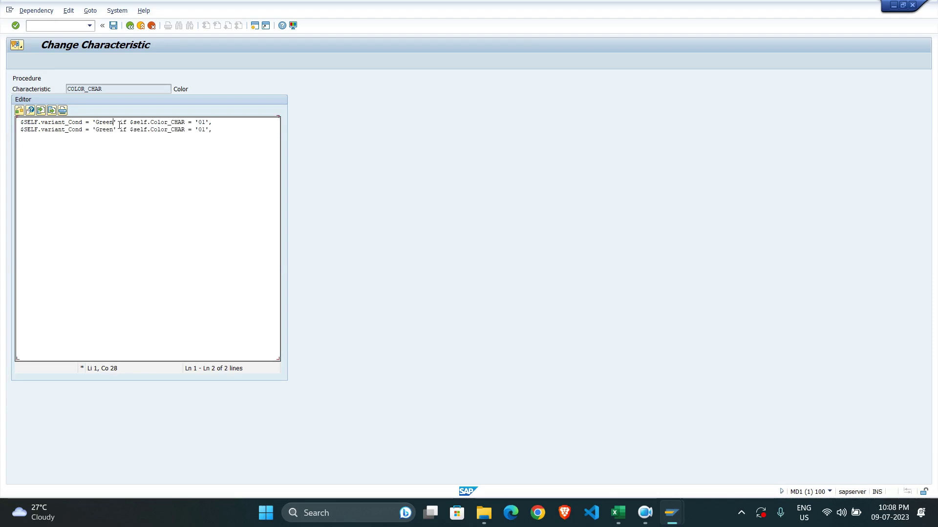
- Change the second procedure line to assign 'Yellow' if $self.Color_CHAR = '02'
left_click(113, 128)
key("BackSpace")
key("BackSpace")
key("BackSpace")
key("BackSpace")
key("BackSpace")
type("Yellow")
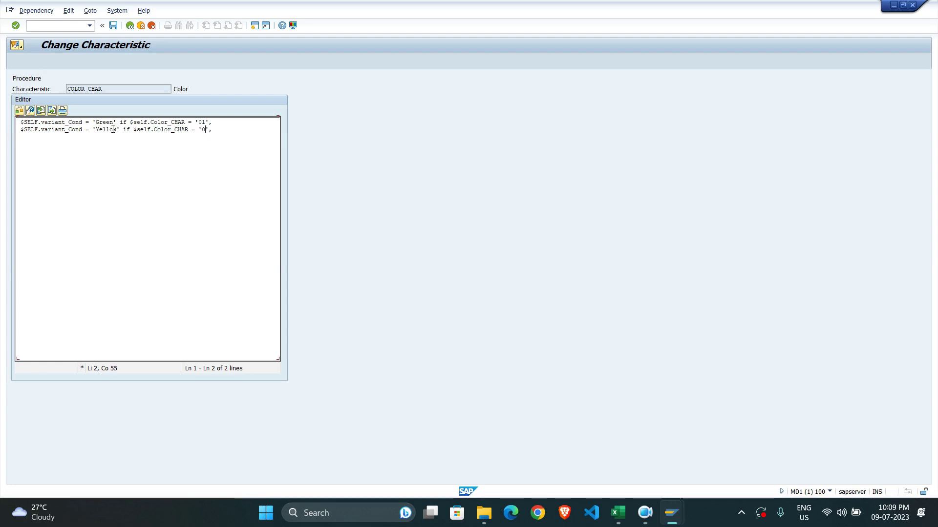
type("2")
- Add a third copy of the statement that assigns 'Blue' if $self.Color_CHAR = '03', checking the color name in the Excel sheet
left_click(220, 130)
key("ctrl+v")
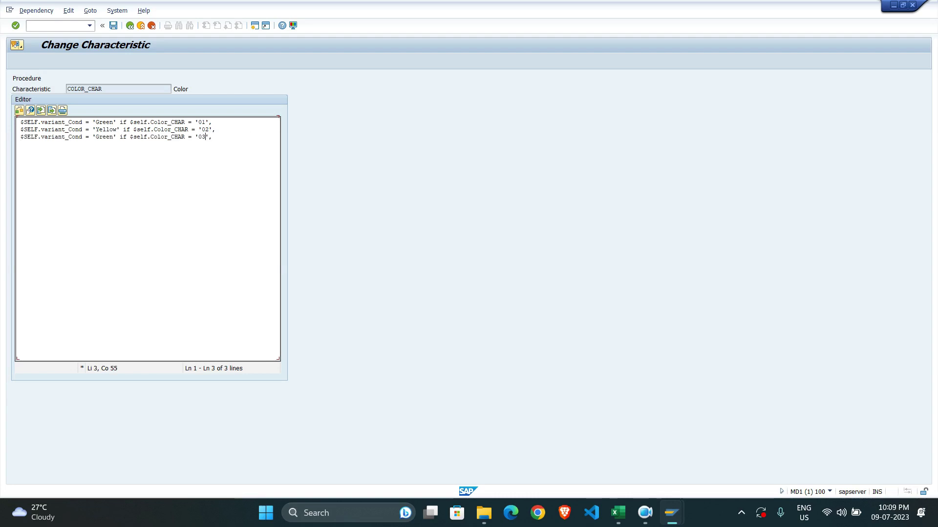
key("alt+Tab")
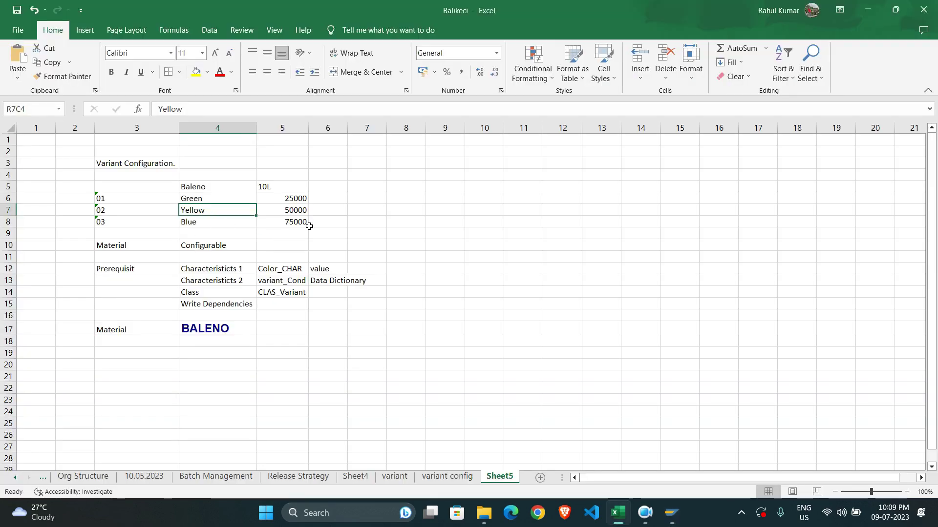
key("alt+Tab")
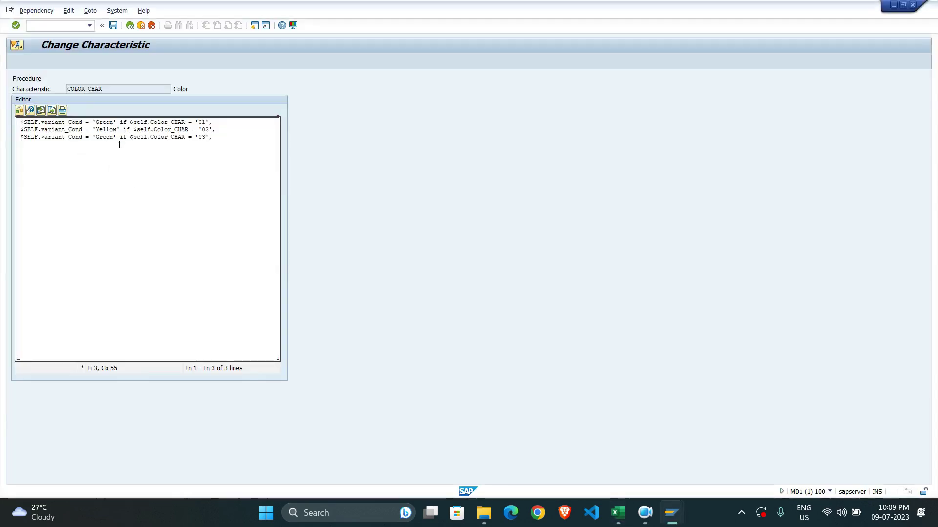
left_click(114, 138)
key("BackSpace")
key("BackSpace")
key("BackSpace")
key("BackSpace")
key("BackSpace")
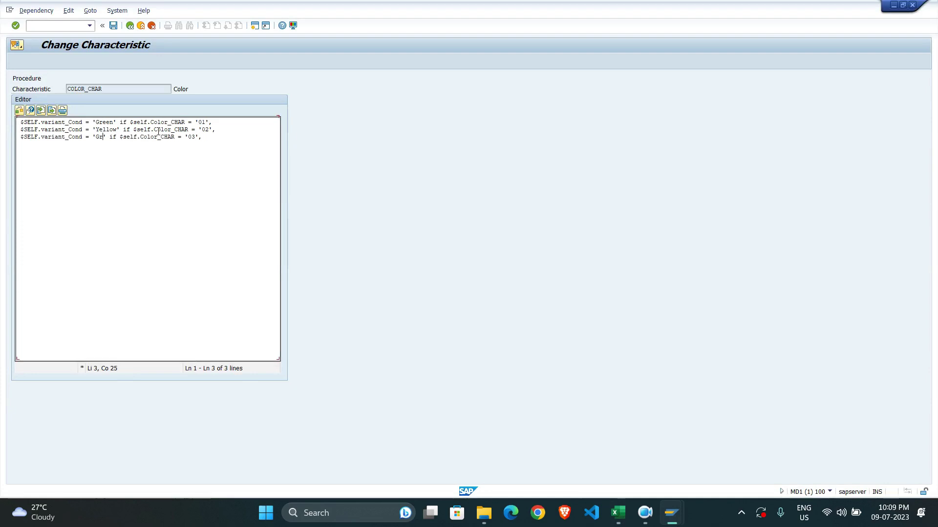
type("Blue")
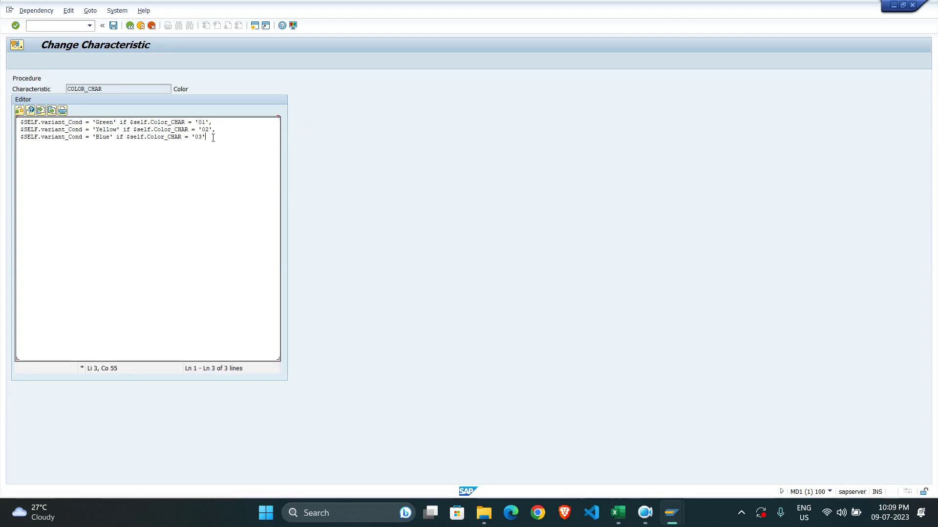
- End the Blue line with a period instead of a comma and check the procedure's syntax
key("BackSpace")
type(".")
left_click(28, 111)
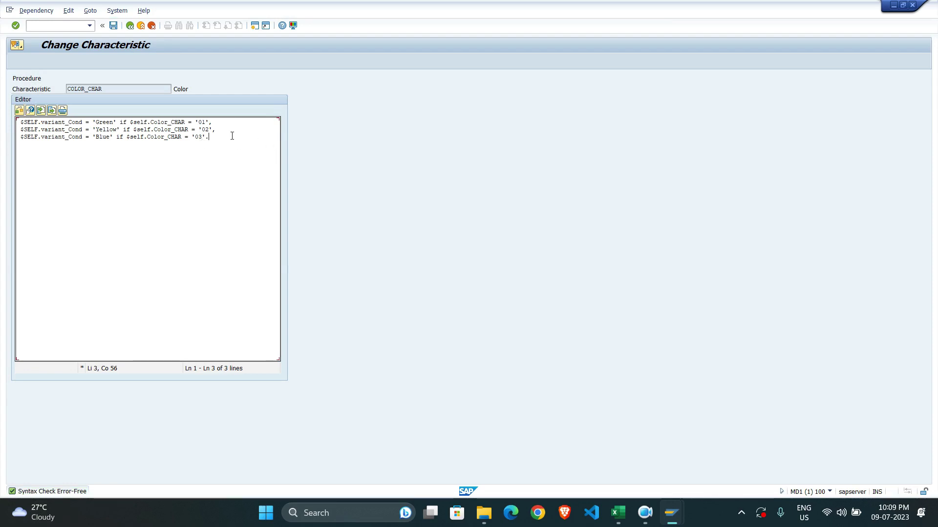
- Copy the three procedure lines into the Excel sheet starting at row 12, column 10, and save the workbook
left_click_drag(232, 136, 2, 121)
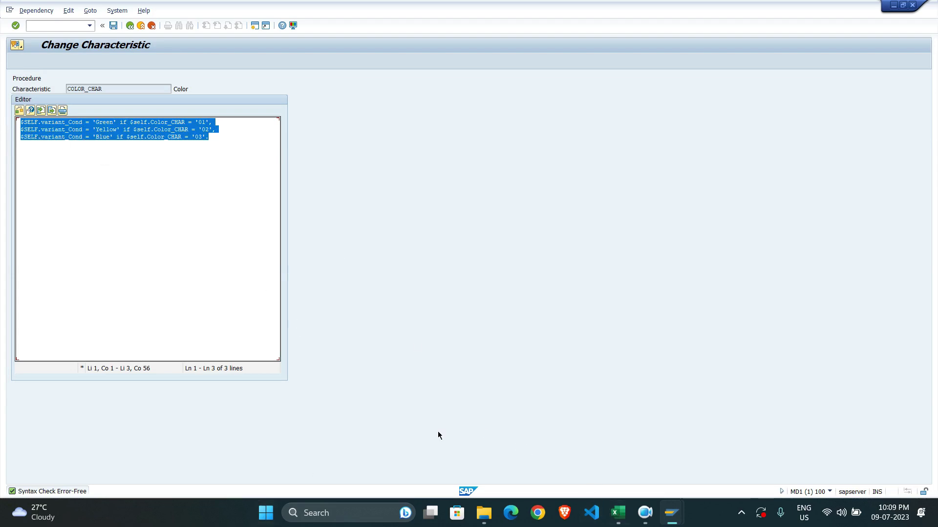
left_click(618, 513)
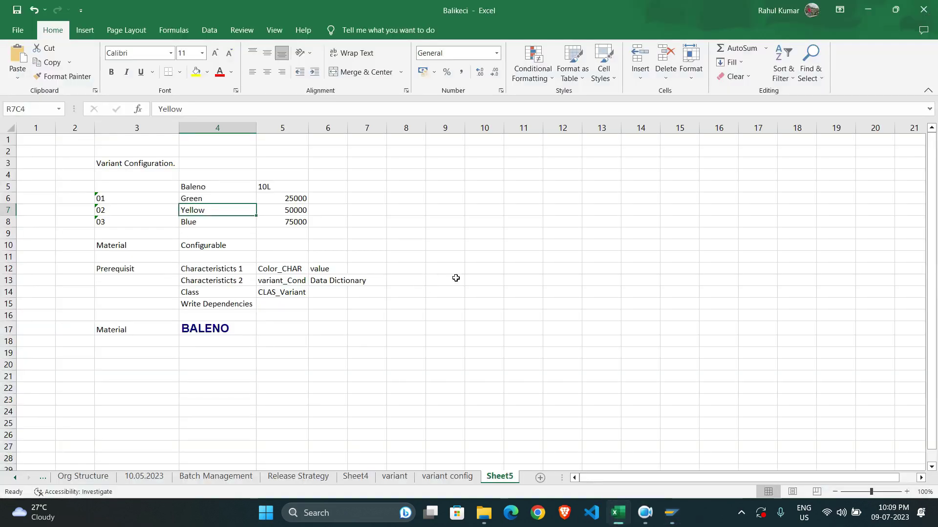
left_click(482, 269)
key("ctrl+v")
key("ctrl+s")
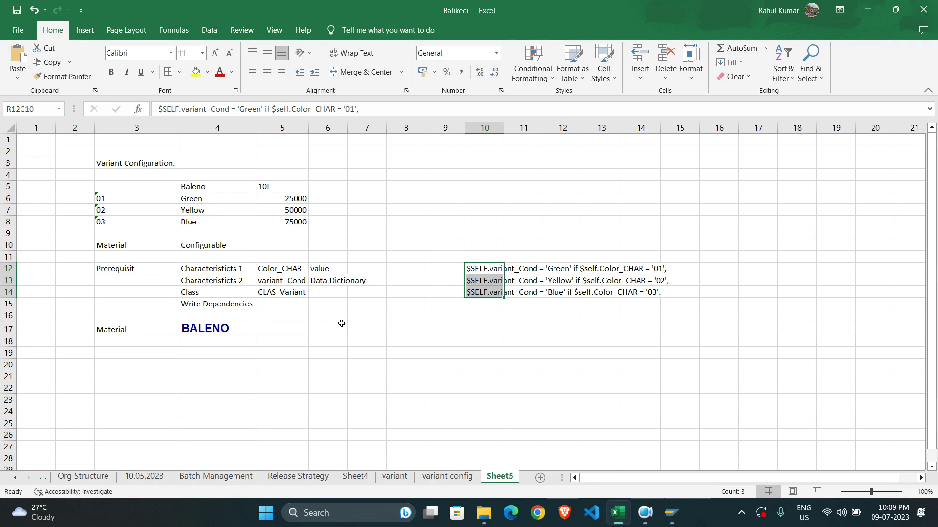
- Save the SAP procedure and the COLOR_CHAR characteristic, copying variant_Cond from the Excel sheet before exiting the characteristic
key("alt+Tab")
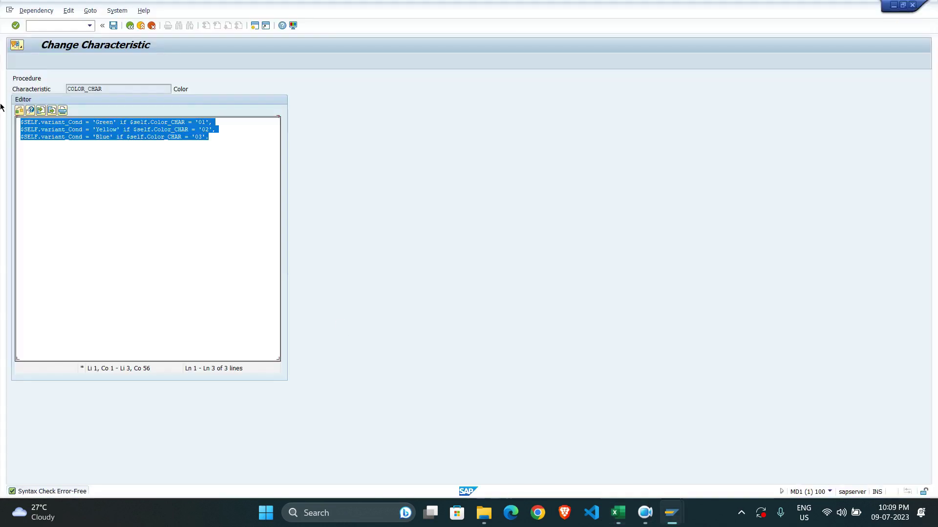
left_click(113, 27)
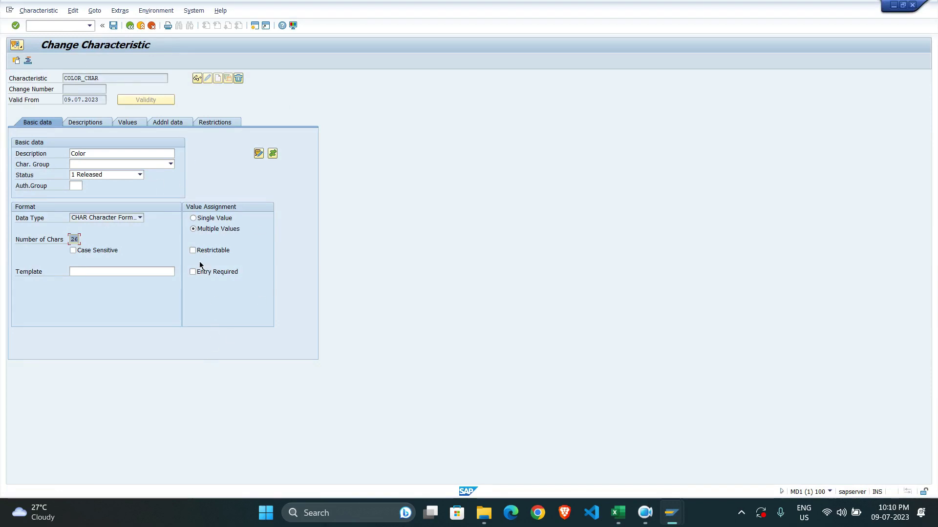
left_click(618, 513)
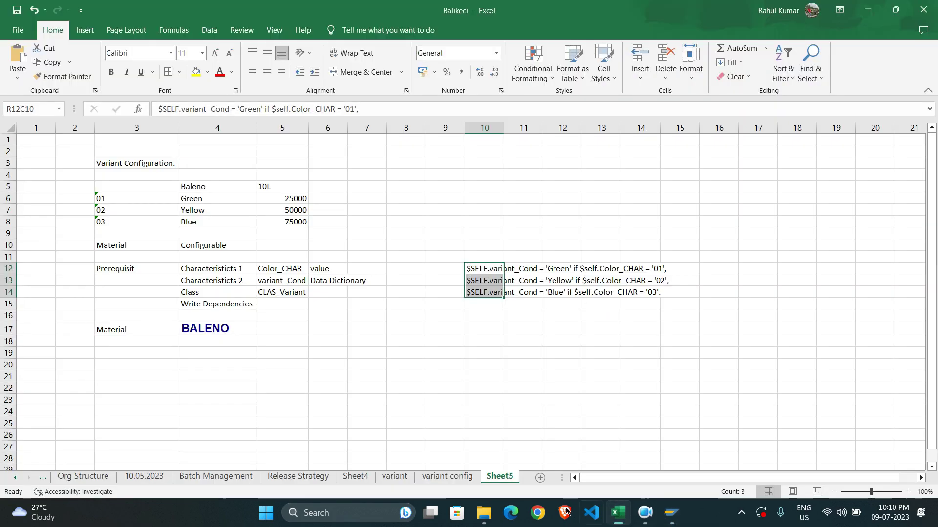
left_click(292, 281)
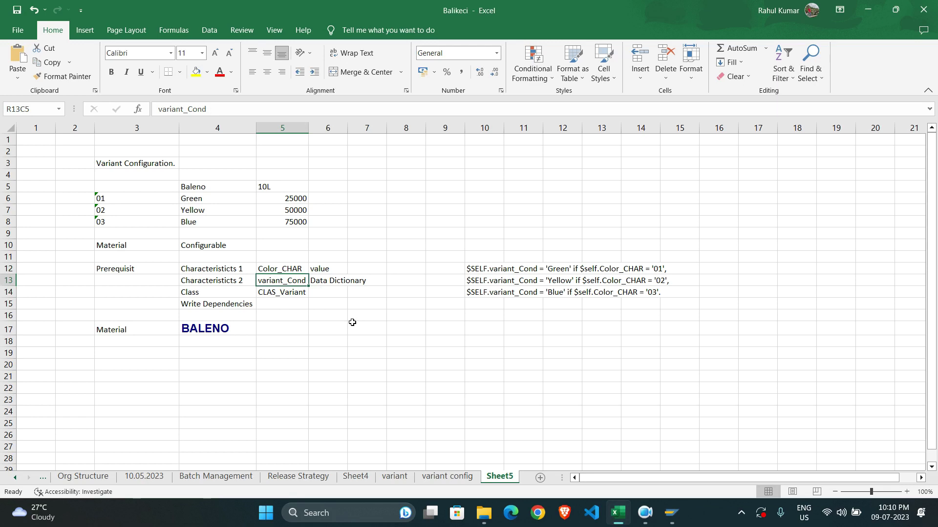
key("ctrl+c")
key("alt+Tab")
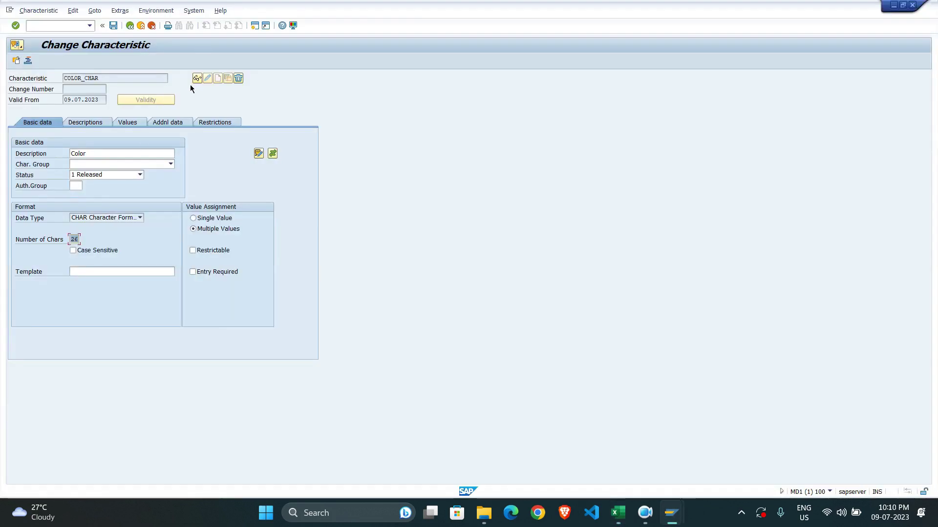
left_click(131, 26)
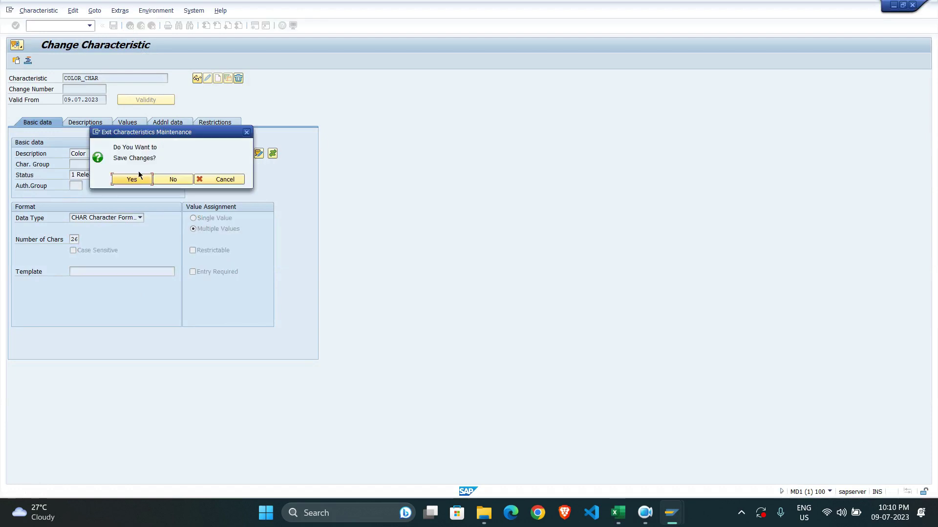
left_click(133, 183)
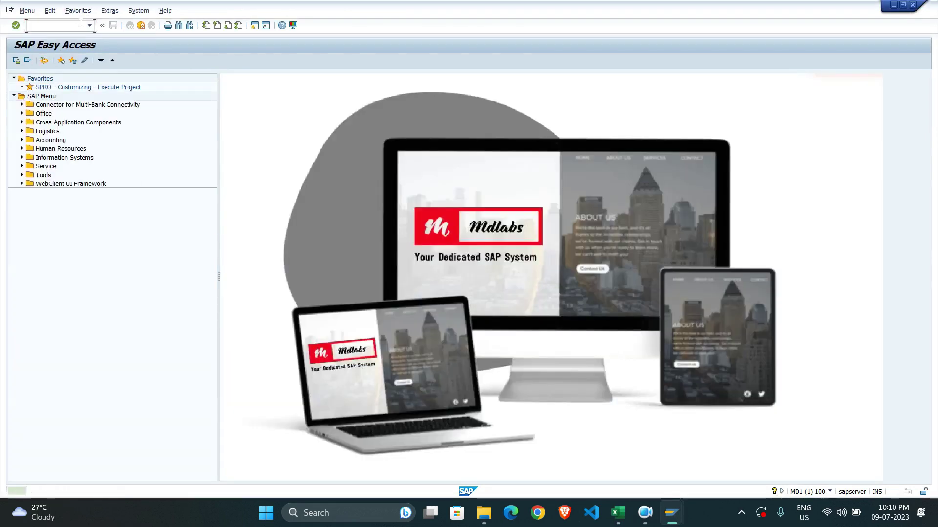
- Run transaction ct04 and open the copied characteristic variant_Cond for changing
type("ct04")
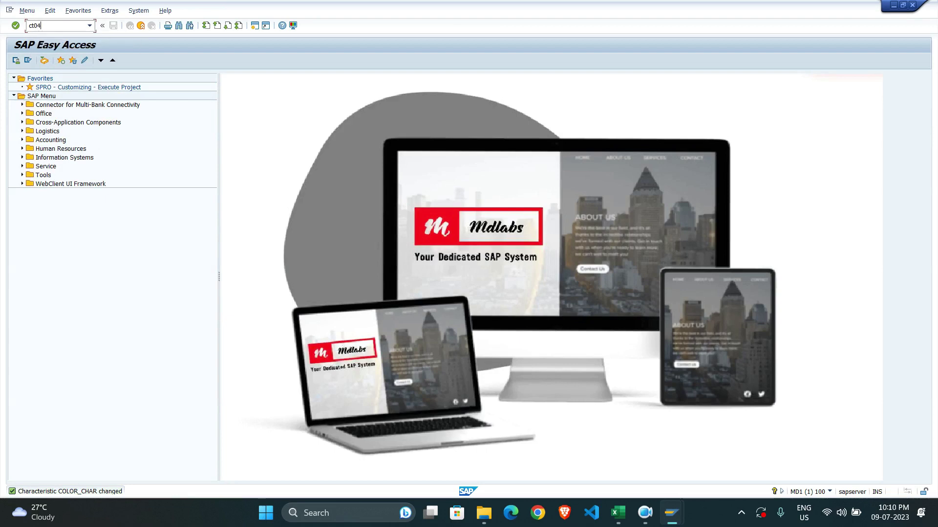
key("Return")
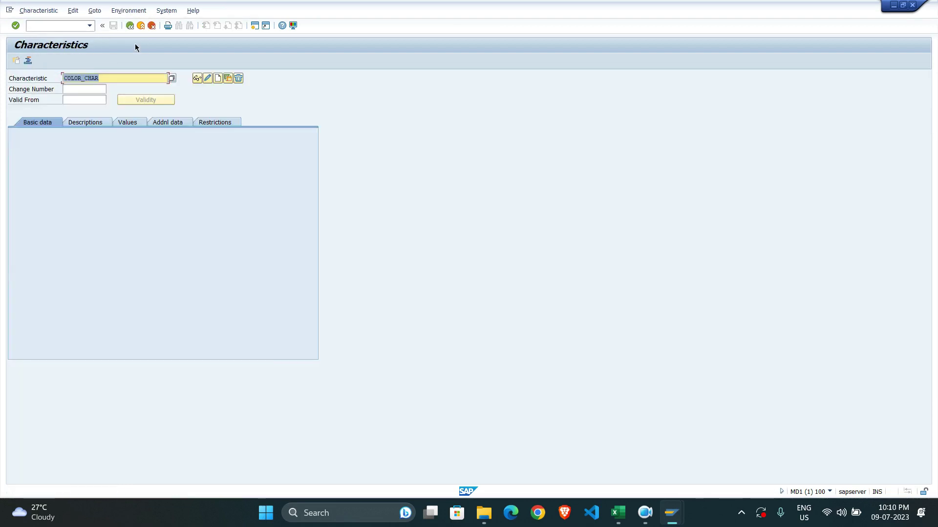
key("ctrl+v")
key("Return")
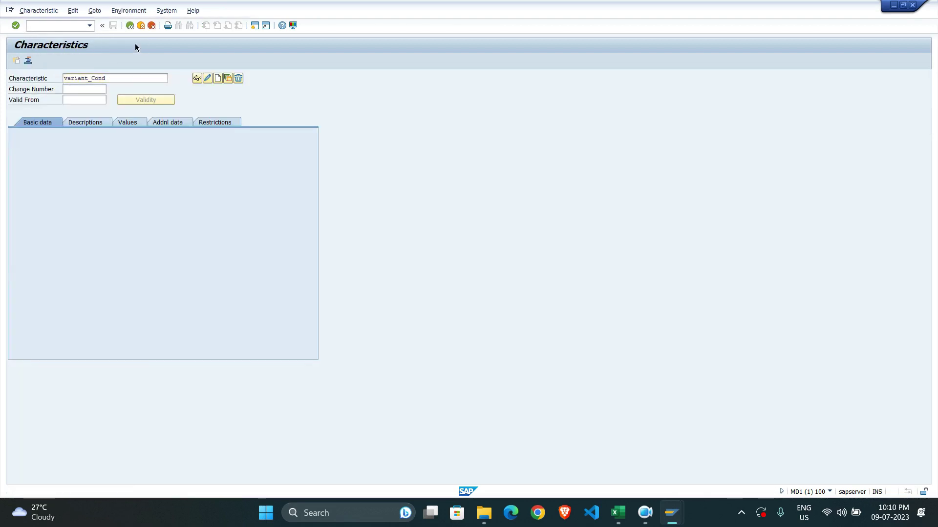
- Open the object dependency editor for VARIANT_COND with Procedure as the dependency type
left_click(112, 15)
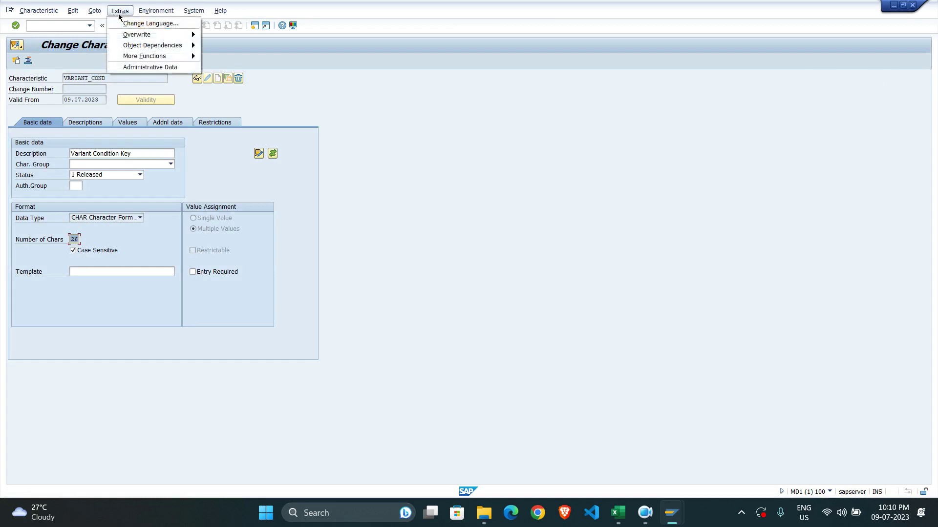
mouse_move(169, 46)
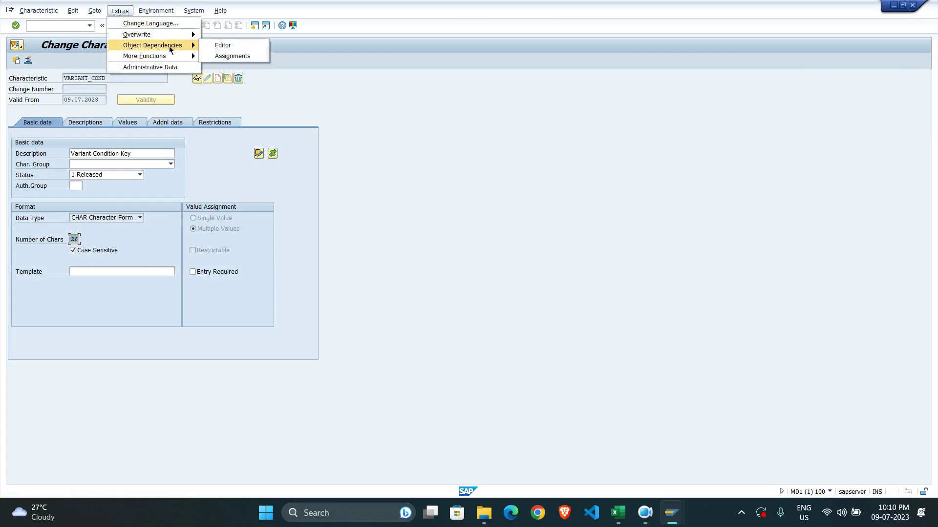
left_click(232, 45)
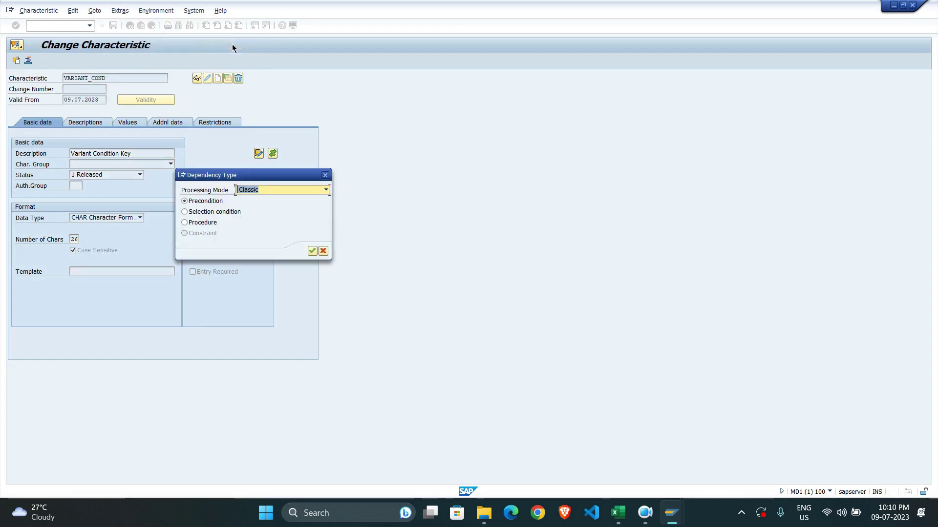
left_click(206, 225)
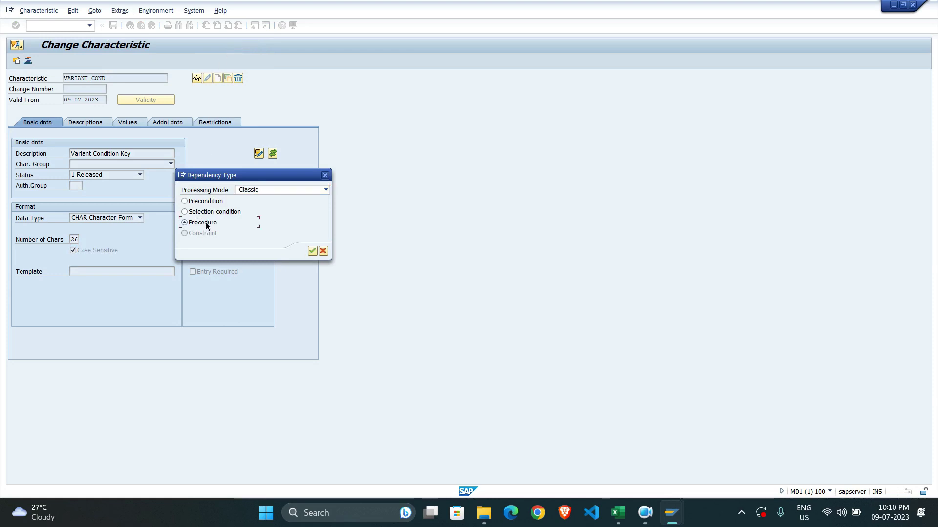
left_click(312, 250)
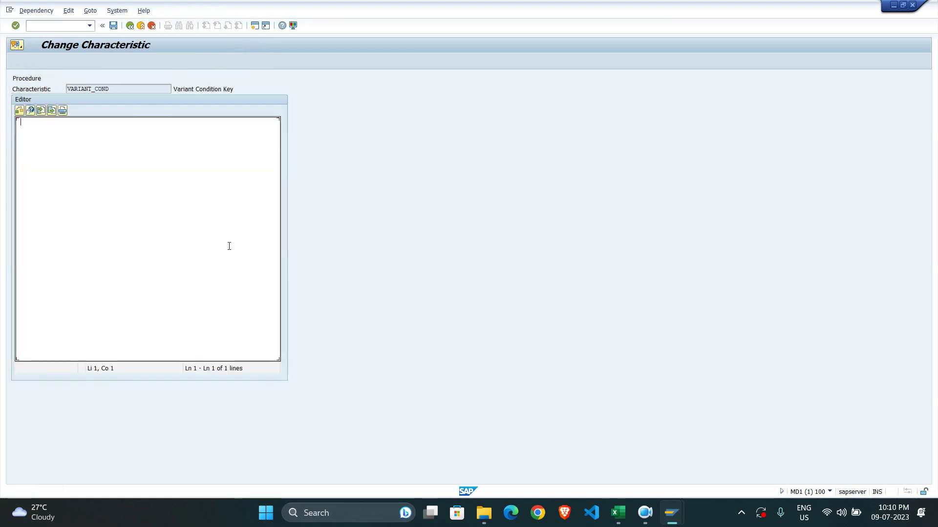
key("ctrl+v")
key("BackSpace")
key("BackSpace")
key("BackSpace")
key("BackSpace")
key("BackSpace")
key("BackSpace")
key("BackSpace")
key("BackSpace")
key("BackSpace")
key("BackSpace")
key("BackSpace")
key("BackSpace")
- Copy the three saved procedure lines from the Excel sheet into the VARIANT_COND procedure editor in SAP
key("alt+Tab")
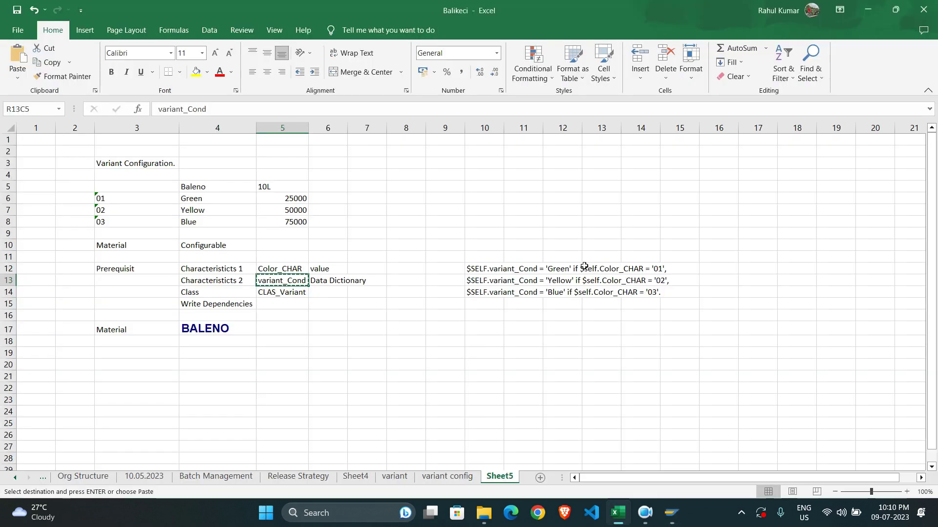
left_click(477, 270)
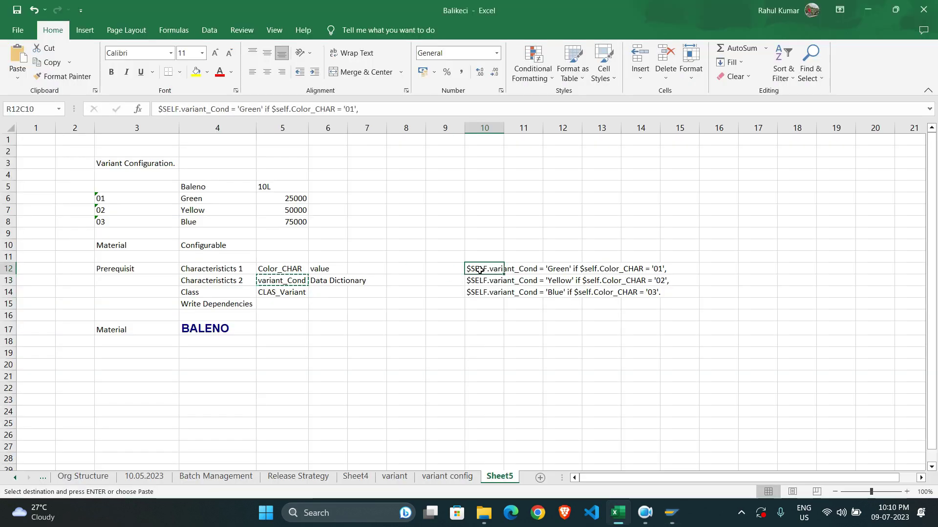
key("shift+Down")
key("shift+Down")
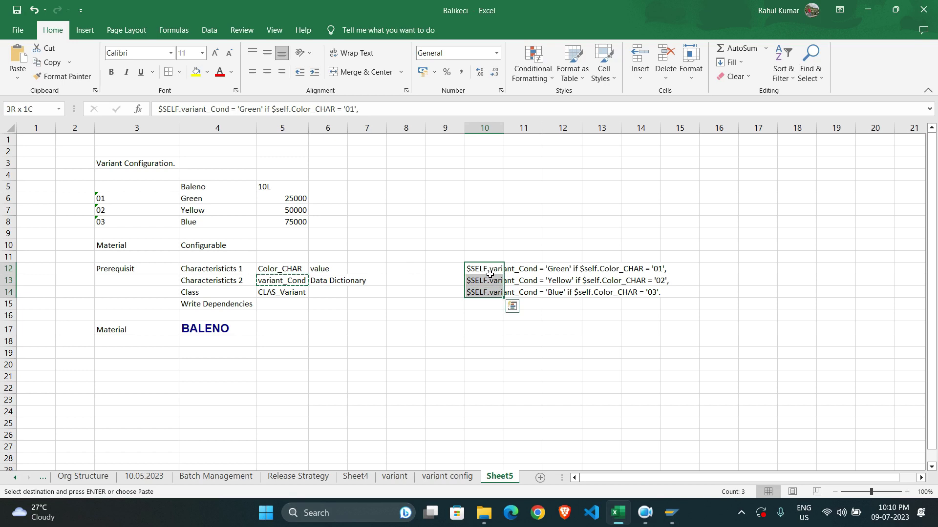
key("ctrl+c")
key("alt+Tab")
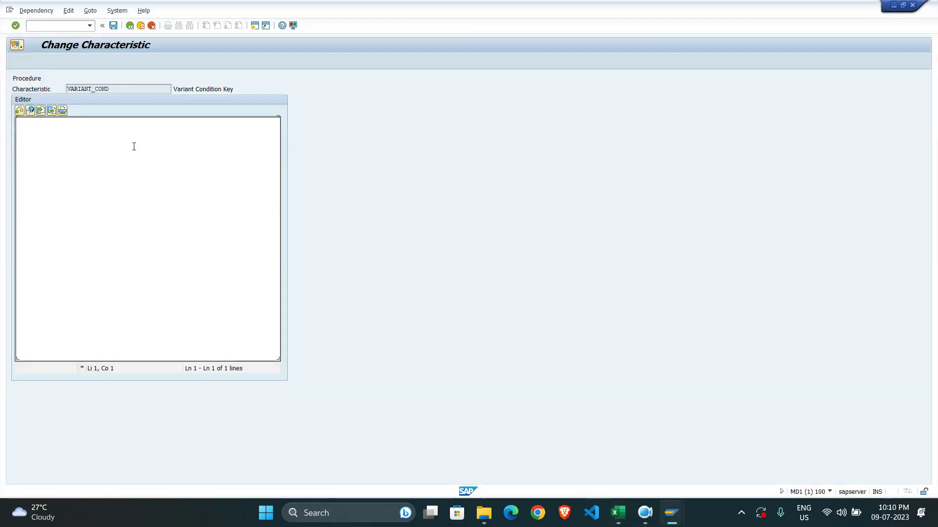
key("ctrl+v")
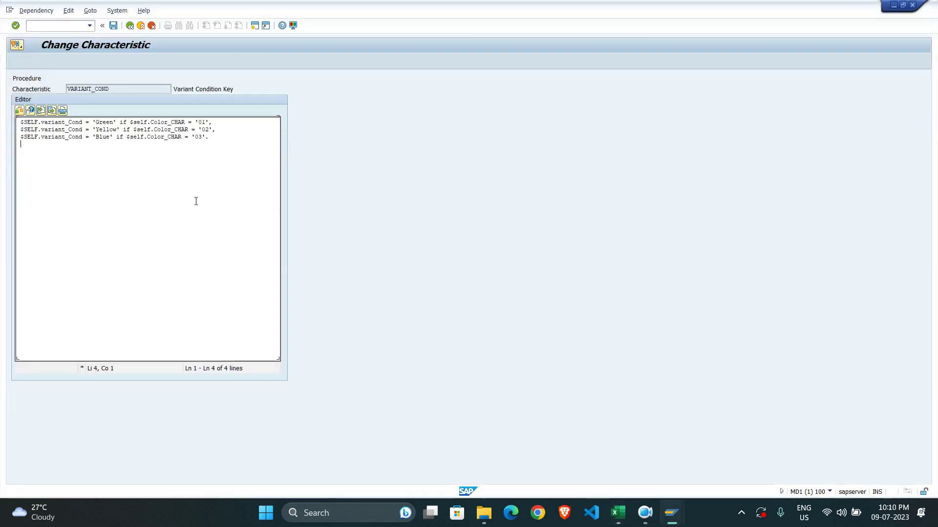
- Remove the empty last line from the VARIANT_COND procedure, check its syntax, and save the procedure and the characteristic
key("BackSpace")
left_click(19, 112)
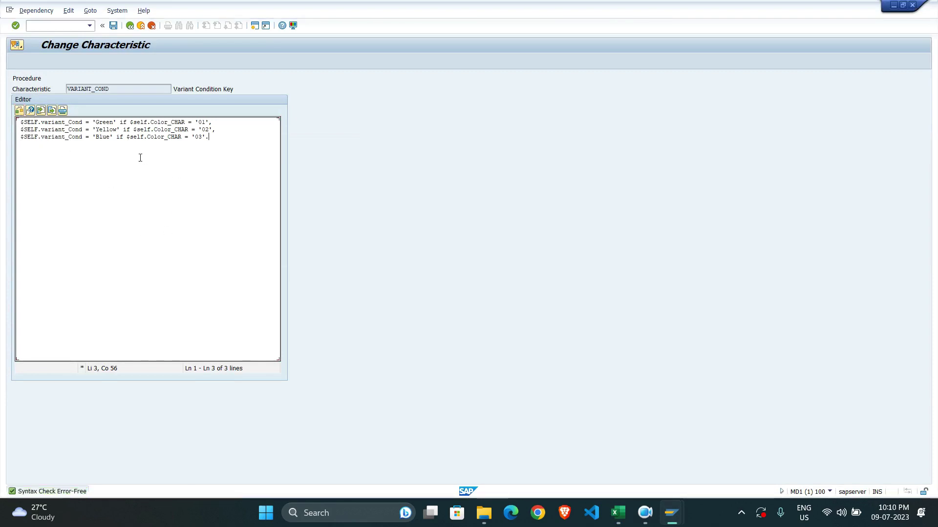
left_click(114, 25)
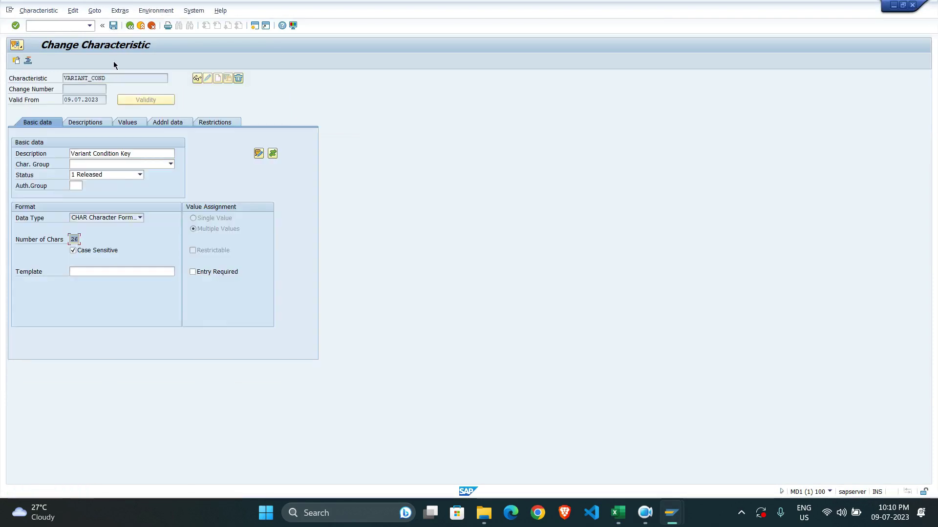
left_click(113, 25)
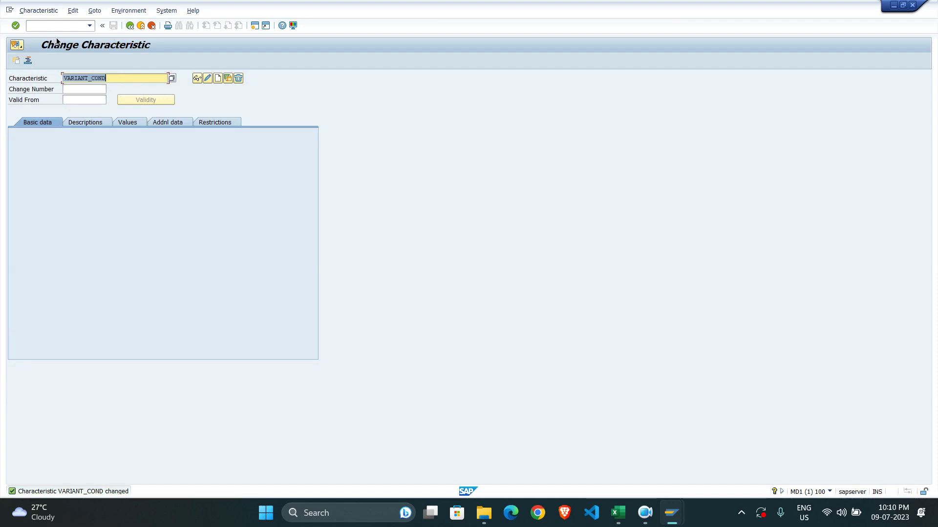
- Review the two characteristics, the class CLAS_Variant and the three procedure lines in the Excel sheet, then return to SAP
left_click(617, 513)
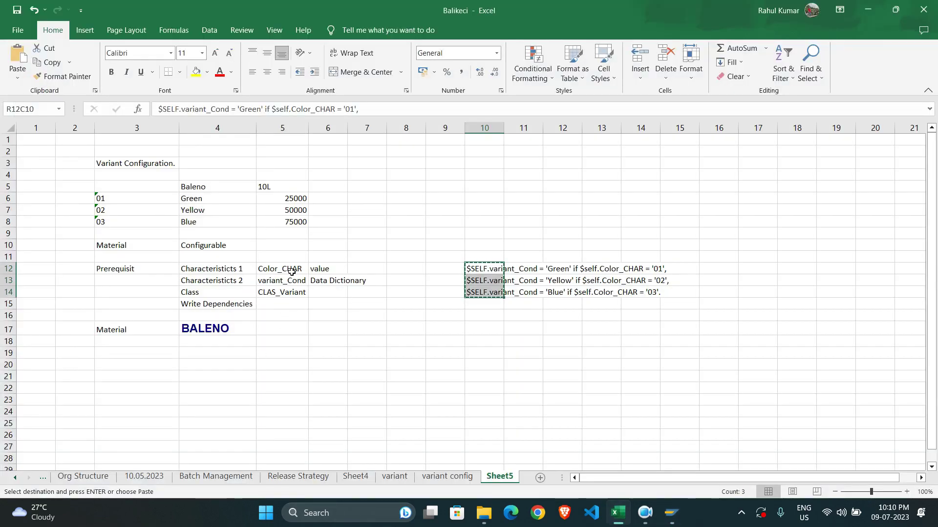
left_click_drag(291, 270, 292, 282)
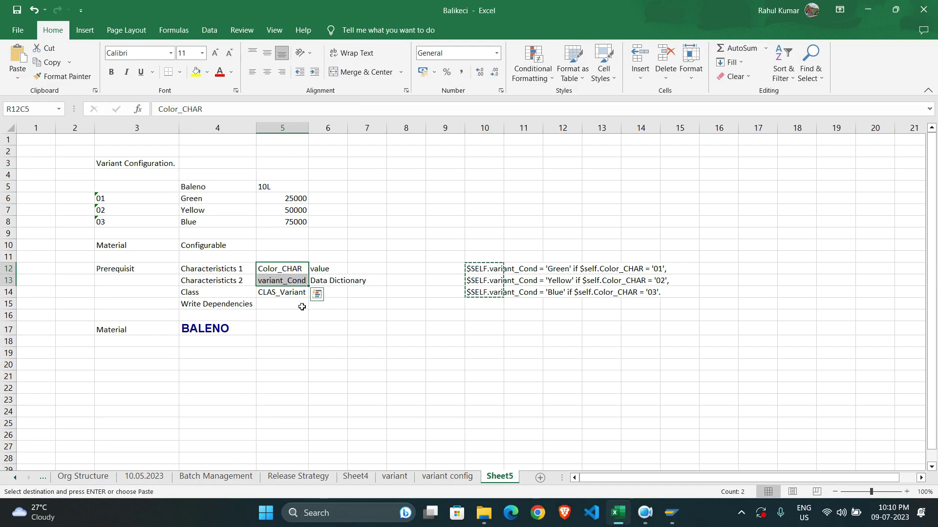
left_click(277, 292)
left_click_drag(292, 271, 292, 283)
left_click(286, 292)
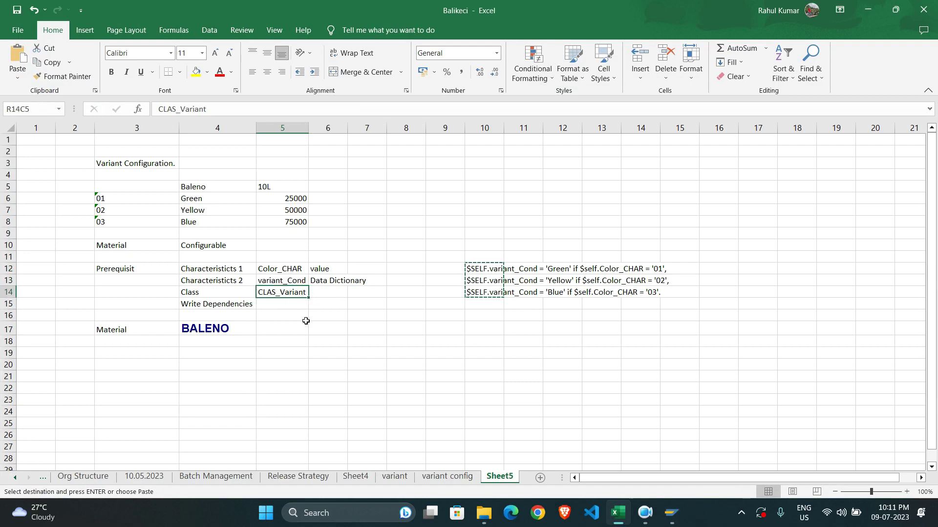
left_click_drag(481, 267, 486, 289)
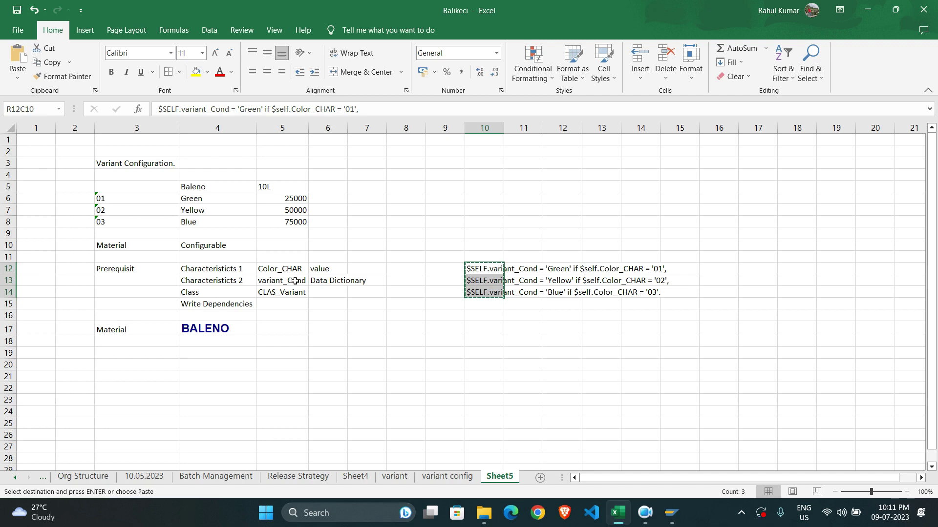
key("alt+Tab")
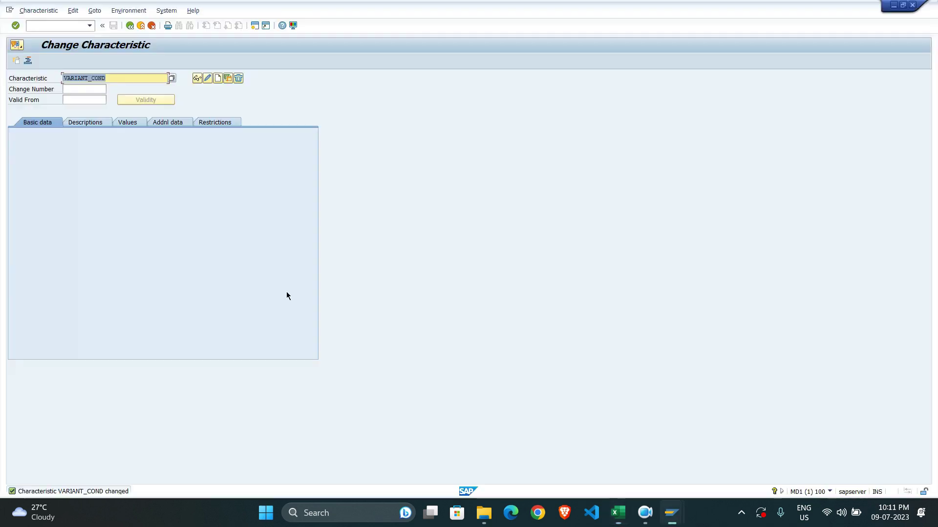
- Open the object dependency assignments of VARIANT_COND, set the procedure's sort number to 0002, and save the characteristic
key("Return")
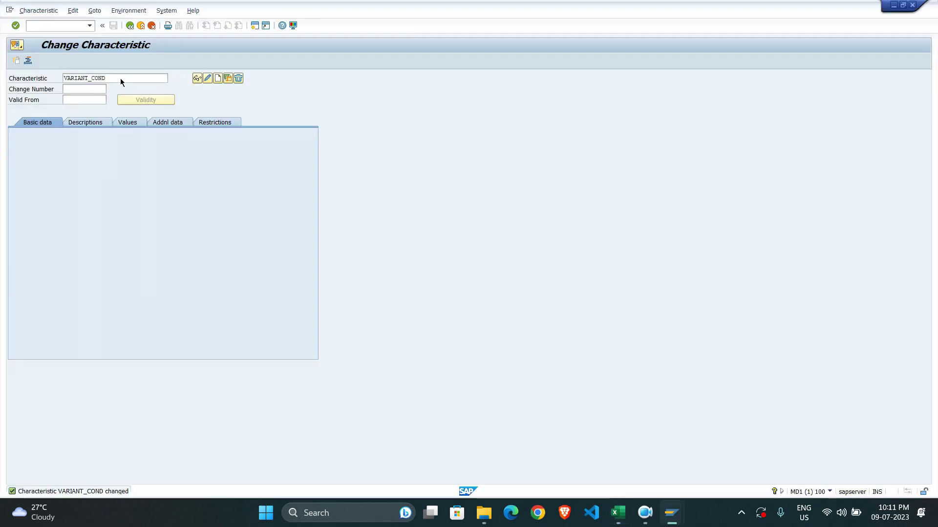
left_click(120, 10)
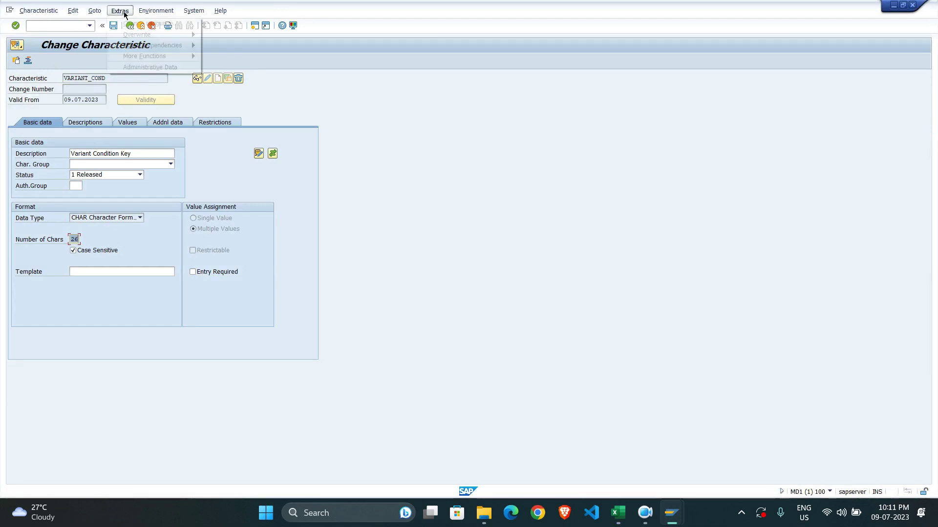
mouse_move(194, 46)
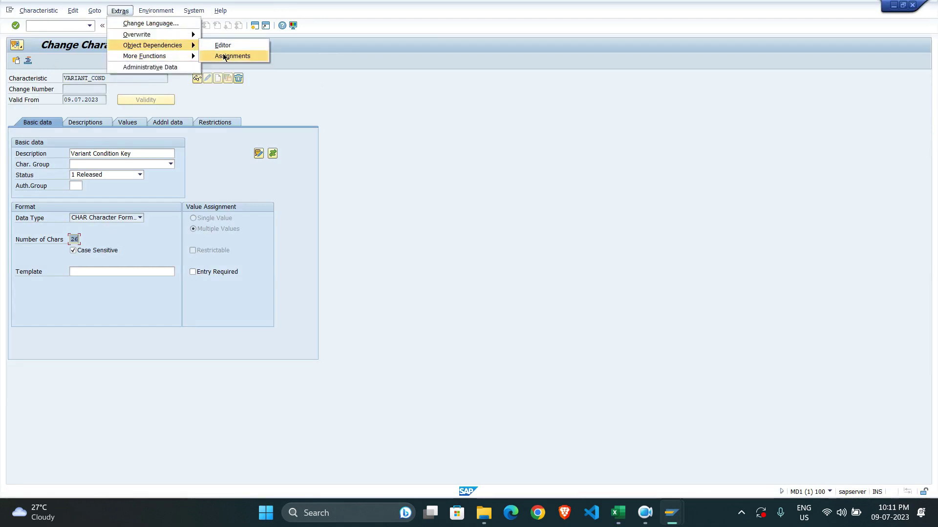
left_click(232, 55)
left_click(29, 120)
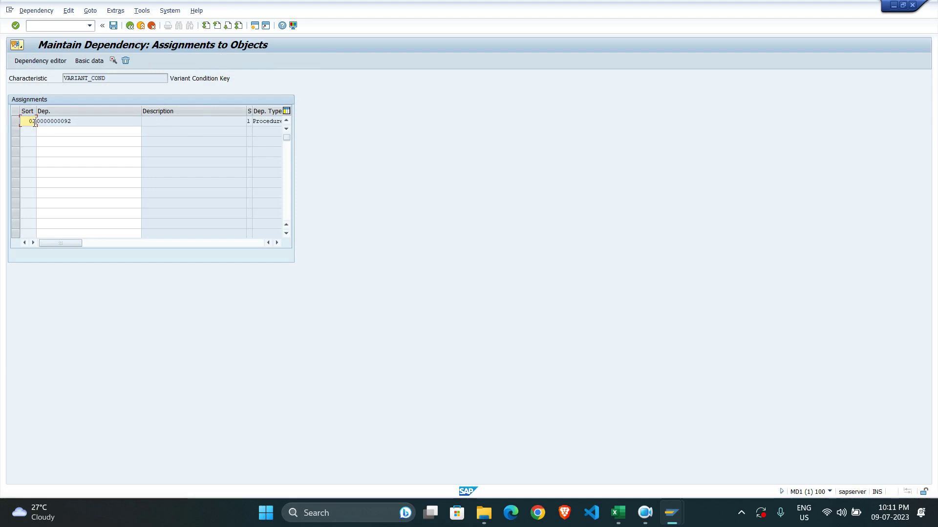
key("Return")
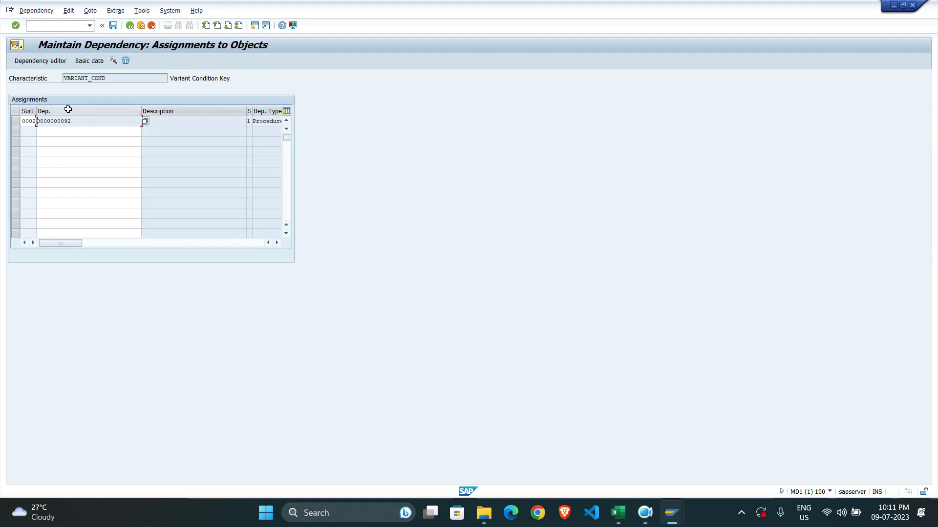
left_click(113, 25)
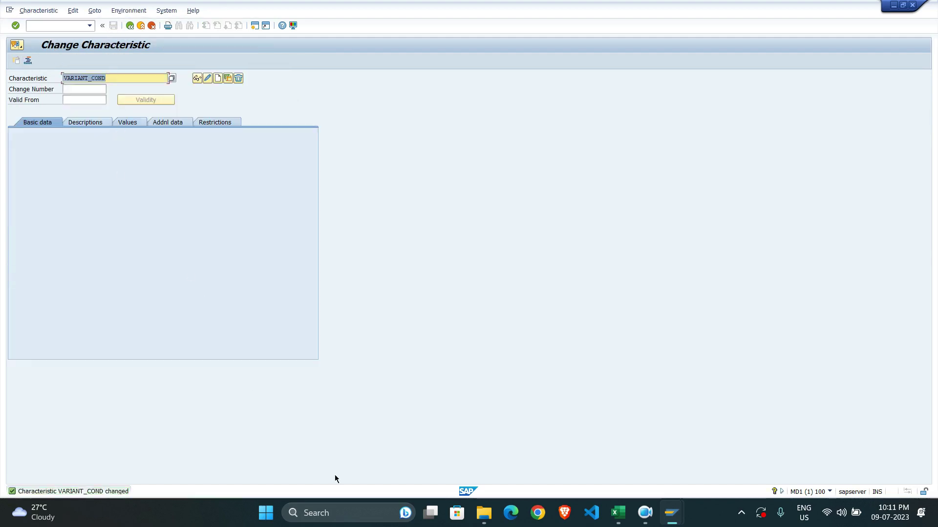
- Copy Color_CHAR from the Excel sheet into SAP and open that characteristic for changing
left_click(624, 509)
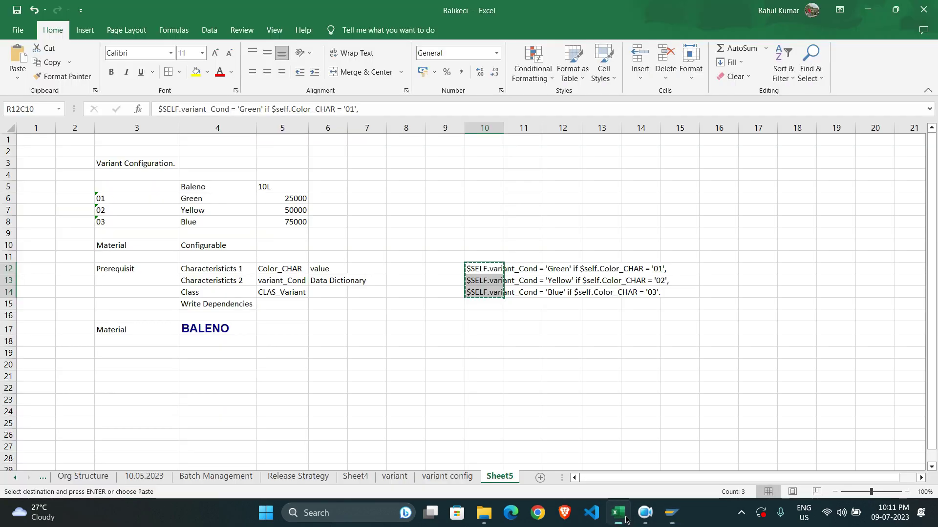
key("alt+Tab")
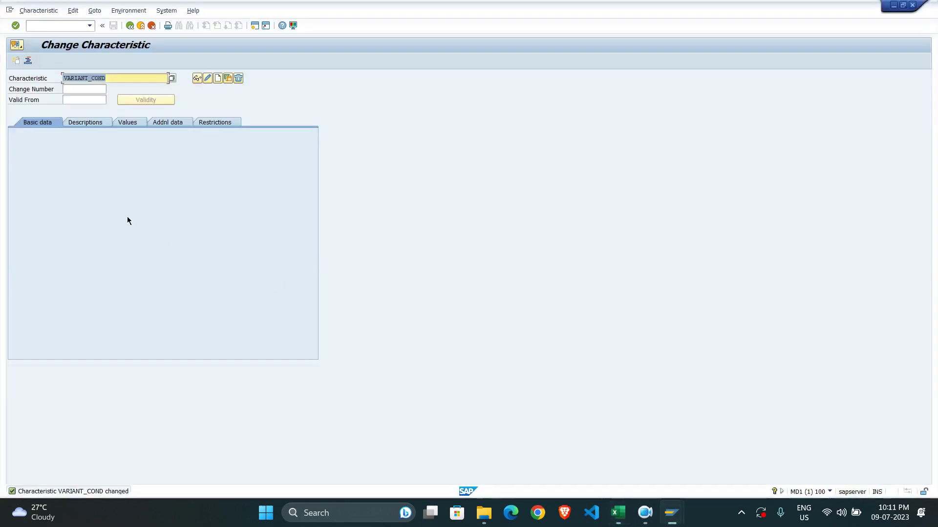
key("alt+Tab")
left_click(277, 269)
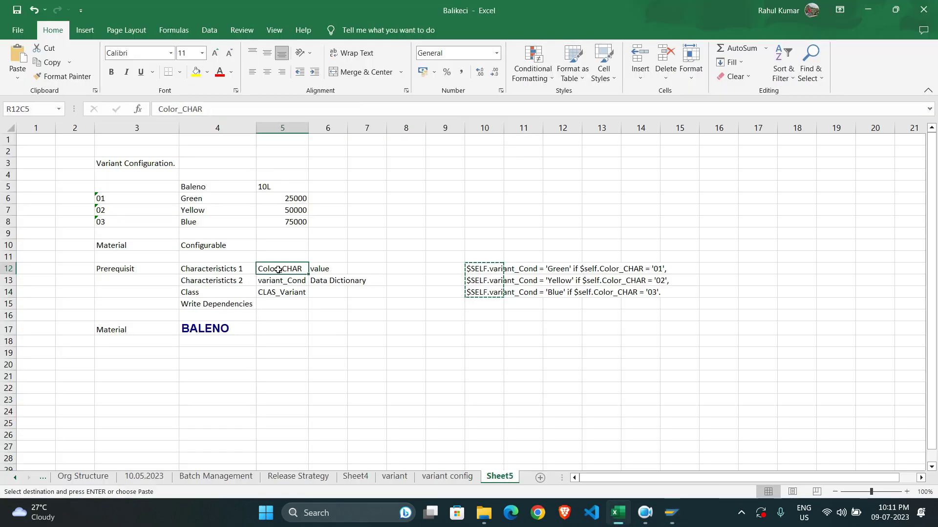
key("ctrl+c")
key("alt+Tab")
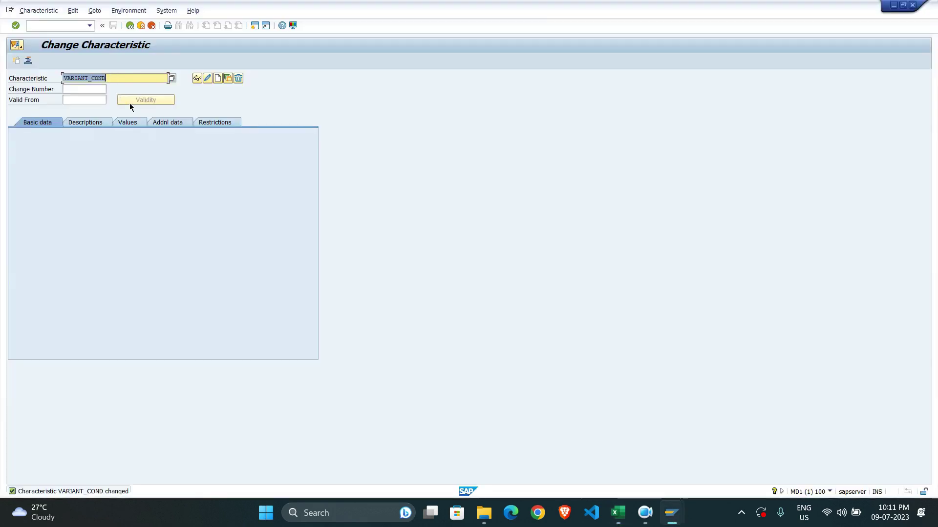
key("ctrl+v")
key("Return")
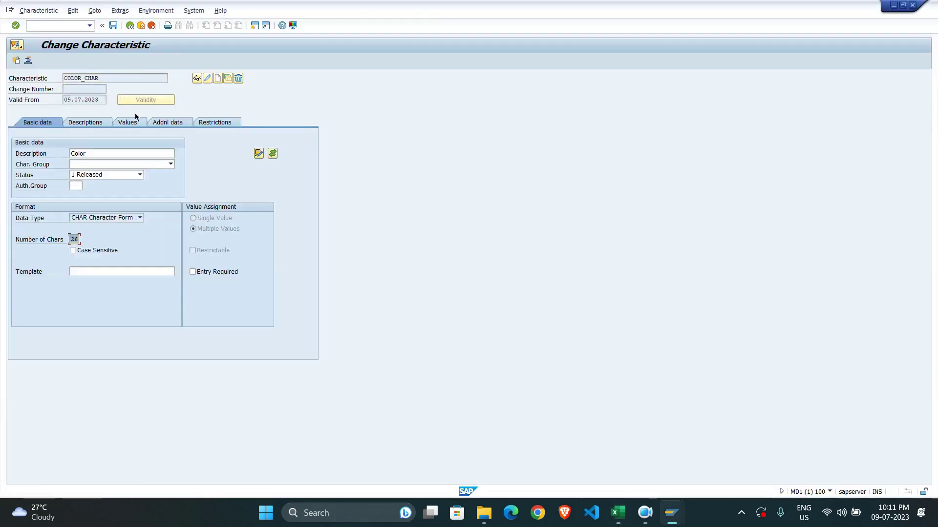
- Open the object dependency assignments of COLOR_CHAR, set the procedure's sort number to 02, and save the characteristic
left_click(120, 10)
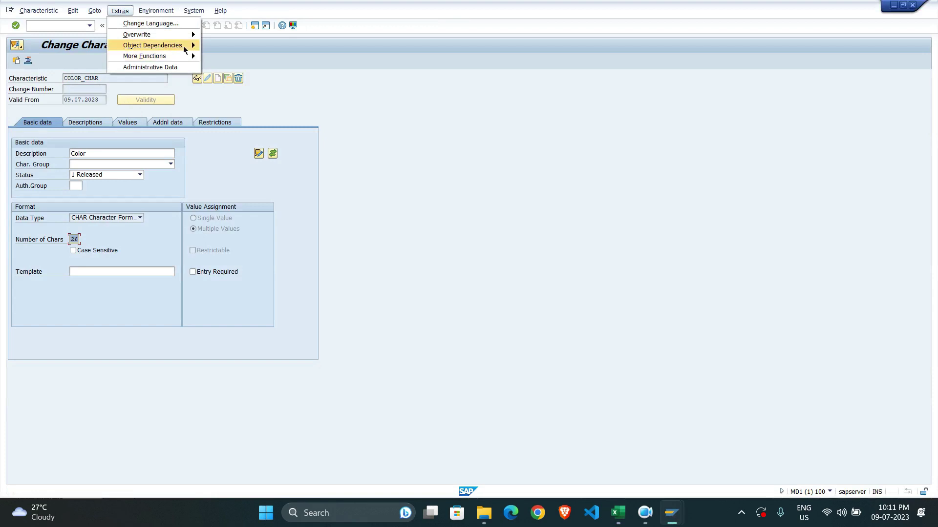
mouse_move(151, 45)
left_click(231, 57)
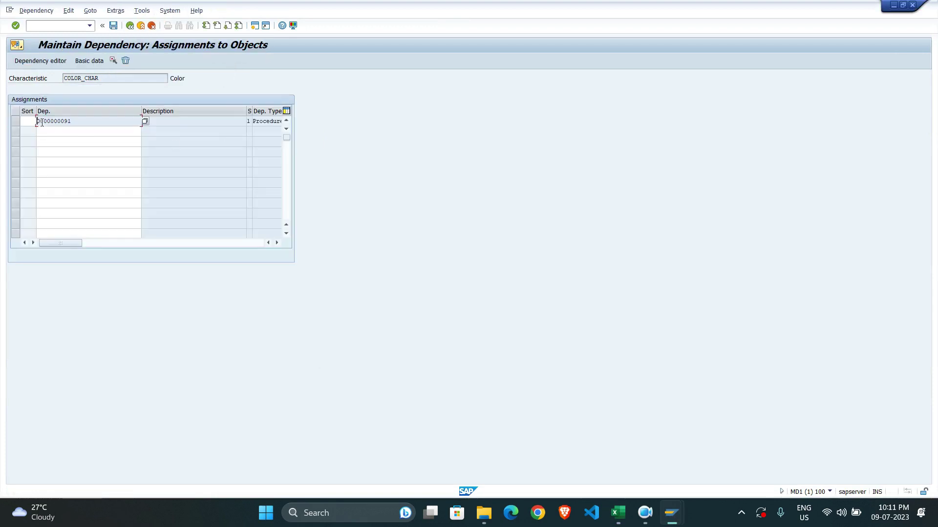
left_click(29, 121)
type("0002")
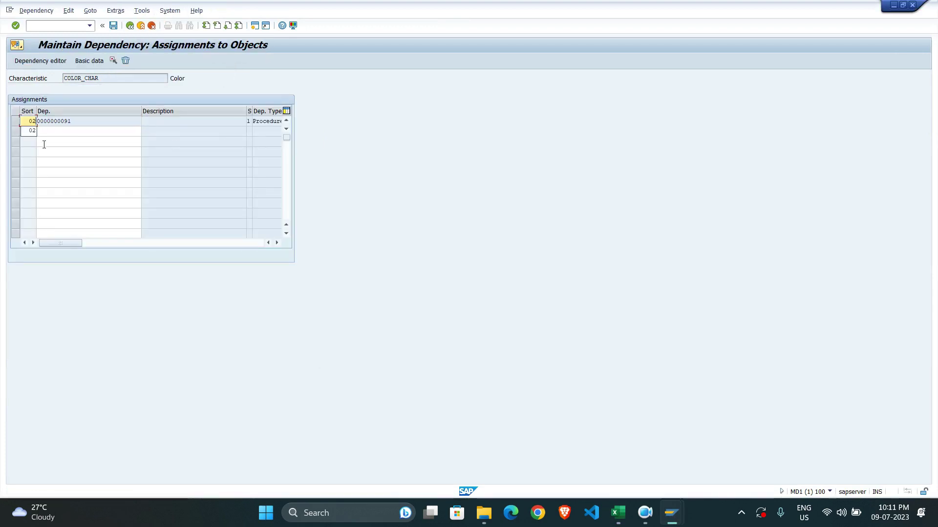
key("Tab")
left_click(116, 26)
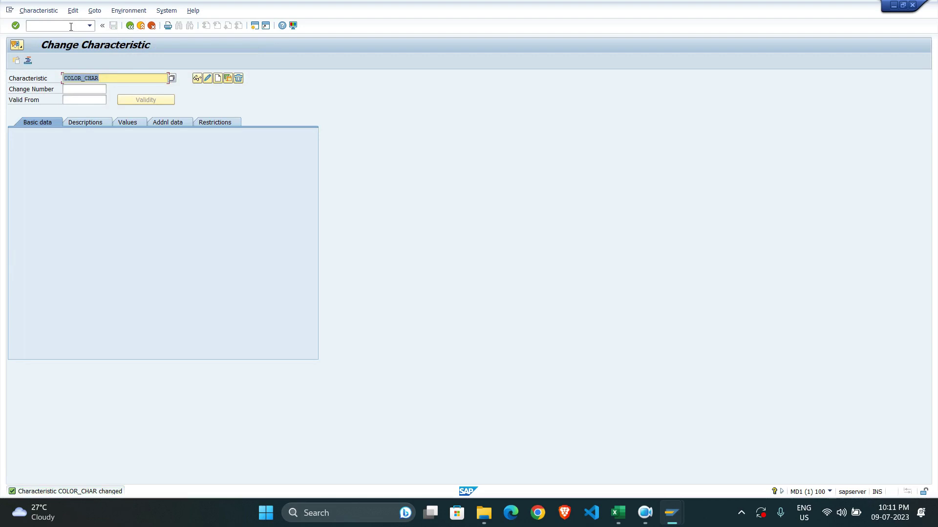
- Leave the characteristic, start a configuration profile for material BALENO, and choose class type 300 Variants in the first profile row
left_click(130, 26)
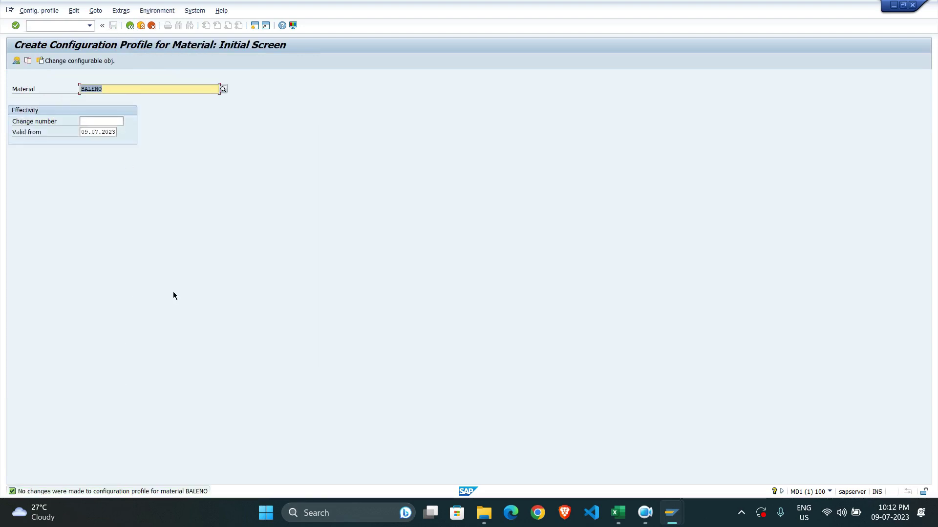
key("Return")
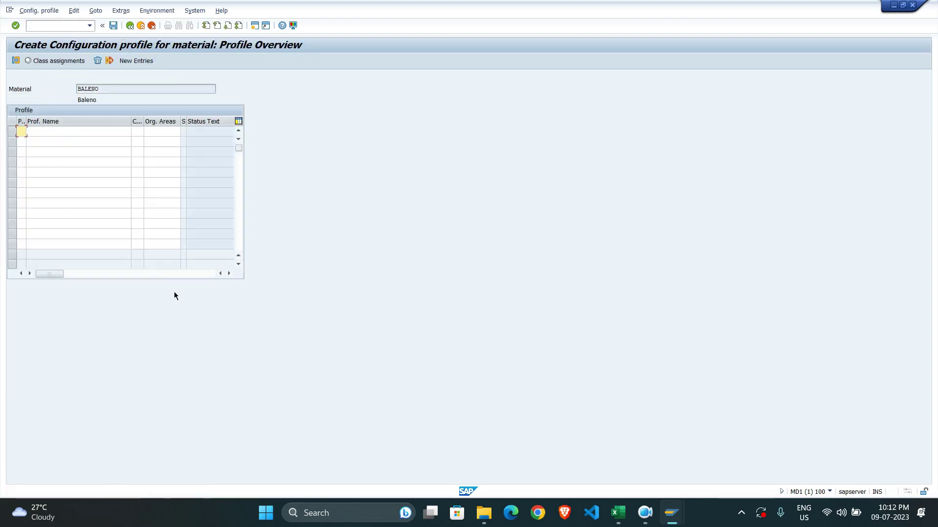
left_click(137, 132)
left_click(34, 130)
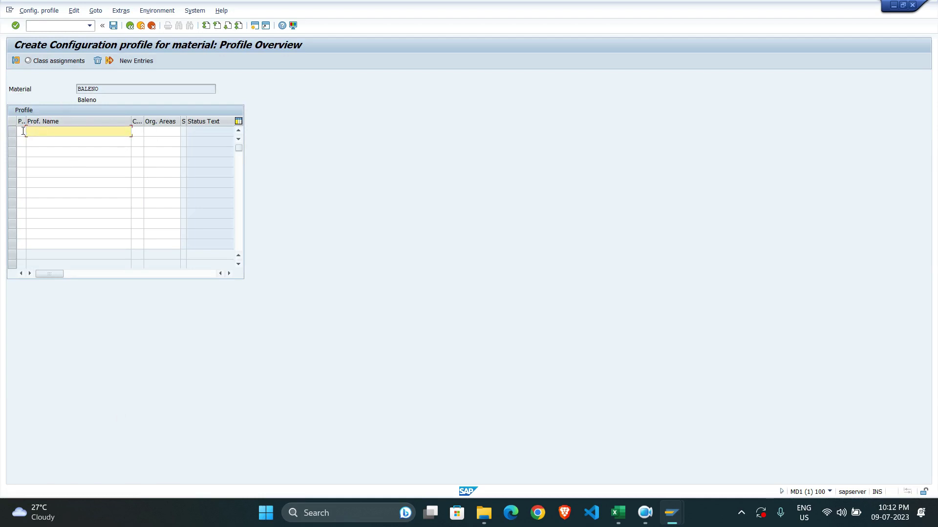
left_click(139, 131)
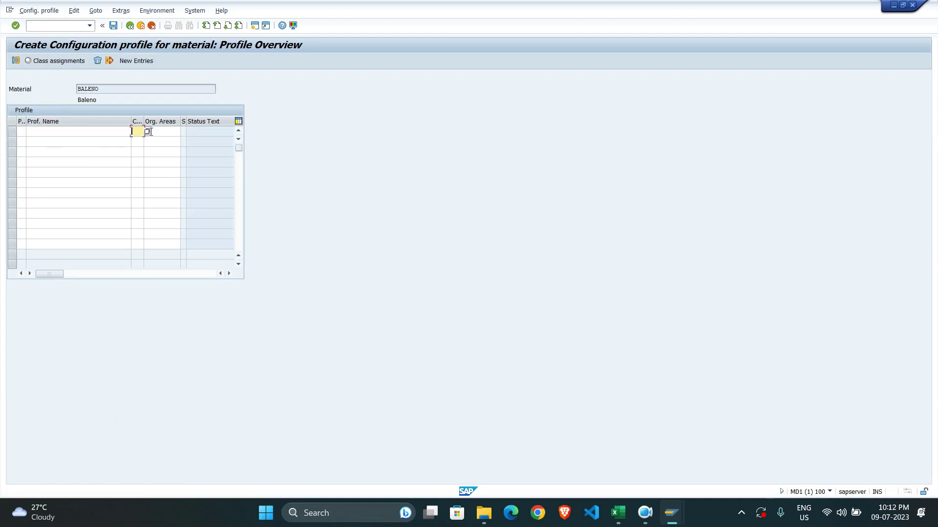
left_click(148, 132)
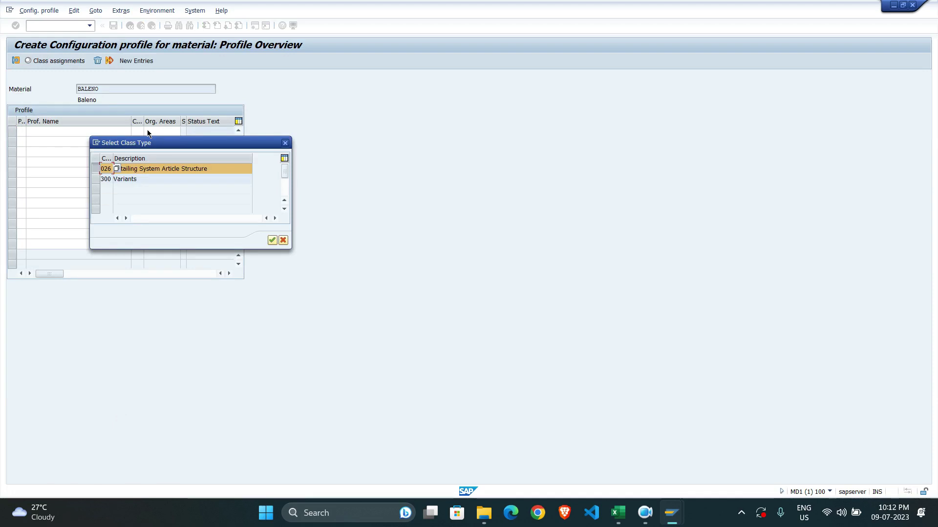
left_click(100, 180)
double_click(108, 179)
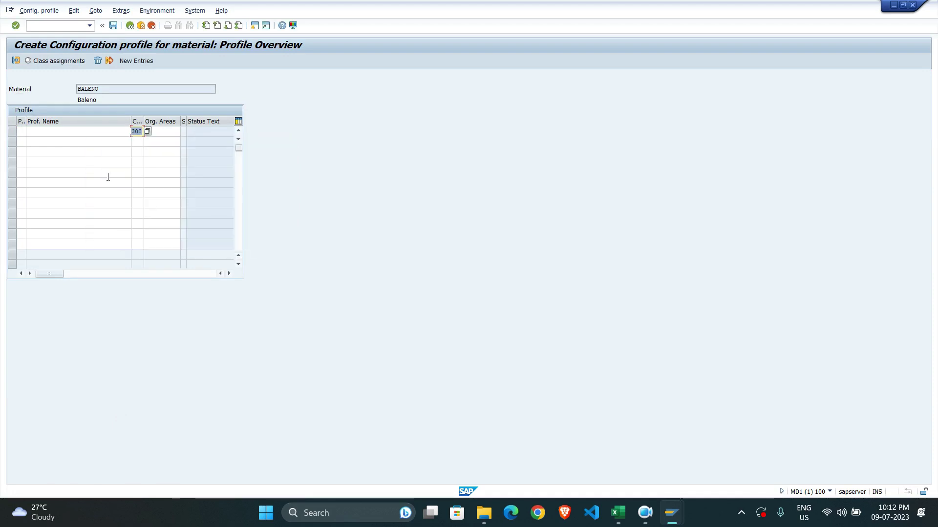
- Enter profile number 01 and profile name variant for the BALENO configuration profile
key("Return")
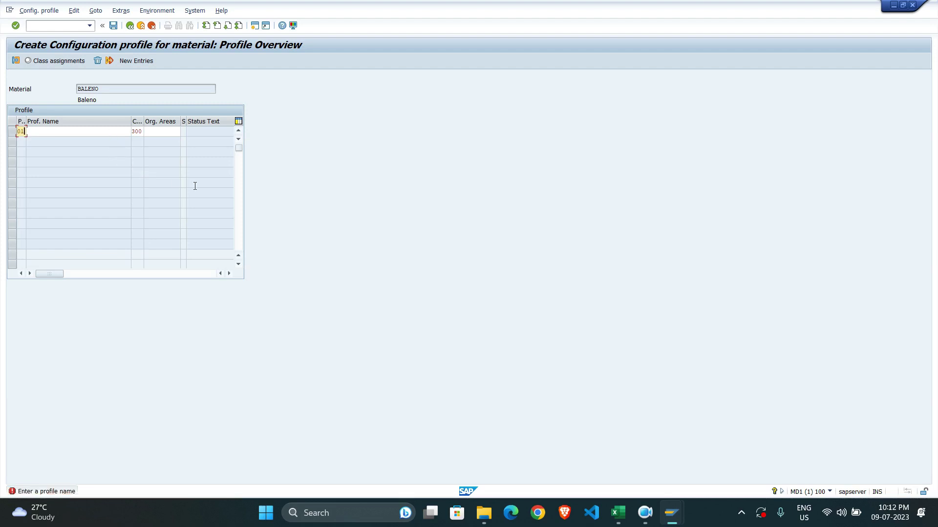
key("Return")
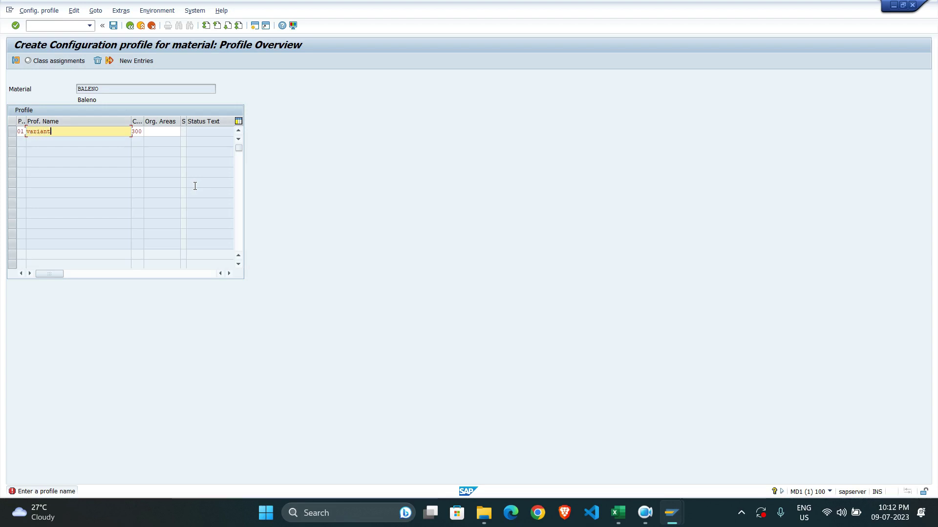
key("Return")
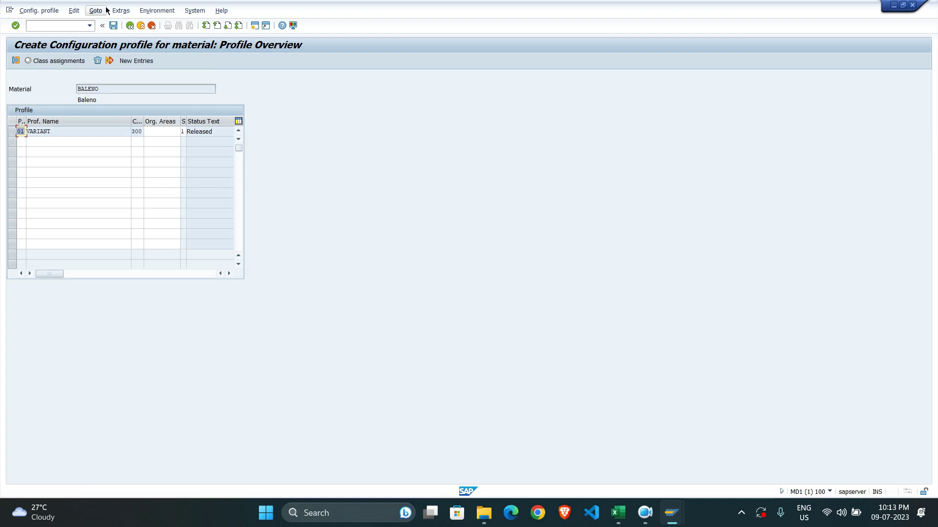
- Open the class assignments of the BALENO configuration profile and assign class CLAS_Variant, copied from the Excel sheet
left_click(67, 61)
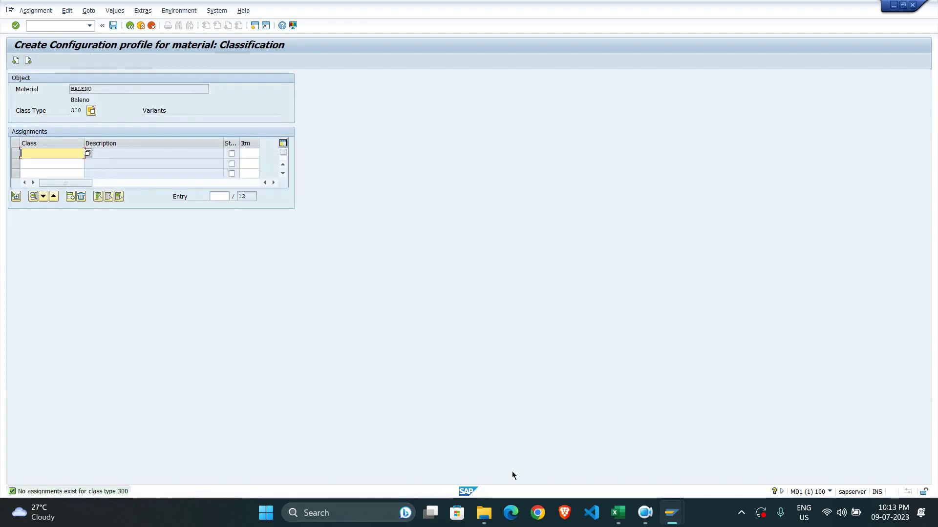
left_click(617, 513)
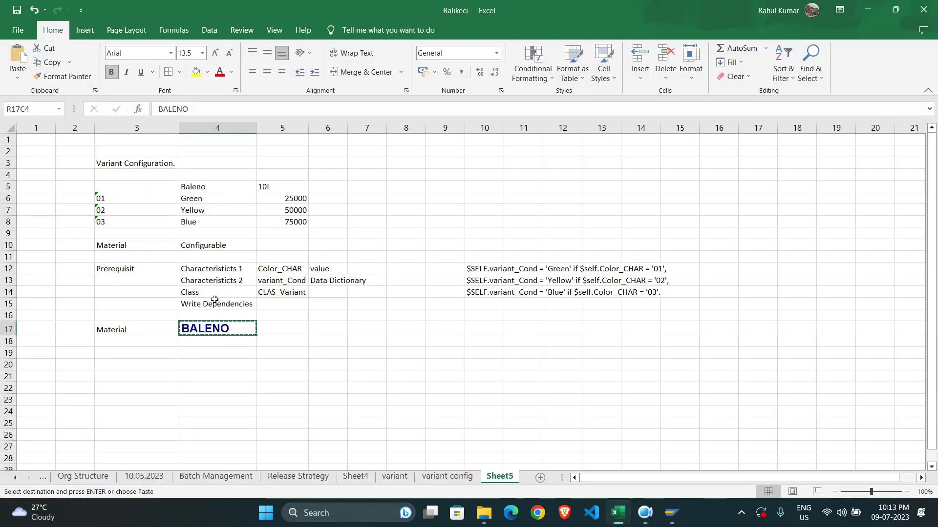
left_click(274, 296)
key("ctrl+c")
key("alt+Tab")
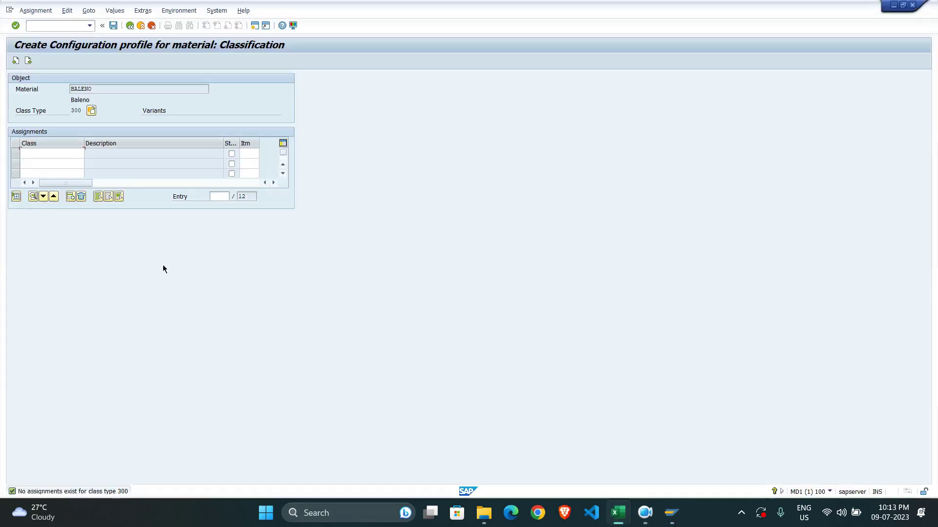
key("ctrl+v")
key("Return")
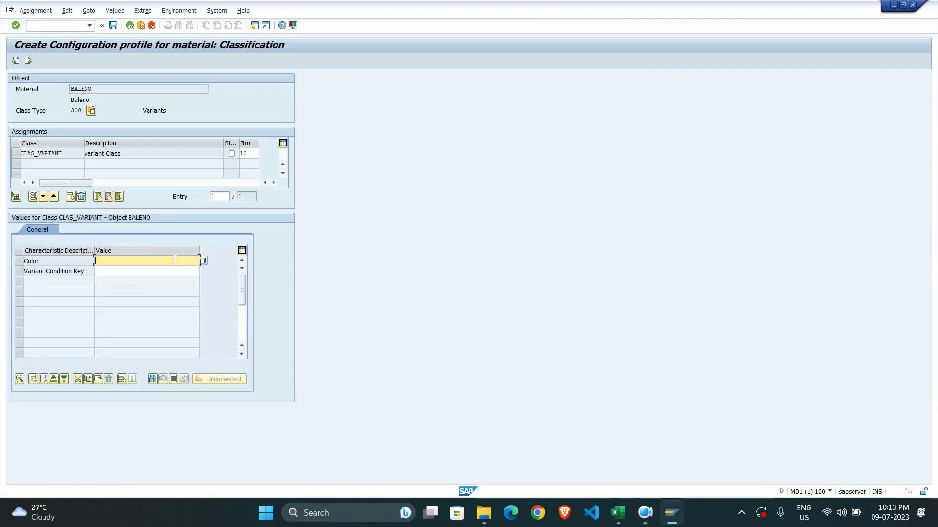
- Select the values Green, Yellow and Blue for the Color characteristic and save the configuration profile
left_click(202, 261)
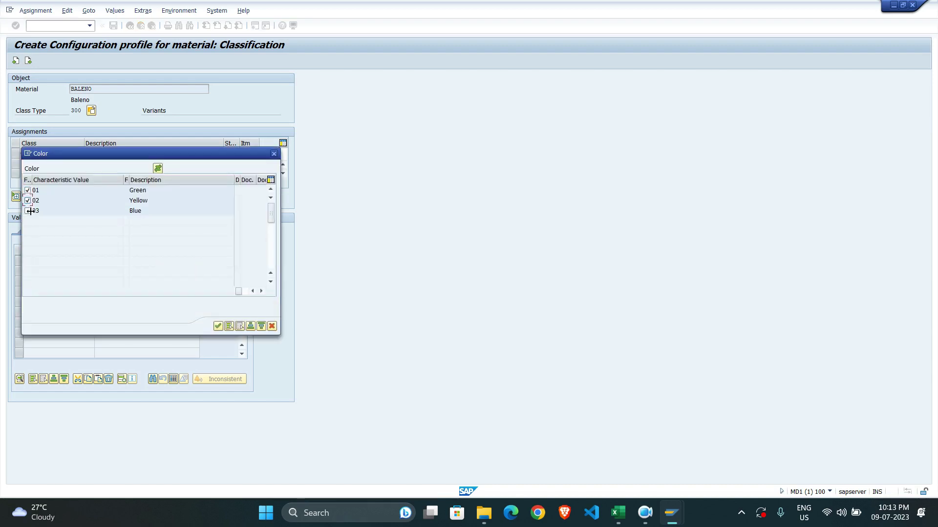
left_click(28, 211)
left_click(218, 327)
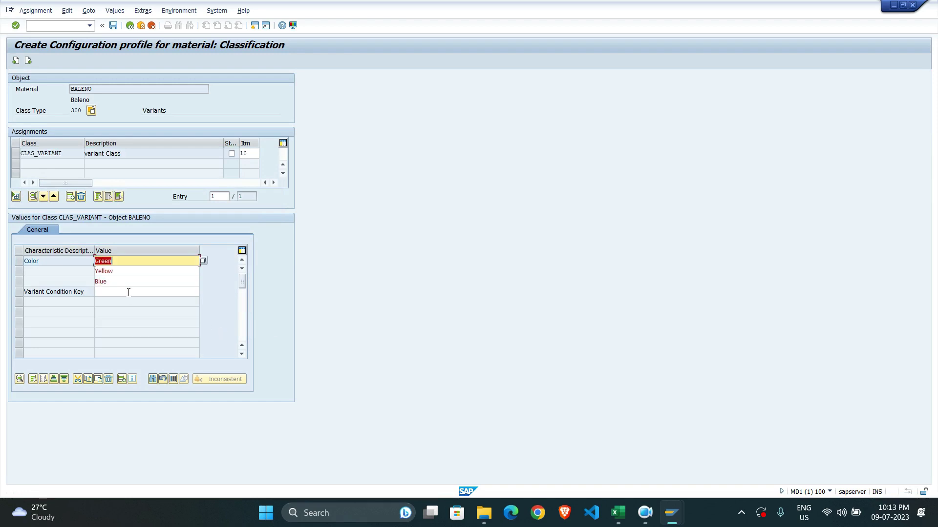
left_click(161, 291)
left_click(203, 292)
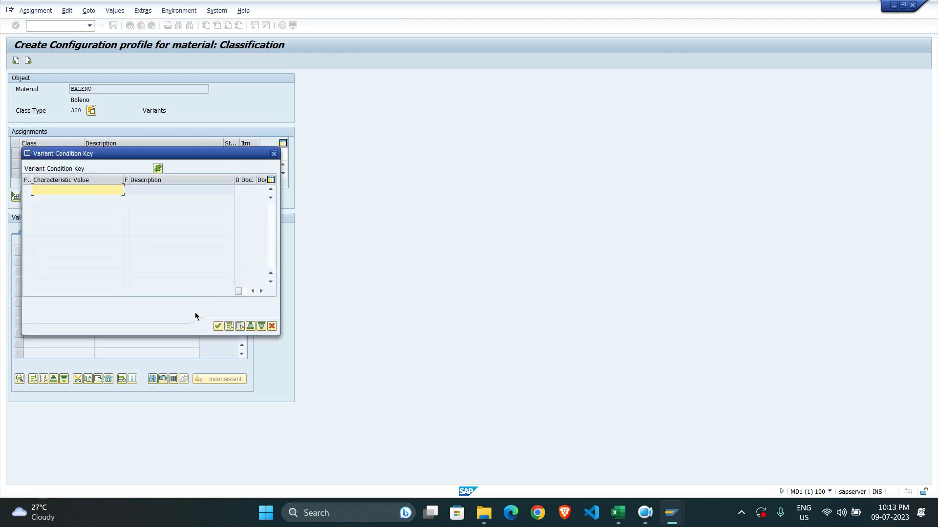
left_click(272, 327)
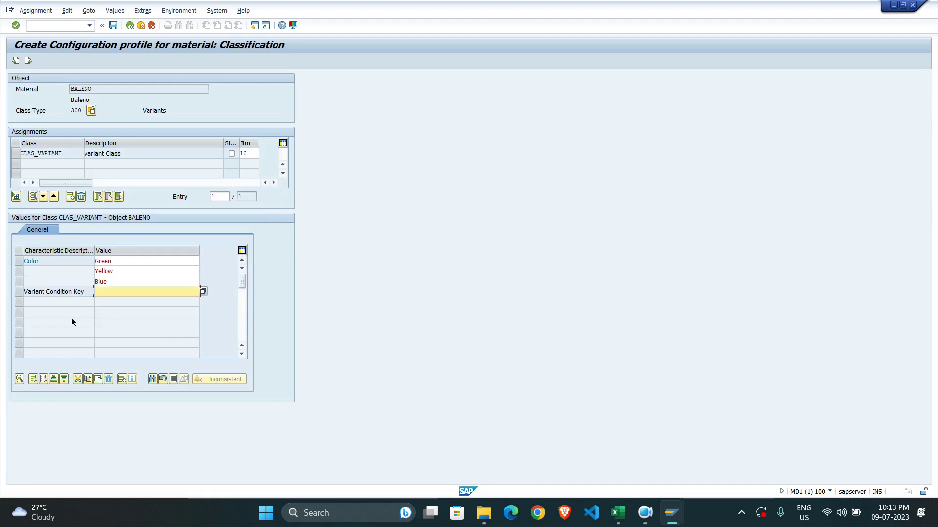
left_click(113, 26)
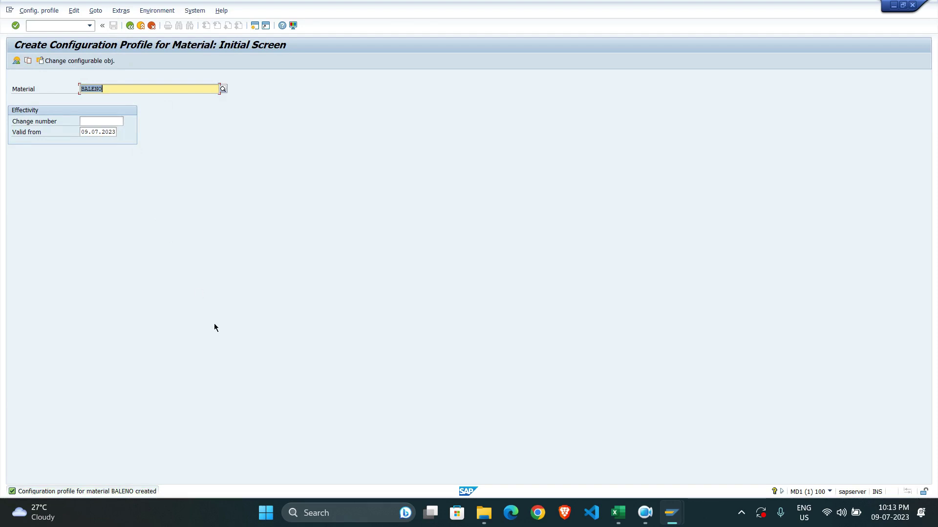
- Switch to the Excel sheet and review the listed characteristics, class, material and dependency code
left_click(95, 11)
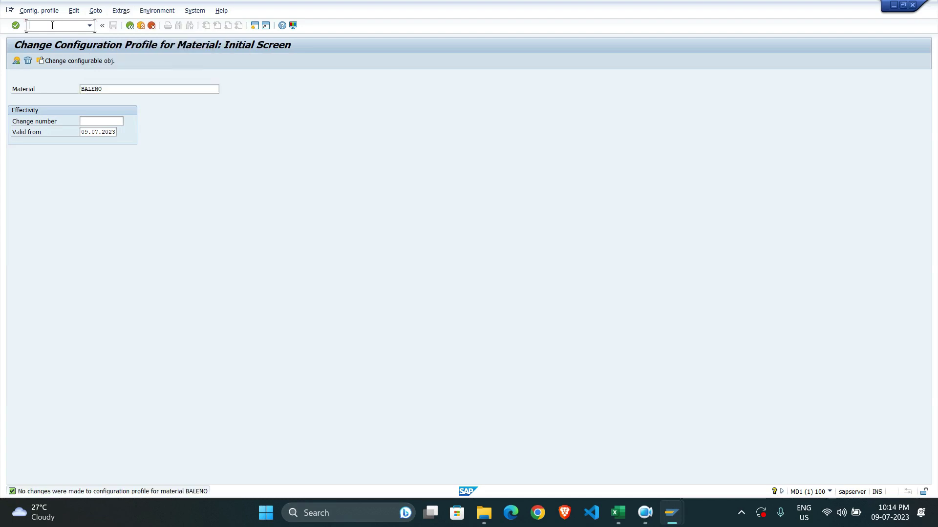
left_click(618, 513)
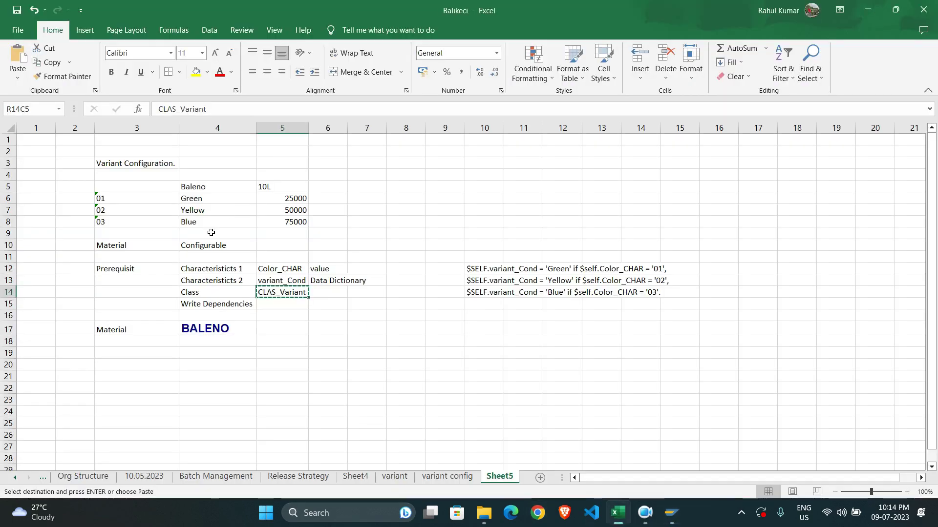
left_click(225, 269)
left_click(220, 293)
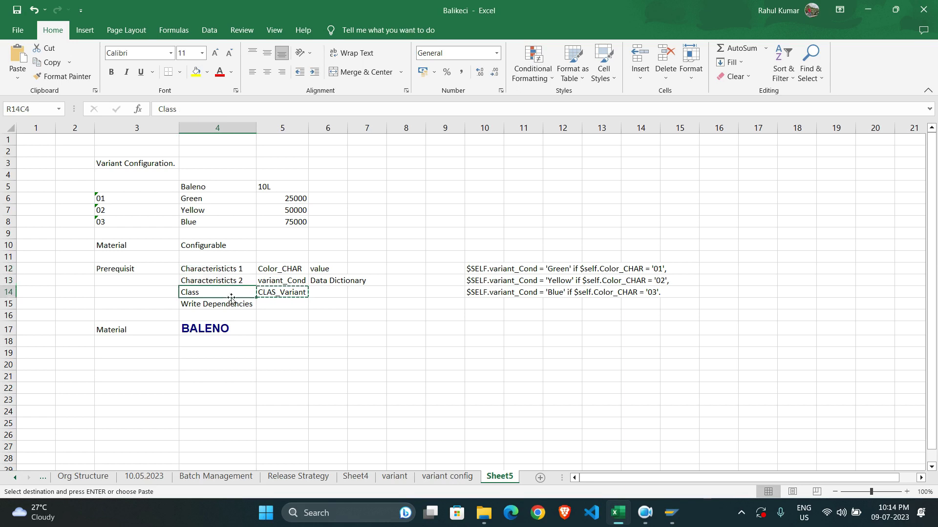
left_click(211, 330)
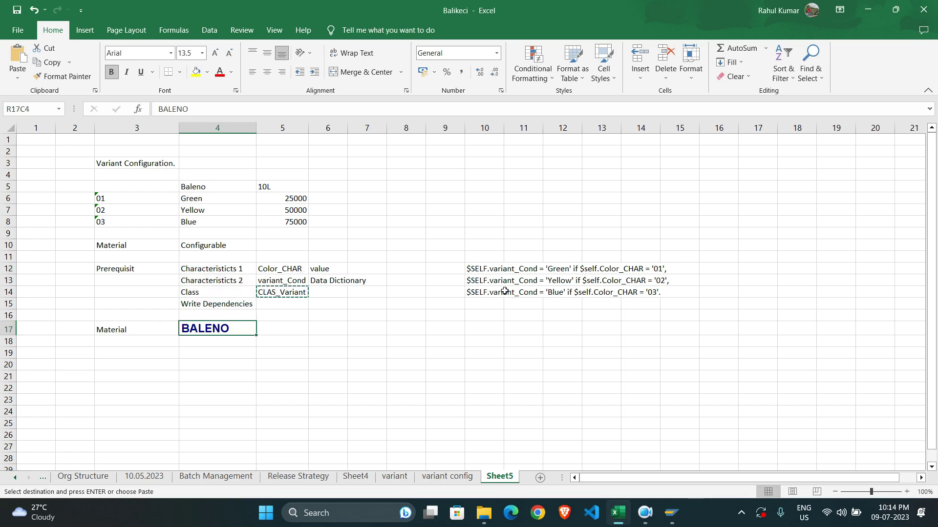
left_click_drag(484, 269, 484, 292)
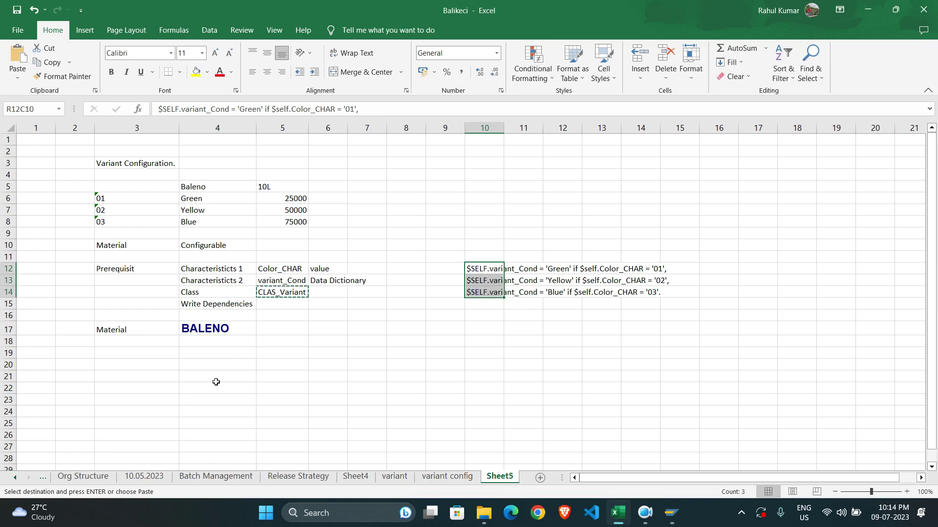
- Enter the note "We have to Define Info record" in row 20, column 3 of the Excel sheet
left_click(143, 366)
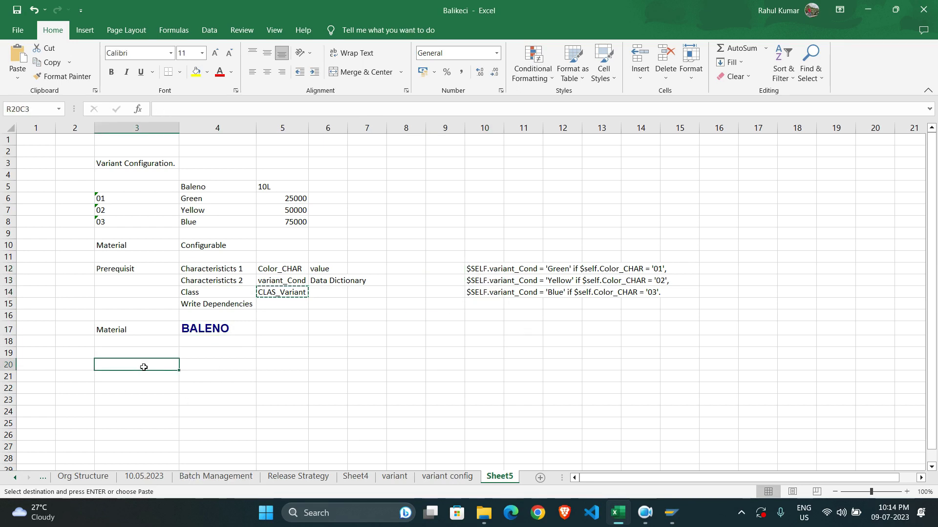
type("We nhave")
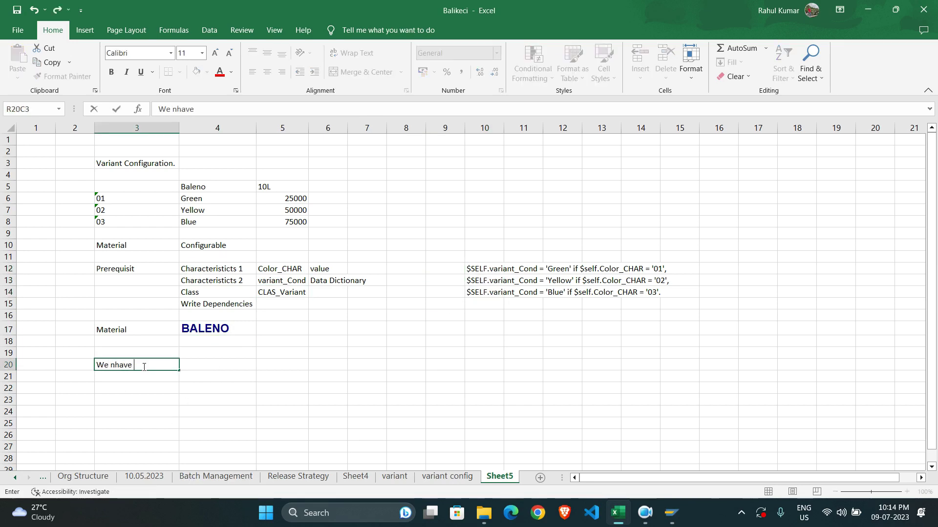
key("BackSpace")
key("BackSpace")
key("BackSpace")
key("BackSpace")
key("BackSpace")
key("BackSpace")
type("have to Define Info")
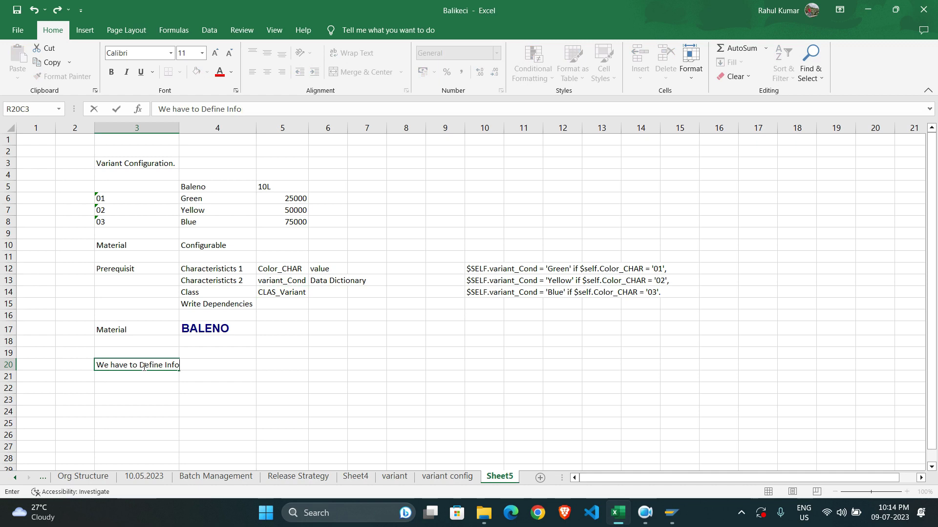
type("p record")
key("Return")
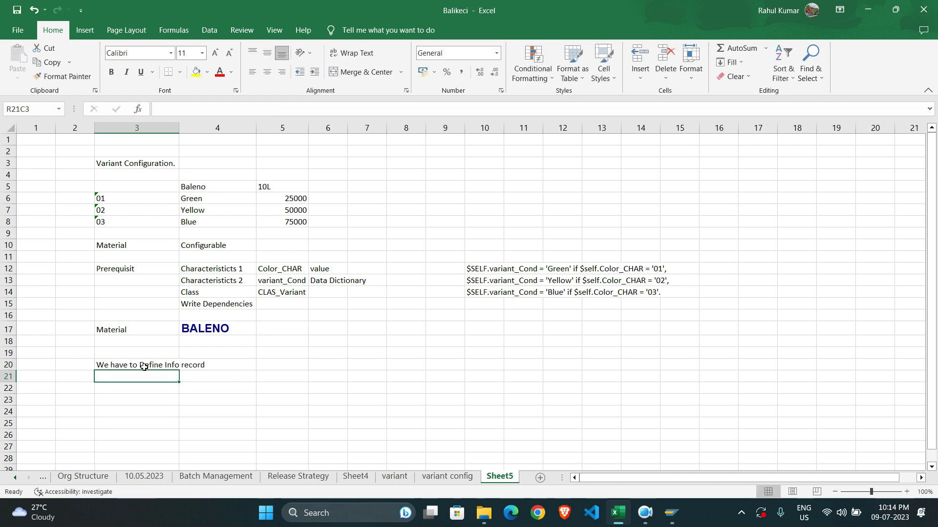
- Add the note "we have to assign Condition in the info record" in row 21, column 3
type("we have to a")
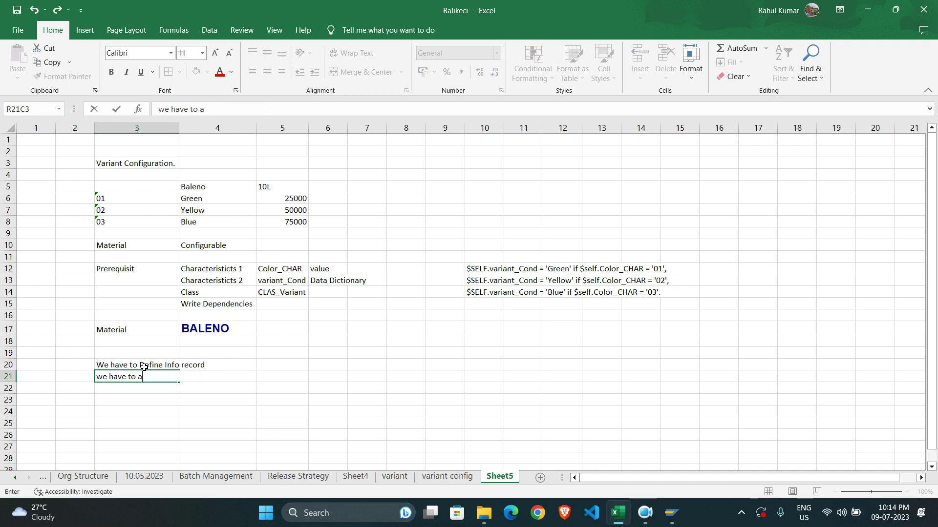
type("ssign COn")
key("BackSpace")
key("BackSpace")
type("onditionn")
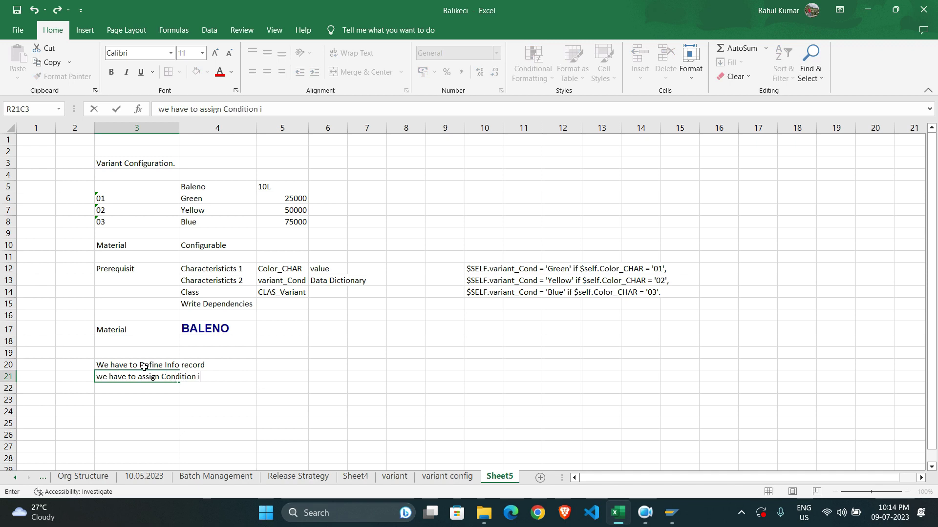
type(" in the infp")
type(" recop")
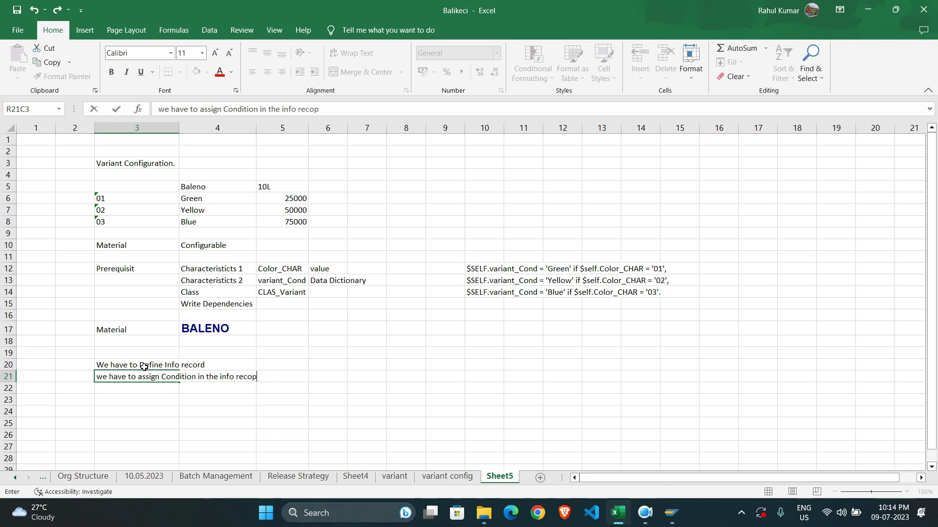
type("r")
key("BackSpace")
key("BackSpace")
type("ord")
key("Return")
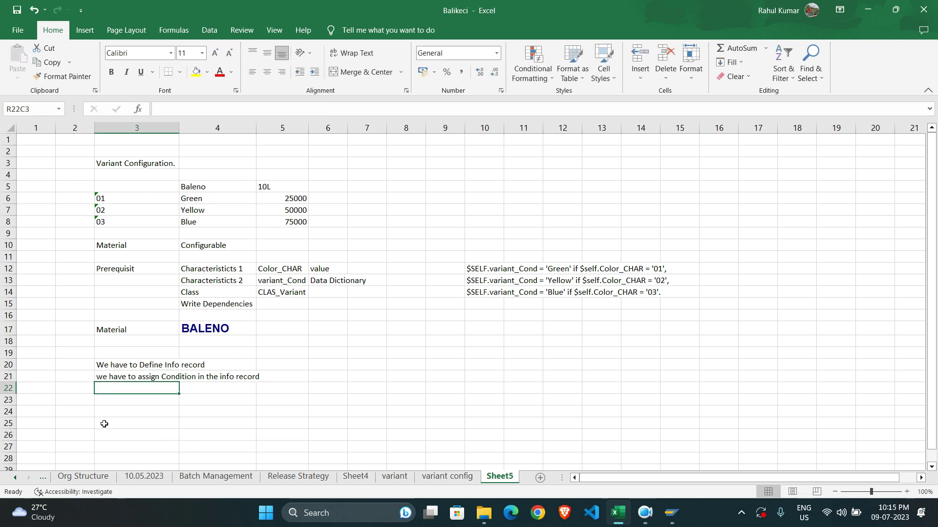
- Add the note "we will create a Po and then check configuration" in row 23, column 3
left_click(139, 401)
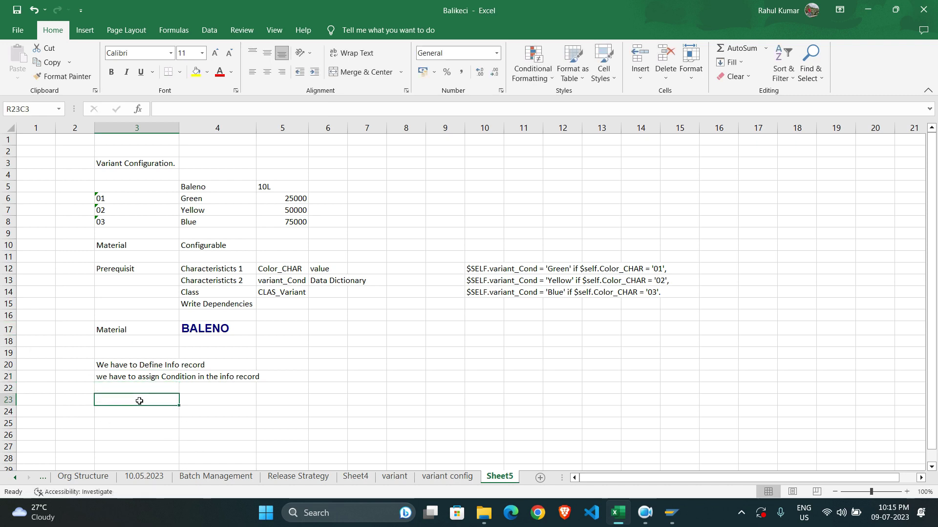
type("we nw")
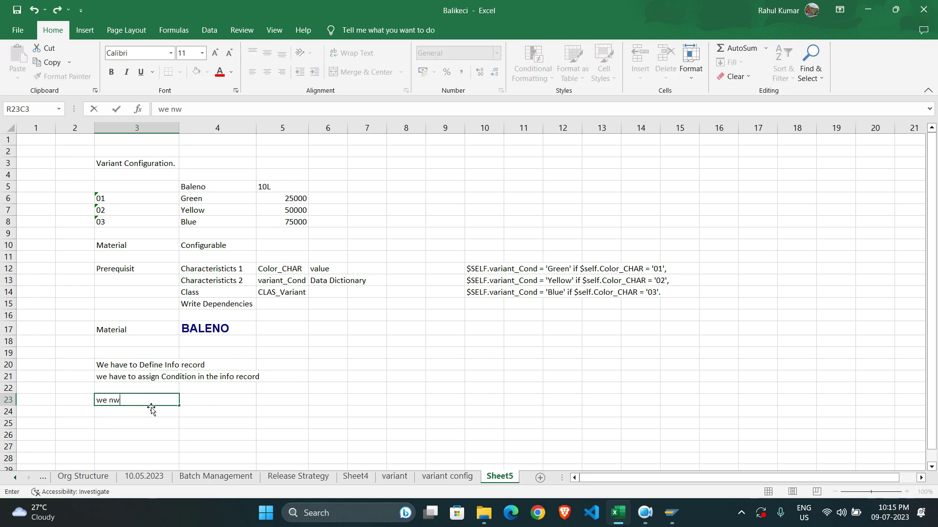
type("i")
key("BackSpace")
key("BackSpace")
key("BackSpace")
type("will create a Po and ")
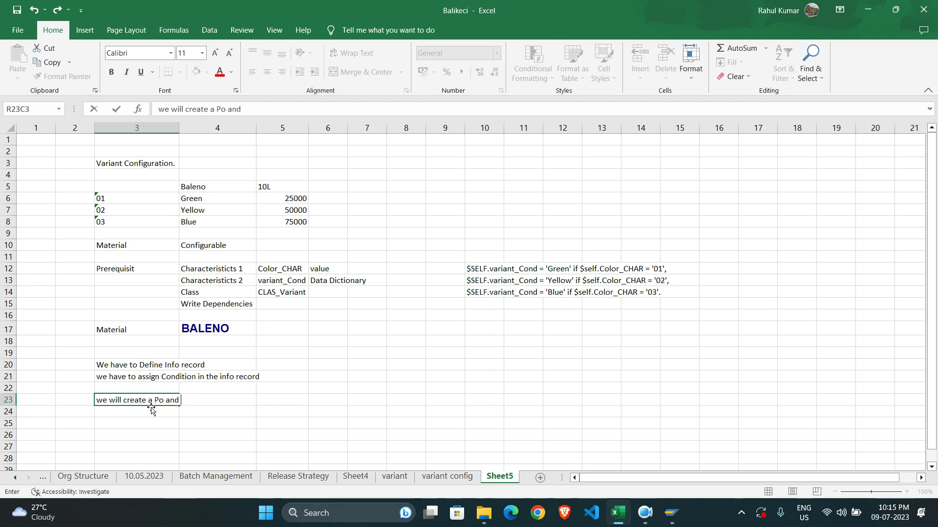
type("then chcek the")
key("BackSpace")
key("BackSpace")
key("BackSpace")
key("BackSpace")
key("BackSpace")
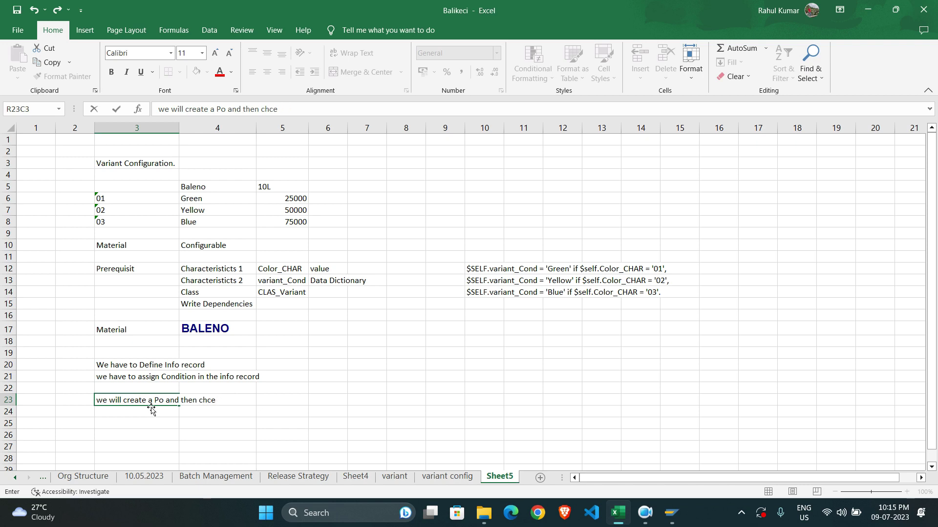
type("eck gthe")
key("BackSpace")
key("BackSpace")
key("BackSpace")
type("trthje")
key("BackSpace")
key("BackSpace")
key("BackSpace")
type("he")
key("BackSpace")
key("BackSpace")
key("BackSpace")
key("BackSpace")
type("configuration")
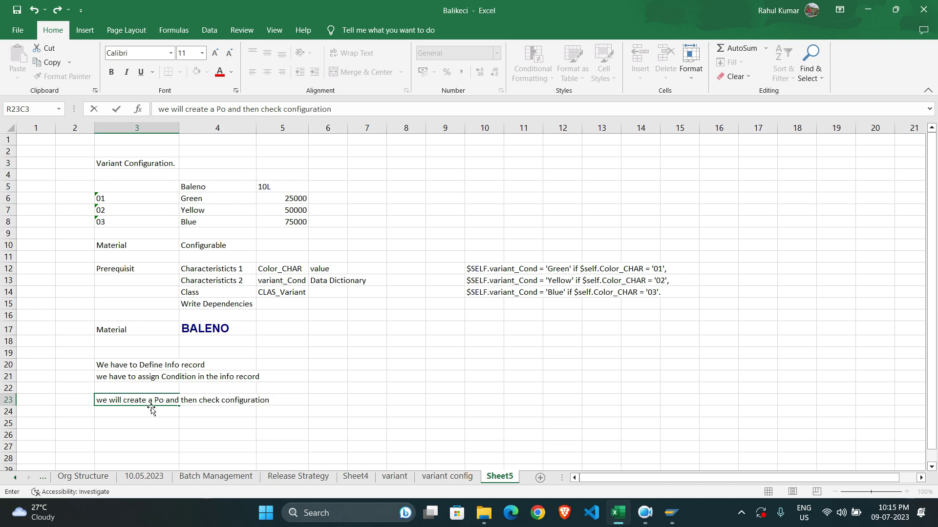
key("Return")
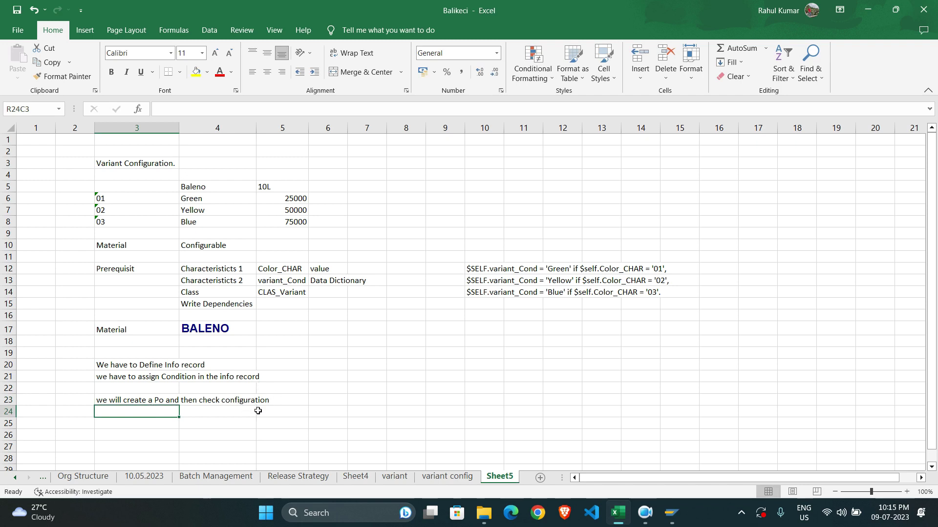
left_click(166, 377)
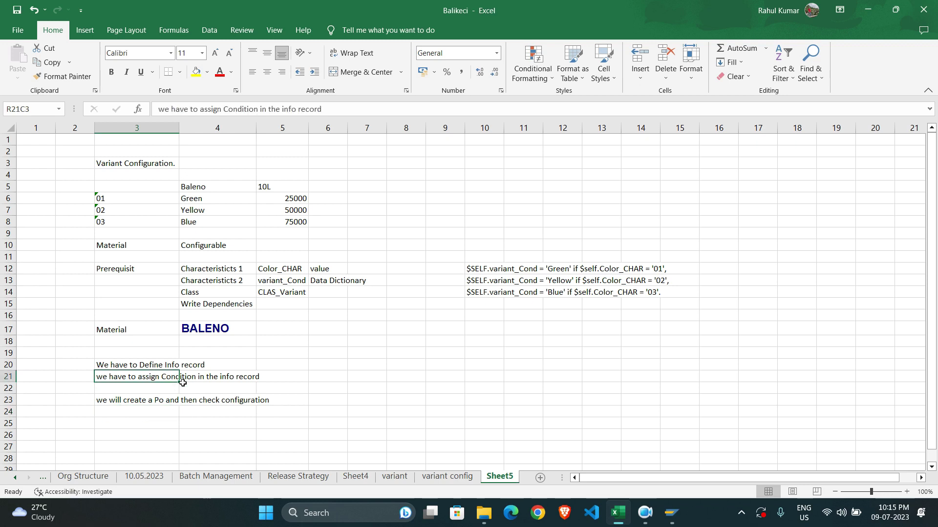
left_click(155, 401)
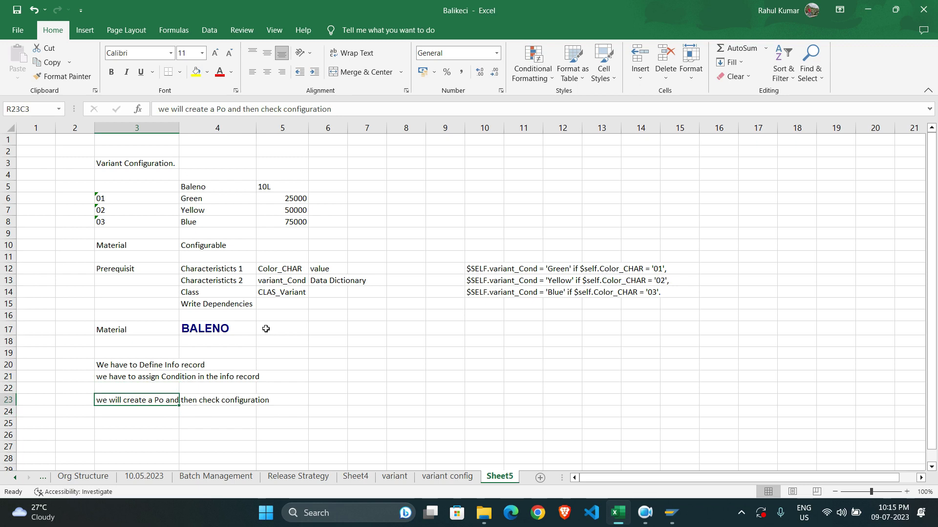
- Copy CLAS_Variant from the Excel sheet and open that class for changing in SAP transaction CL02
left_click(281, 293)
key("ctrl+c")
key("alt+Tab")
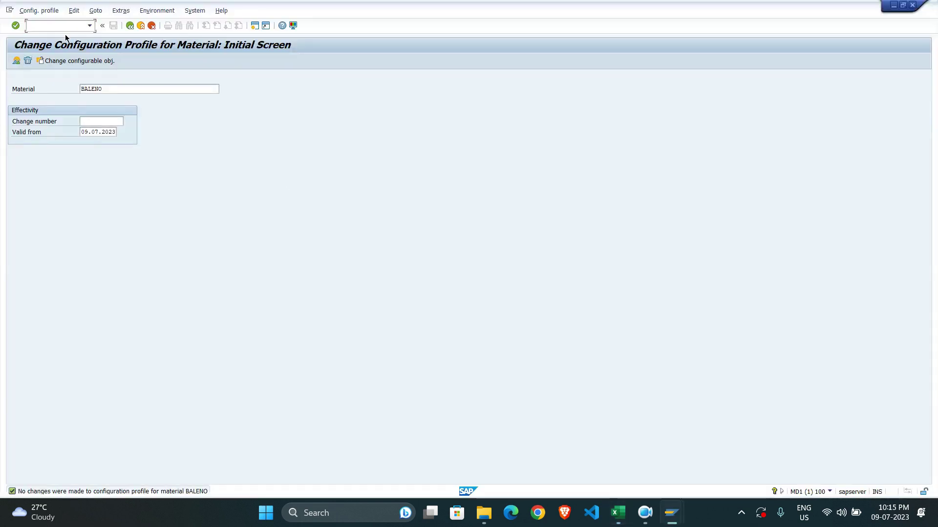
type("/ncl")
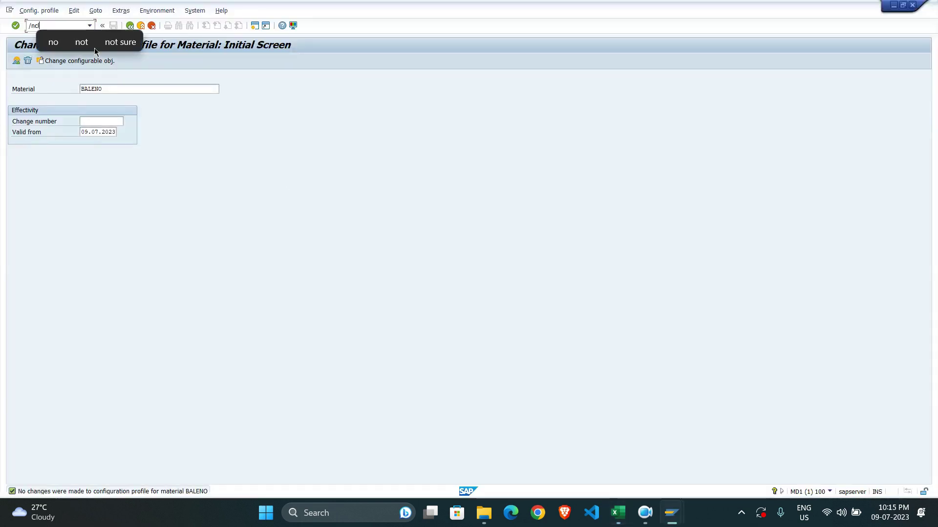
type("02")
key("Return")
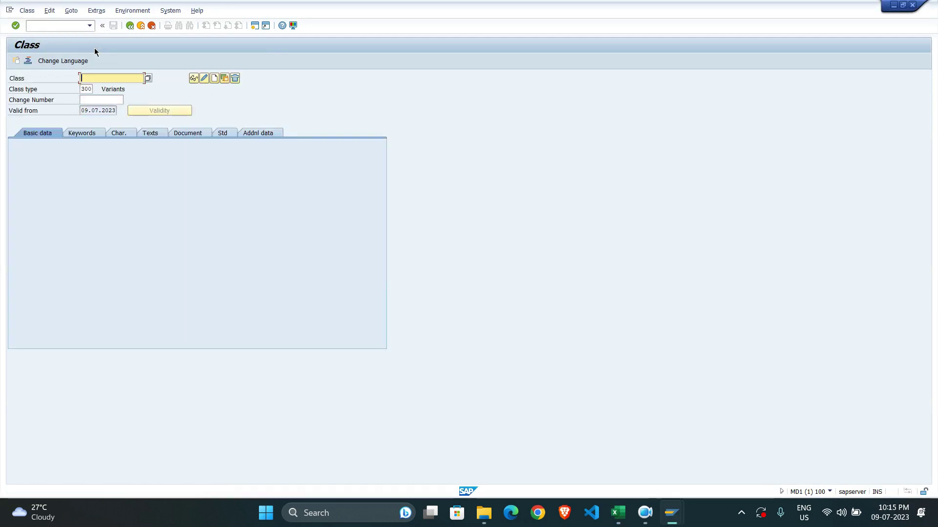
key("ctrl+v")
key("Return")
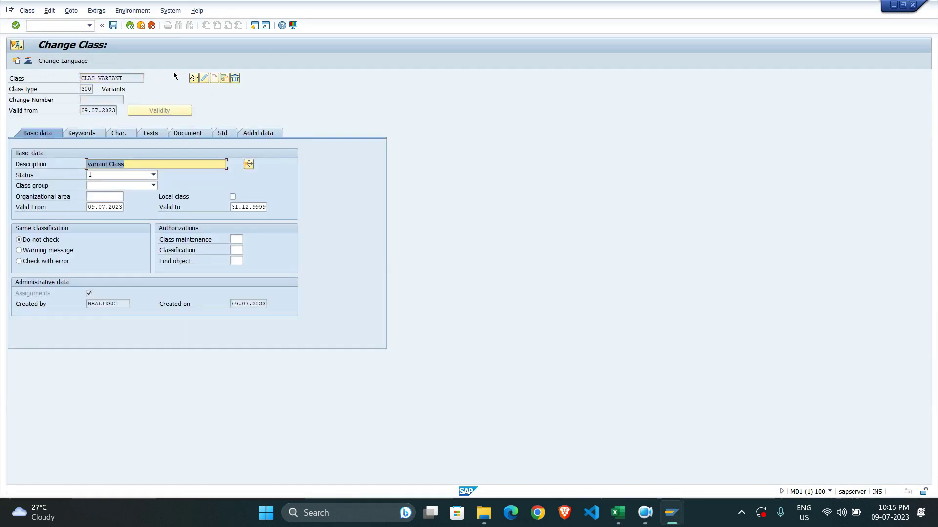
- Open the object dependency editor for class CLAS_VARIANT with the dependency type Procedure
left_click(97, 11)
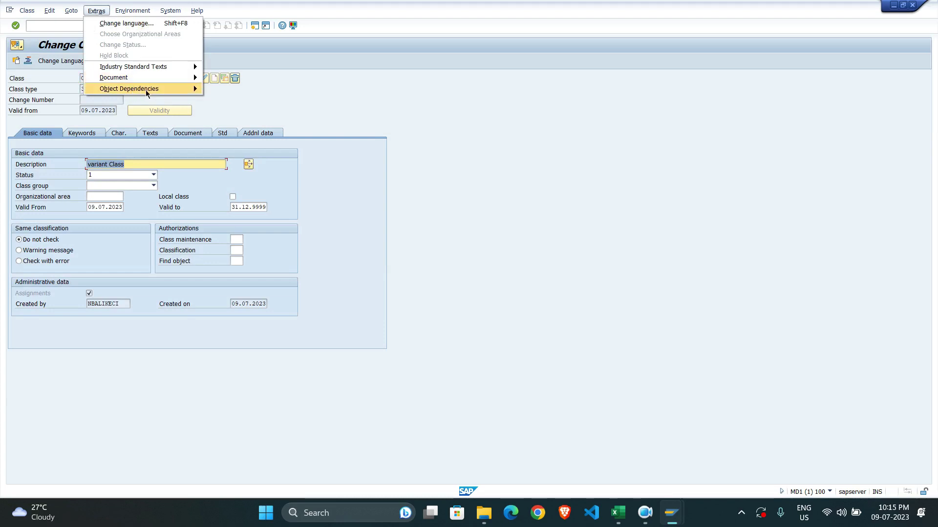
mouse_move(155, 90)
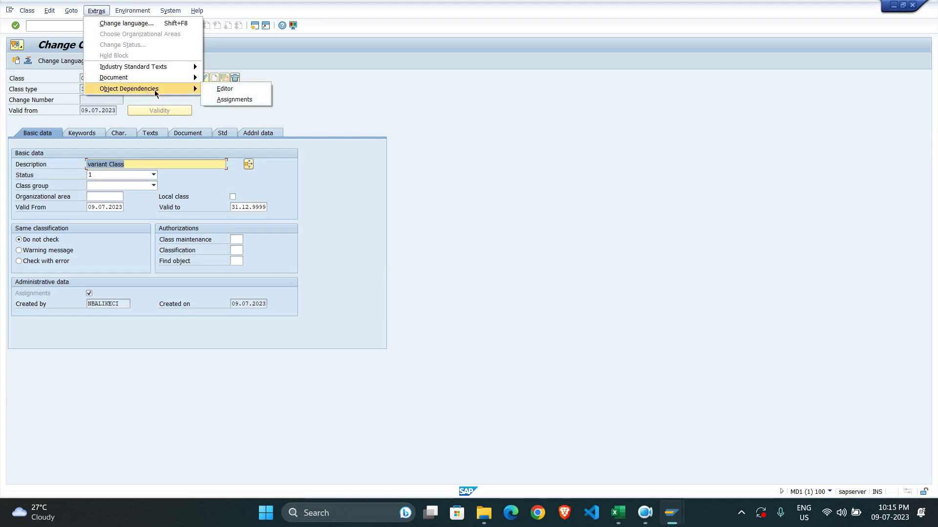
left_click(239, 90)
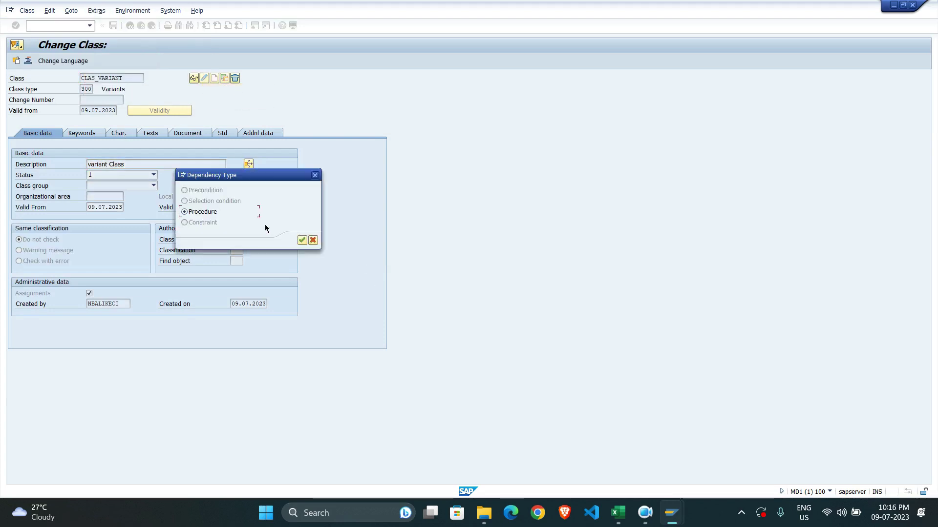
left_click(301, 240)
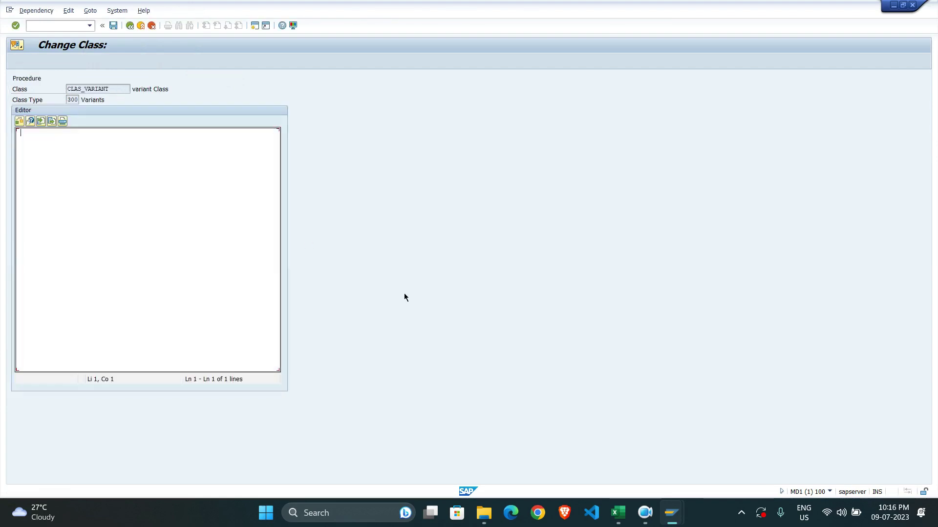
- Copy the three $SELF.variant_Cond lines for Green, Yellow and Blue from Excel into the class's procedure editor, then check and save the code
left_click(618, 513)
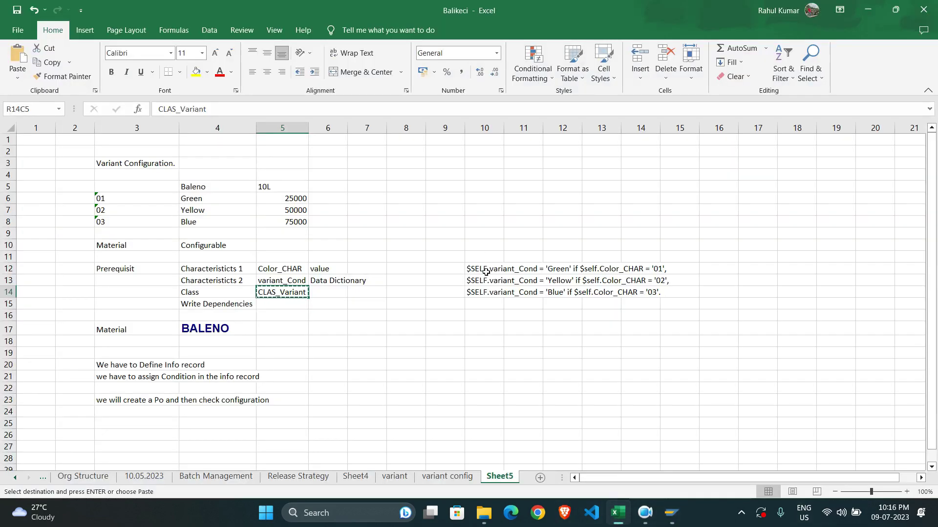
left_click_drag(480, 275, 500, 296)
key("ctrl+c")
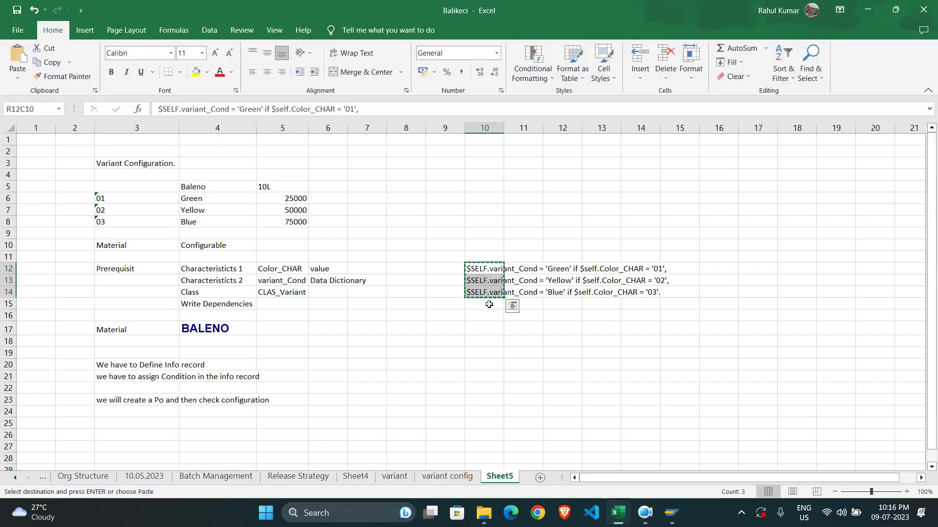
key("alt+Tab")
key("ctrl+v")
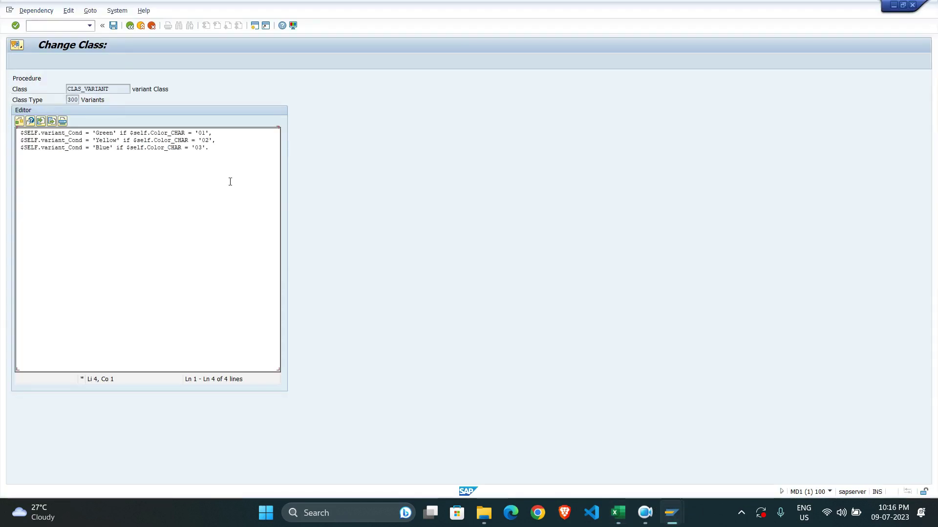
key("BackSpace")
left_click(20, 120)
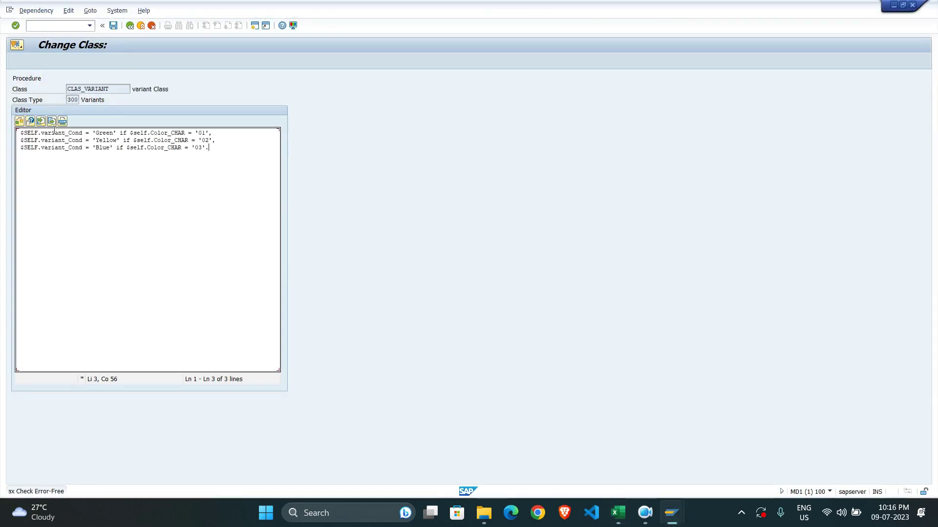
left_click(114, 26)
- Reopen the dependency editor of CLAS_VARIANT to review the procedure code, and return to the class's basic data
left_click(96, 11)
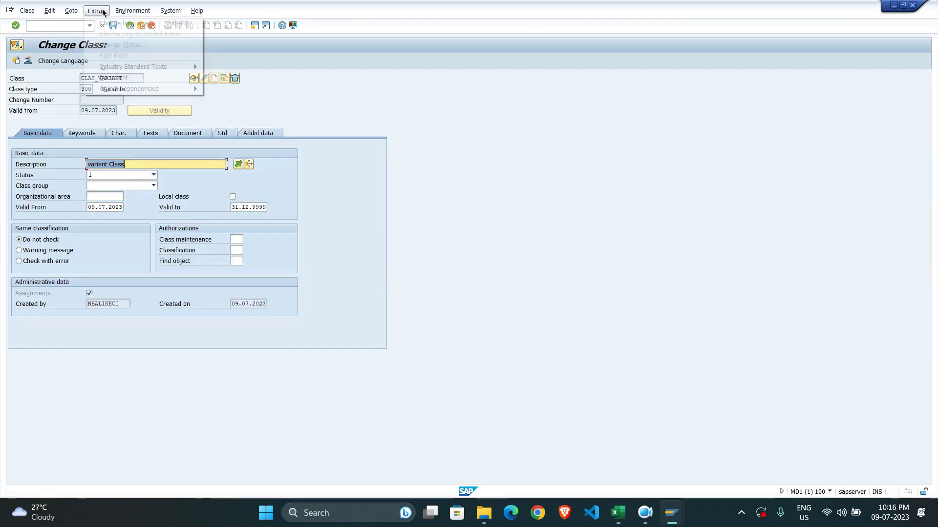
mouse_move(132, 11)
mouse_move(96, 10)
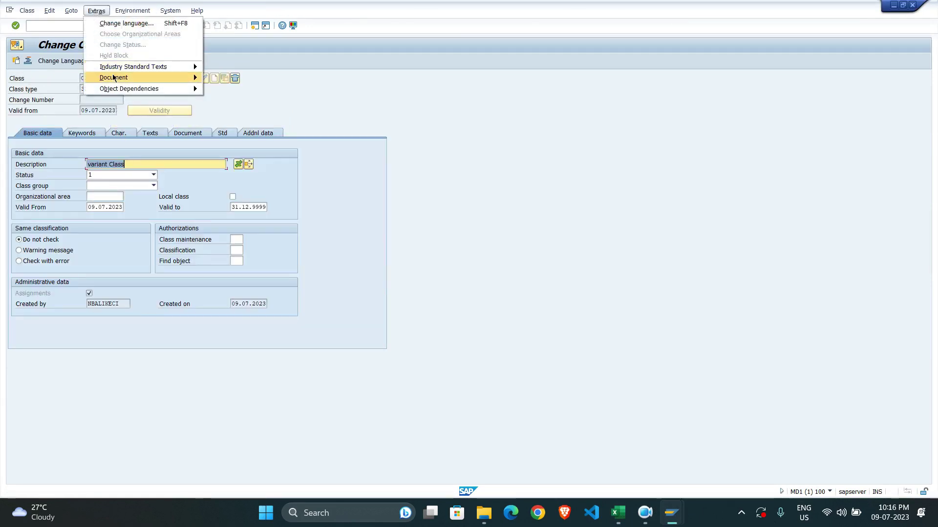
mouse_move(147, 88)
left_click(230, 89)
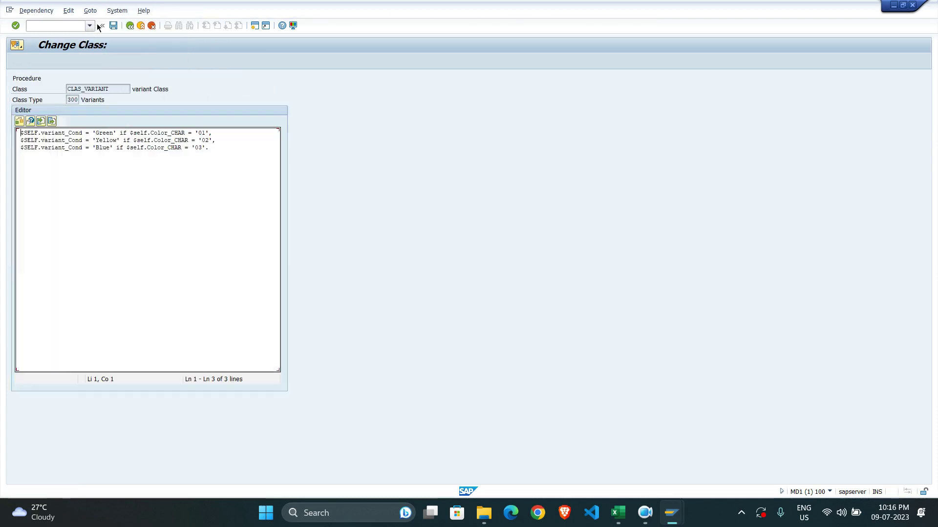
left_click(130, 25)
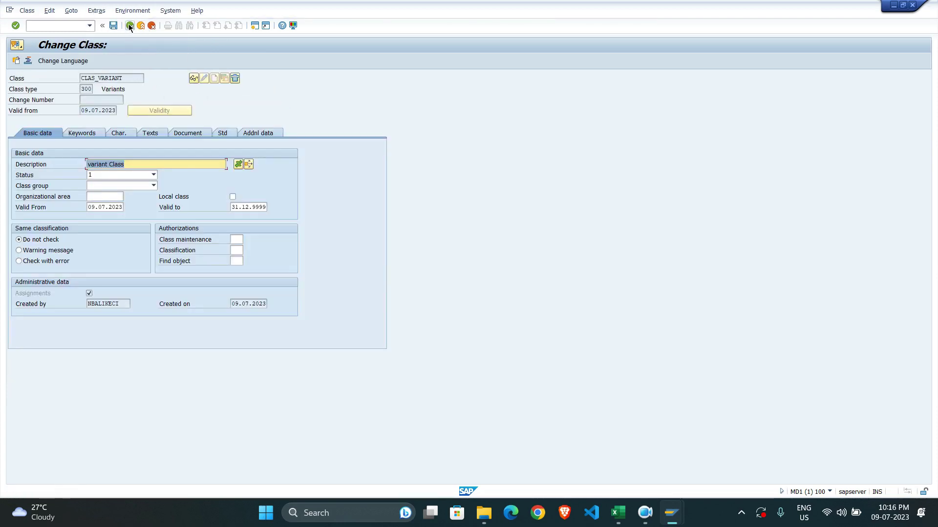
- Give the procedure sort number 0003 in the object dependency assignments of CLAS_VARIANT and save the class
left_click(97, 11)
mouse_move(147, 89)
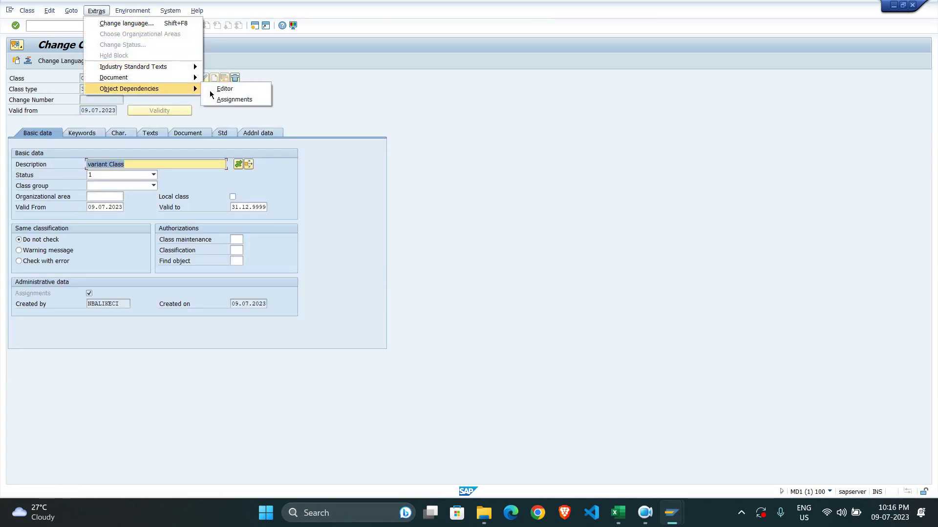
left_click(238, 98)
left_click(30, 131)
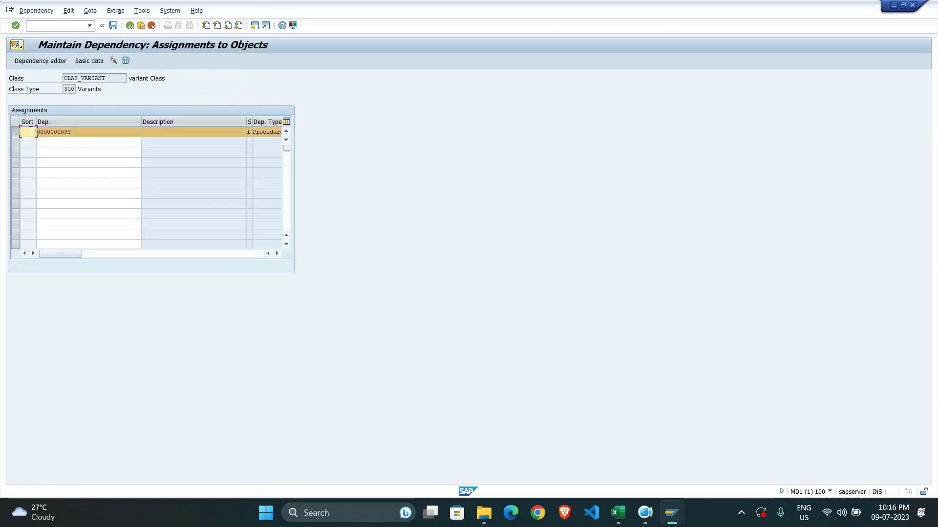
type("0003")
key("Tab")
left_click(113, 25)
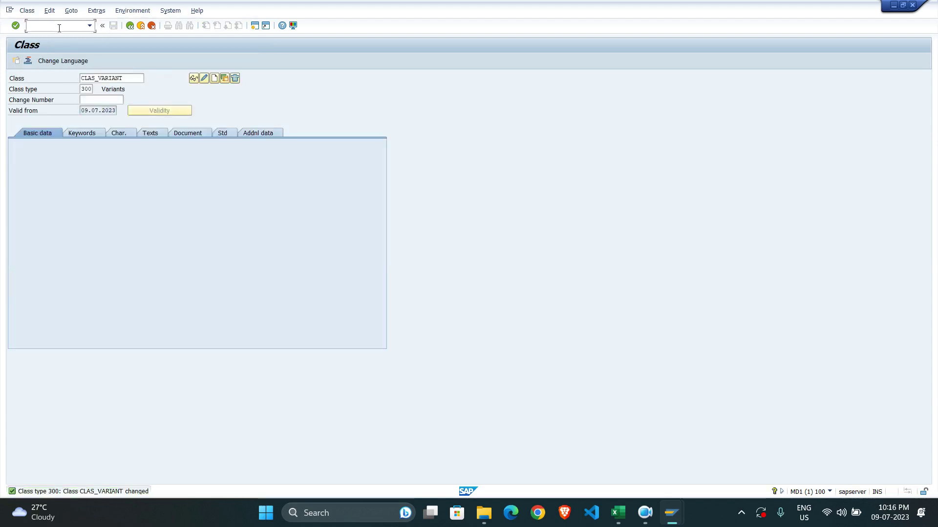
- Leave class maintenance and open the Create Purchase Order transaction with a blank standard PO, ready for the supplier entry
type("/n")
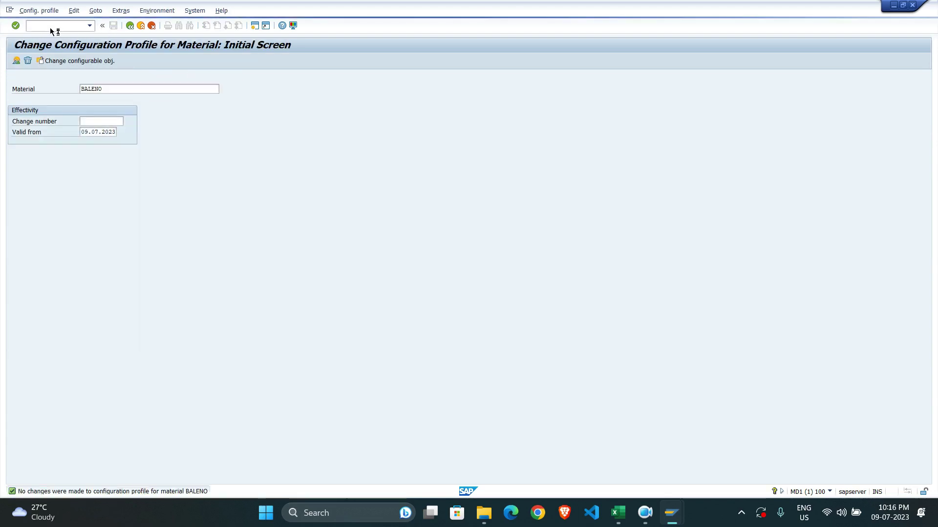
key("Return")
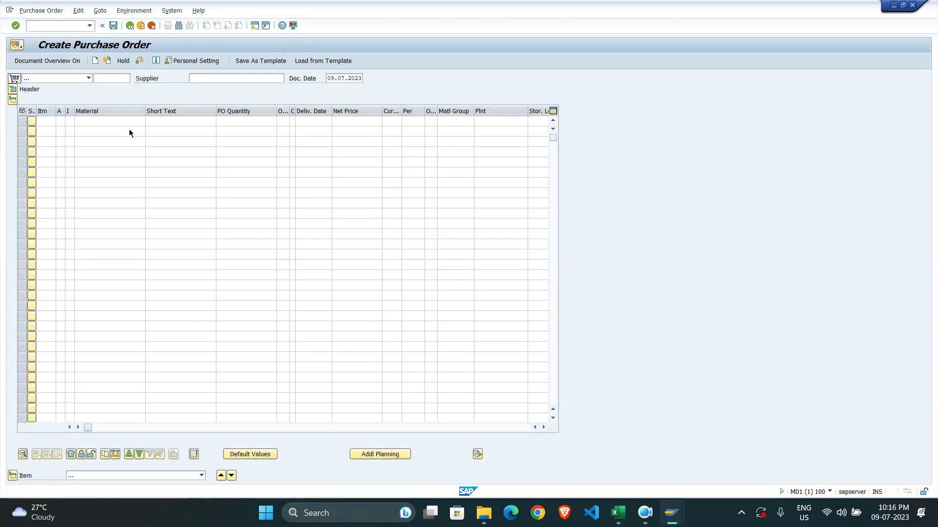
left_click(222, 79)
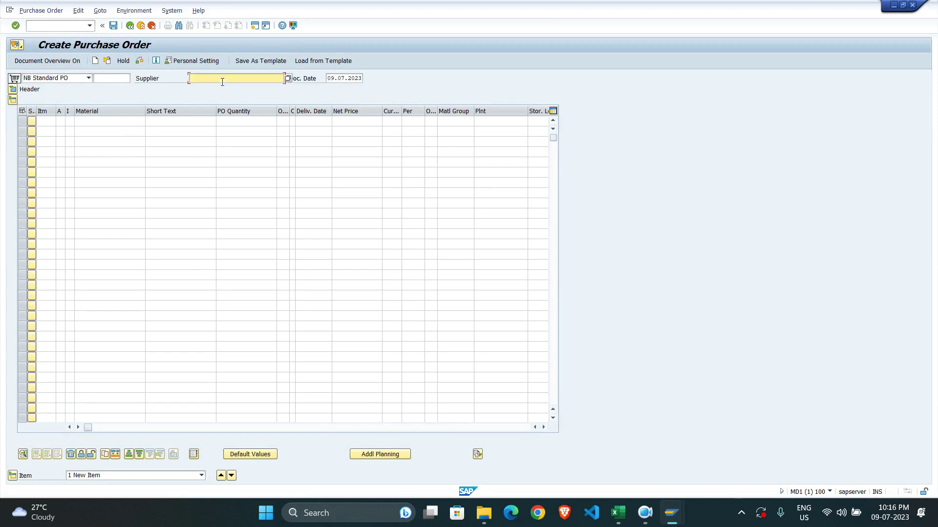
- Open transaction MKVZ, the purchasing list of suppliers, in a second SAP session
left_click(254, 26)
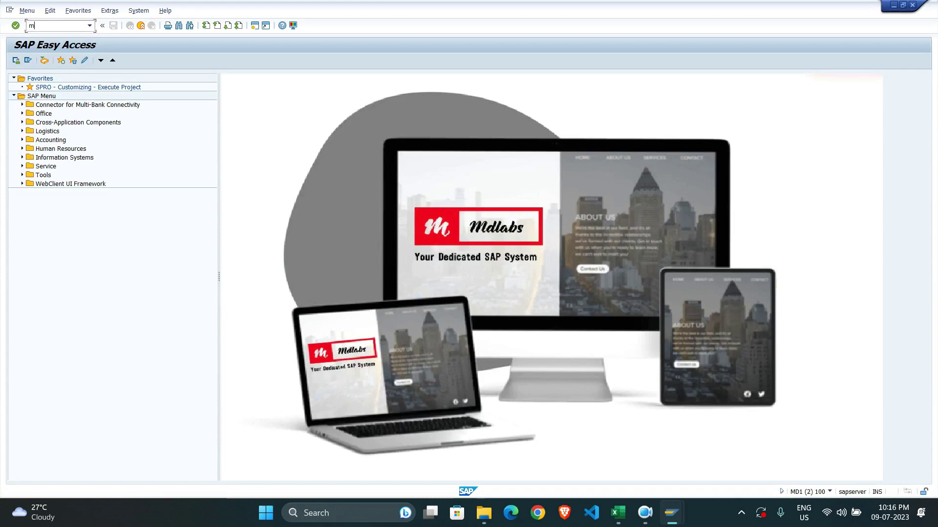
type("mkvz")
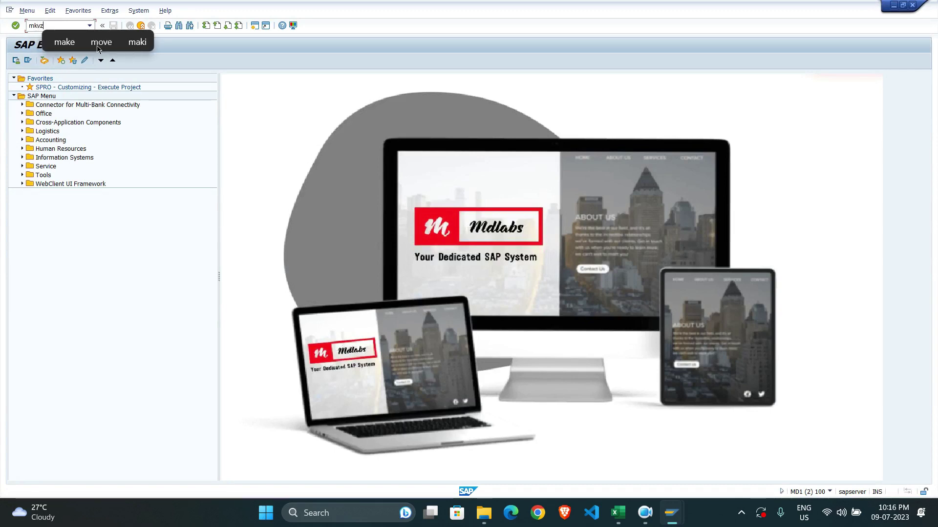
key("Return")
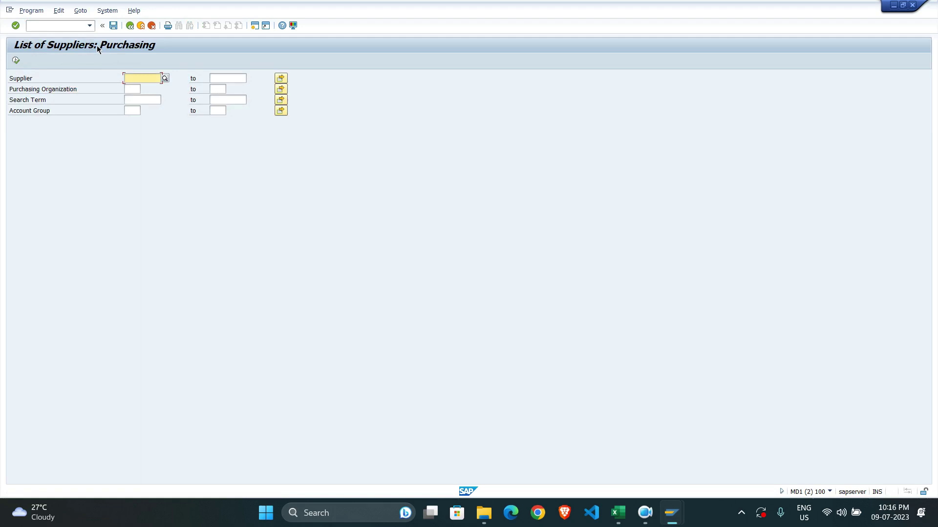
- Copy purchasing organization BLPO from the Org Structure sheet in Excel and list the suppliers for it in SAP
left_click(136, 90)
left_click(619, 523)
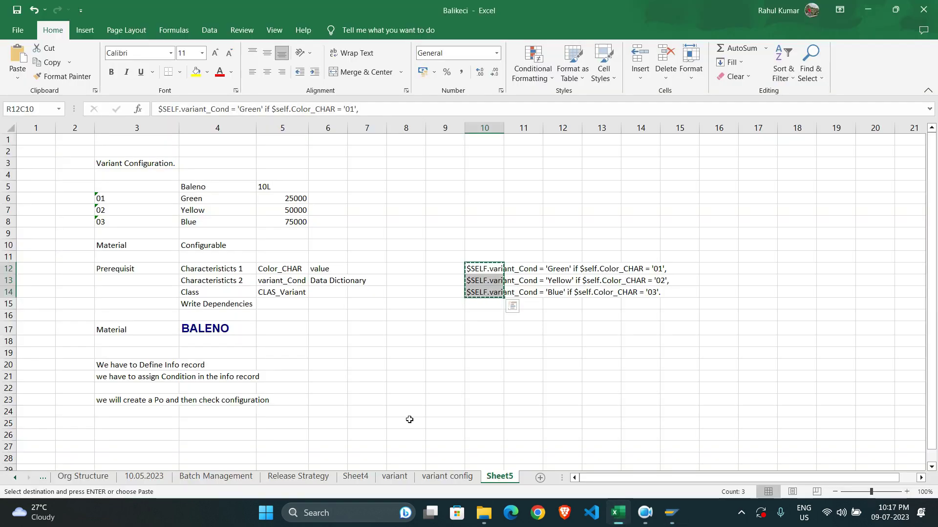
left_click(82, 481)
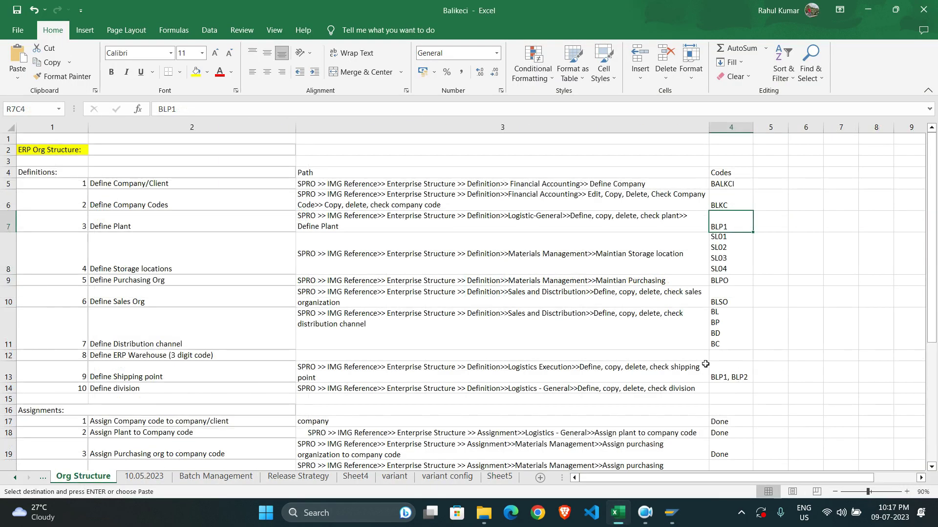
left_click(723, 282)
key("ctrl+c")
key("alt+Tab")
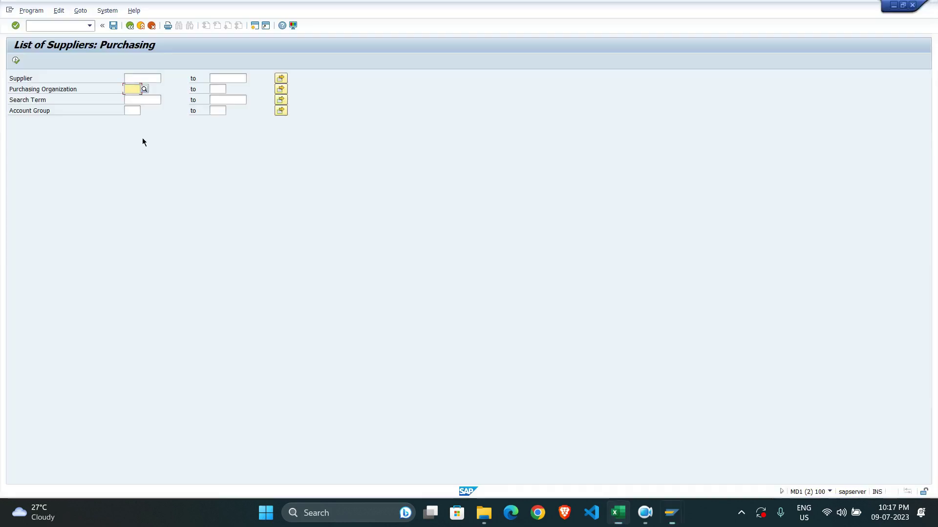
key("ctrl+v")
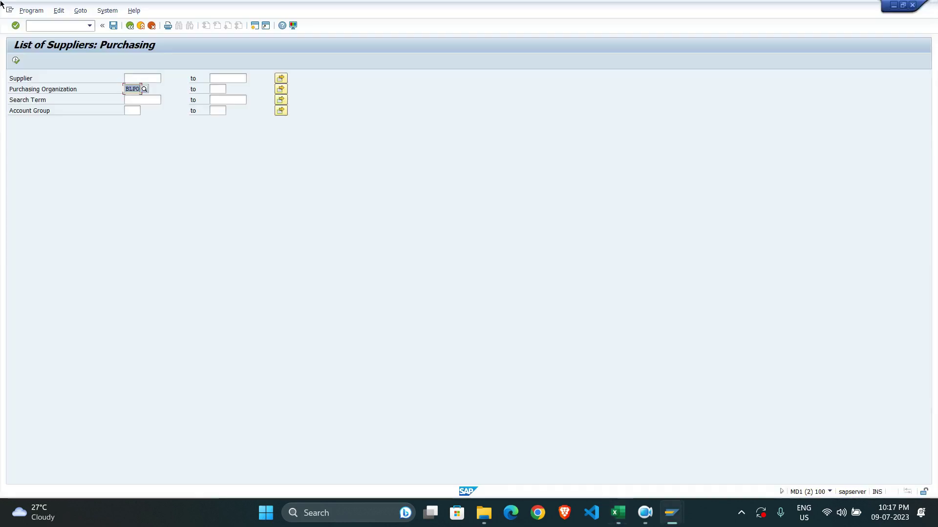
left_click(16, 61)
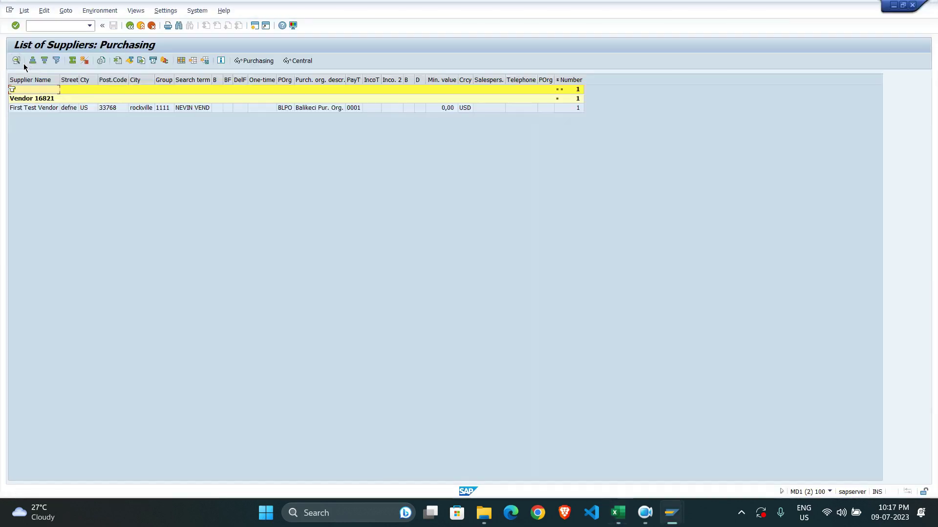
- Return to the Create Purchase Order session and enter First Test Vendor's supplier number as the supplier
key("alt+Tab")
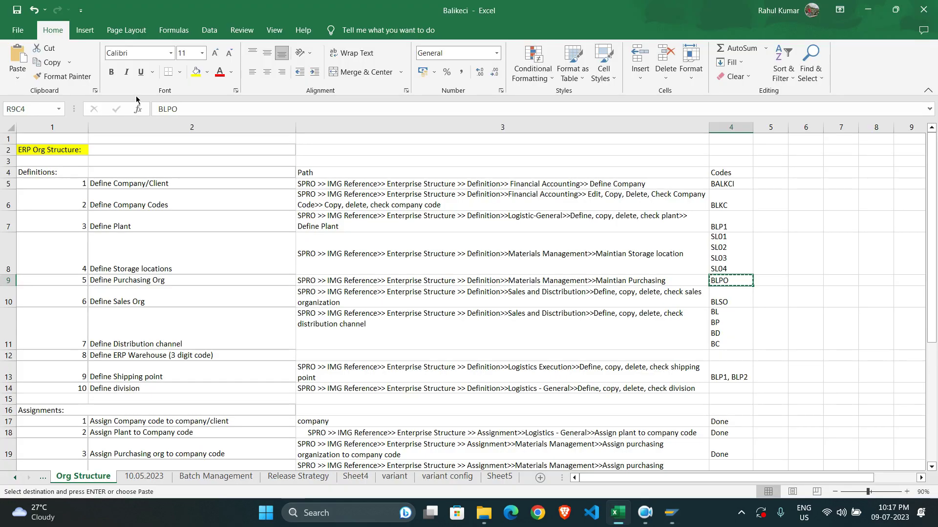
key("alt+Tab")
mouse_move(676, 521)
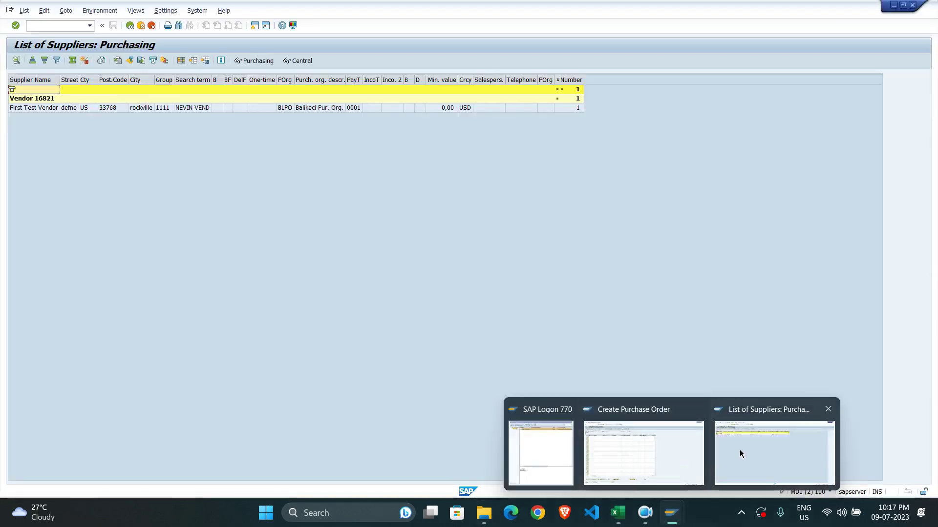
left_click(682, 469)
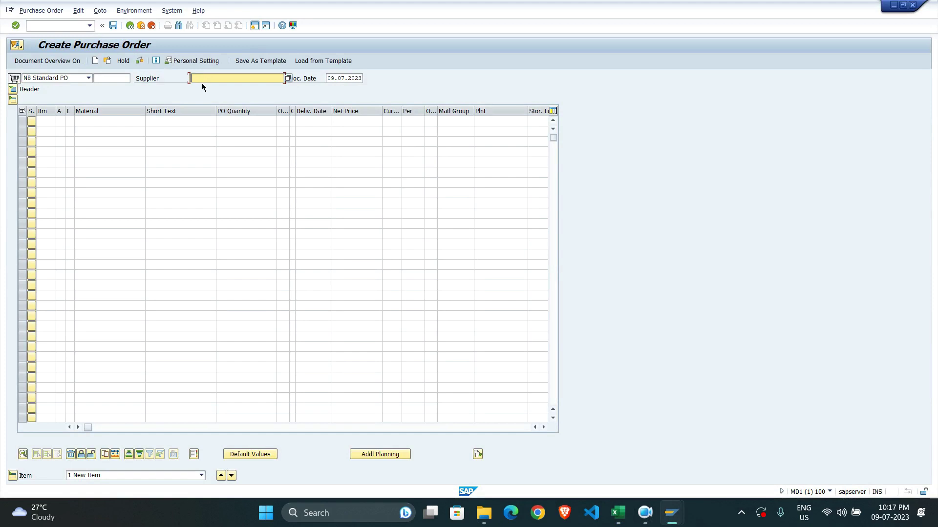
key("Return")
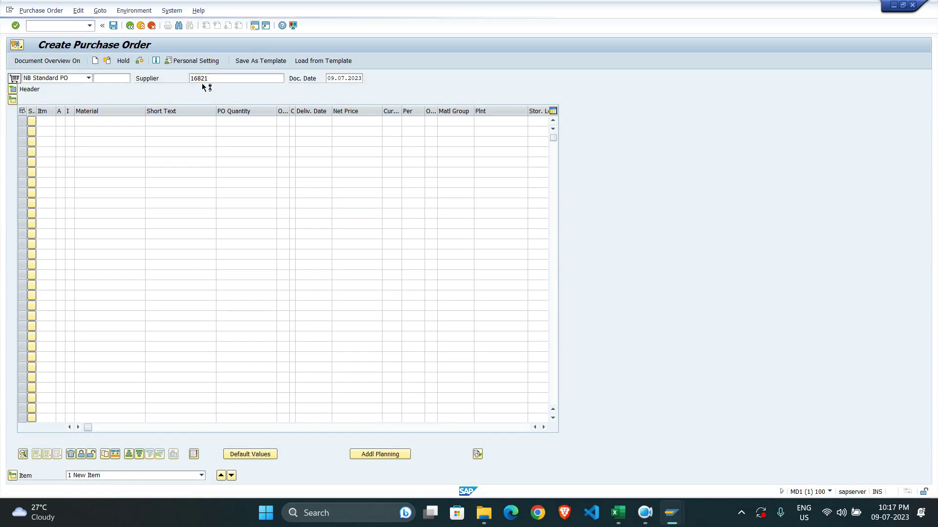
- Set the purchase order's purchasing organization to BLPO and choose purchasing group 55P
left_click(96, 110)
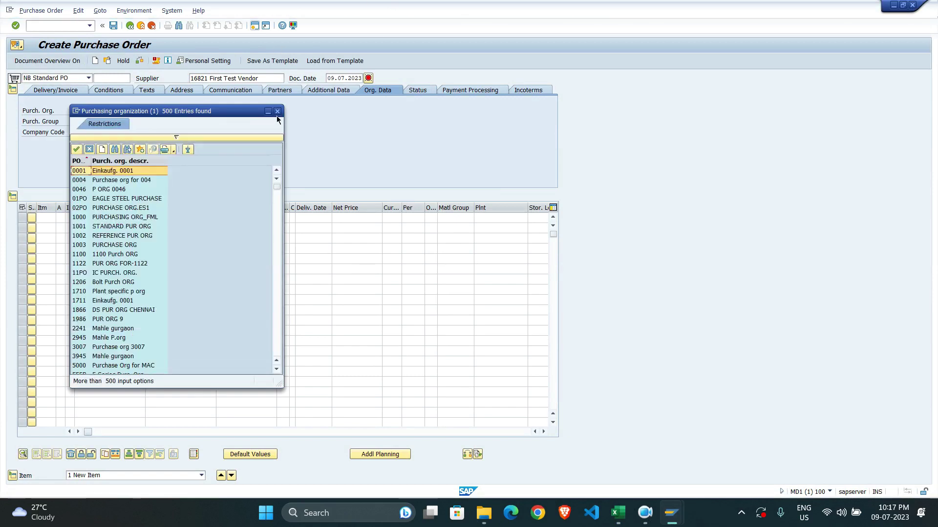
left_click(277, 112)
key("ctrl+v")
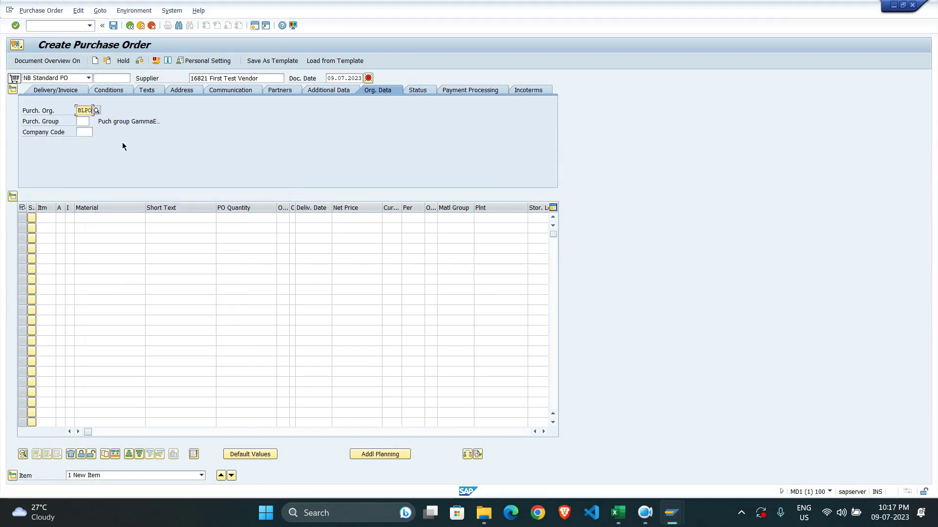
key("Return")
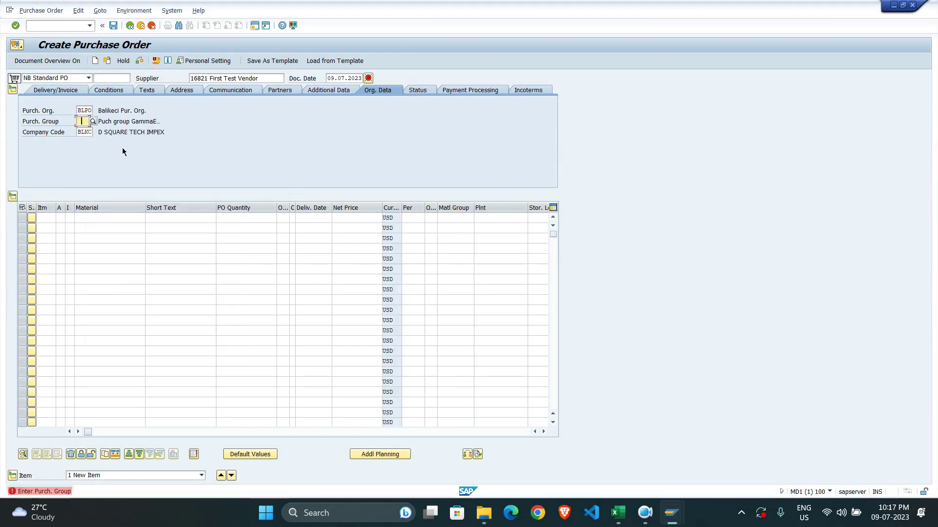
left_click(93, 122)
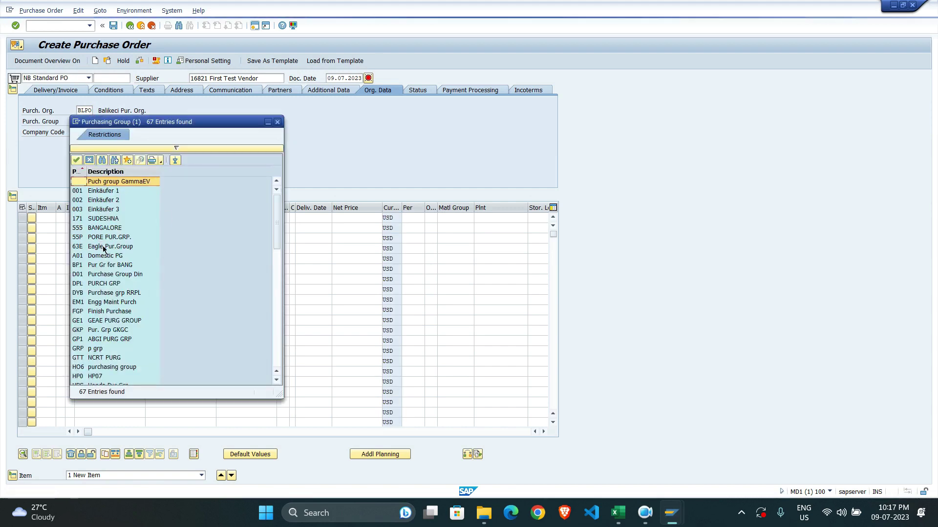
double_click(103, 237)
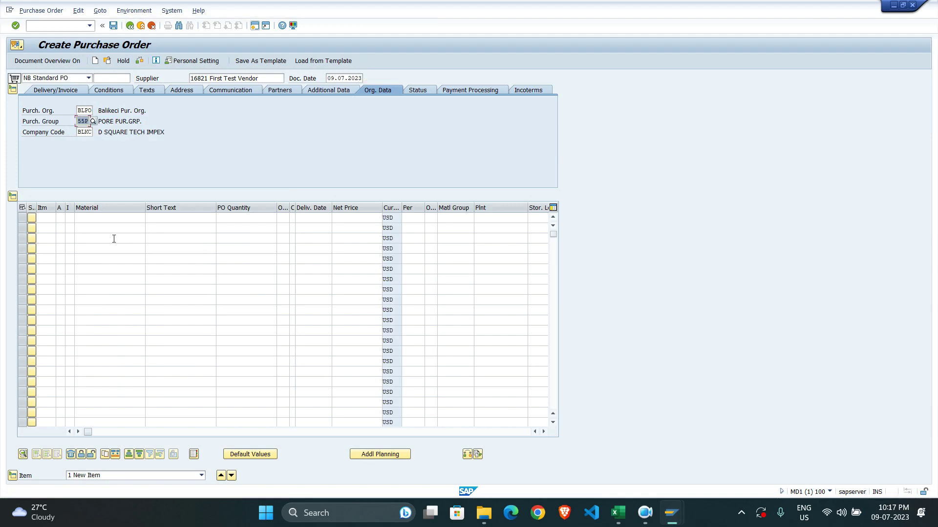
- Copy BALENO from Sheet5 in Excel and enter it in SAP as the first purchase order item with quantity 100
left_click(618, 513)
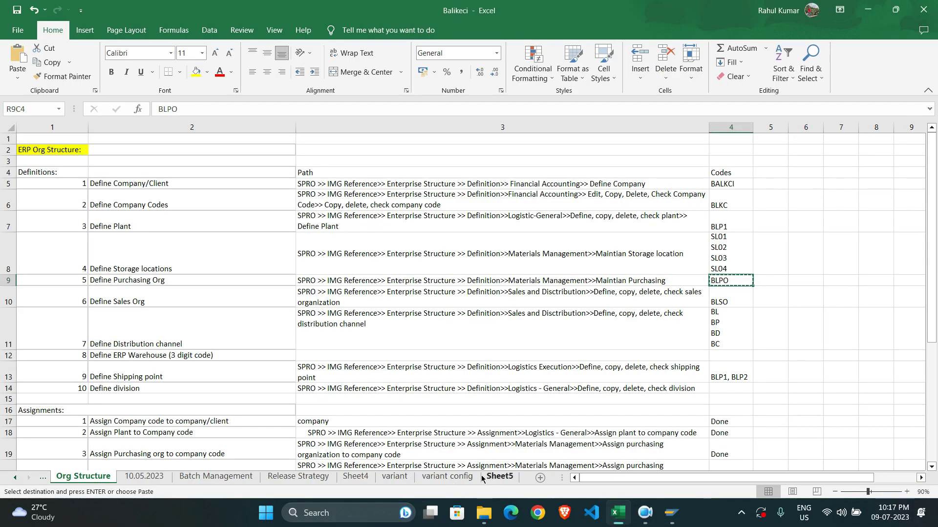
left_click(448, 476)
left_click(497, 477)
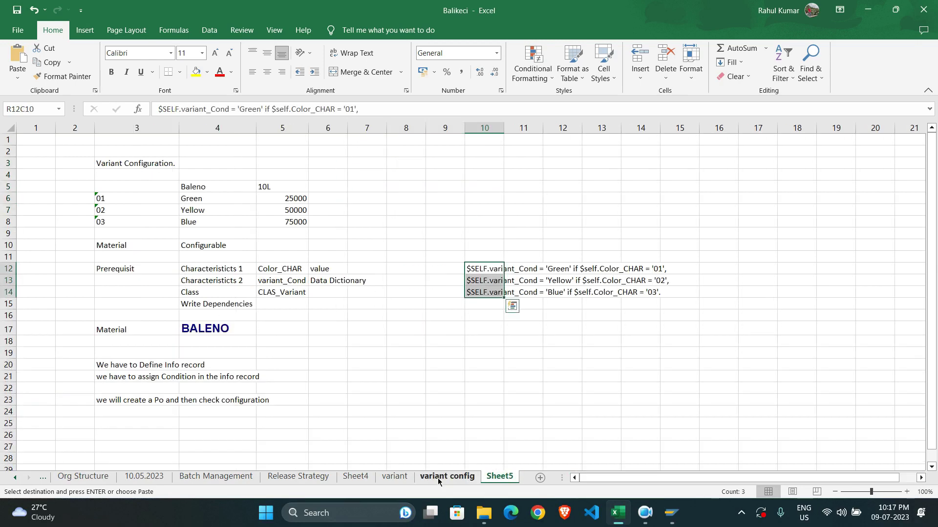
left_click(186, 328)
key("ctrl+c")
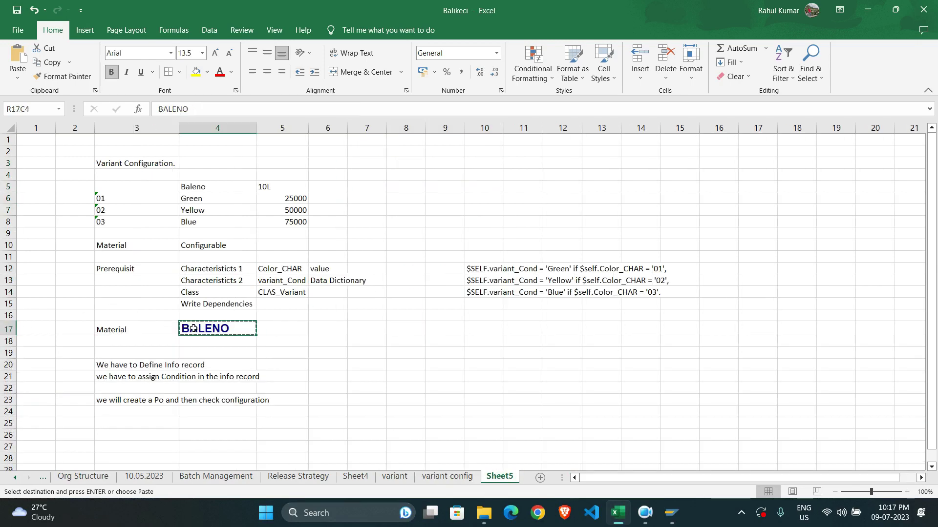
key("alt+Tab")
key("ctrl+v")
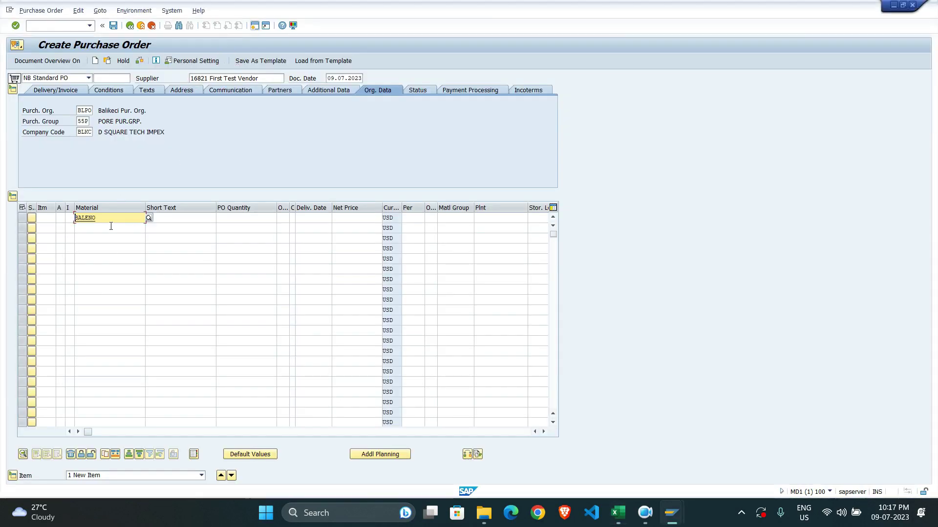
left_click(243, 220)
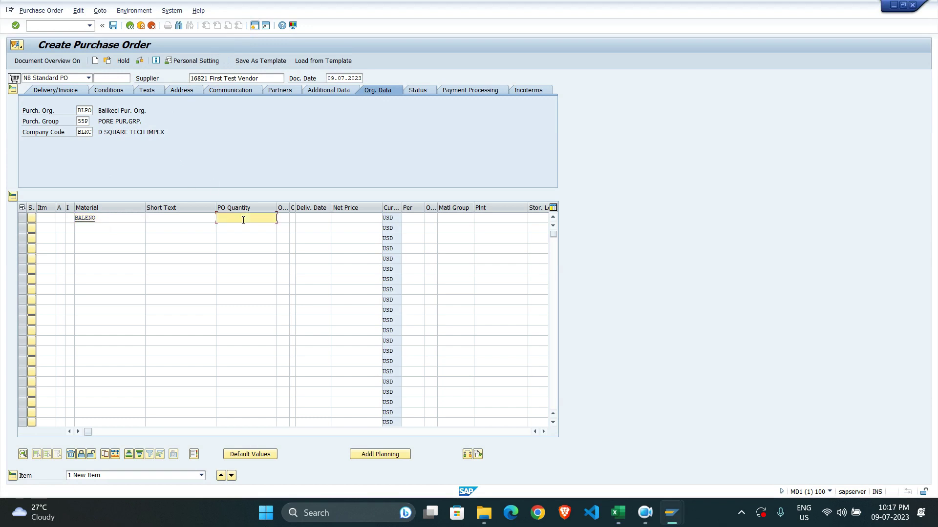
key("Return")
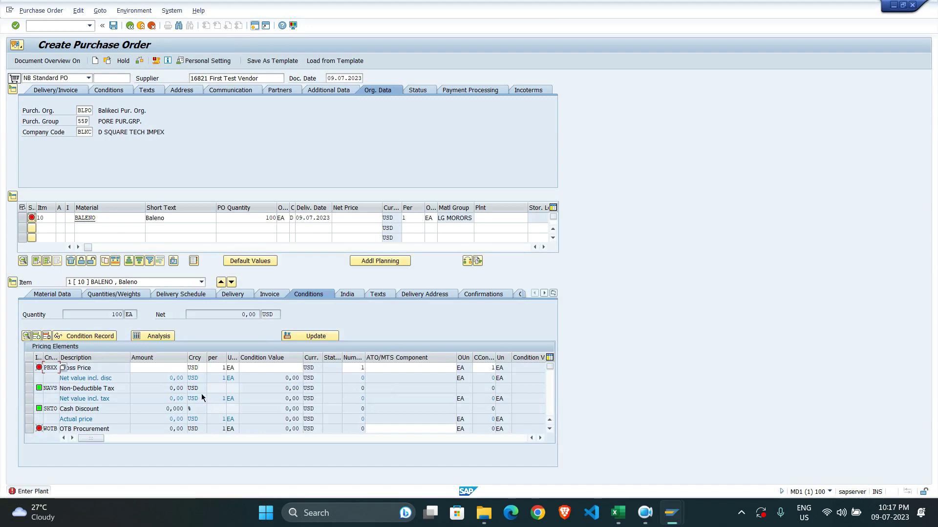
- Copy plant code BLP1 from the Org Structure sheet in Excel and assign it to the BALENO item in SAP
left_click(478, 221)
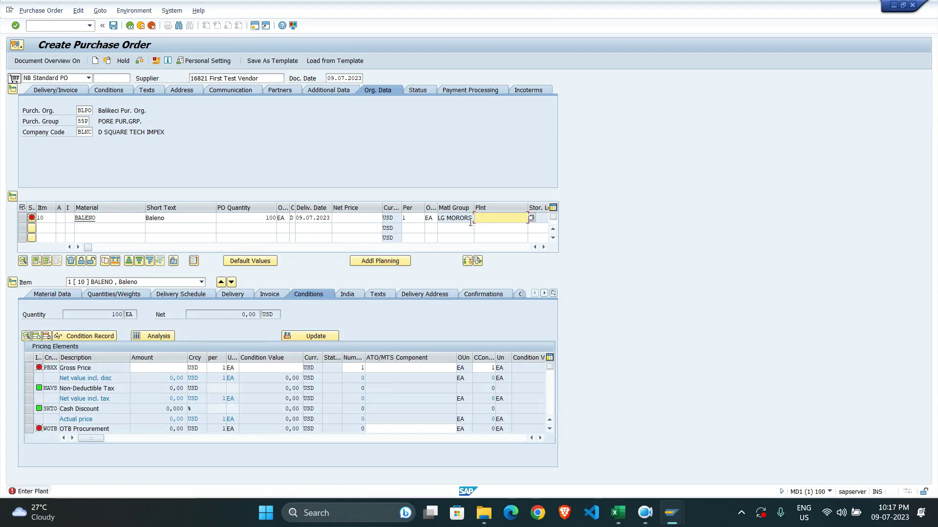
key("alt+Tab")
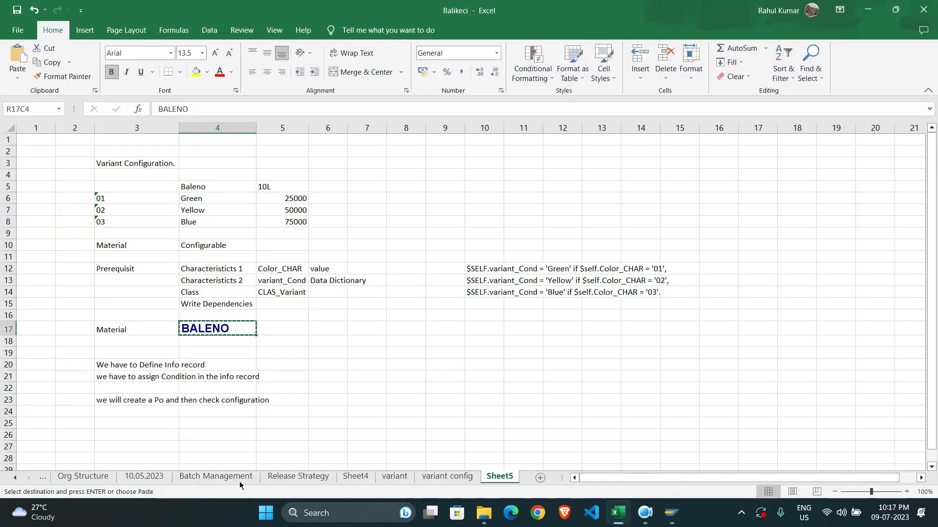
left_click(82, 478)
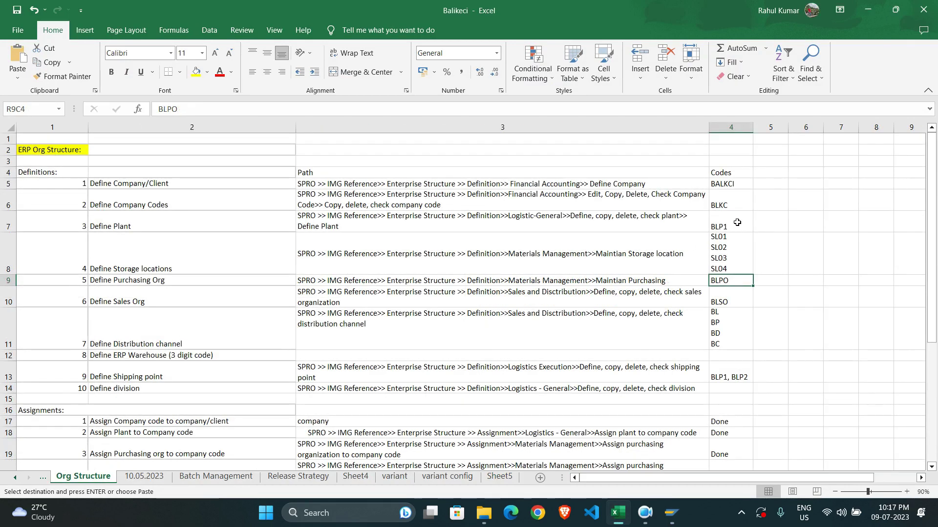
key("alt+Tab")
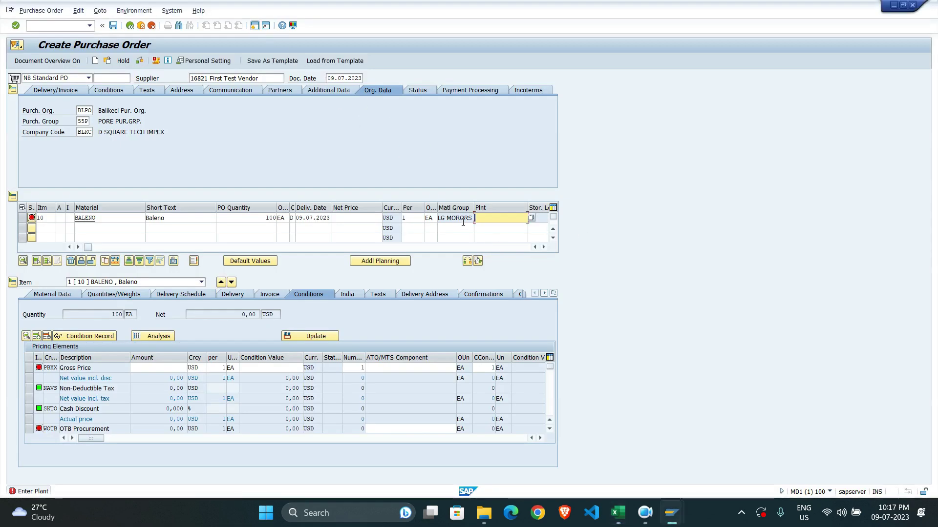
key("ctrl+v")
key("Return")
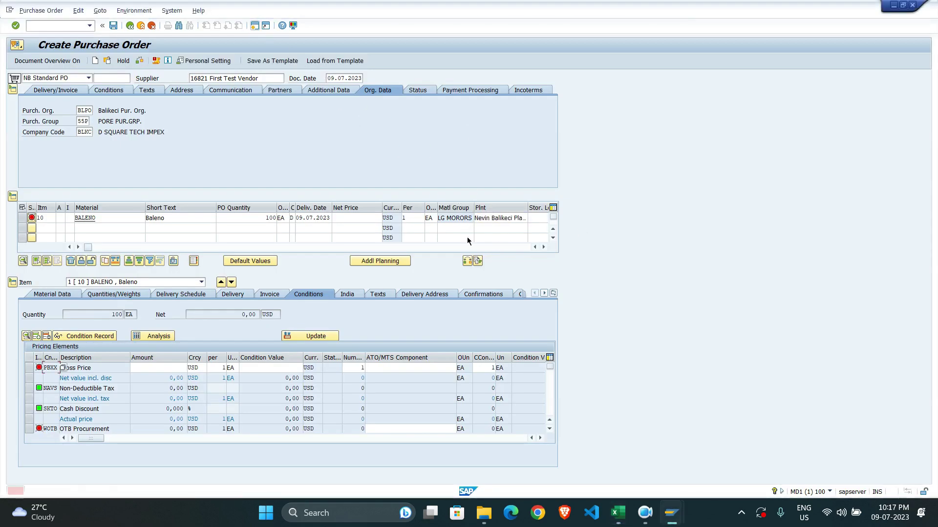
- Set the BALENO item's net price to 100.000,00 USD
left_click(347, 218)
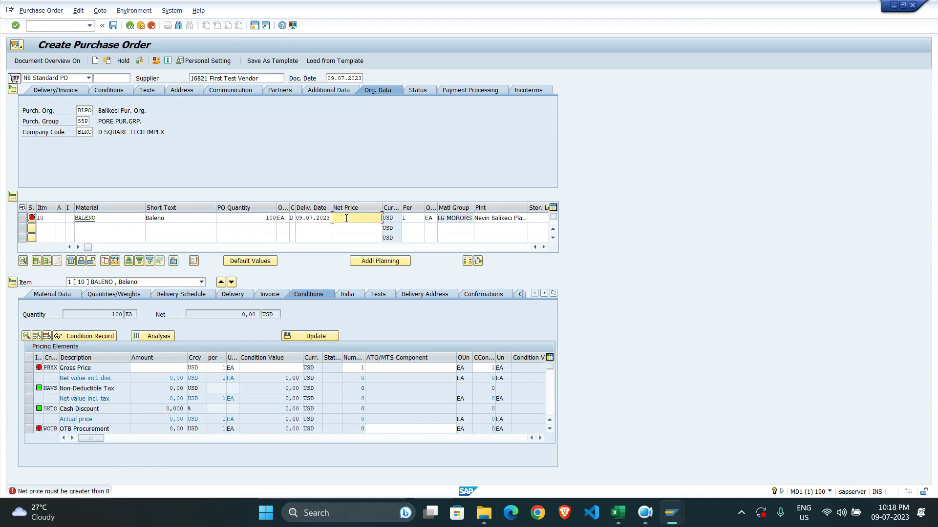
type("100.000")
key("Return")
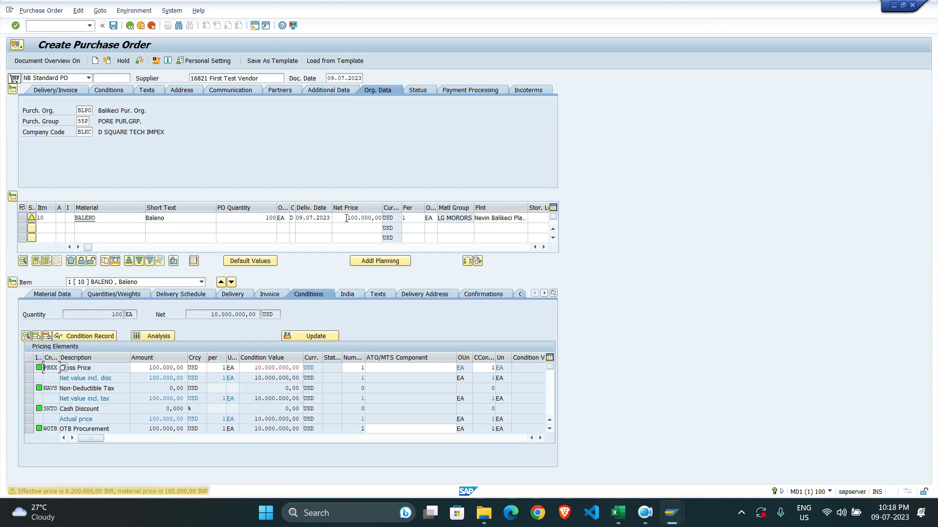
mouse_move(90, 510)
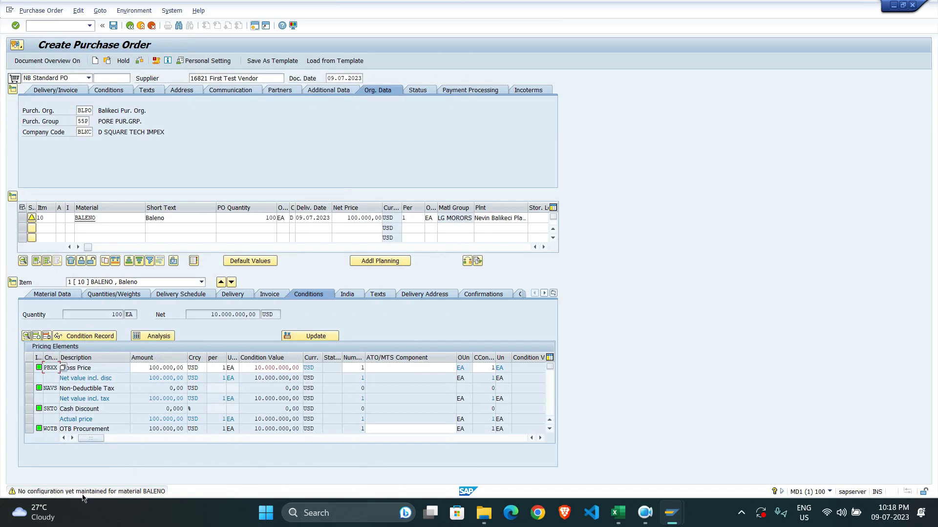
- Open the BALENO item's configuration from its material data, assign Color value 03 Blue, and return to the purchase order
left_click(47, 295)
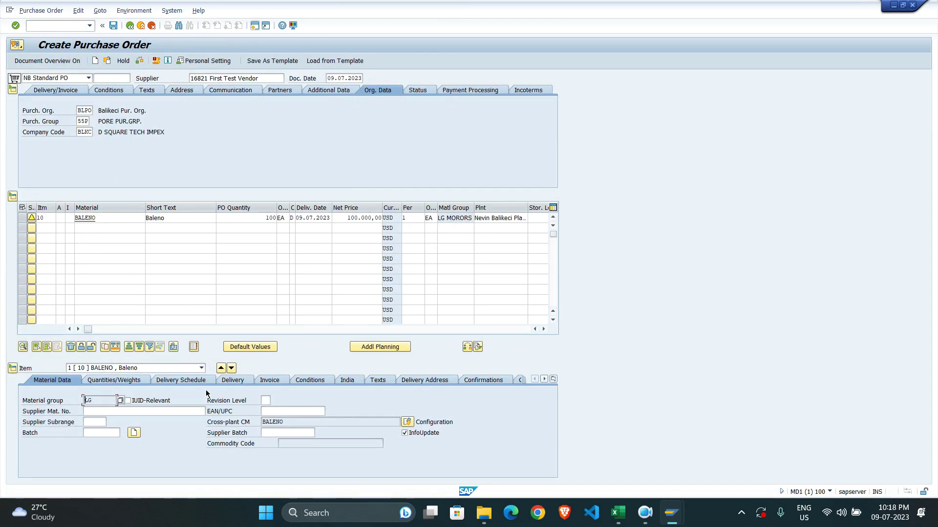
left_click(407, 421)
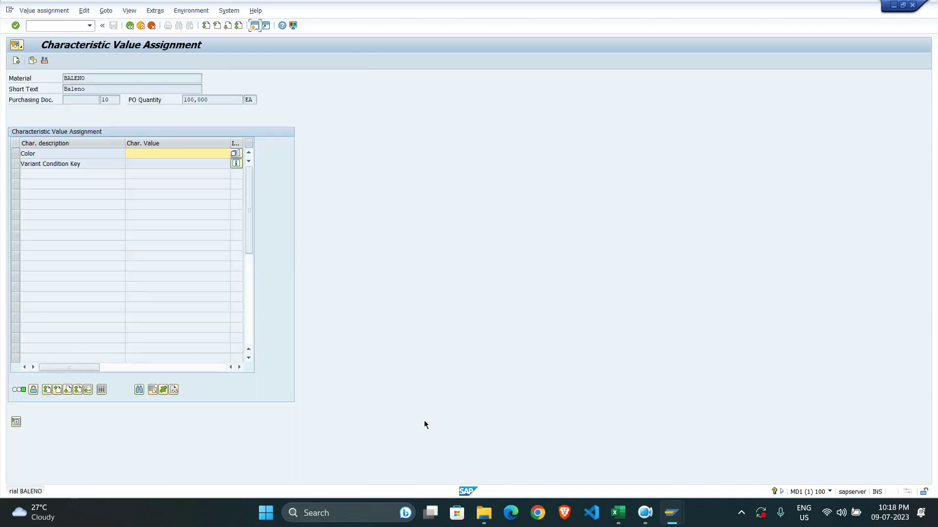
left_click(234, 155)
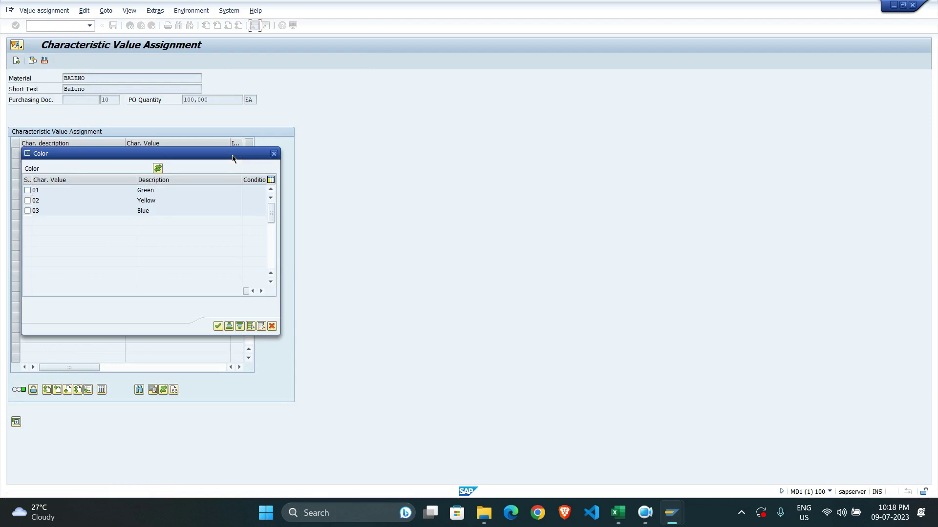
left_click(28, 210)
left_click(27, 191)
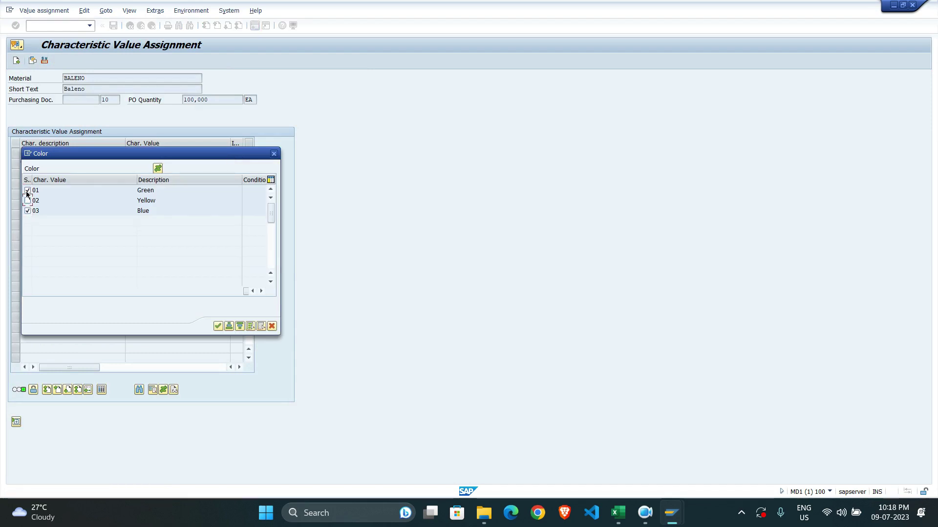
left_click(28, 191)
left_click(219, 326)
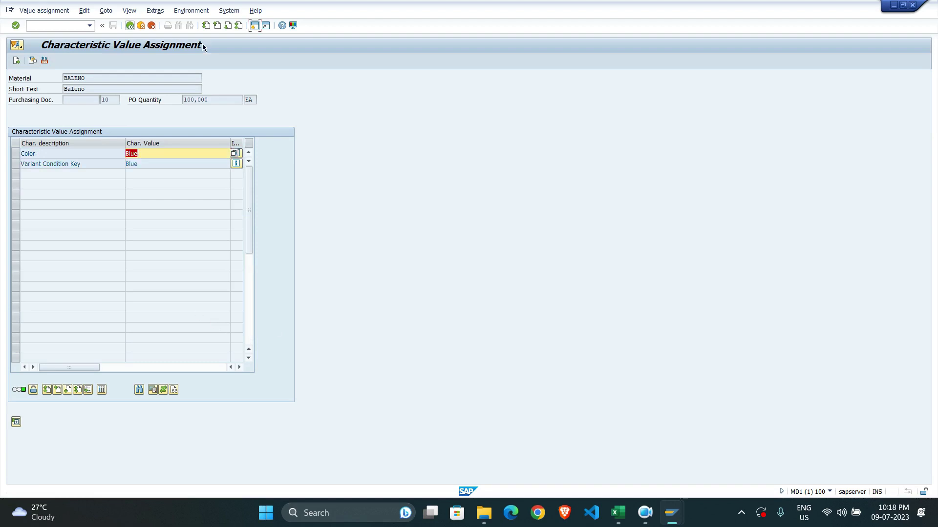
left_click(130, 24)
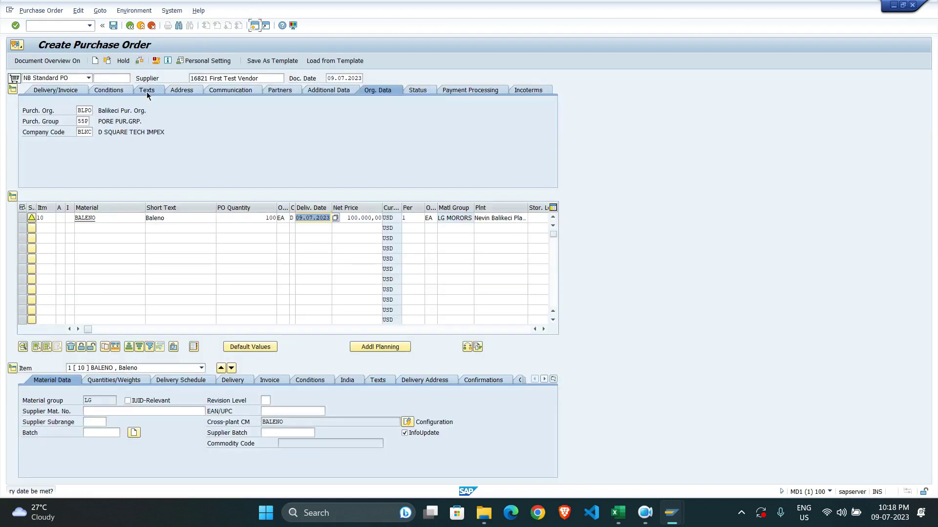
- Examine the pricing elements in the BALENO item's conditions for the variant price
left_click(314, 381)
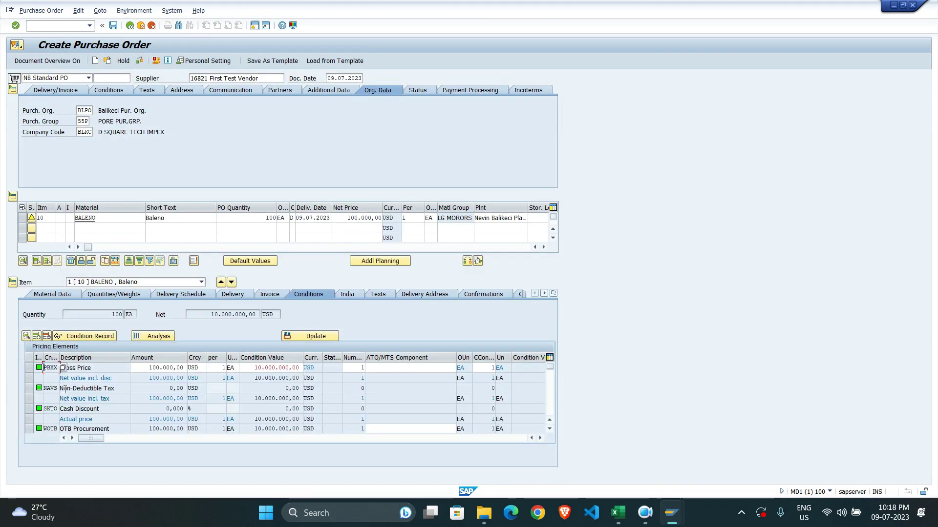
scroll(95, 384, "down", 2)
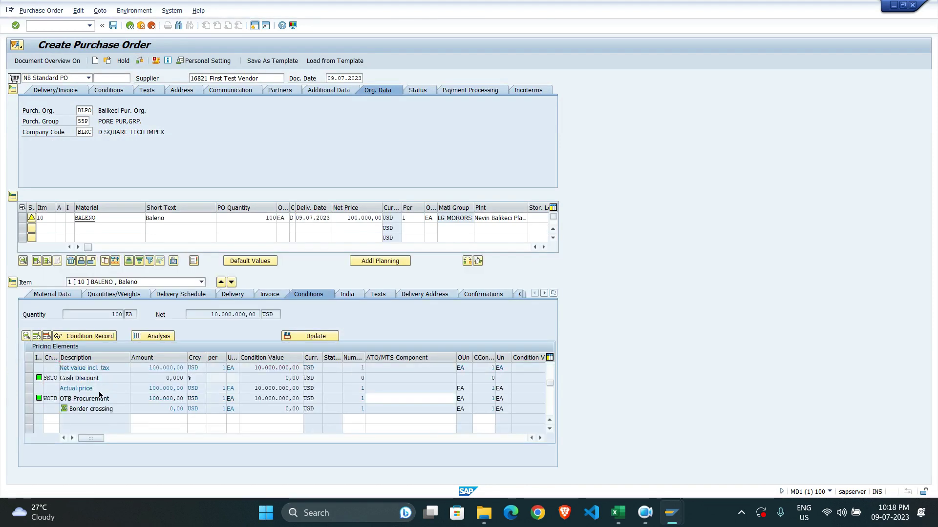
scroll(99, 391, "up", 2)
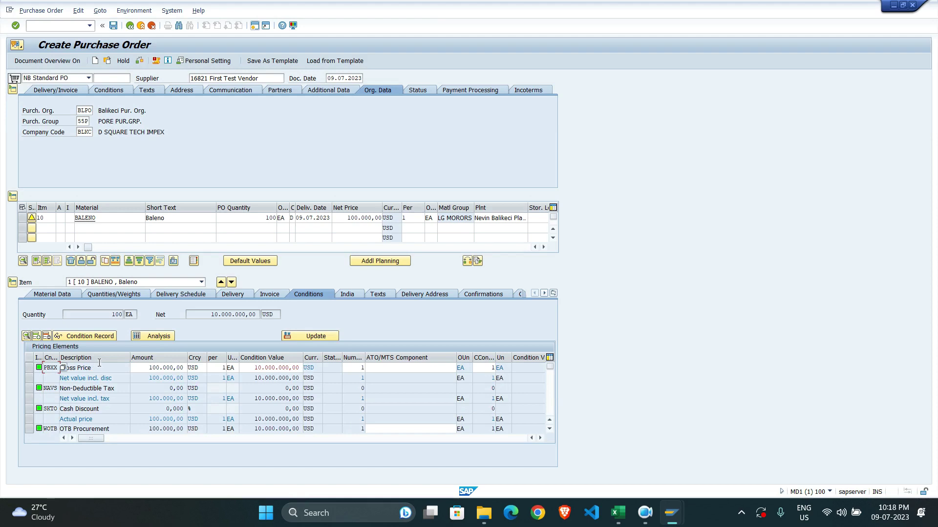
scroll(88, 402, "down", 1)
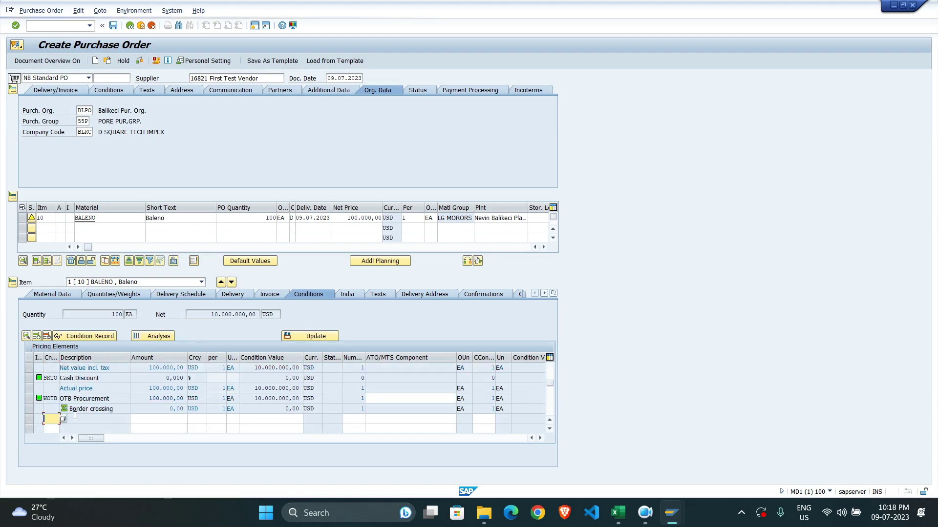
scroll(89, 400, "up", 1)
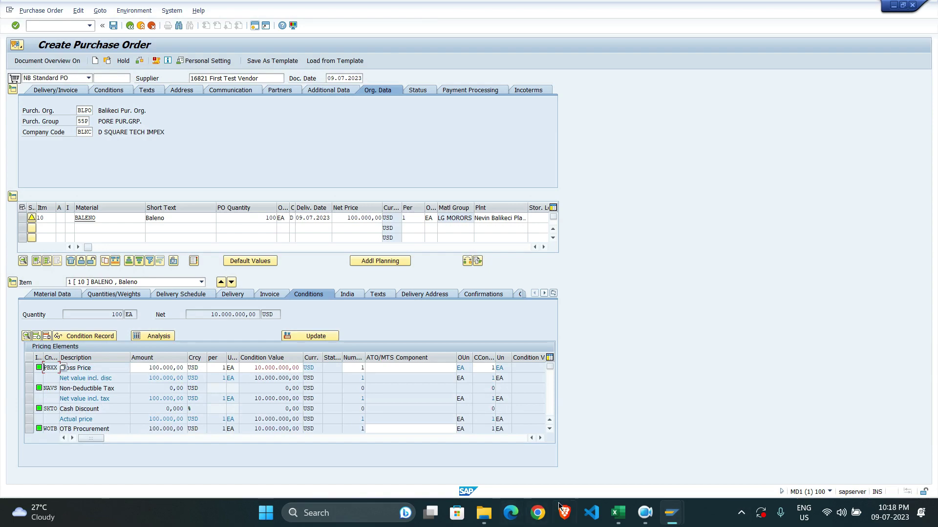
- Switch to Sheet5 in Excel and review the info record notes, color prices, characteristics, class and dependency formulas
left_click(617, 512)
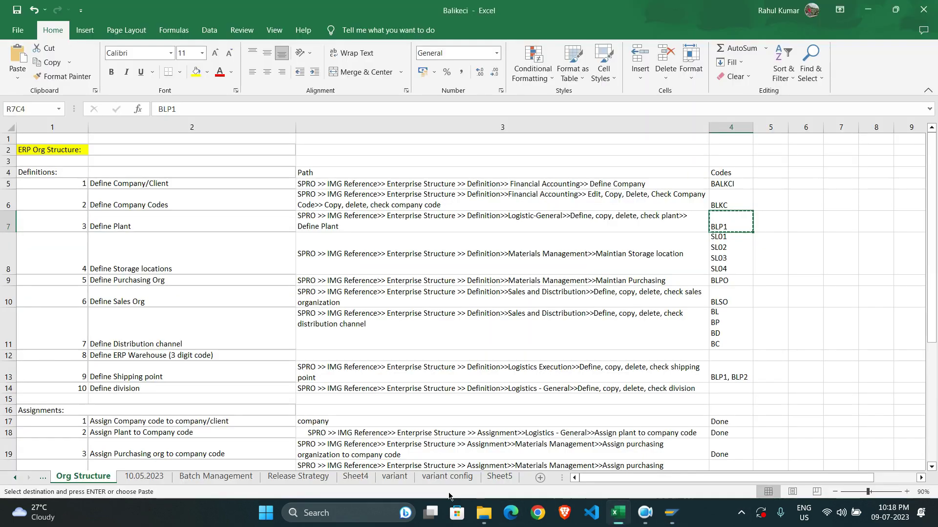
left_click(493, 480)
left_click(149, 366)
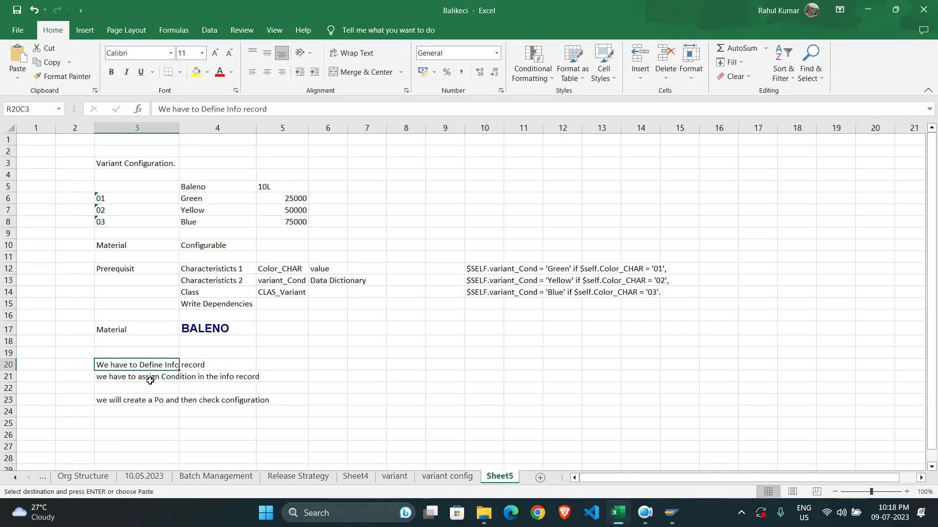
left_click(150, 379)
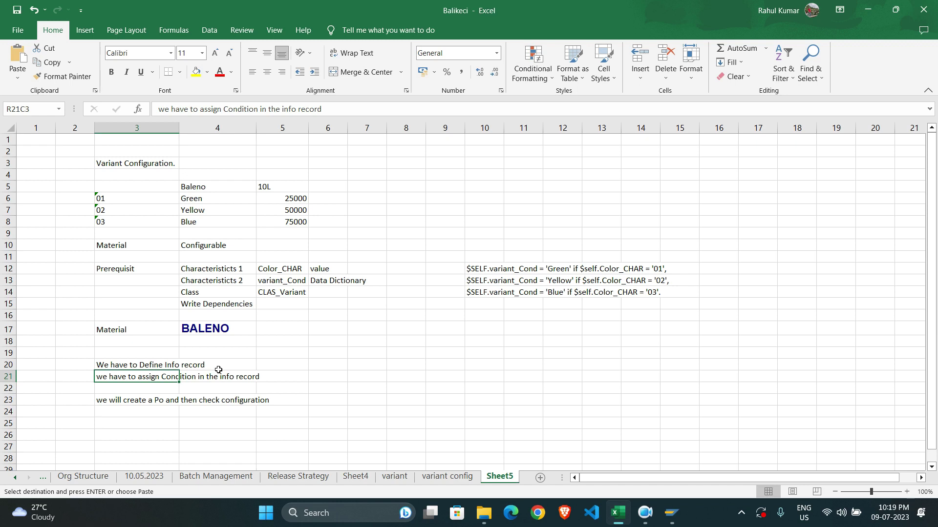
left_click_drag(285, 198, 291, 223)
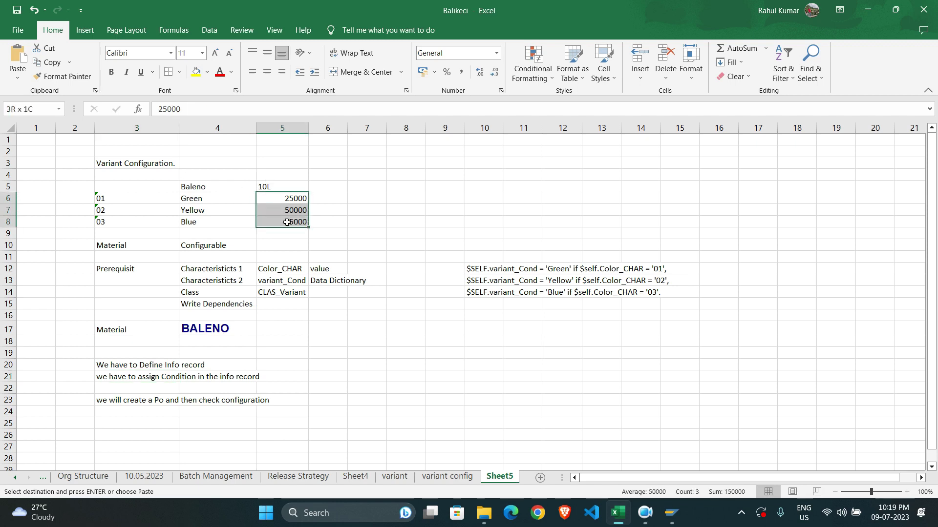
left_click_drag(115, 199, 185, 221)
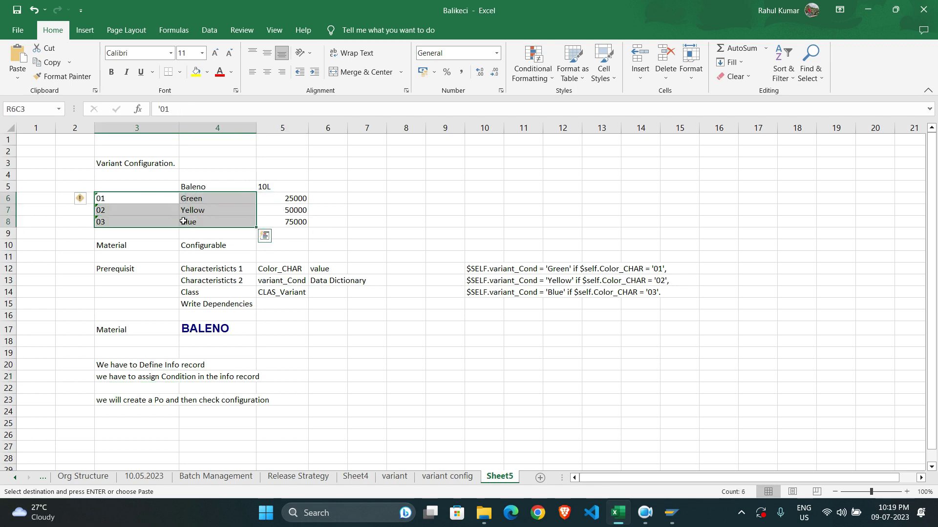
left_click_drag(195, 269, 283, 293)
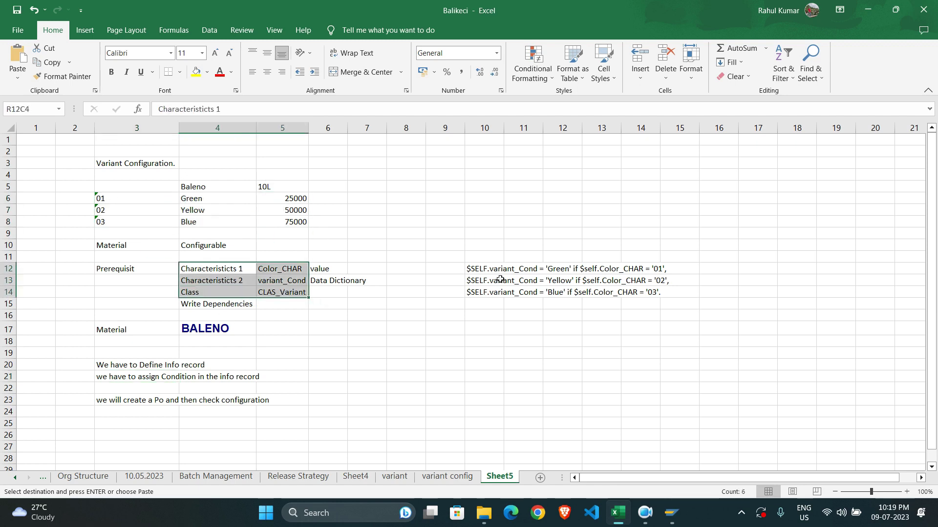
left_click_drag(478, 272, 486, 293)
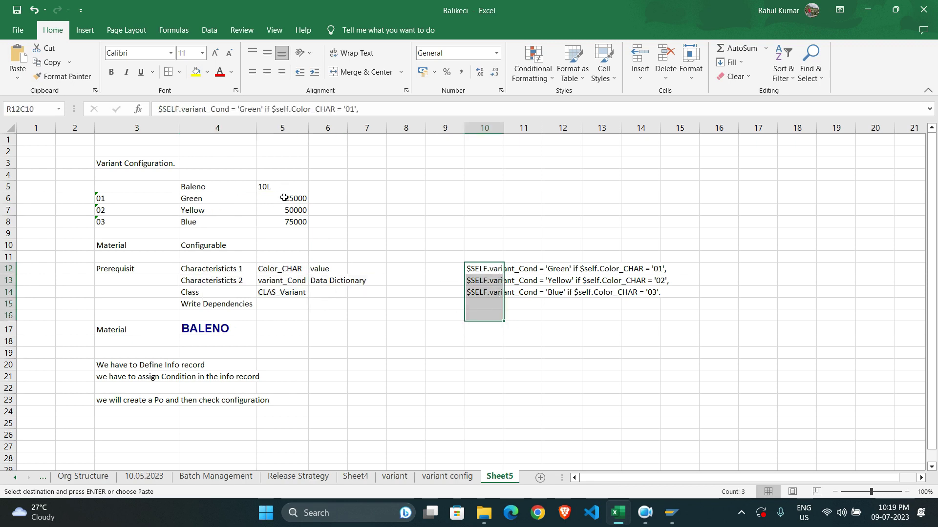
- Add the note Pricing Procedure in row 22, column 5 of Sheet5, under the info record condition note
left_click_drag(287, 198, 287, 222)
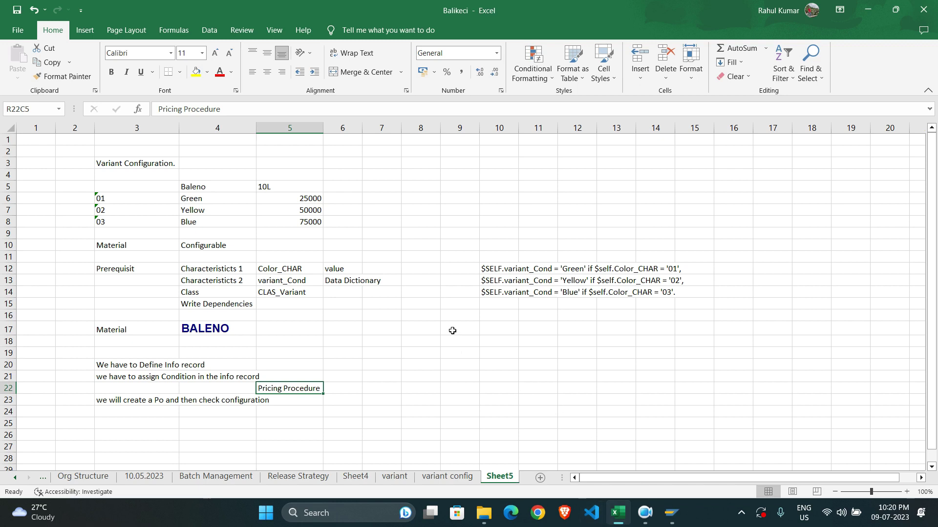
left_click(456, 352)
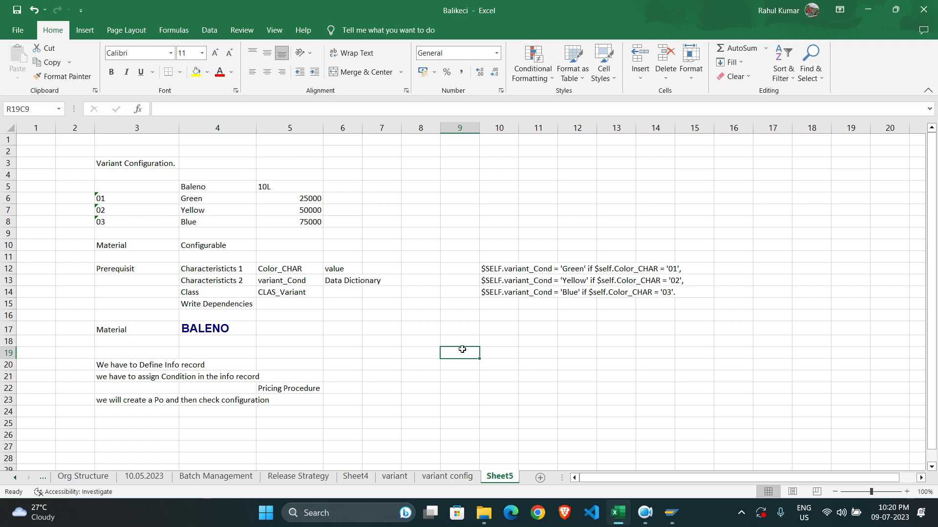
left_click(650, 515)
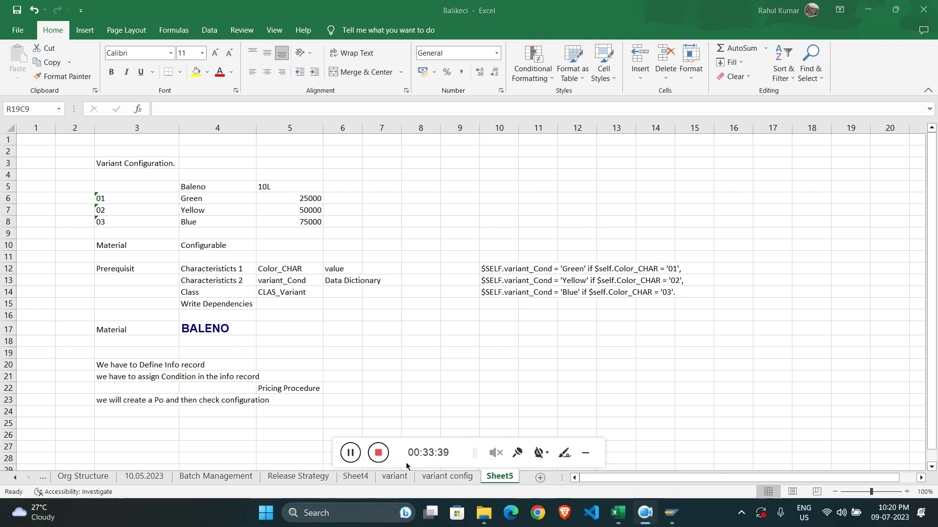